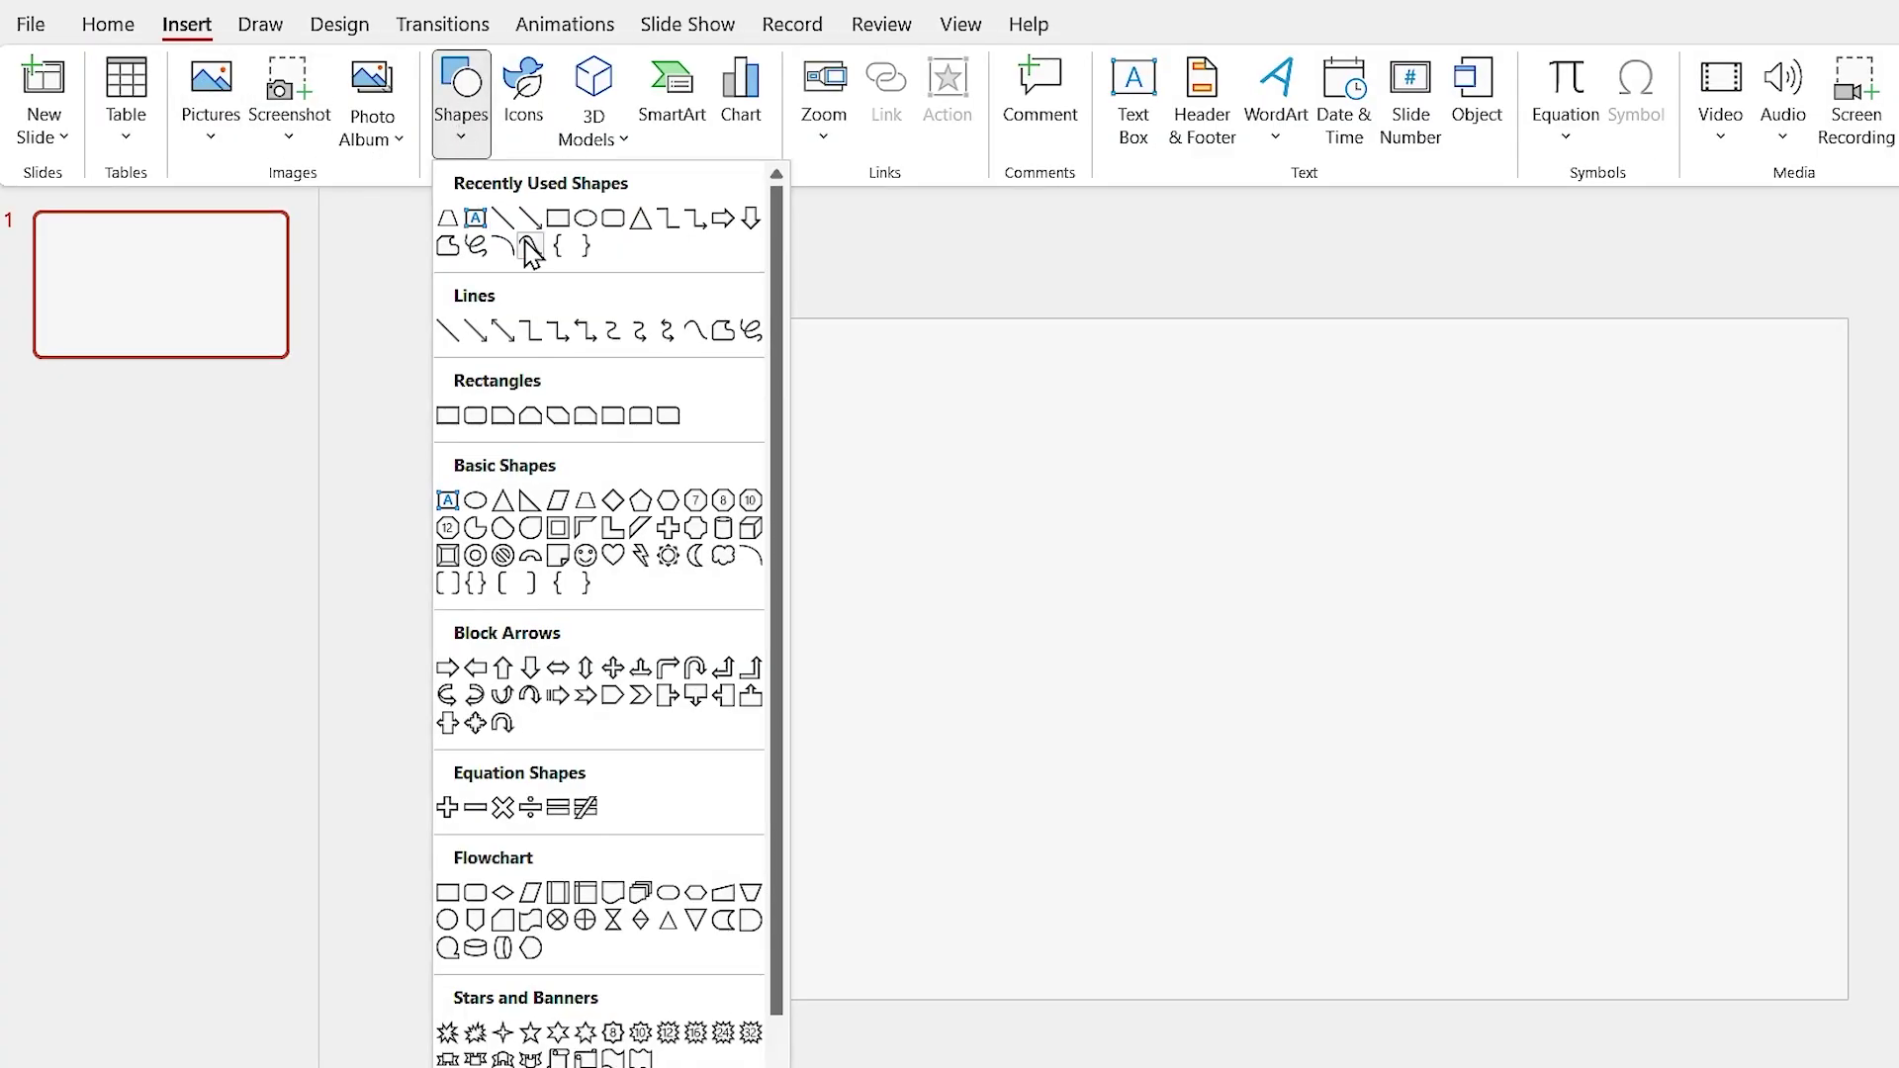
Draw a blue rectangle 7.5" tall by 4.65" wide and move it to the slide's top edge.
{"action": "left_click", "coordinate": [533, 245]}
{"action": "left_click_drag", "start_coordinate": [992, 356], "coordinate": [1340, 904]}
{"action": "type", "text": "7.5"}
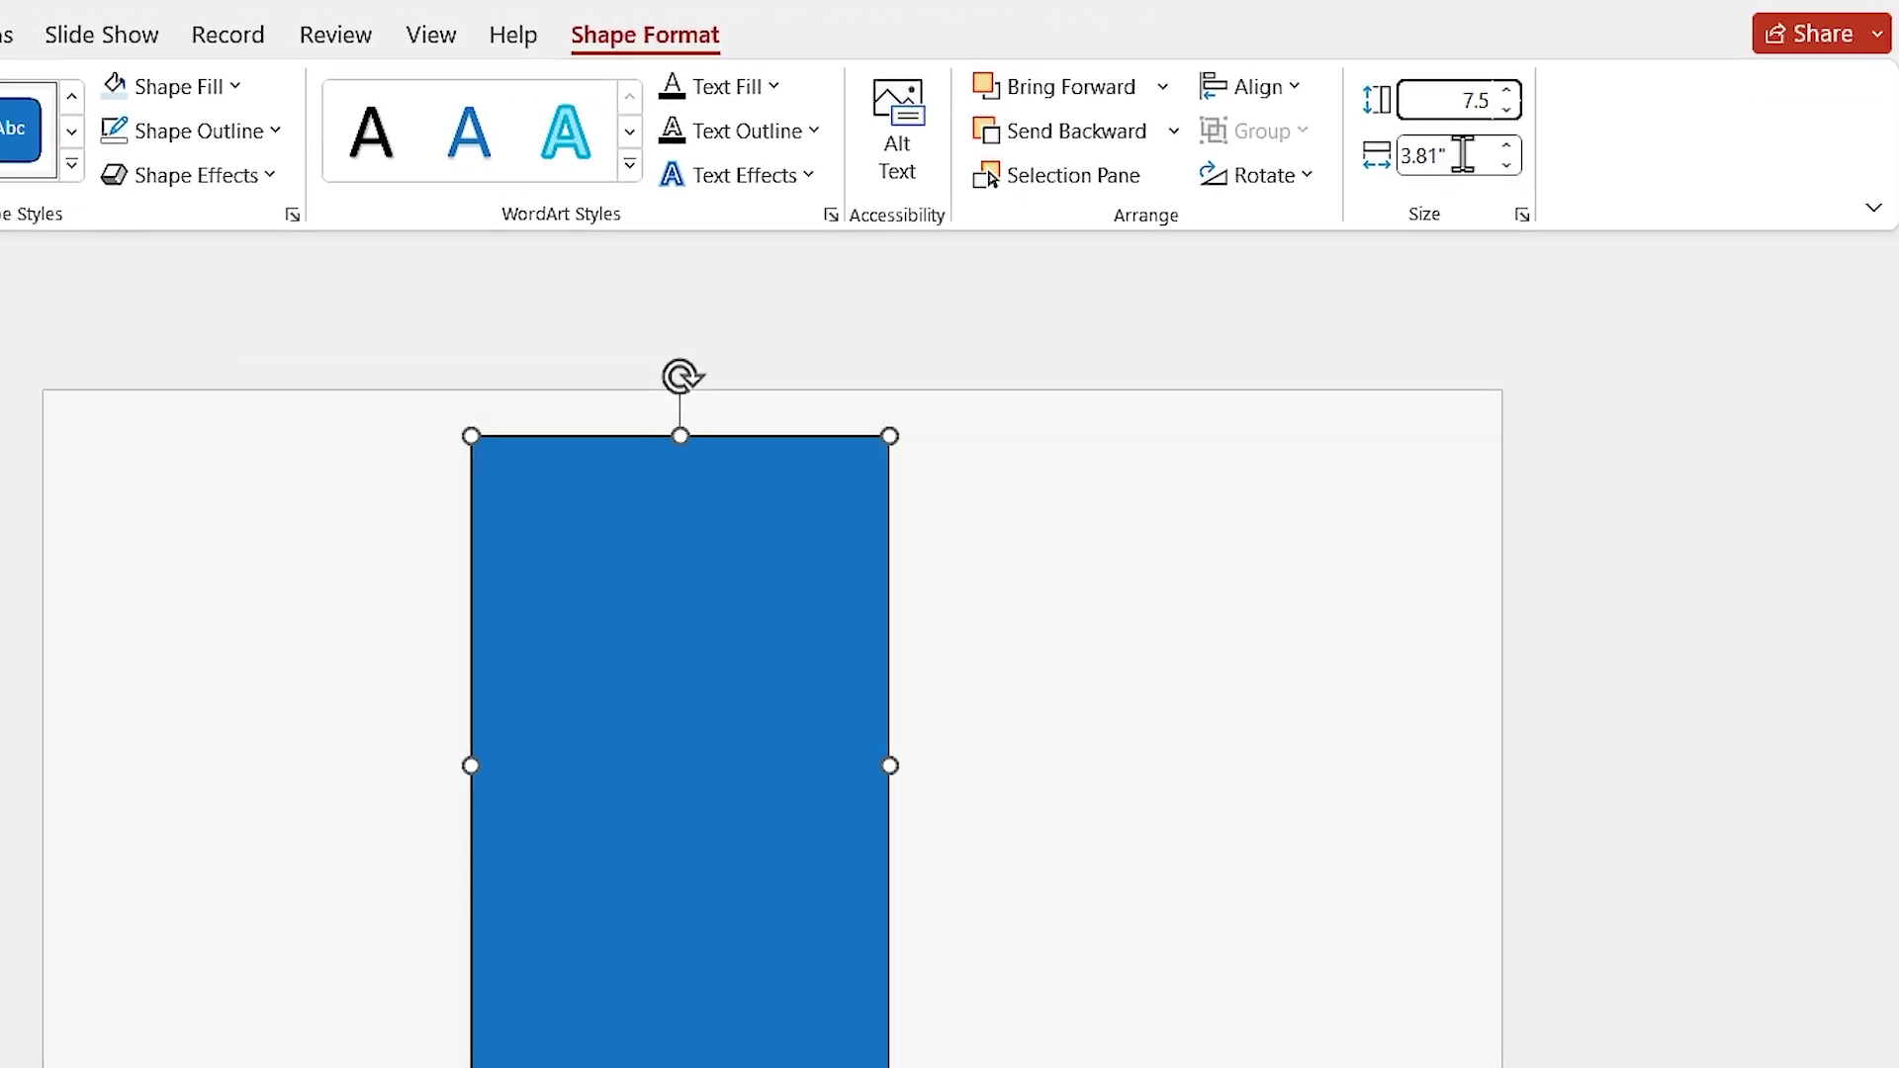
{"action": "key", "text": "Return"}
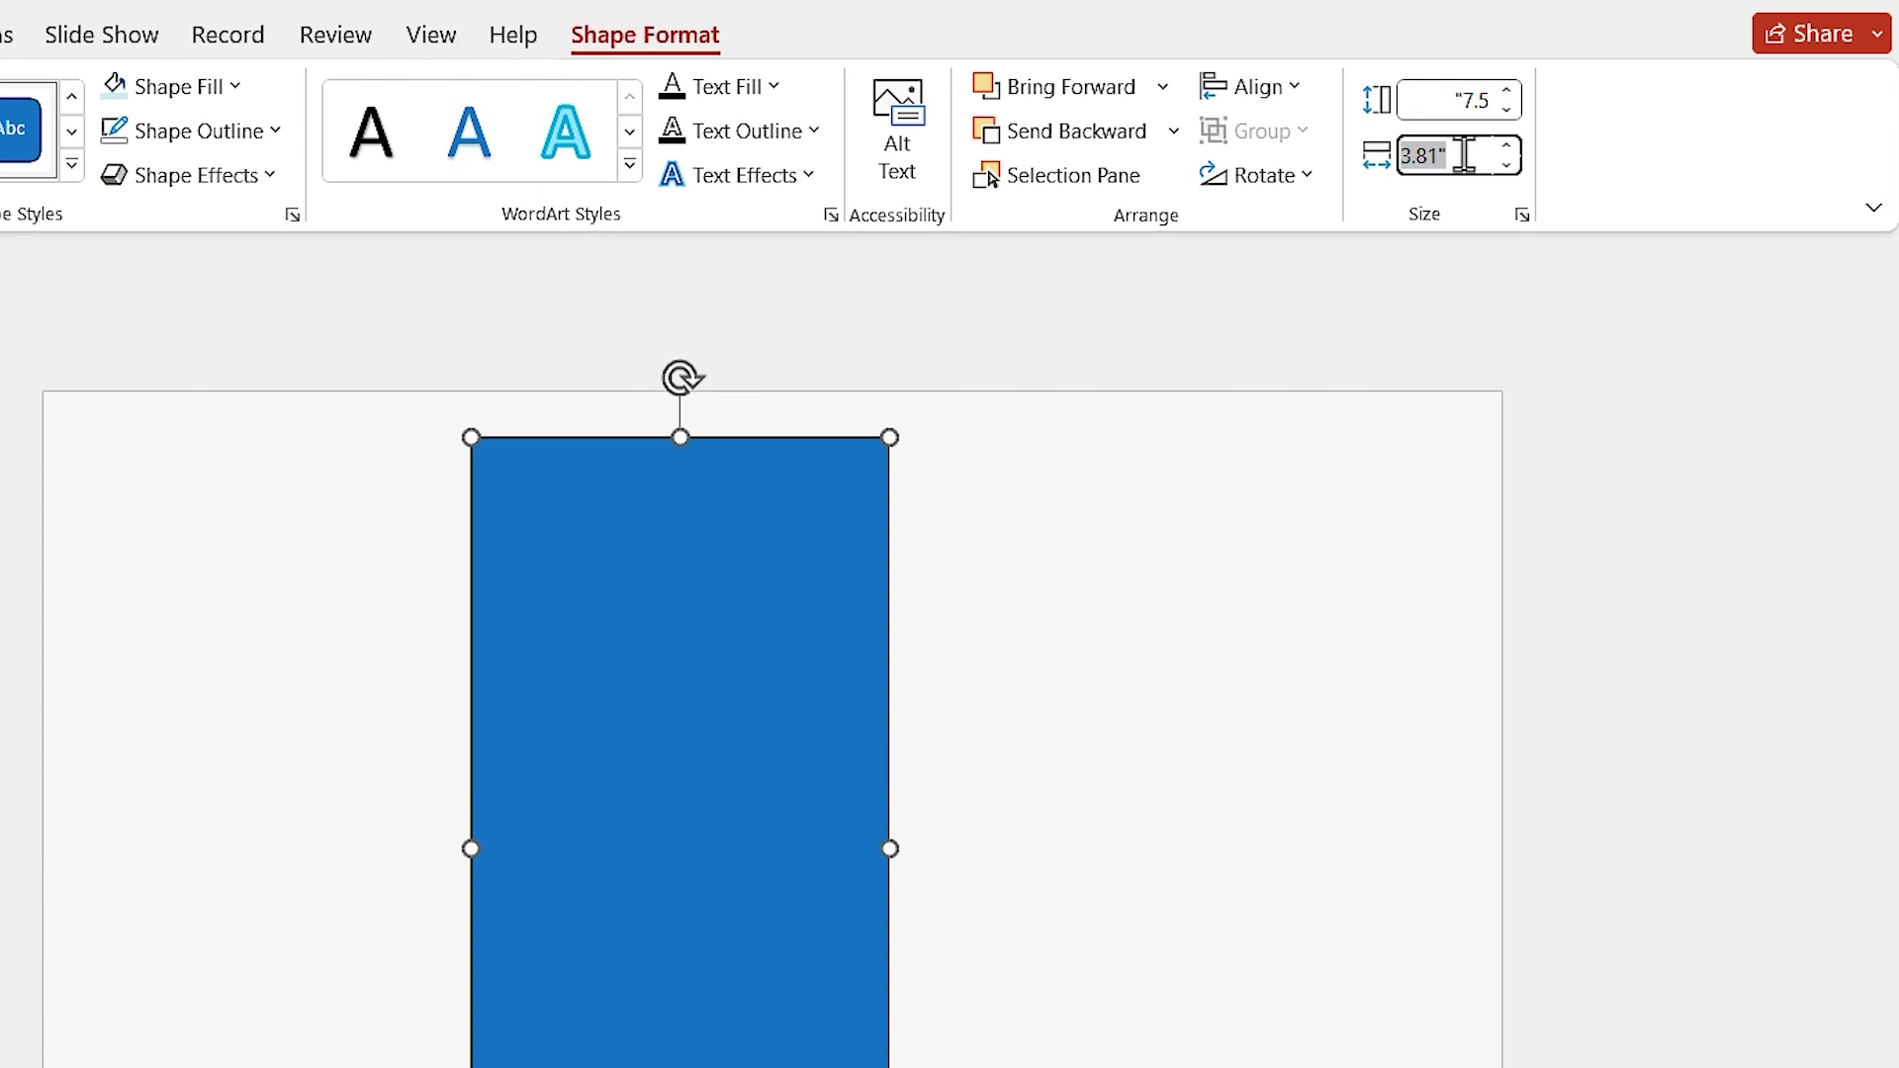
{"action": "type", "text": "4.65"}
{"action": "key", "text": "Return"}
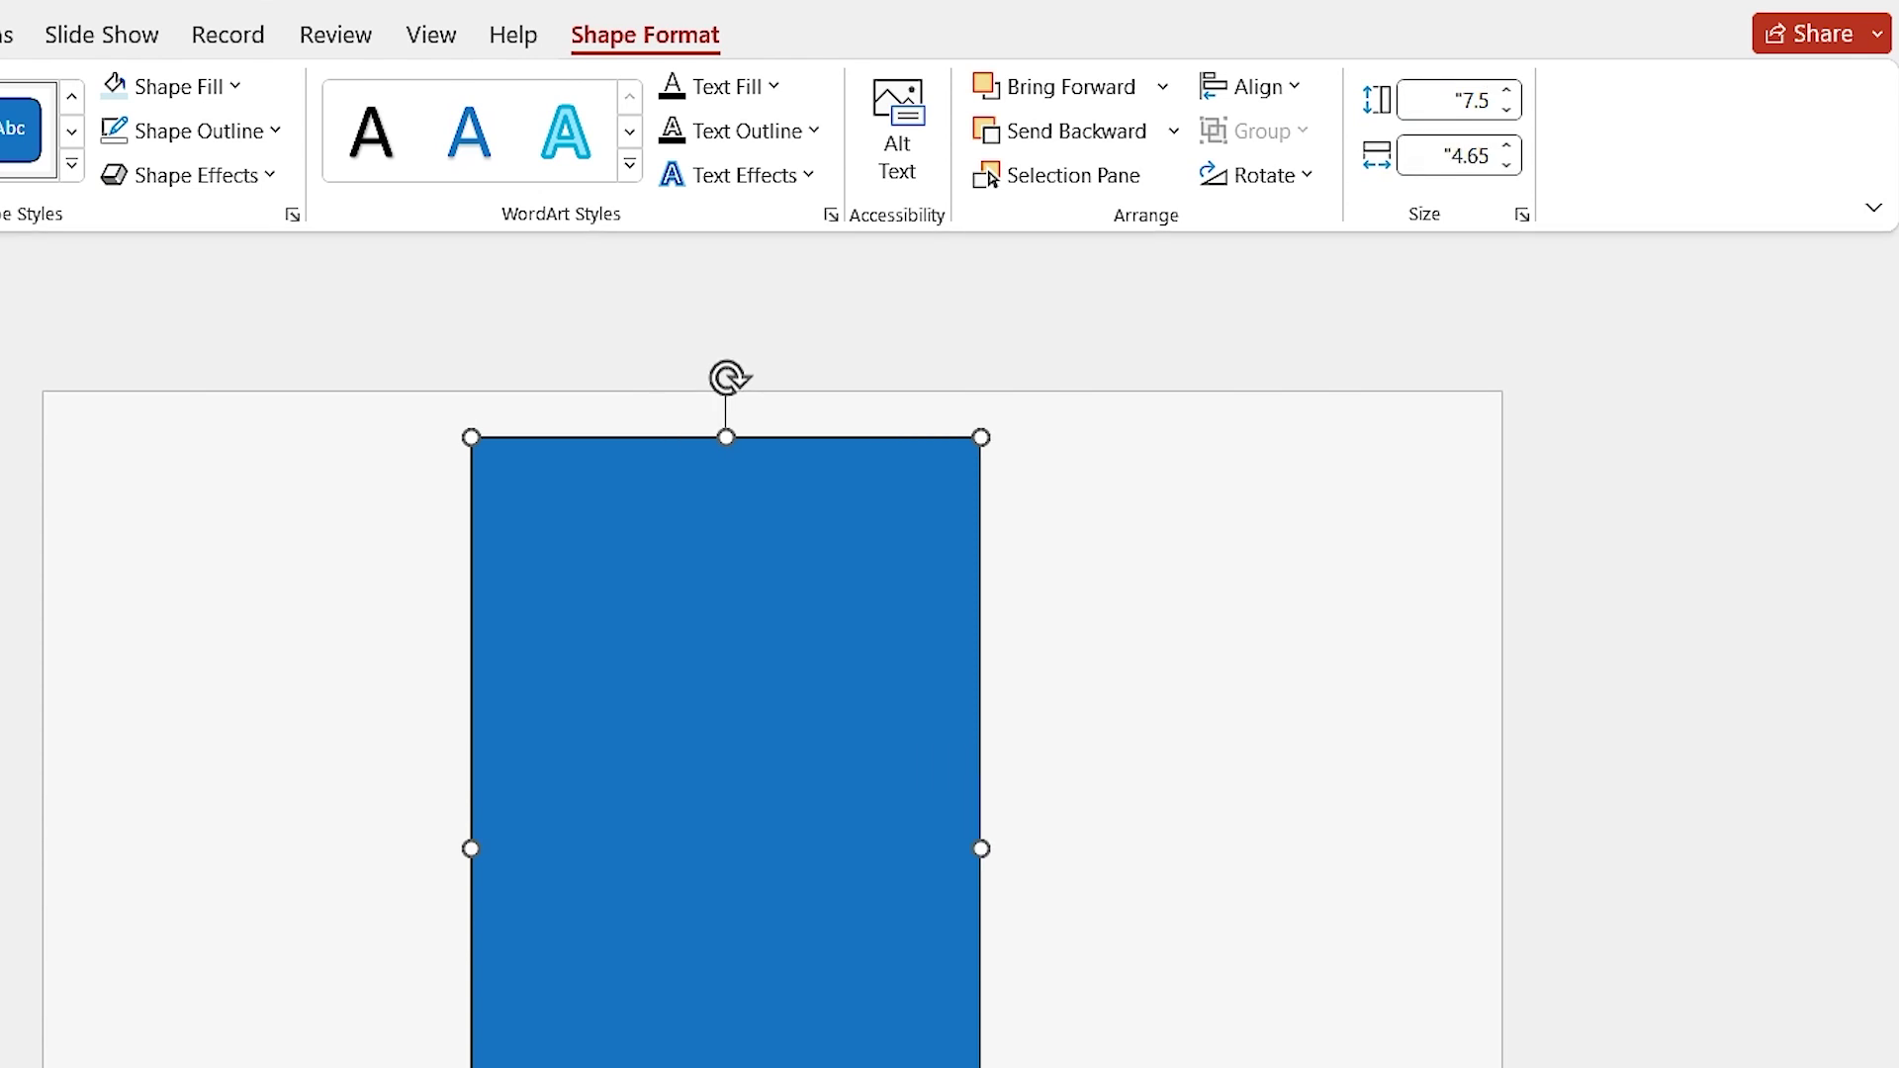
{"action": "left_click_drag", "start_coordinate": [638, 707], "coordinate": [838, 686]}
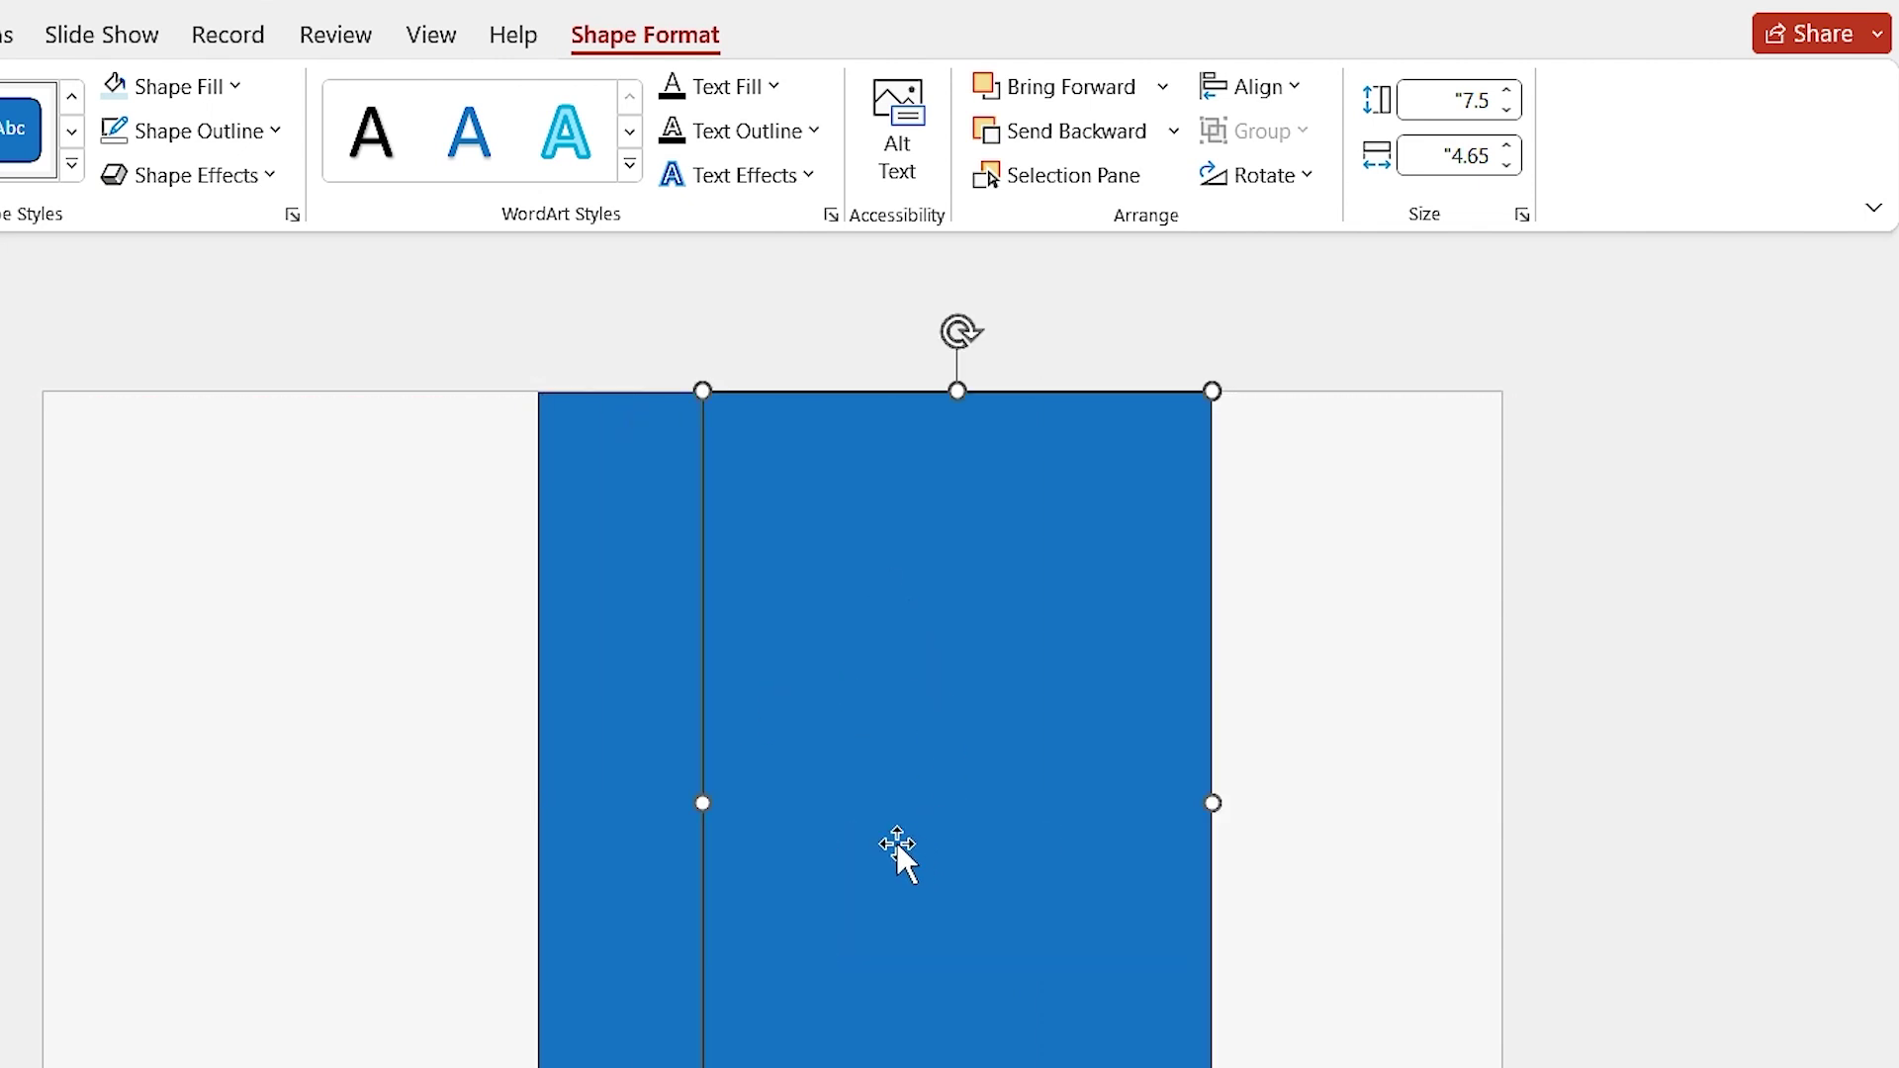
Rotate the rectangle copy 5° and make it about half transparent.
{"action": "right_click", "coordinate": [848, 497]}
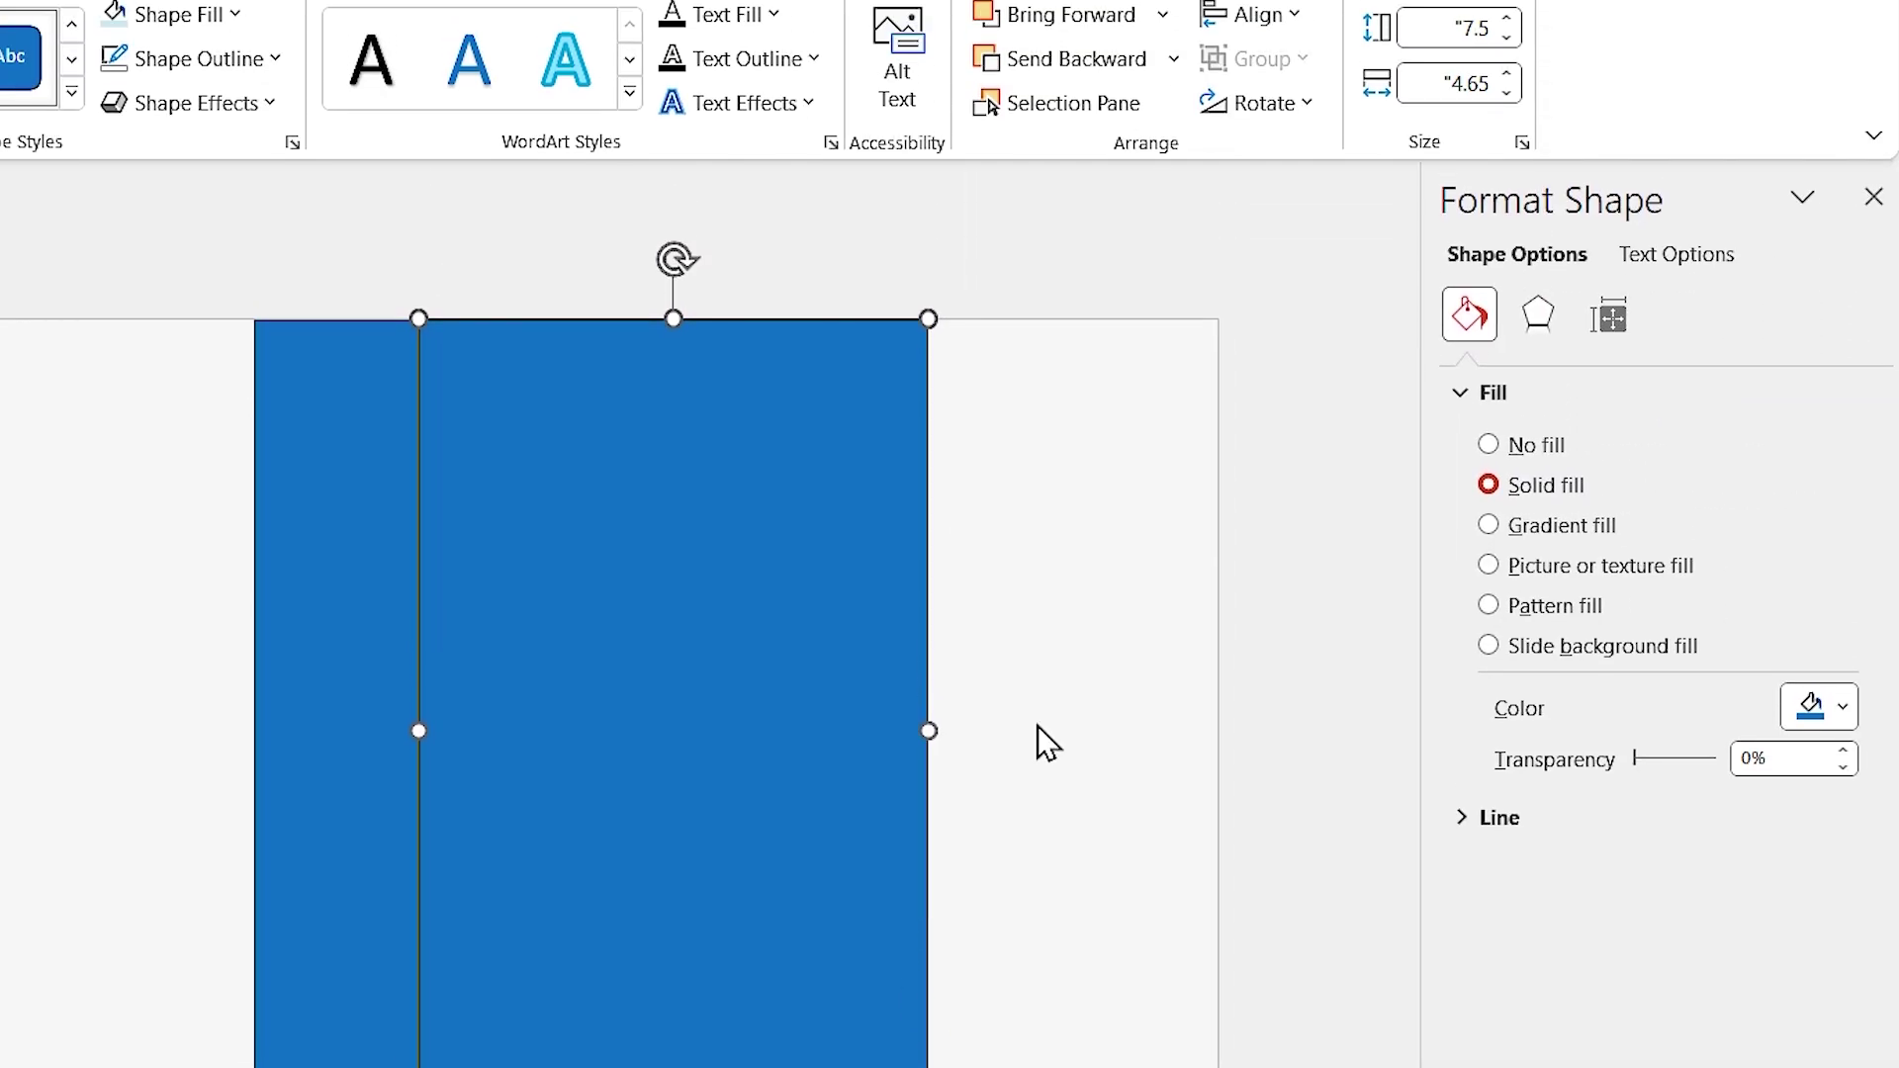
{"action": "left_click", "coordinate": [1608, 317]}
{"action": "left_click", "coordinate": [1455, 462]}
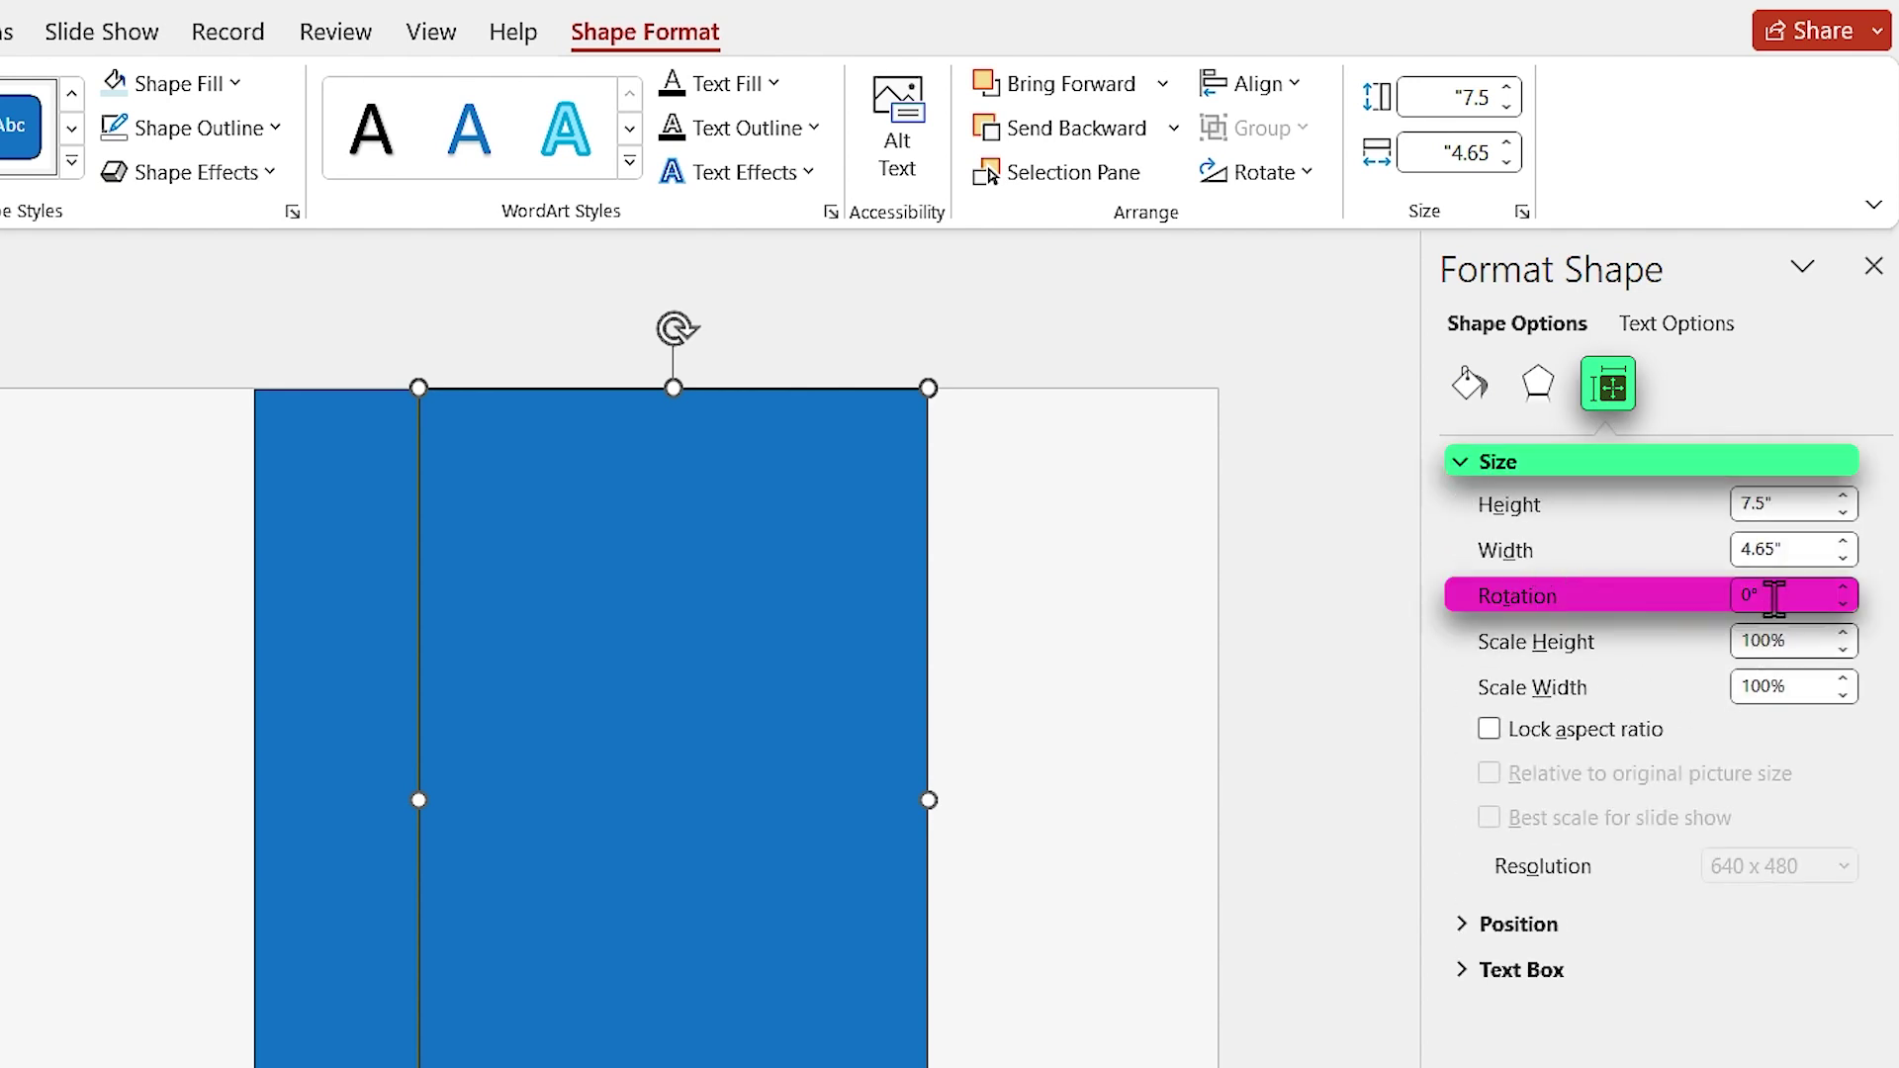
{"action": "key", "text": "Return"}
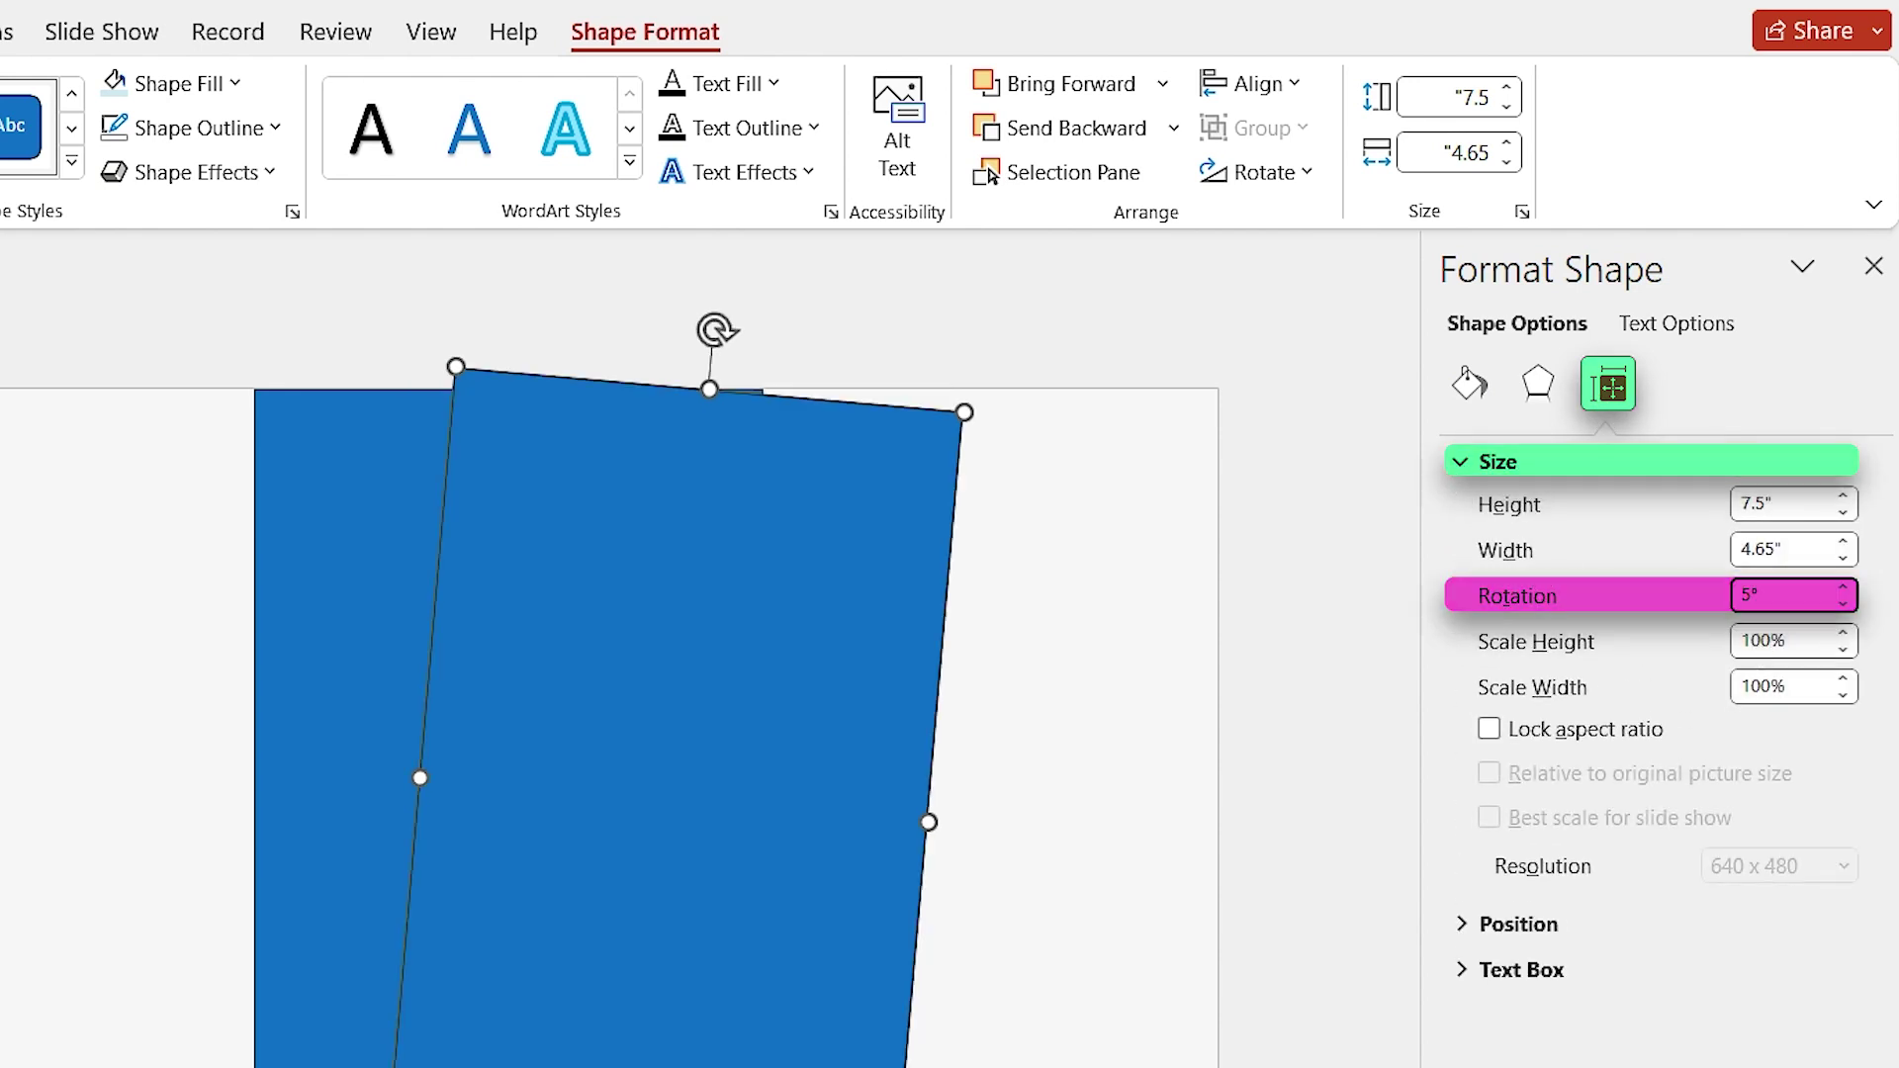
{"action": "left_click", "coordinate": [1470, 386]}
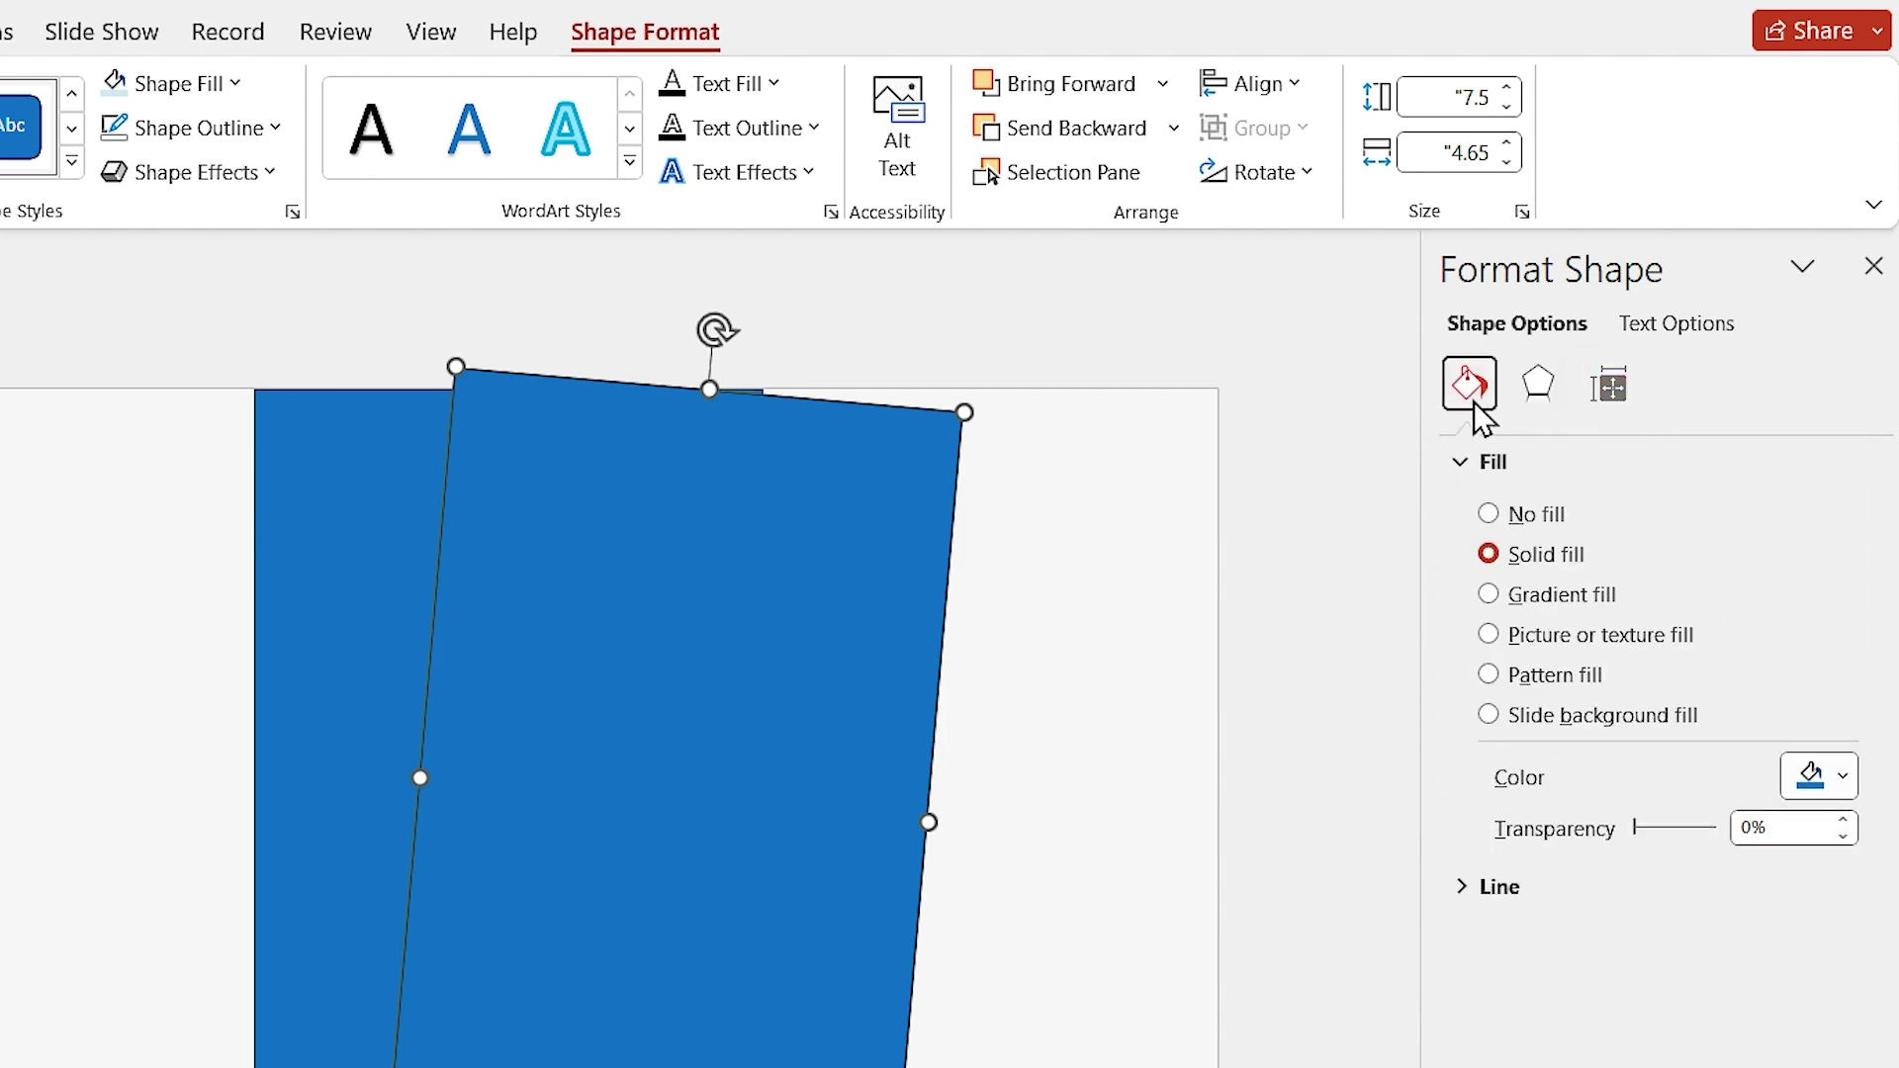
{"action": "left_click_drag", "start_coordinate": [1640, 828], "coordinate": [1683, 833]}
Stretch the tilted copy past the slide edges, shift it left, and fragment it with the solid rectangle.
{"action": "left_click_drag", "start_coordinate": [1096, 965], "coordinate": [1094, 1018]}
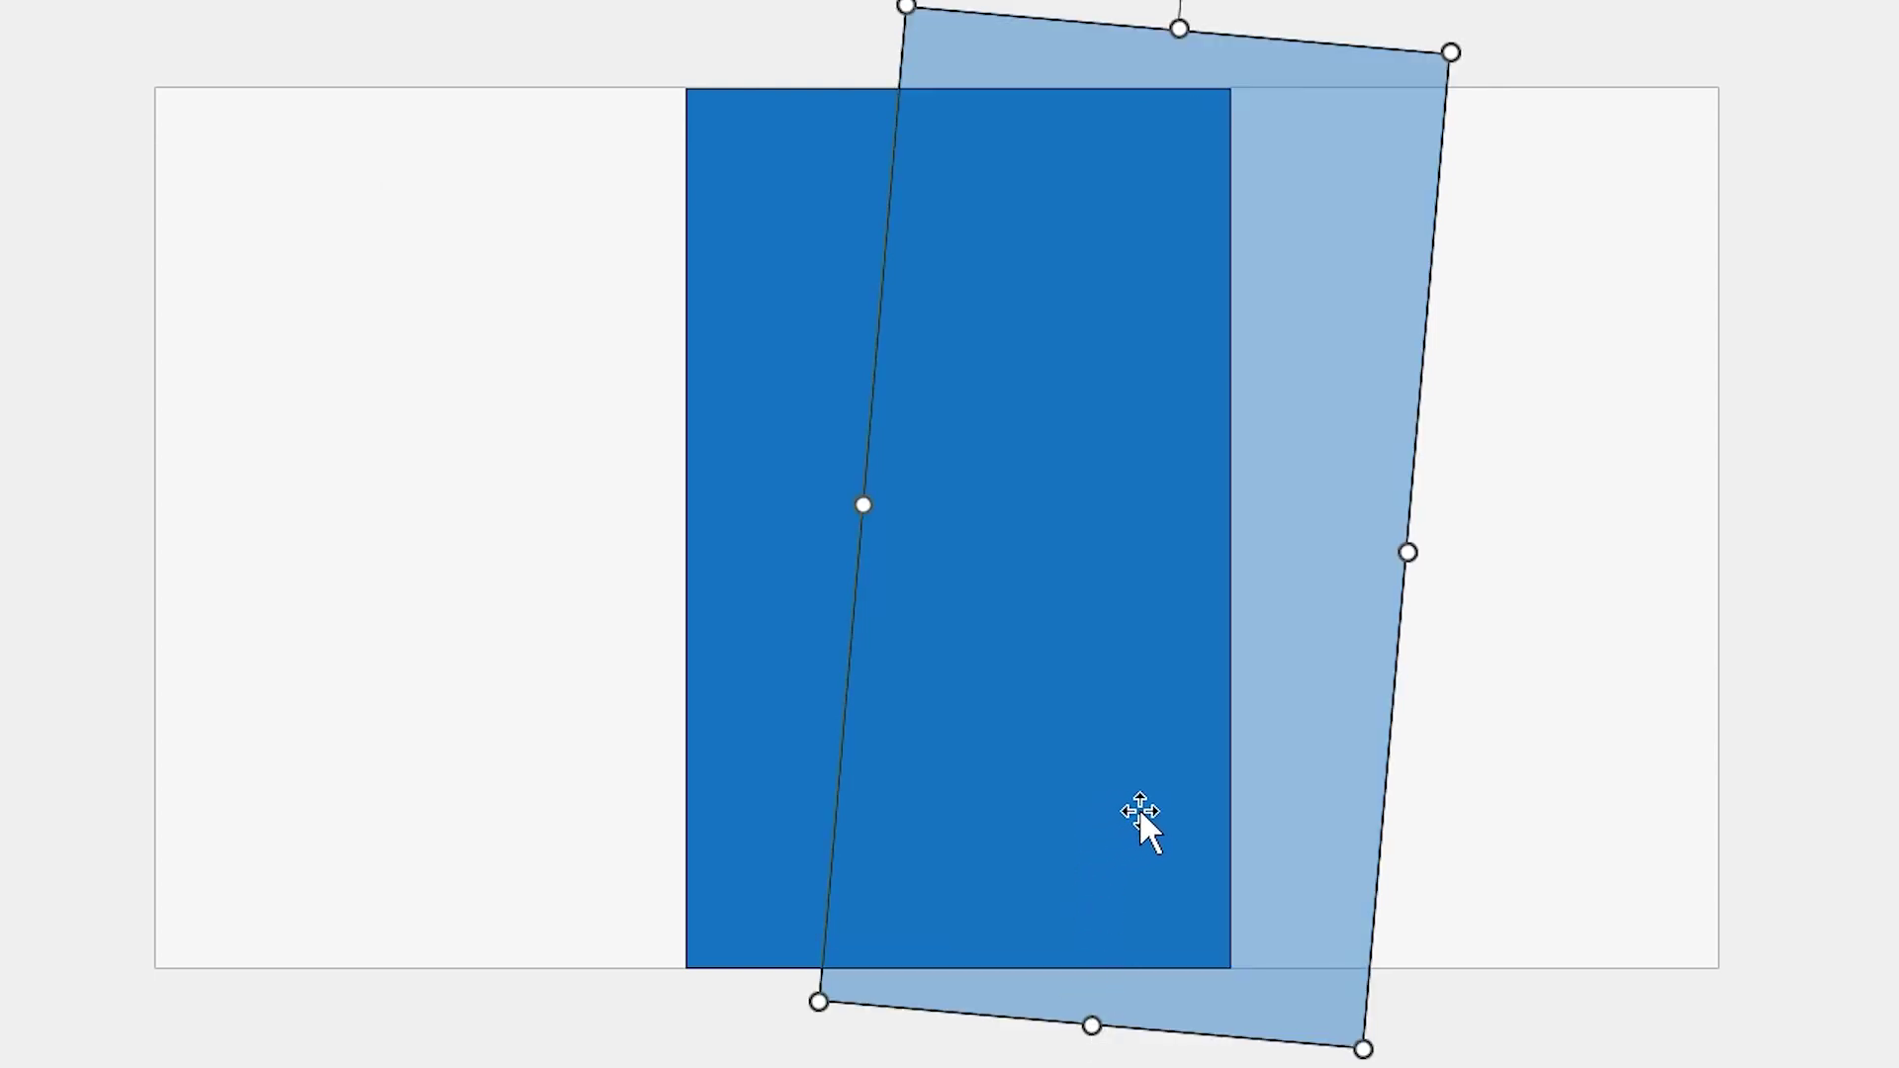
{"action": "left_click_drag", "start_coordinate": [1142, 818], "coordinate": [646, 811]}
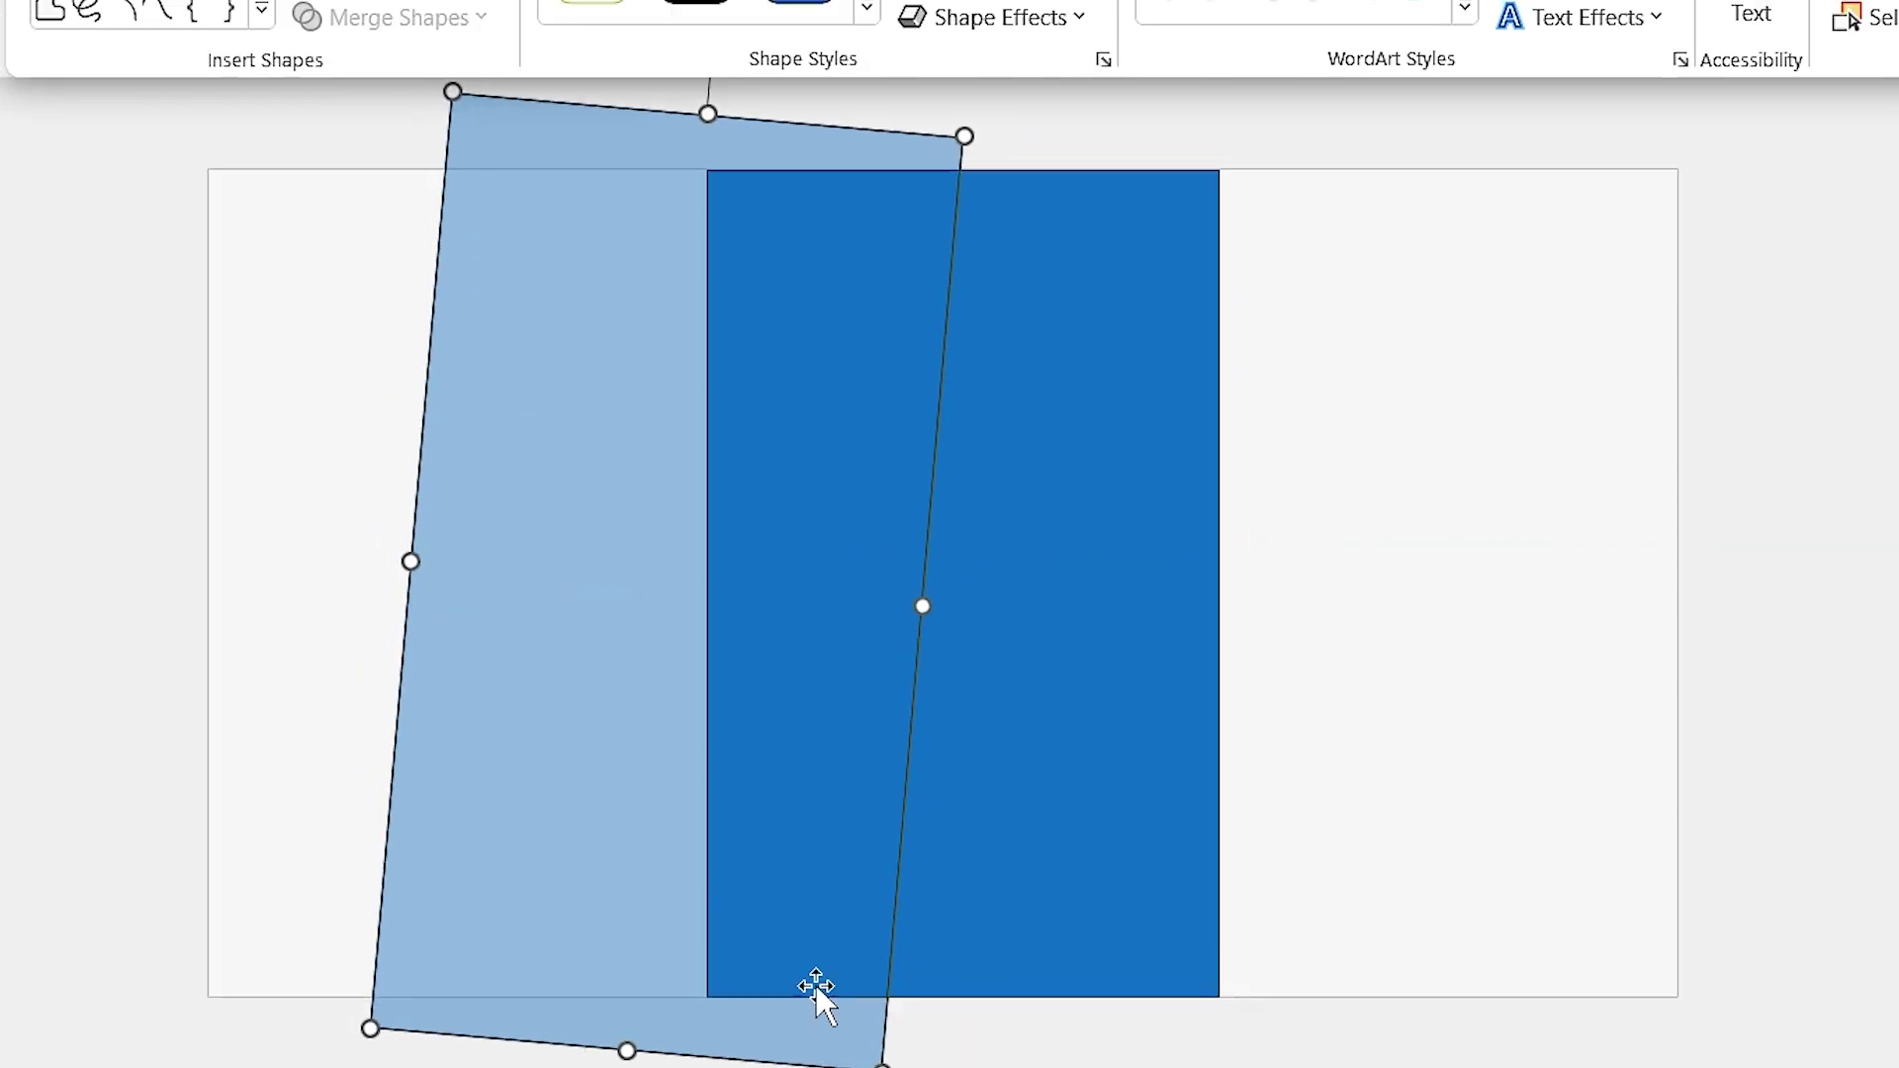
{"action": "left_click", "coordinate": [1008, 709]}
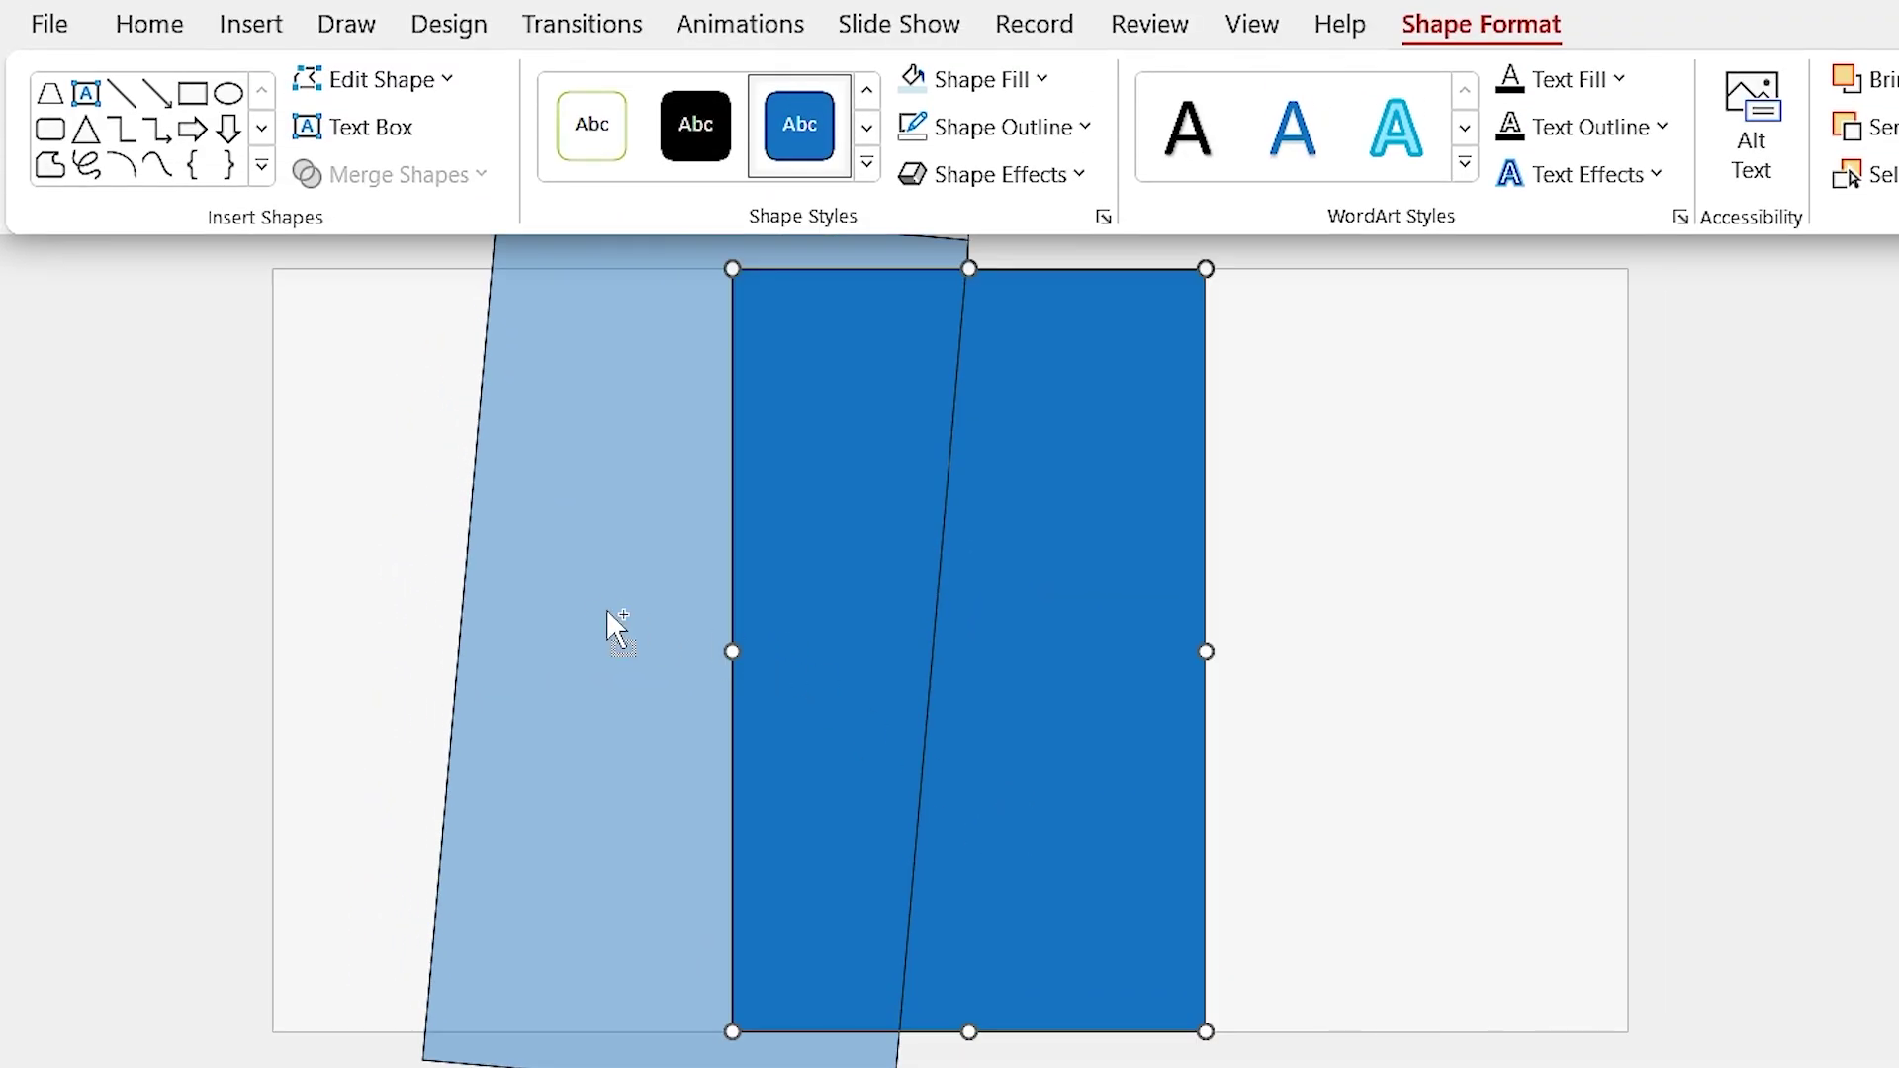
{"action": "left_click", "coordinate": [608, 611], "text": "shift"}
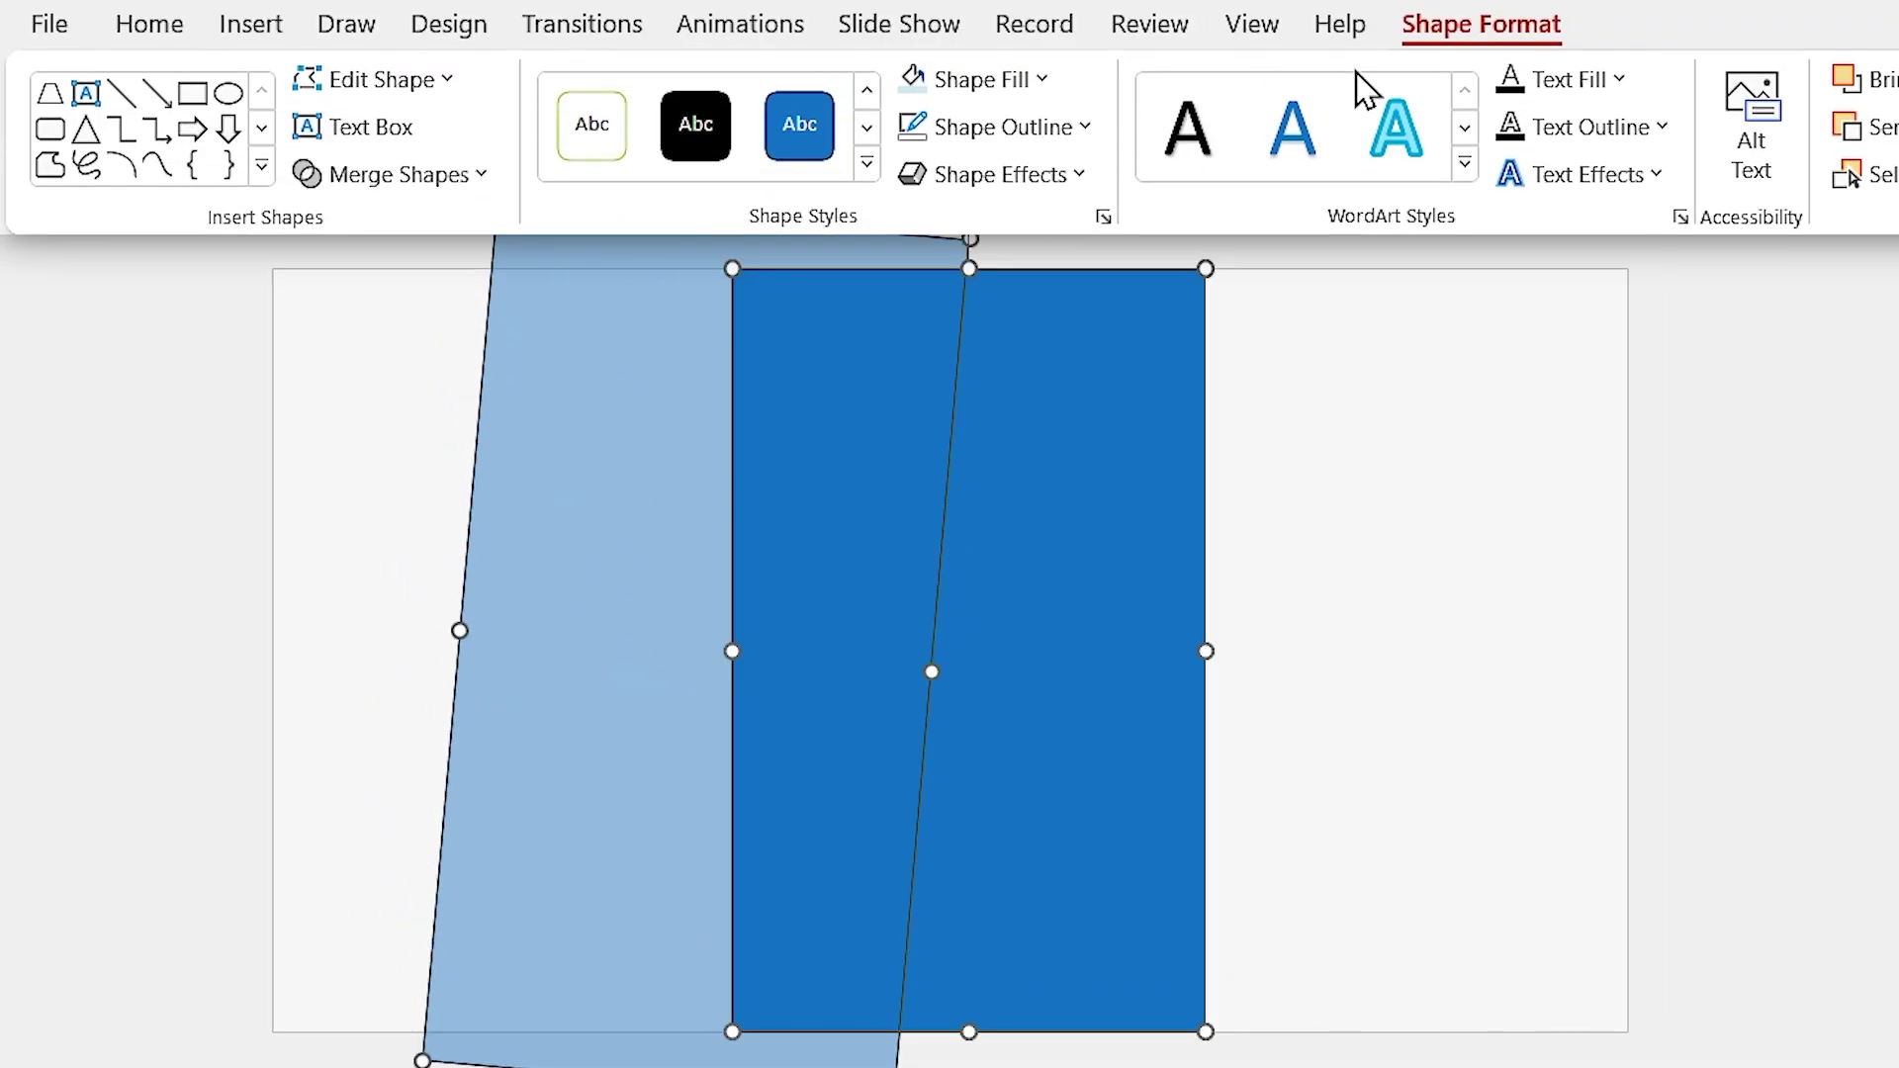
{"action": "left_click", "coordinate": [465, 176]}
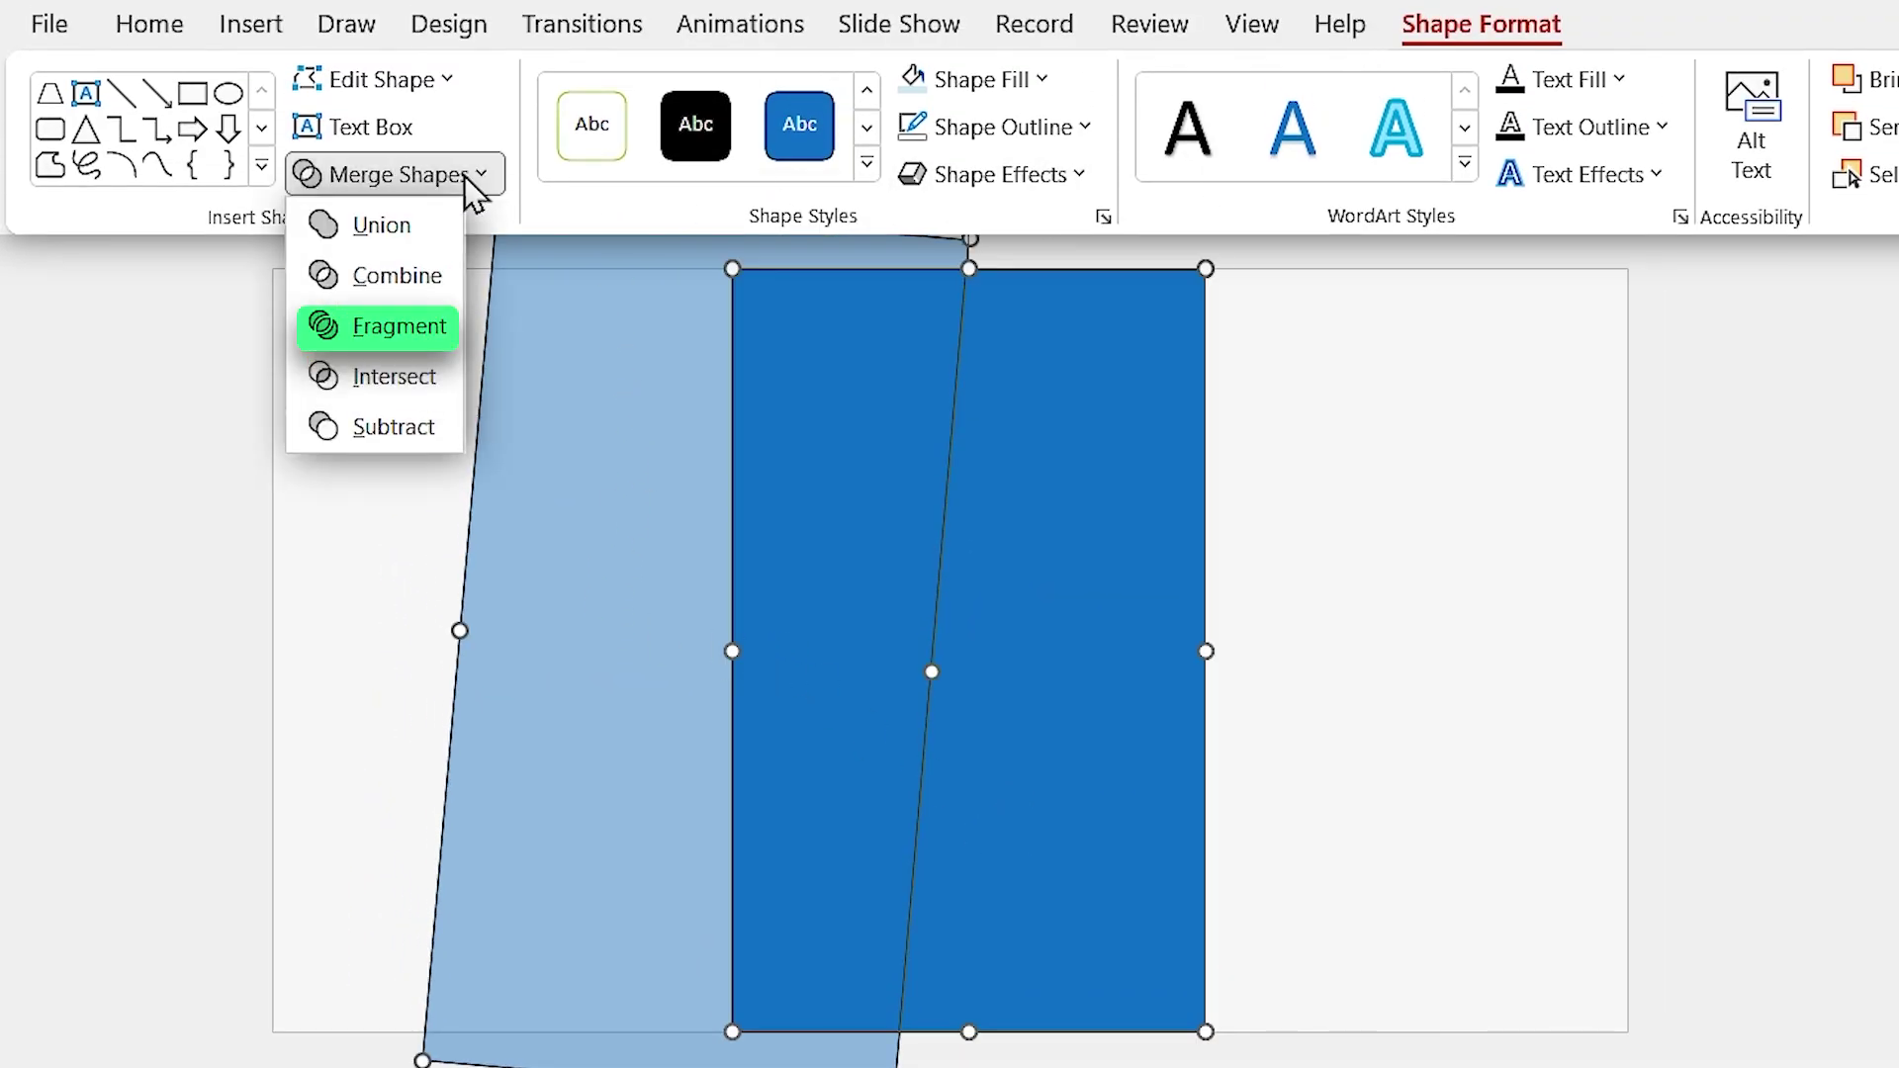
{"action": "left_click", "coordinate": [411, 336]}
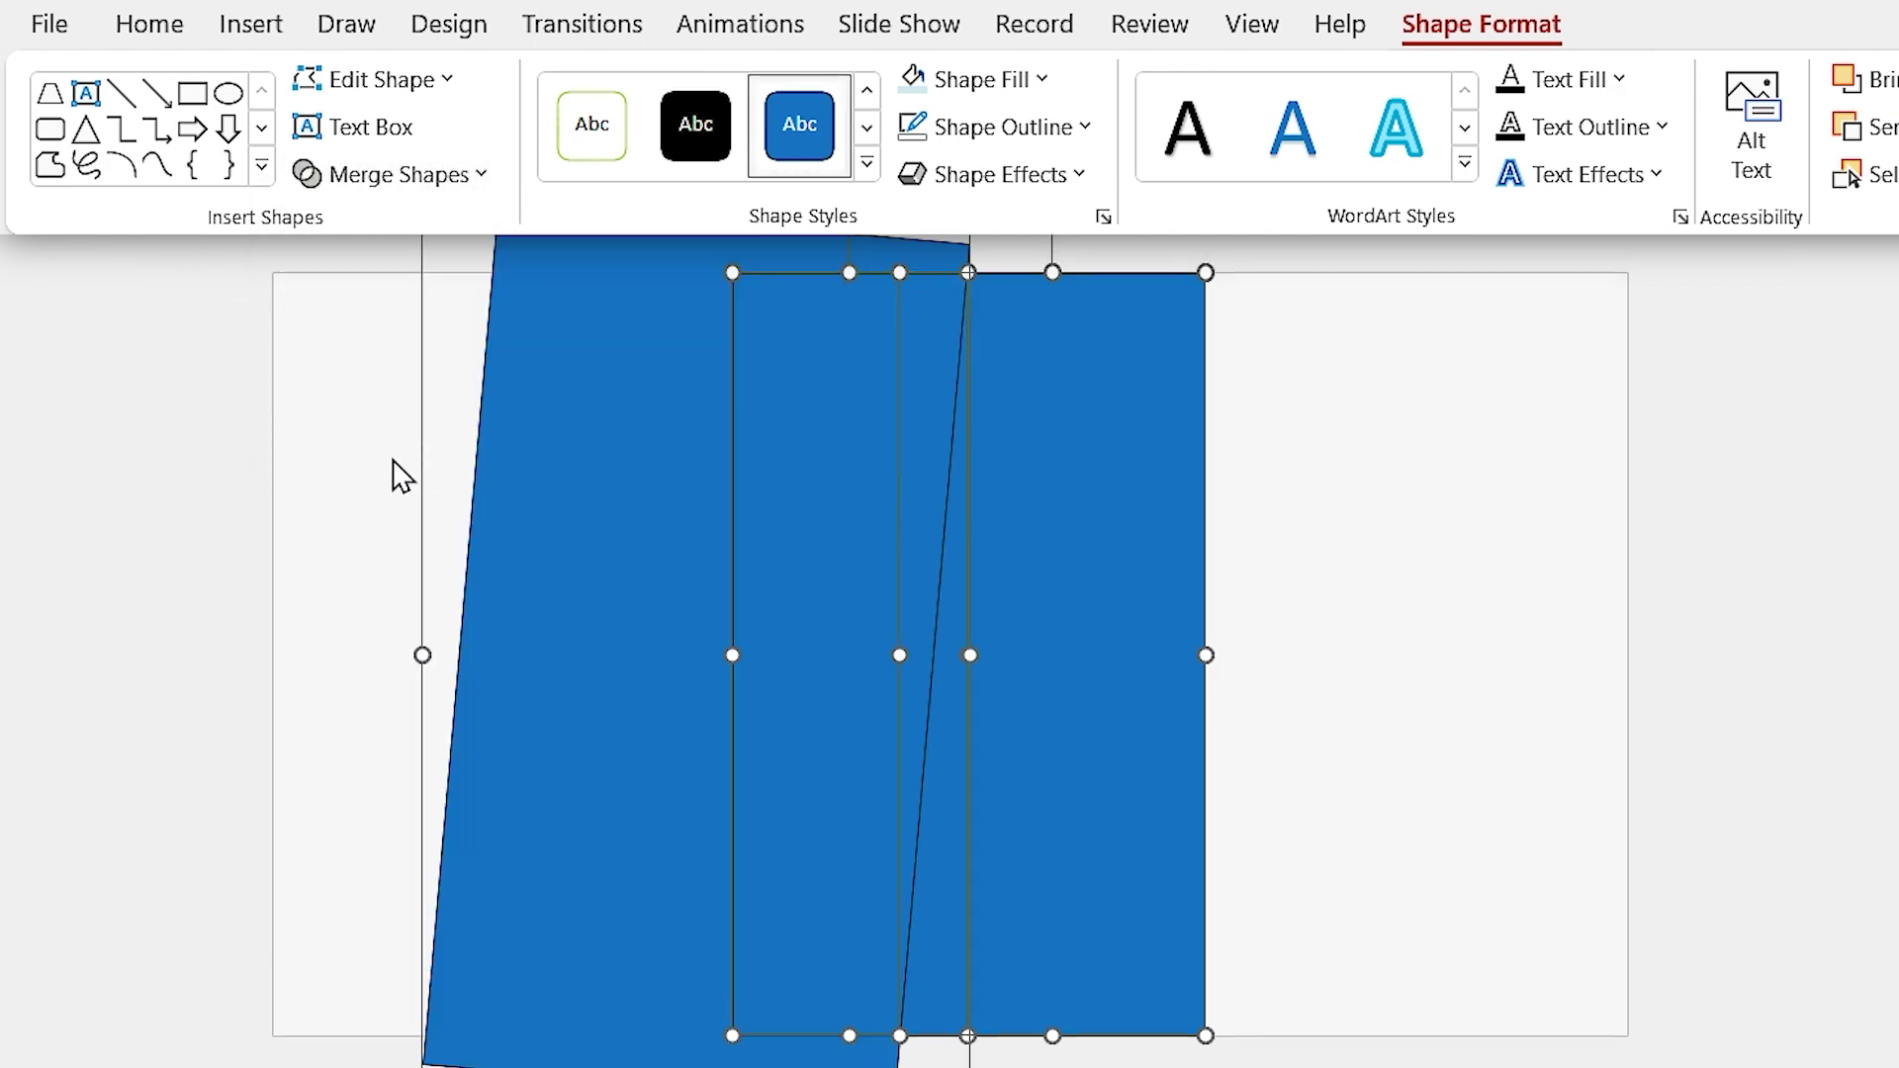
Delete the unwanted fragment piece and move the remaining pieces to the right.
{"action": "left_click", "coordinate": [372, 482]}
{"action": "left_click_drag", "start_coordinate": [596, 576], "coordinate": [383, 568]}
{"action": "key", "text": "Delete"}
{"action": "left_click_drag", "start_coordinate": [840, 633], "coordinate": [1148, 644]}
{"action": "left_click", "coordinate": [265, 39]}
Draw a 7.5" by 6.5" trapezoid on the left and narrow its top edge.
{"action": "left_click", "coordinate": [601, 109]}
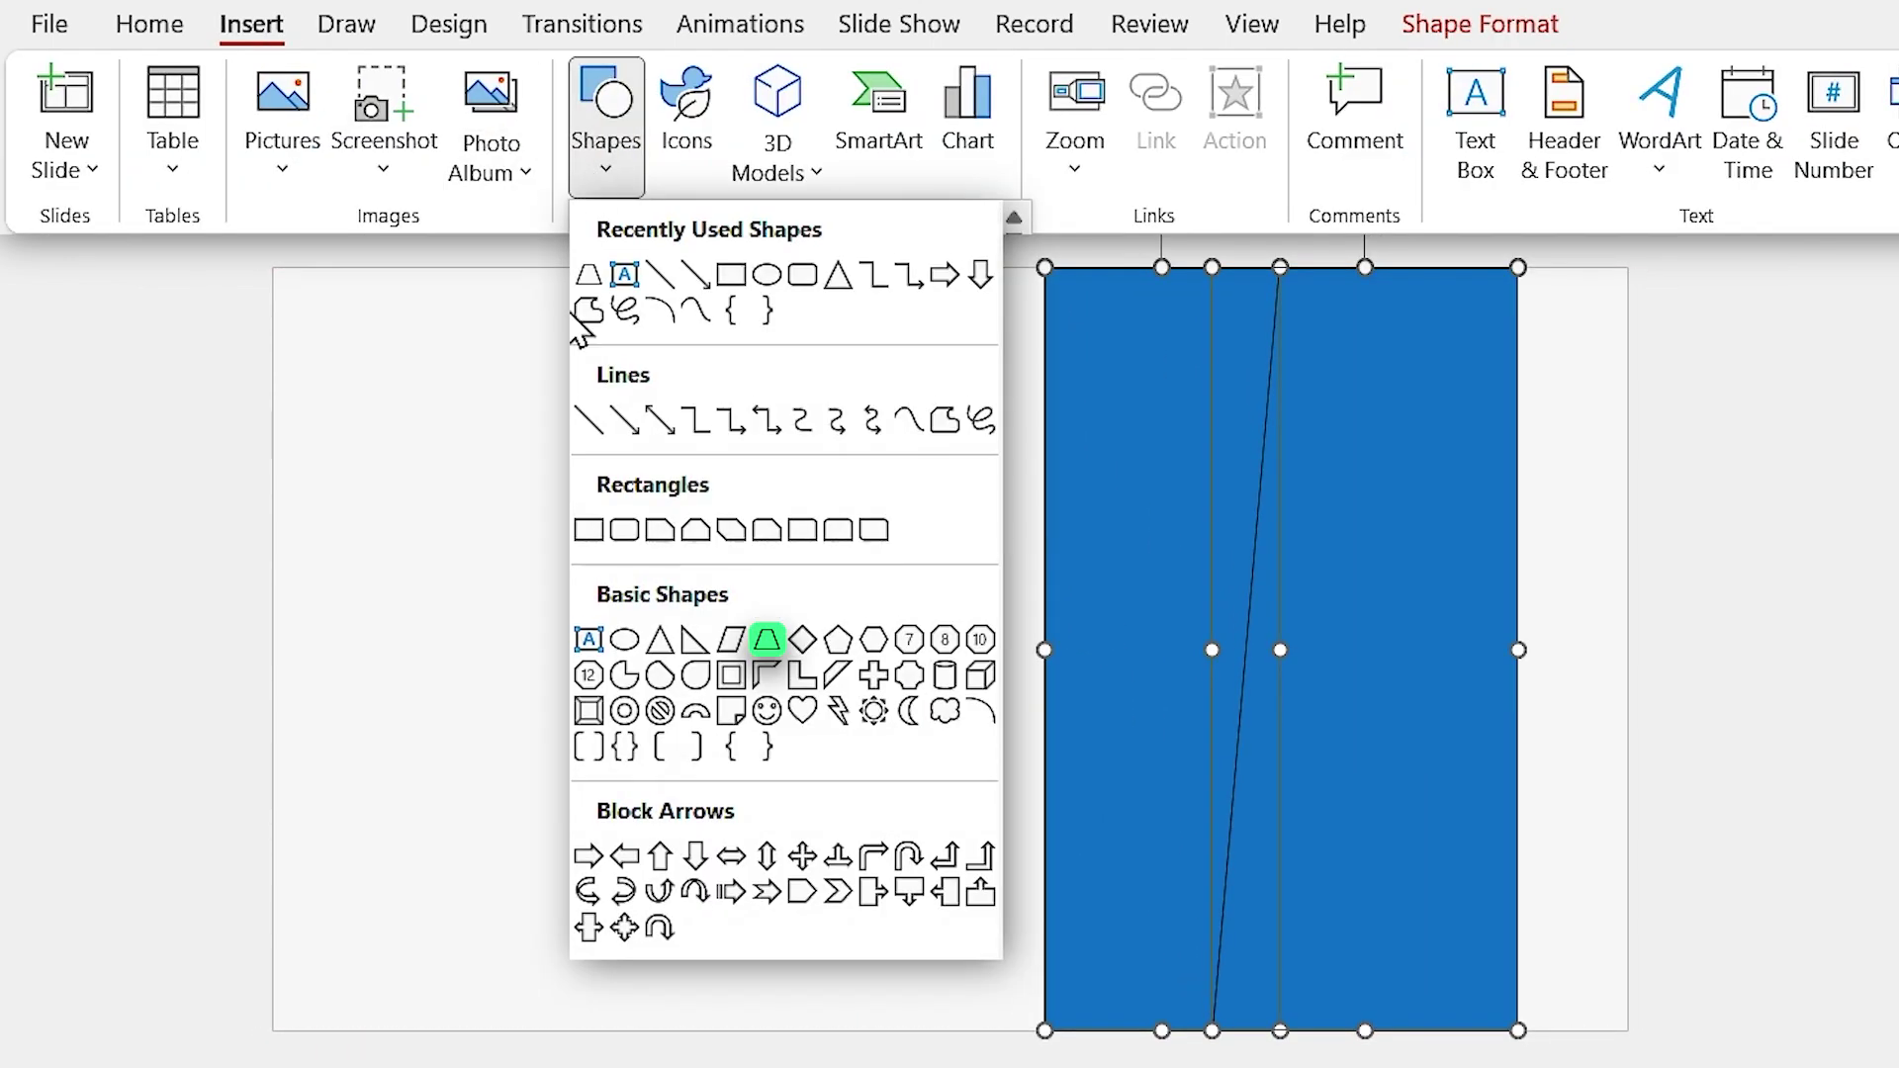
{"action": "left_click", "coordinate": [769, 649]}
{"action": "mouse_move", "coordinate": [373, 278]}
{"action": "left_mouse_down"}
{"action": "mouse_move", "coordinate": [733, 852]}
{"action": "mouse_move", "coordinate": [908, 1030]}
{"action": "left_mouse_up"}
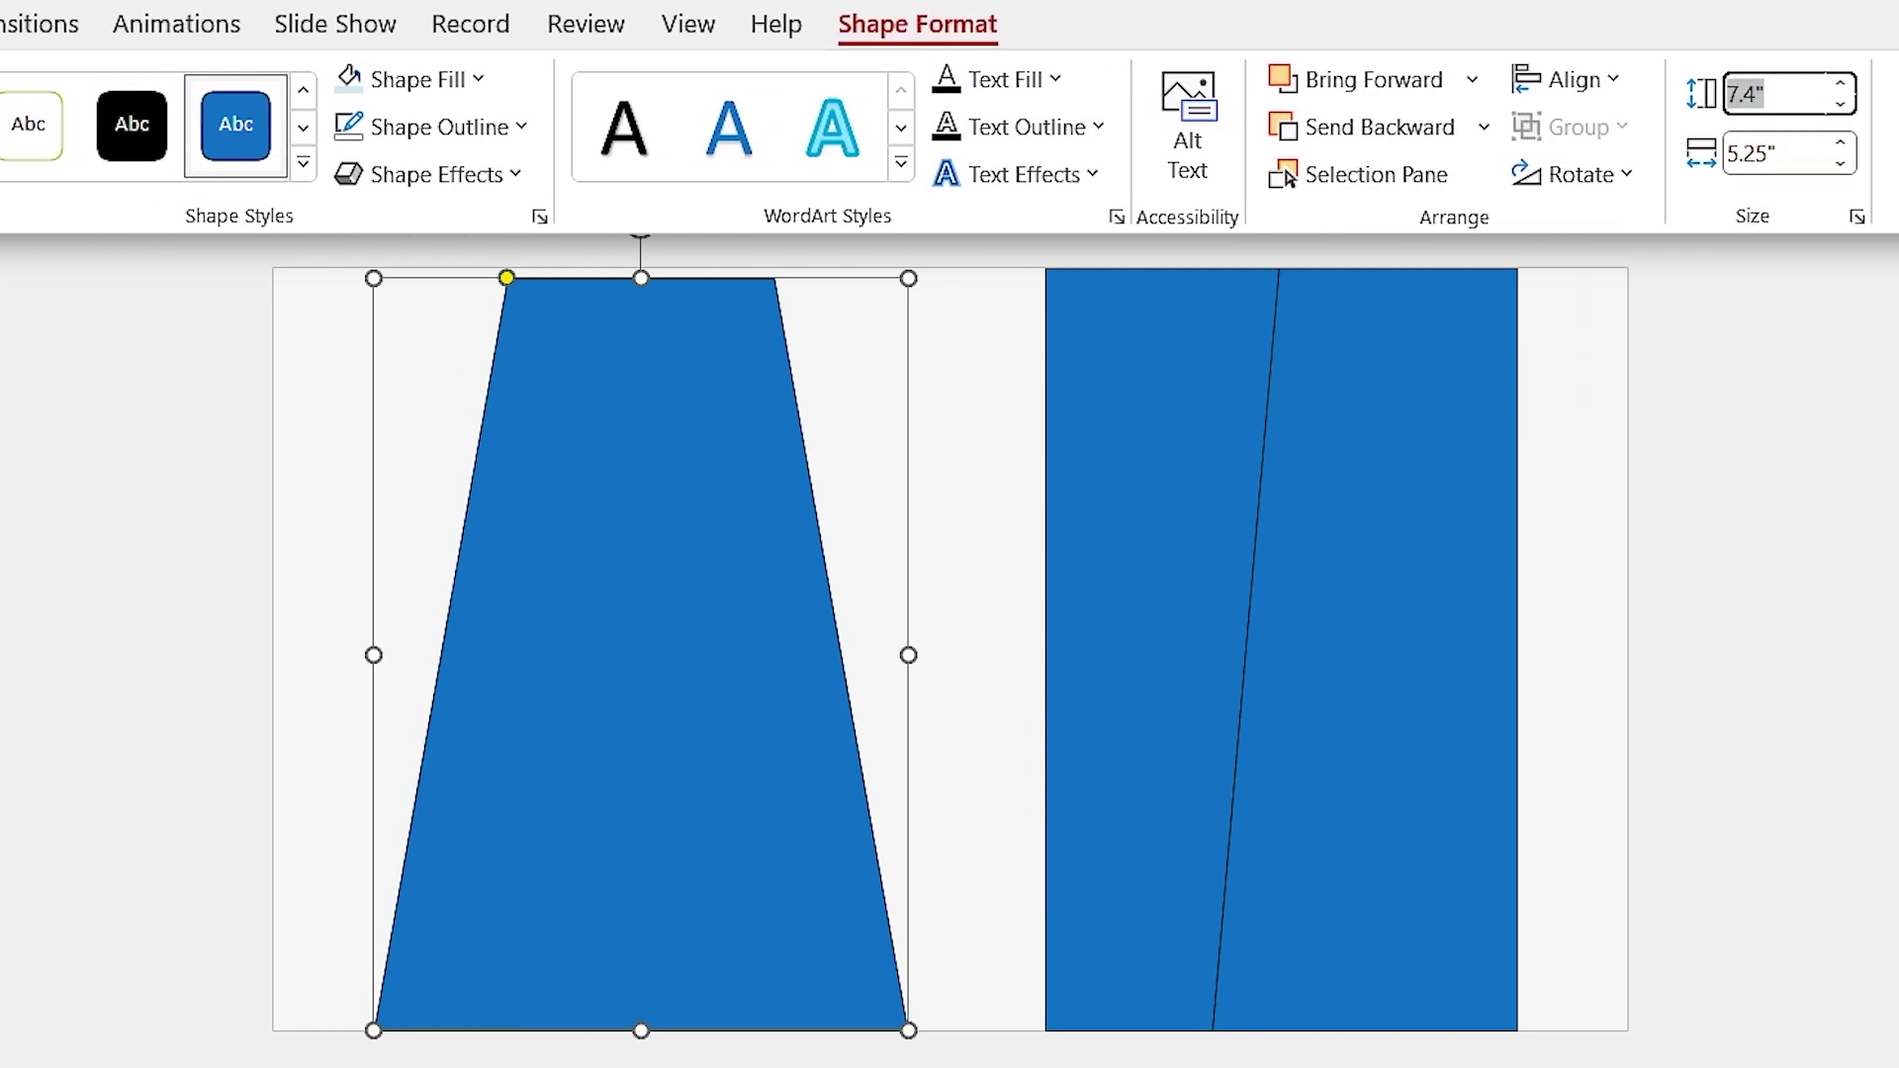
{"action": "left_click", "coordinate": [1823, 94]}
{"action": "type", "text": "7.5"}
{"action": "key", "text": "Return"}
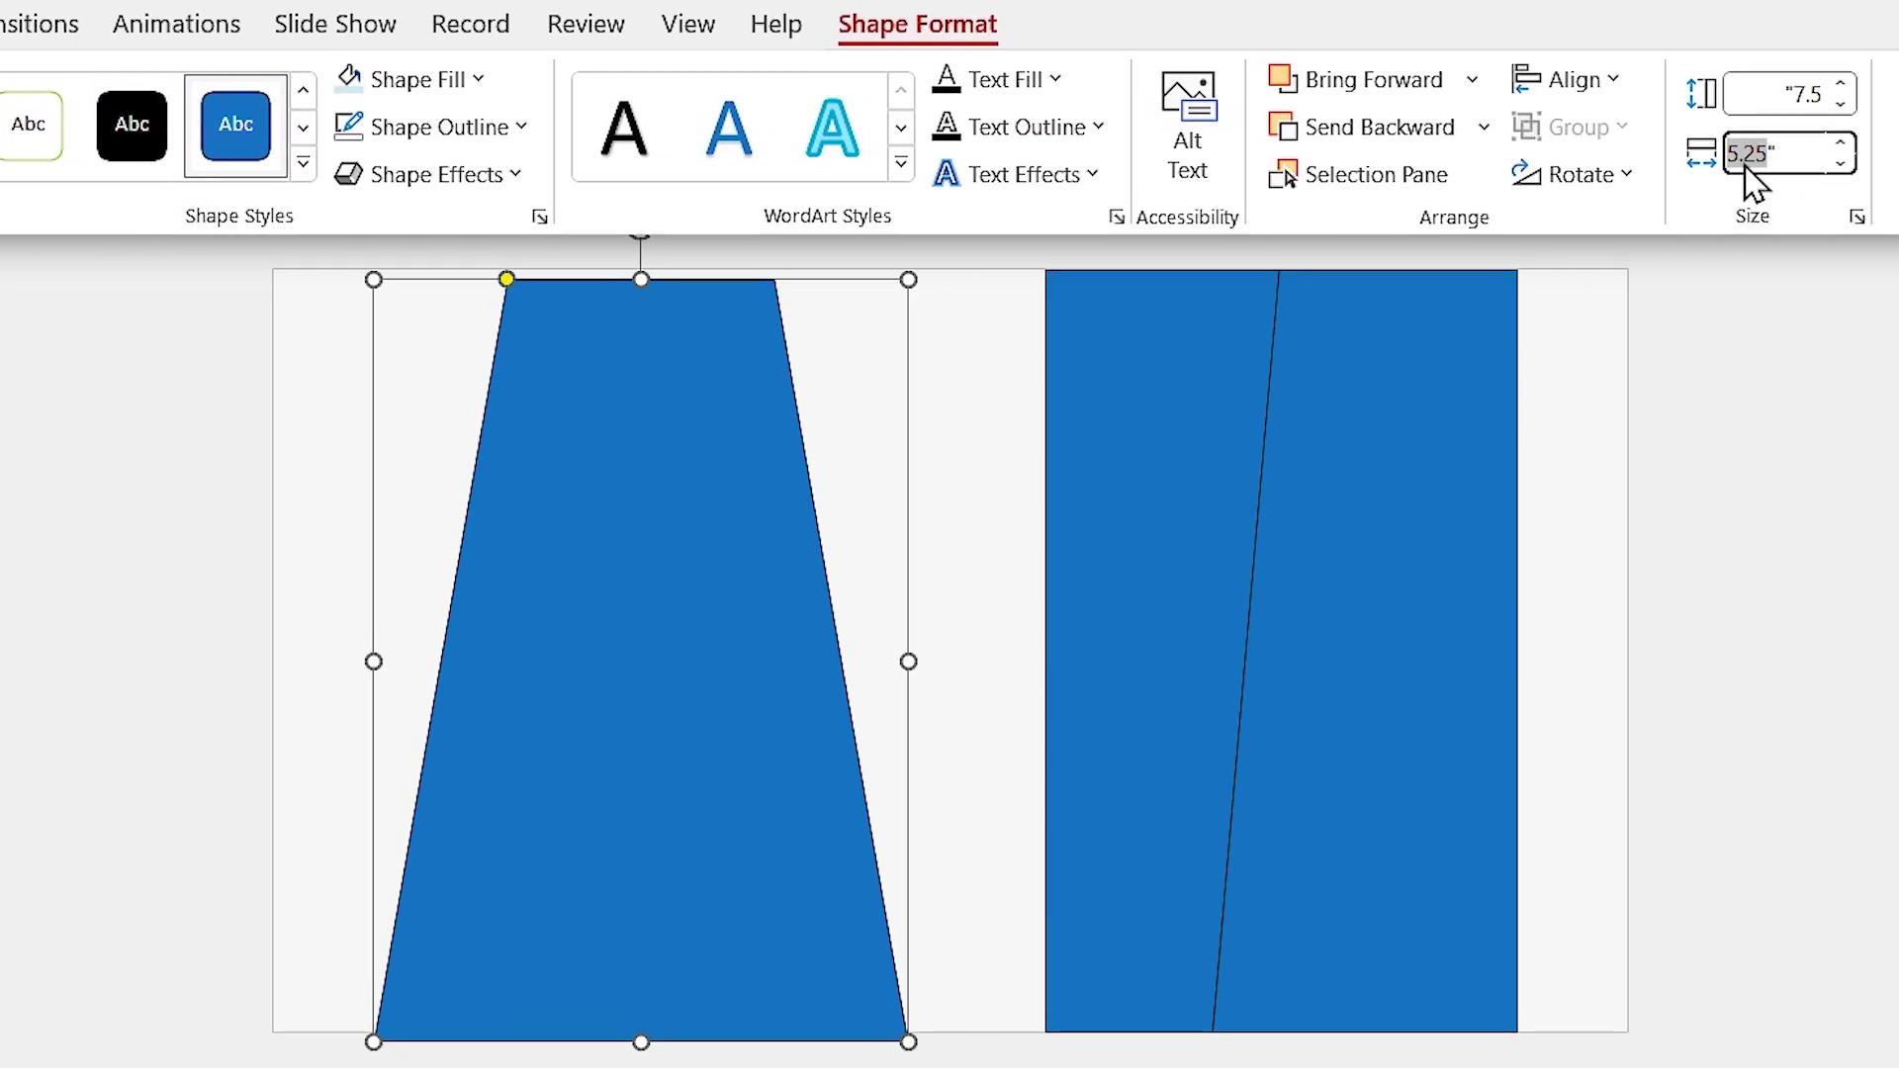
{"action": "left_click", "coordinate": [1806, 153]}
{"action": "type", "text": "6.5"}
{"action": "key", "text": "Return"}
{"action": "left_click_drag", "start_coordinate": [538, 280], "coordinate": [579, 268]}
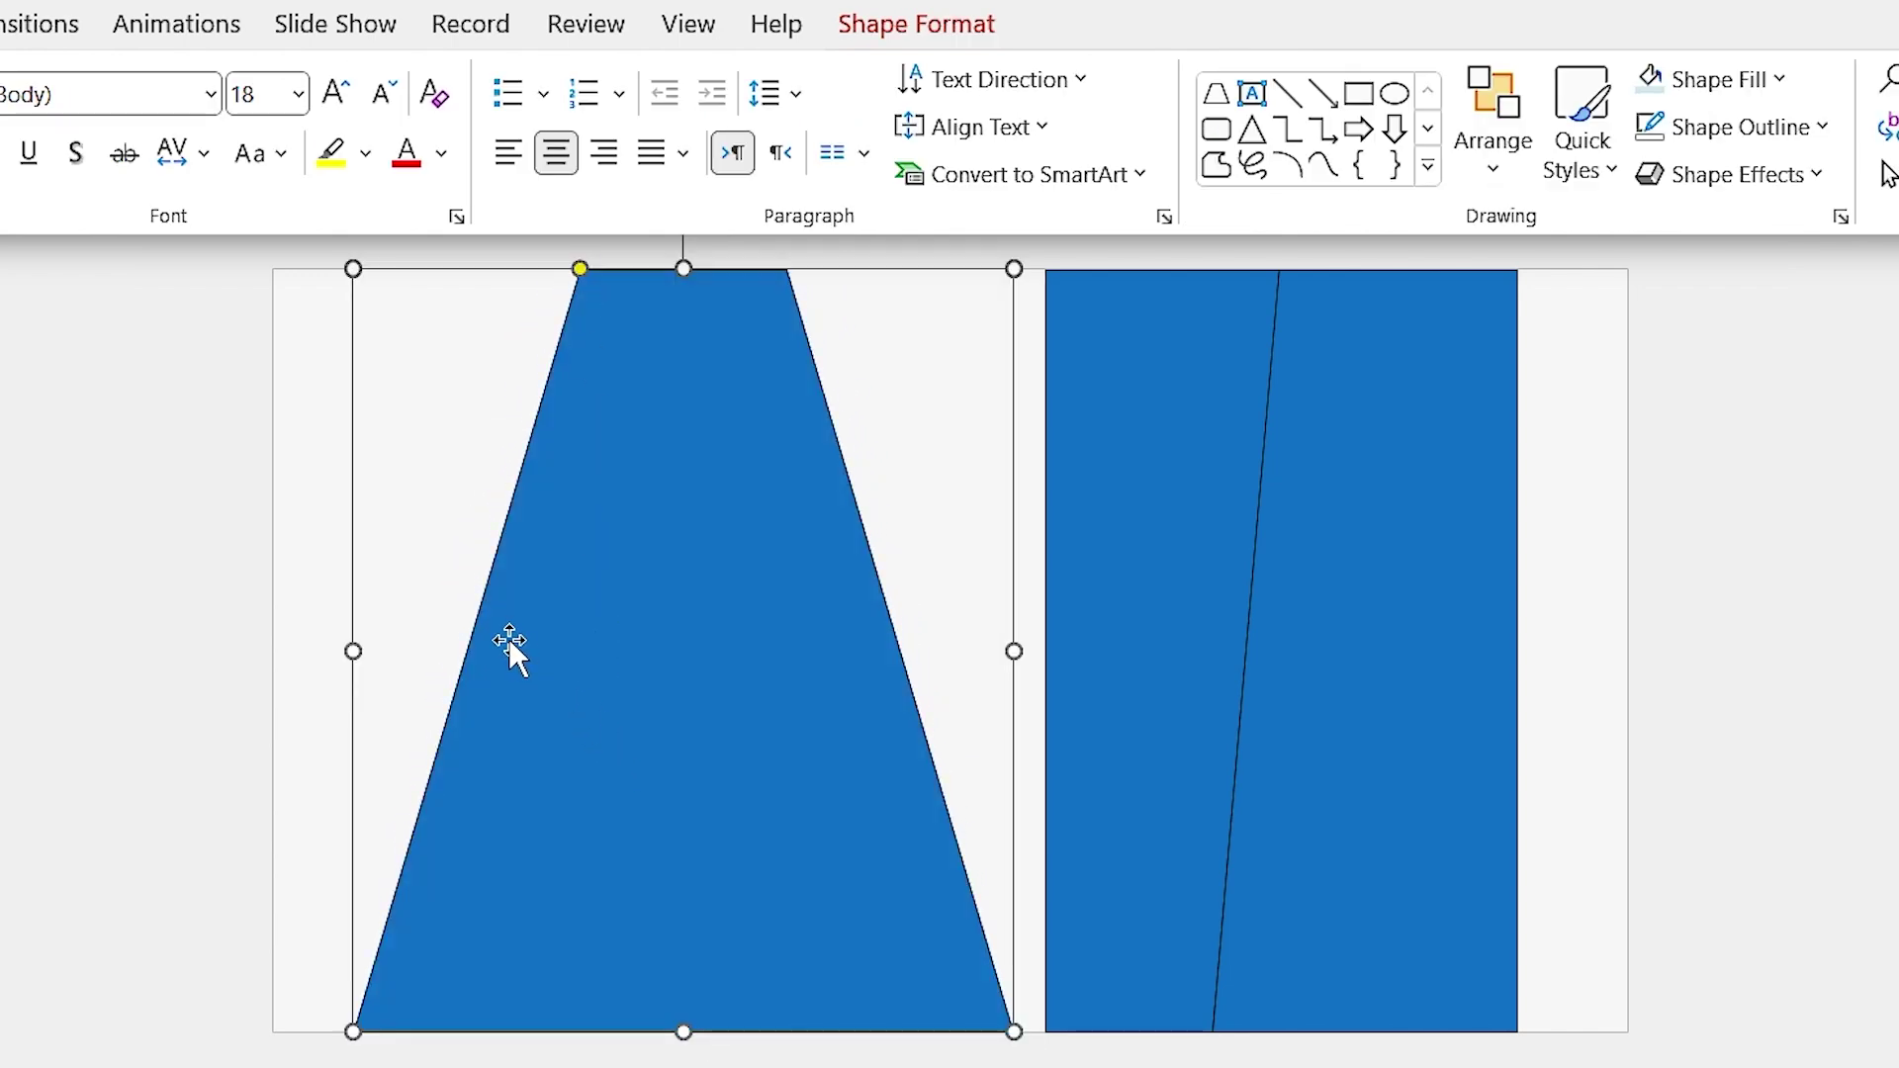
Cover the trapezoid's right half with a rectangle and subtract it to leave a wedge.
{"action": "left_click", "coordinate": [41, 188]}
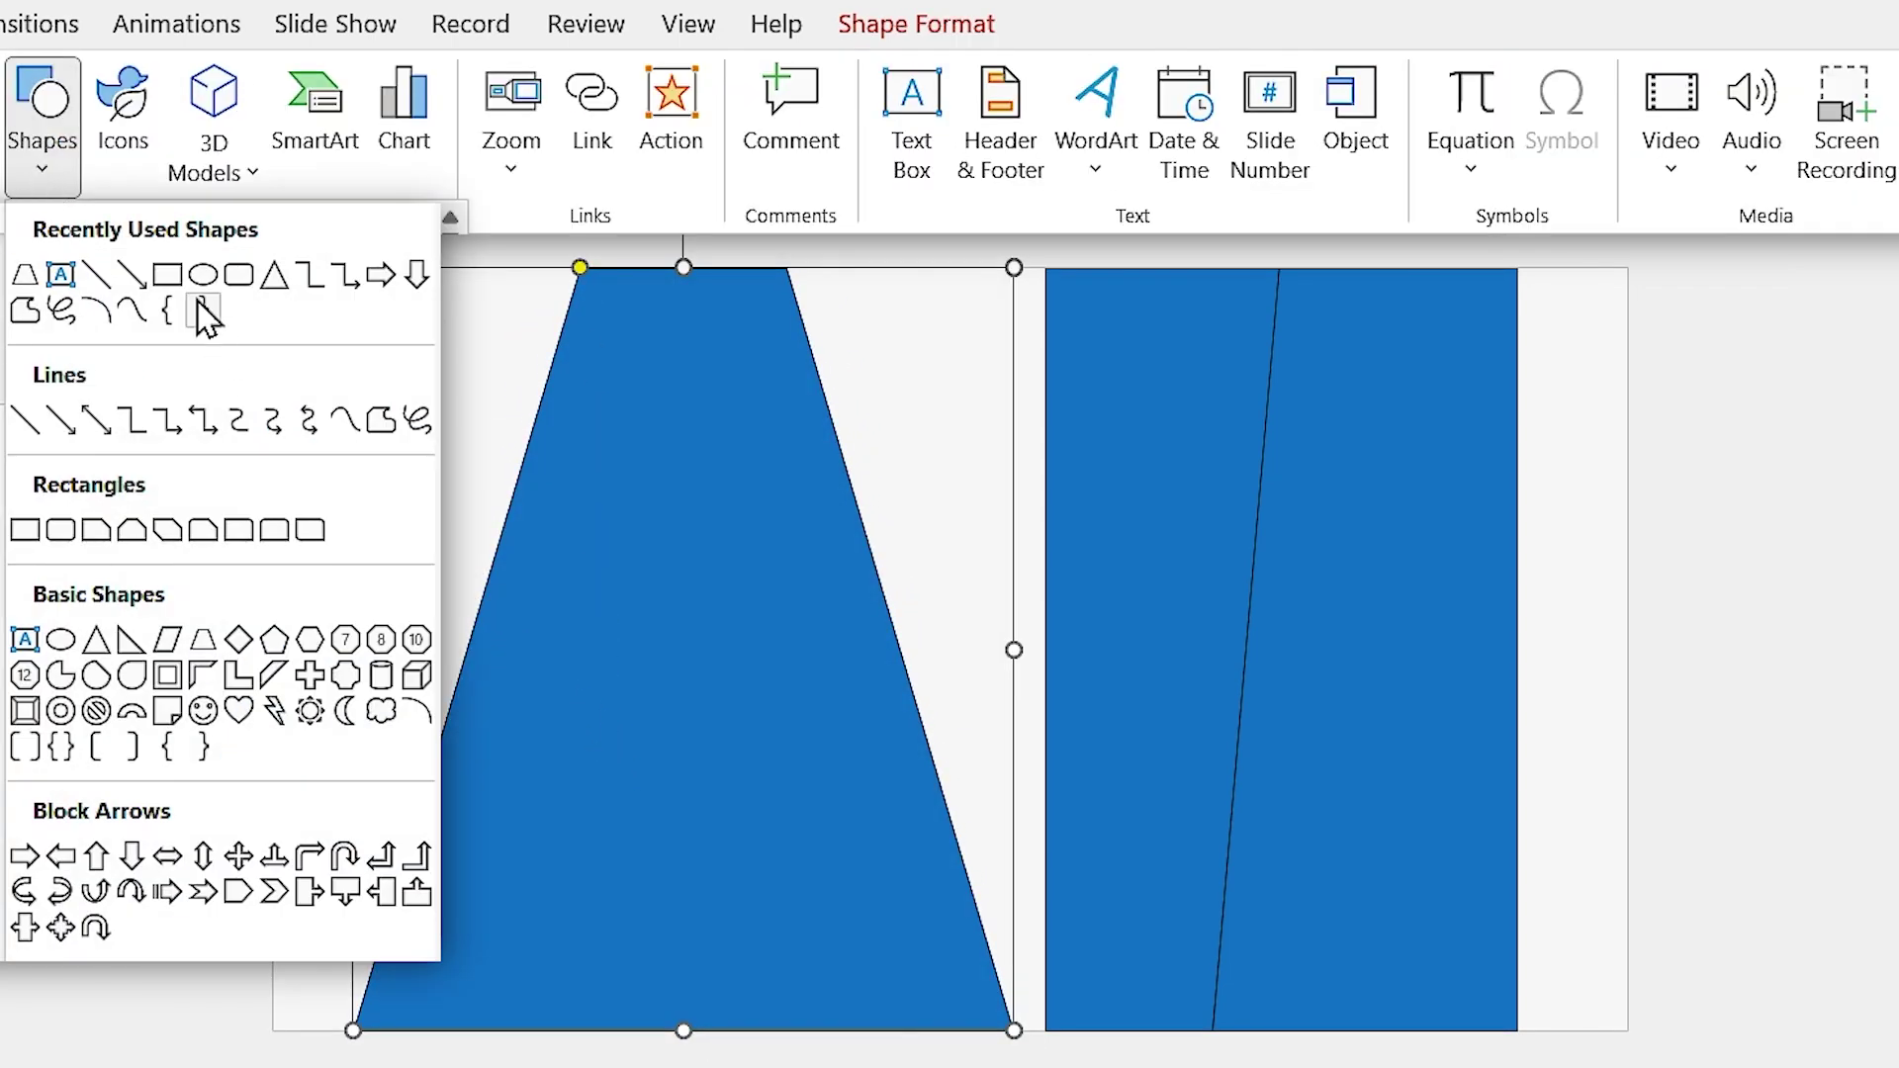
{"action": "left_click", "coordinate": [168, 277]}
{"action": "left_click_drag", "start_coordinate": [1150, 207], "coordinate": [626, 1063]}
{"action": "left_click", "coordinate": [429, 460]}
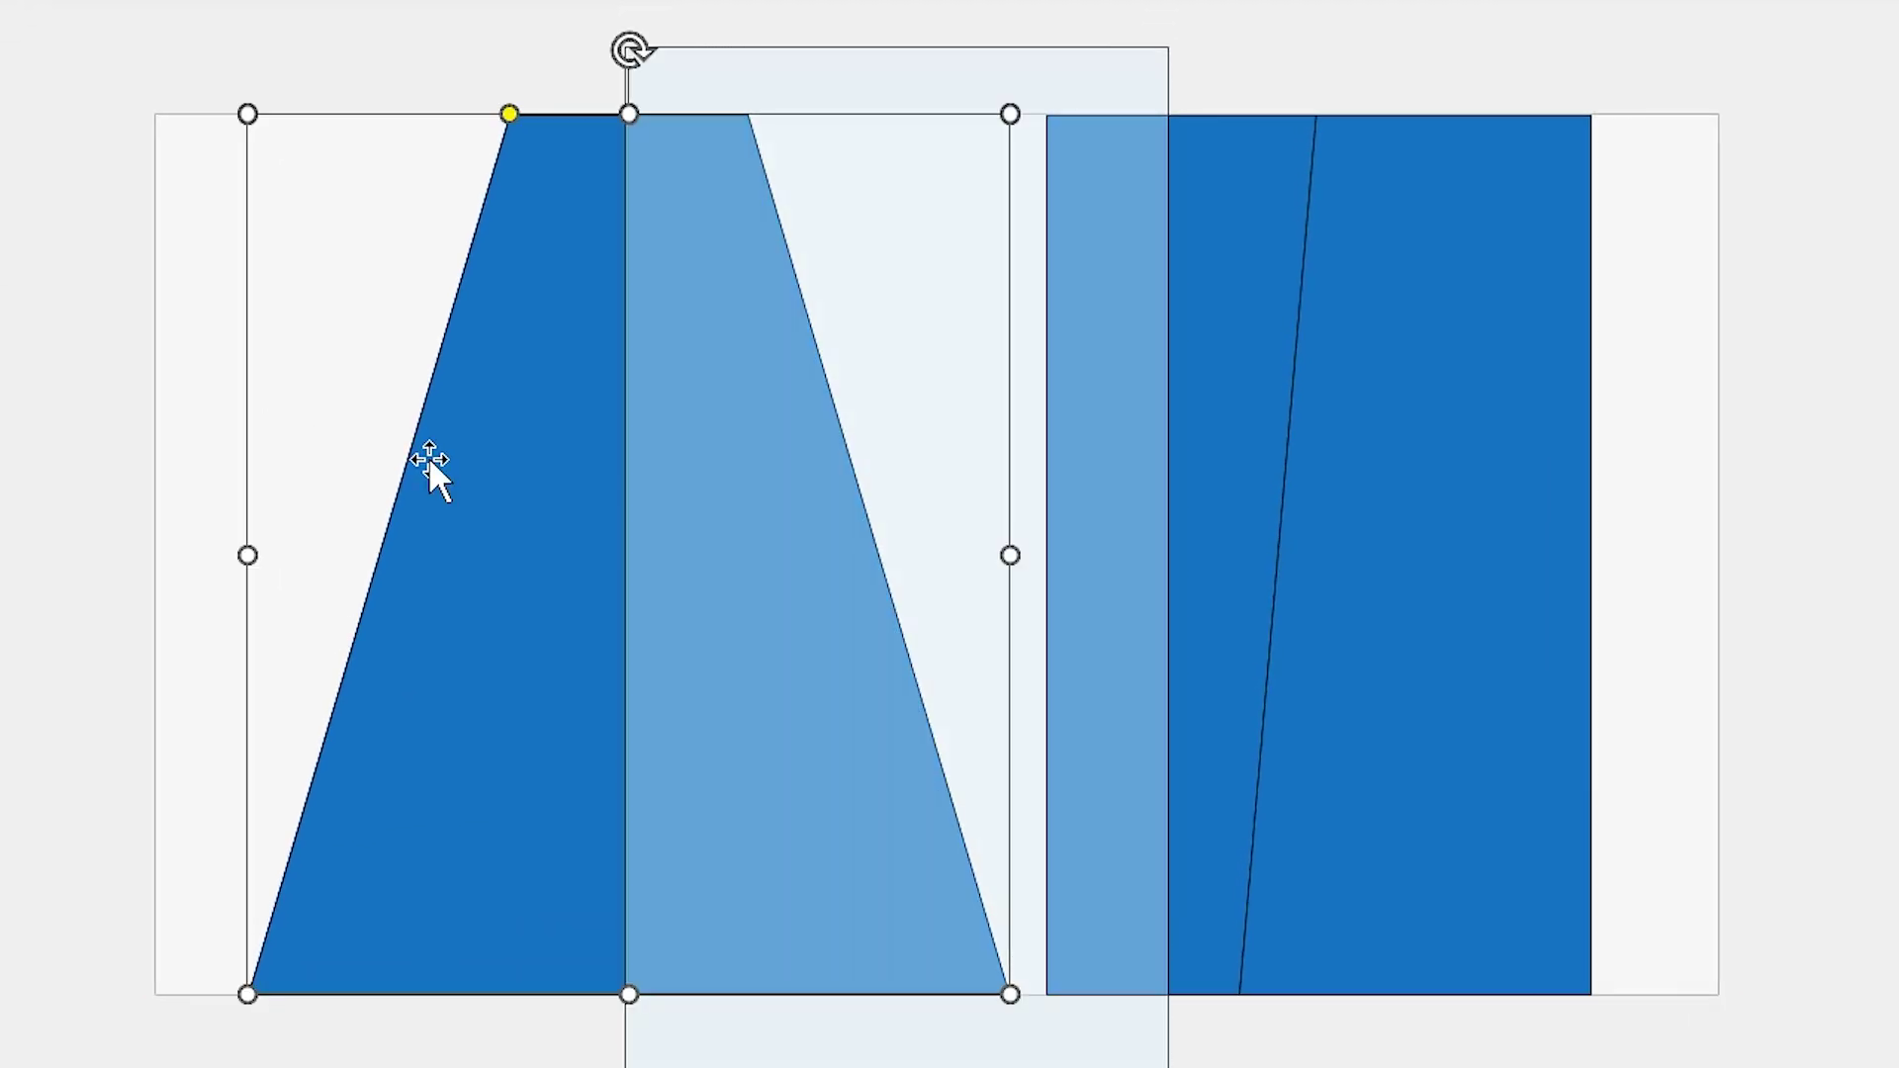
{"action": "left_click", "coordinate": [1133, 431], "text": "shift"}
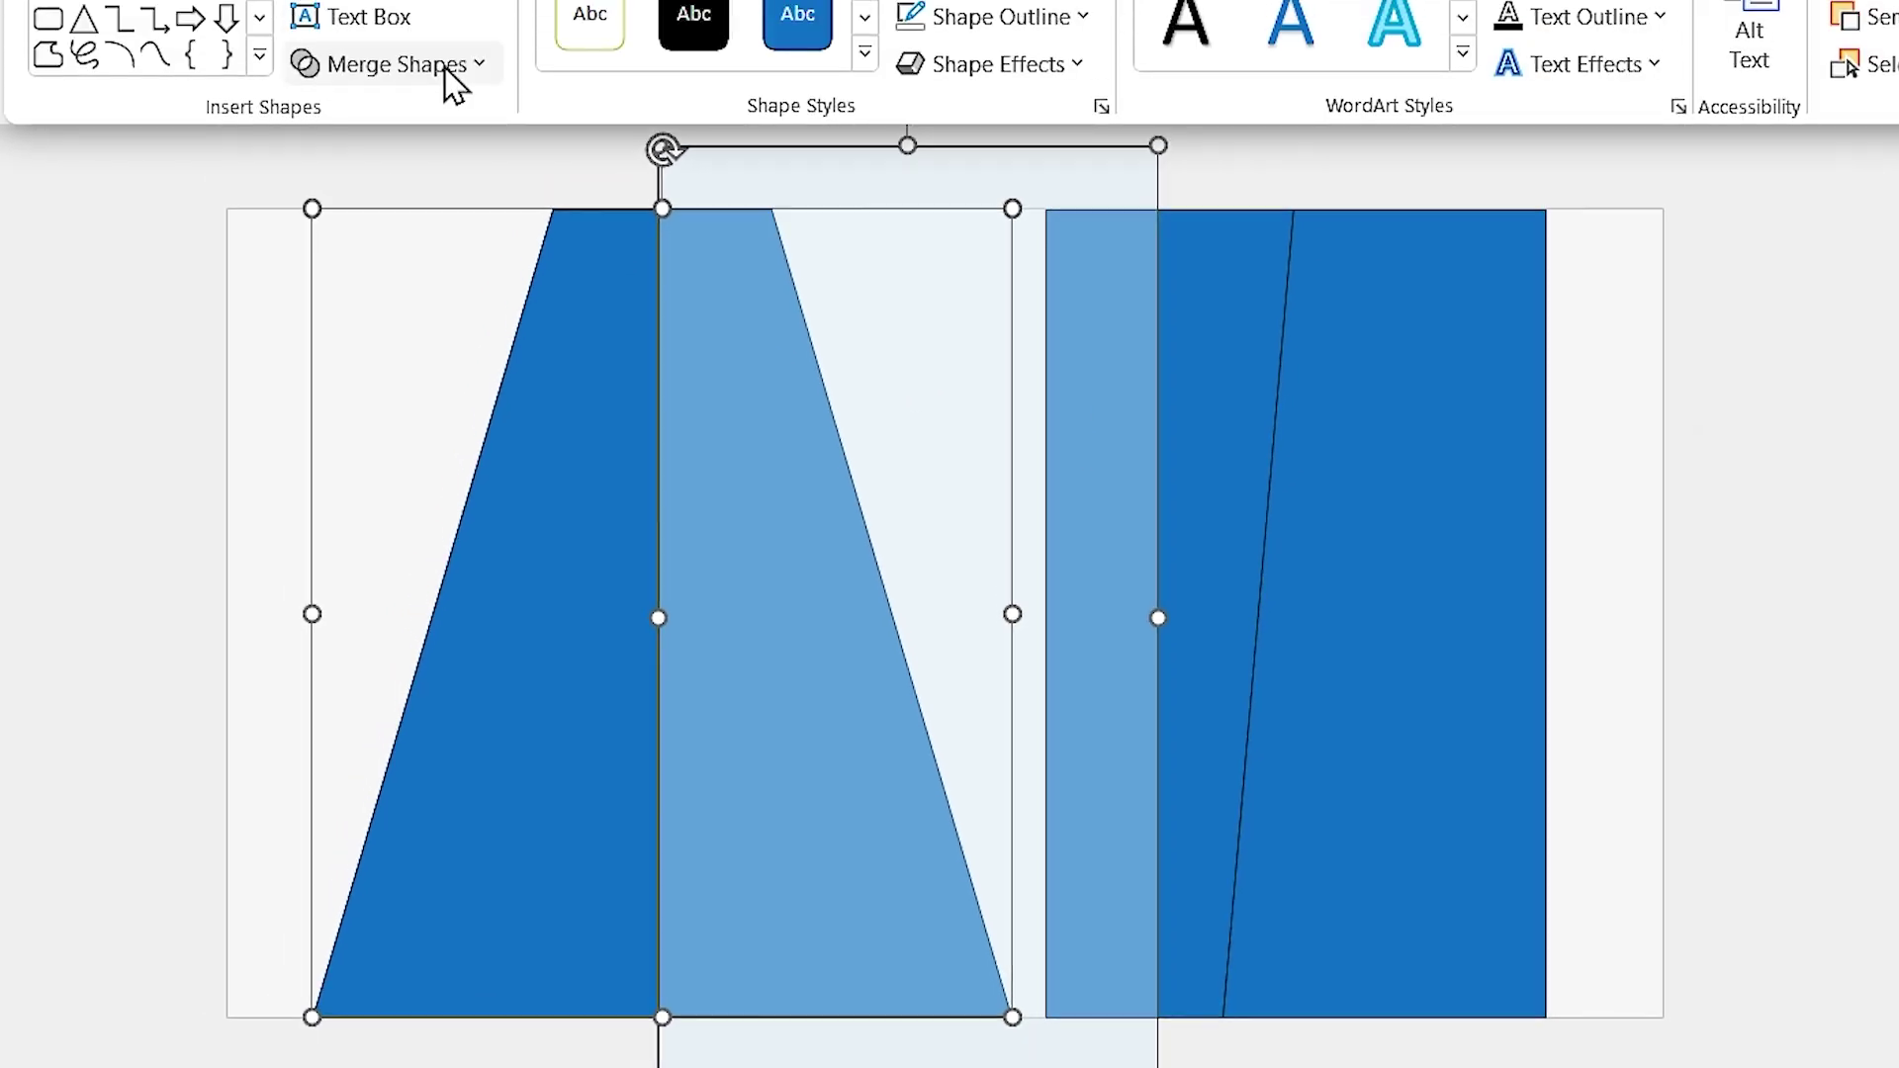
{"action": "left_click", "coordinate": [454, 96]}
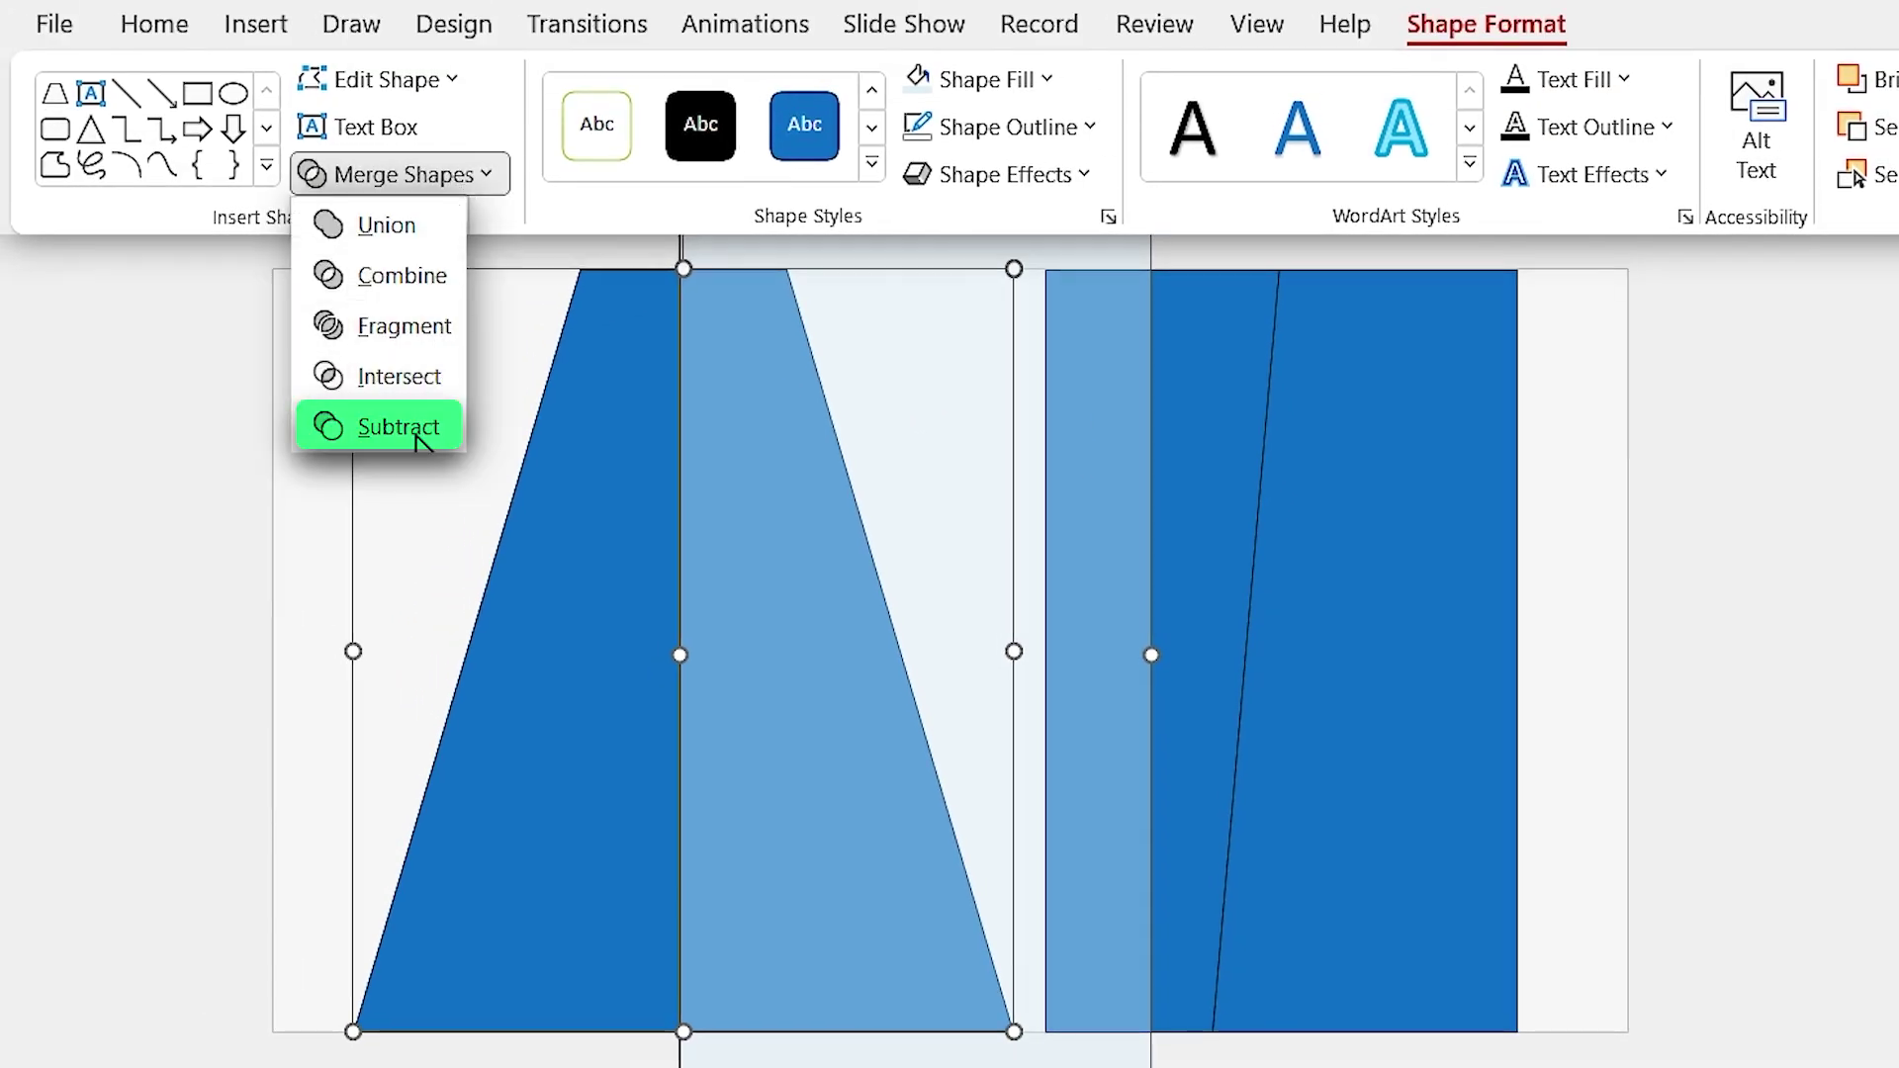
{"action": "left_click", "coordinate": [415, 435]}
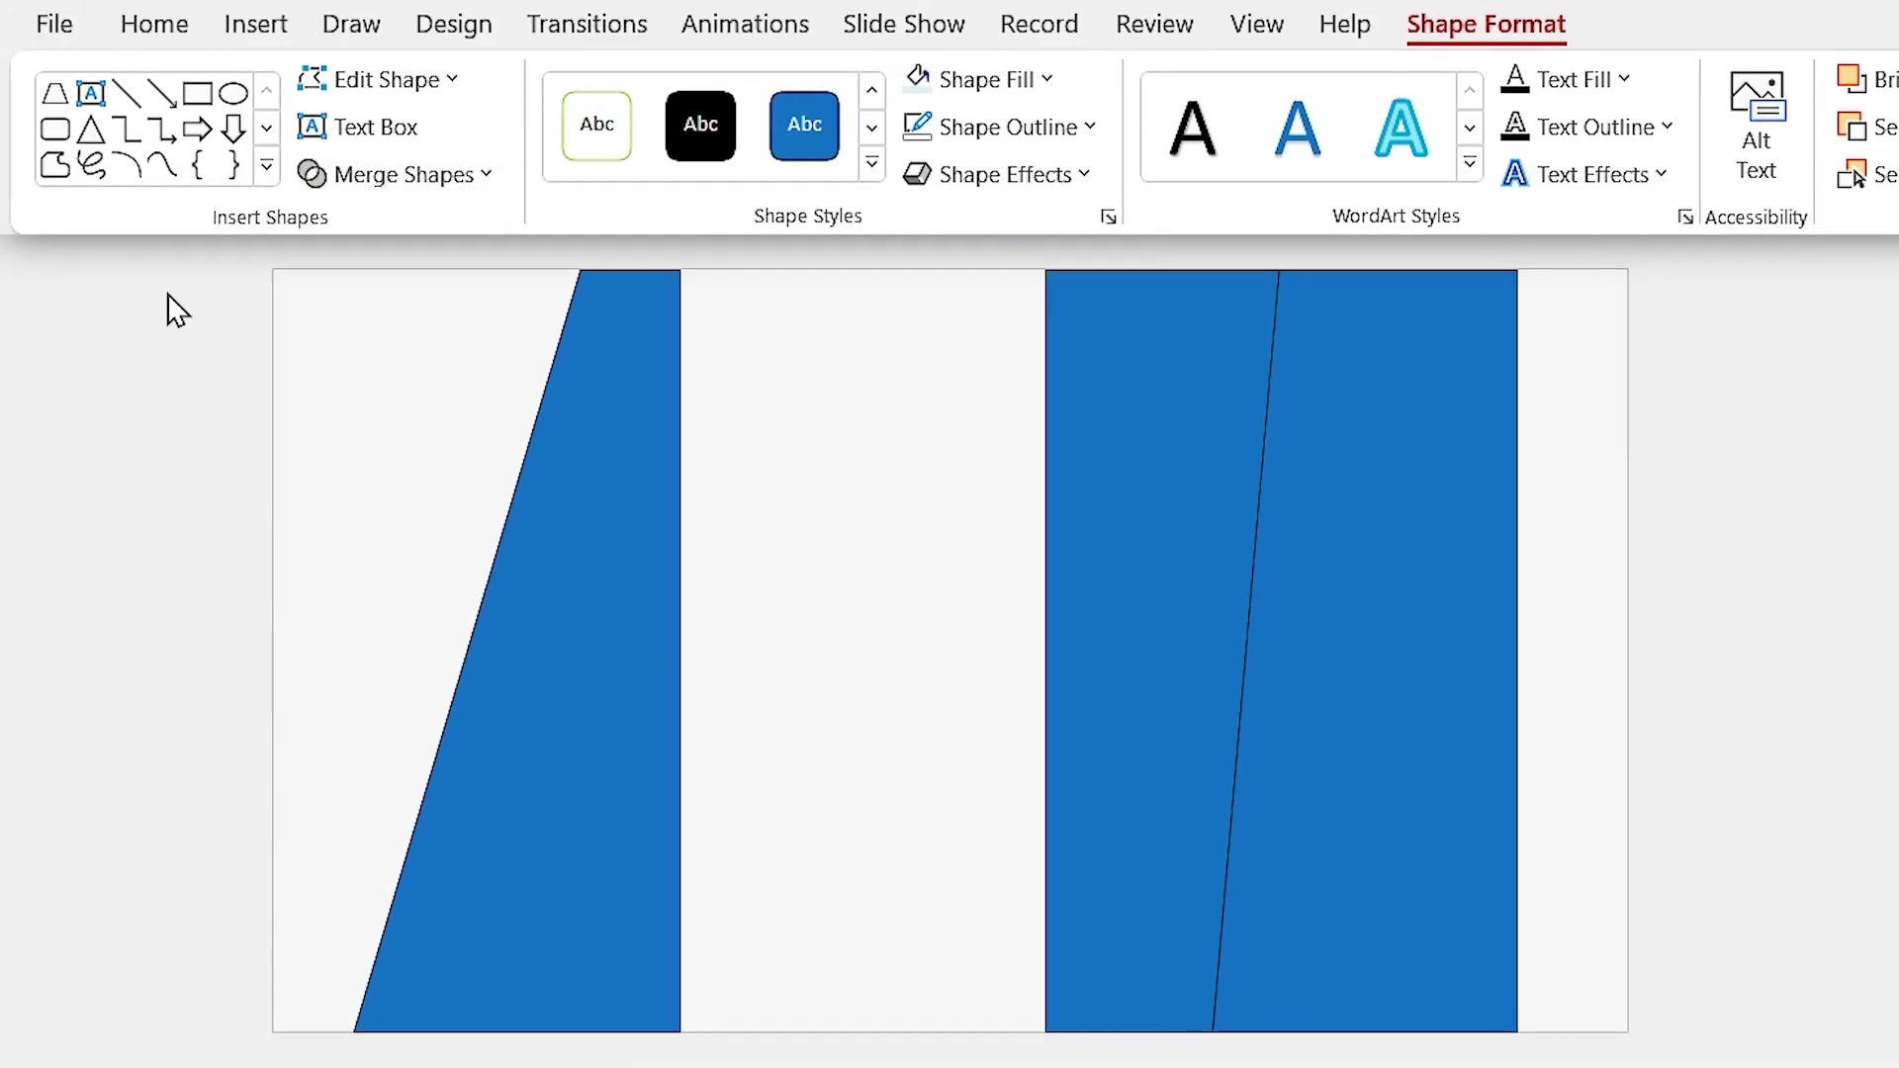
Shift a panel piece left, rotate it and the wedge 180°, then flip the wedge horizontally.
{"action": "left_click", "coordinate": [1106, 589]}
{"action": "left_click_drag", "start_coordinate": [1107, 590], "coordinate": [998, 601]}
{"action": "left_click", "coordinate": [584, 629], "text": "shift"}
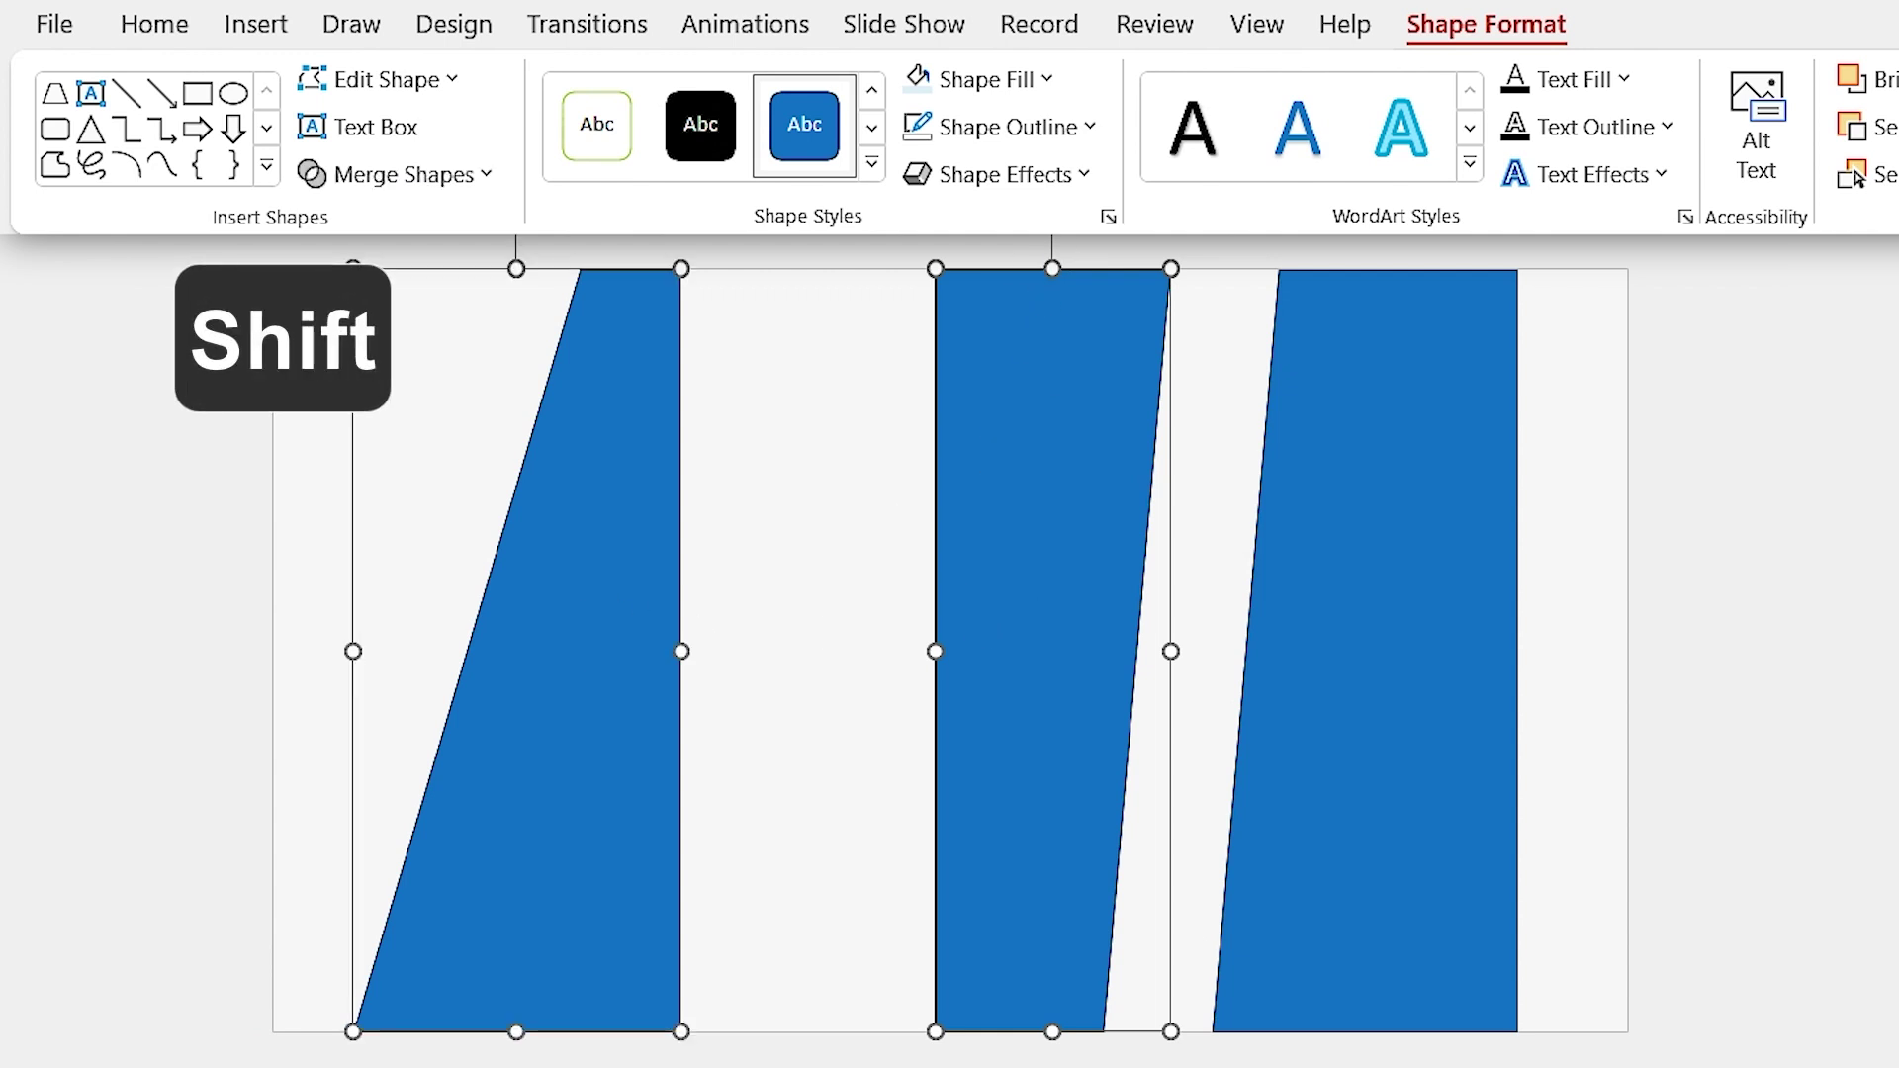
{"action": "left_click_drag", "start_coordinate": [1052, 237], "coordinate": [997, 908]}
{"action": "left_click", "coordinate": [461, 513]}
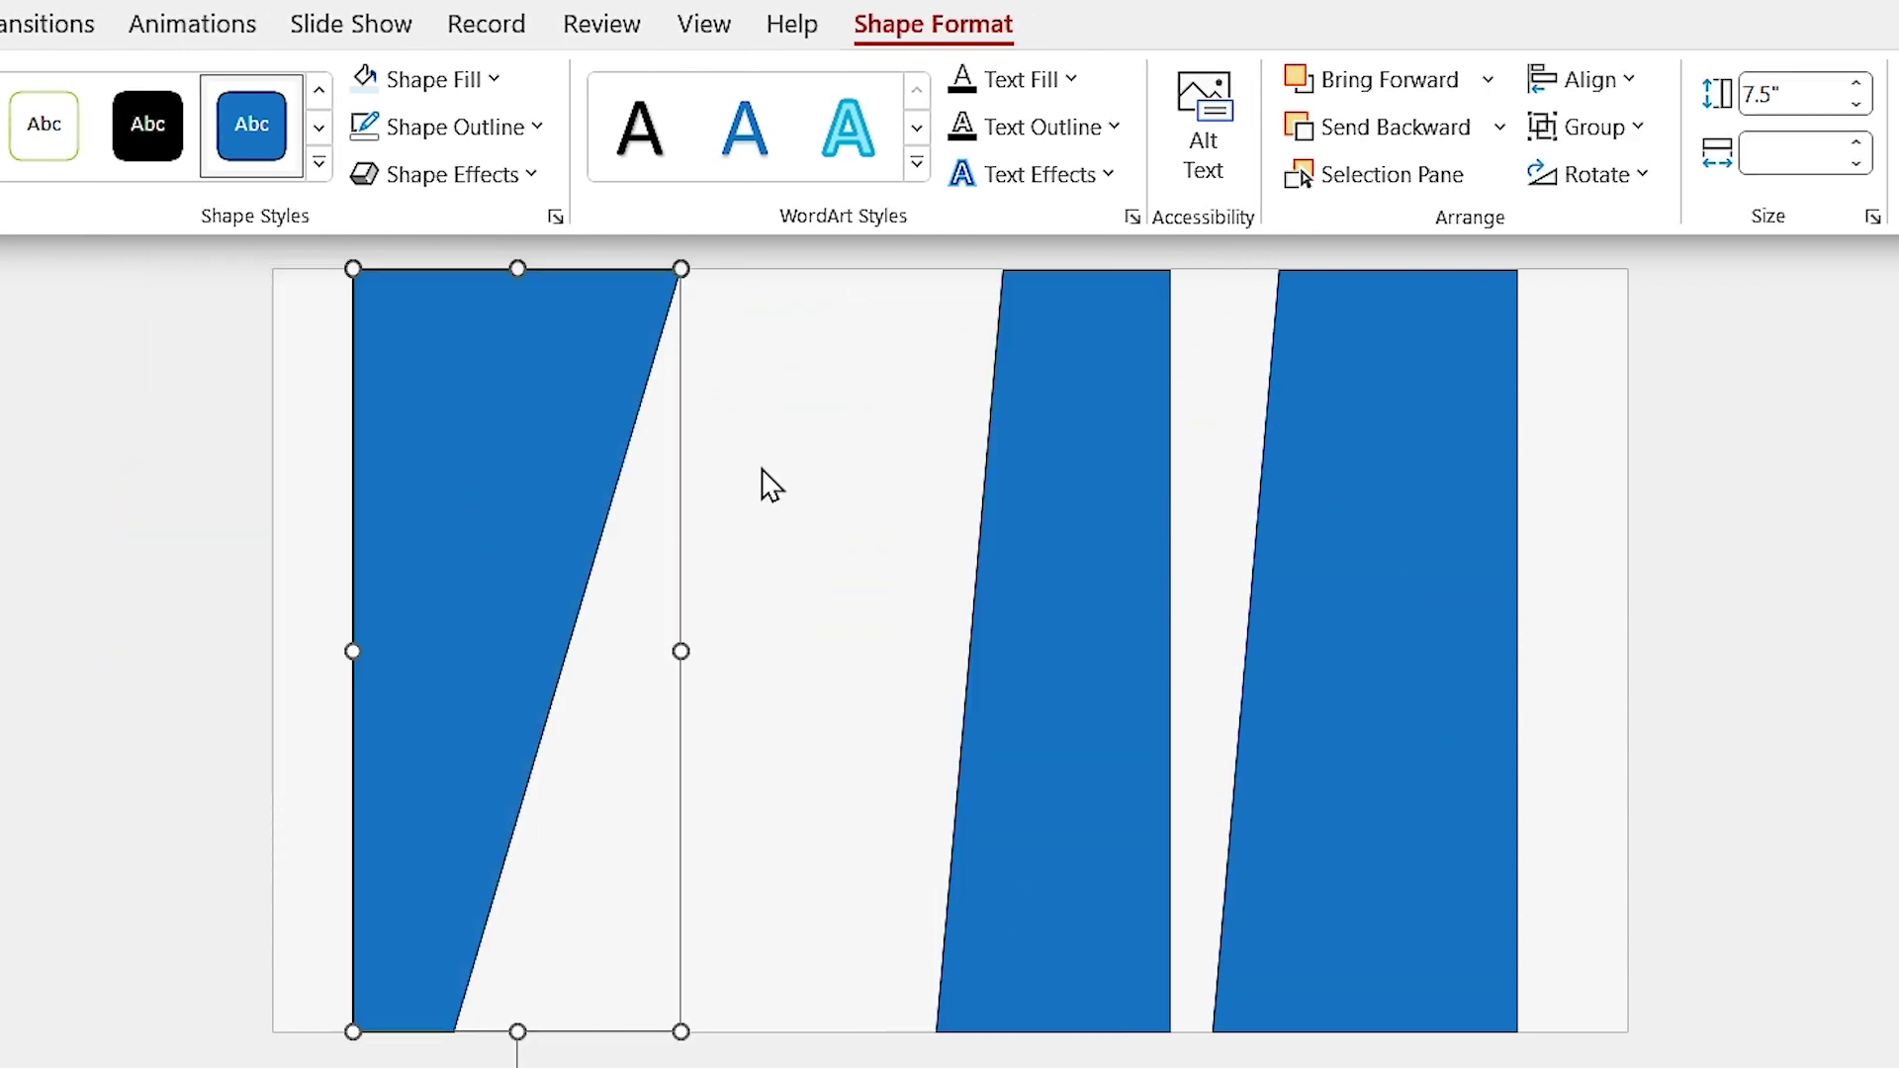
{"action": "left_click", "coordinate": [1597, 174]}
{"action": "left_click", "coordinate": [1650, 380]}
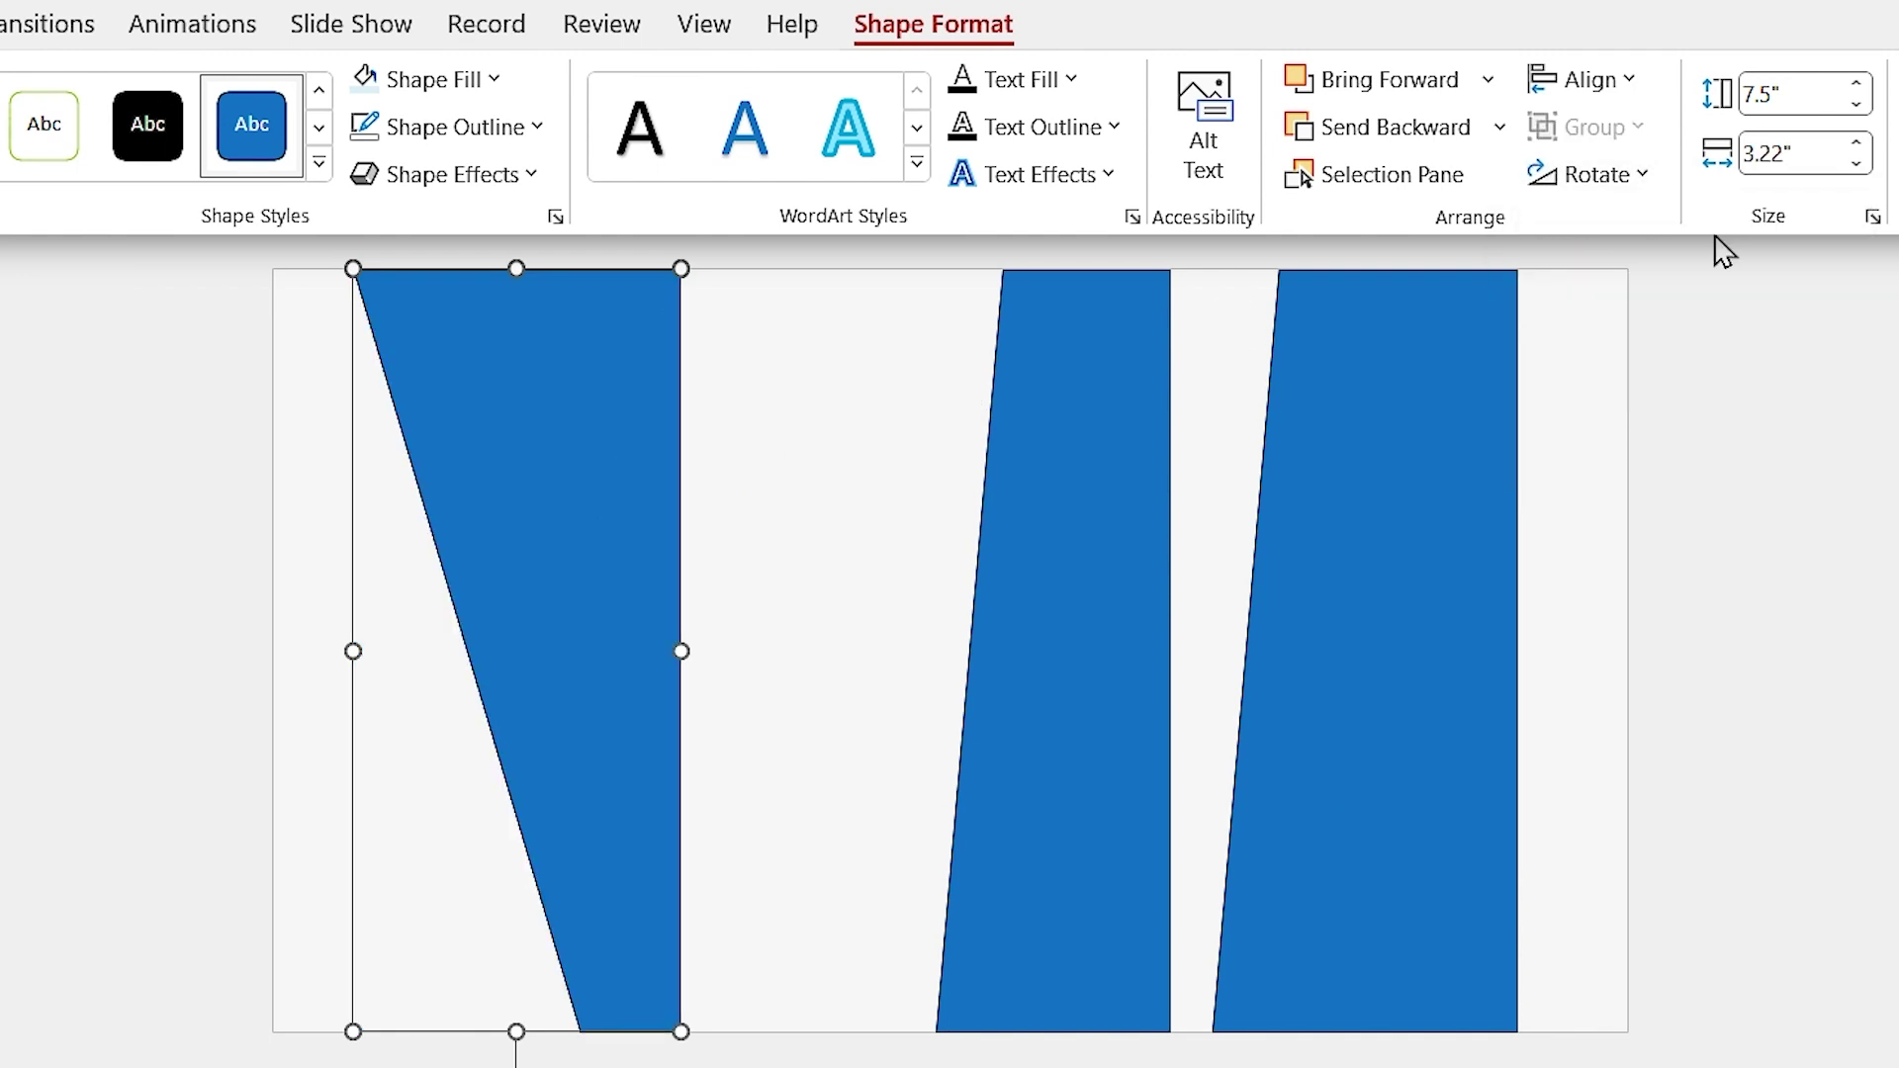
Give all three panels an outer shadow with 50% transparency, 35 pt blur and 12 pt distance.
{"action": "left_click", "coordinate": [1066, 1057]}
{"action": "key", "text": "ctrl+a"}
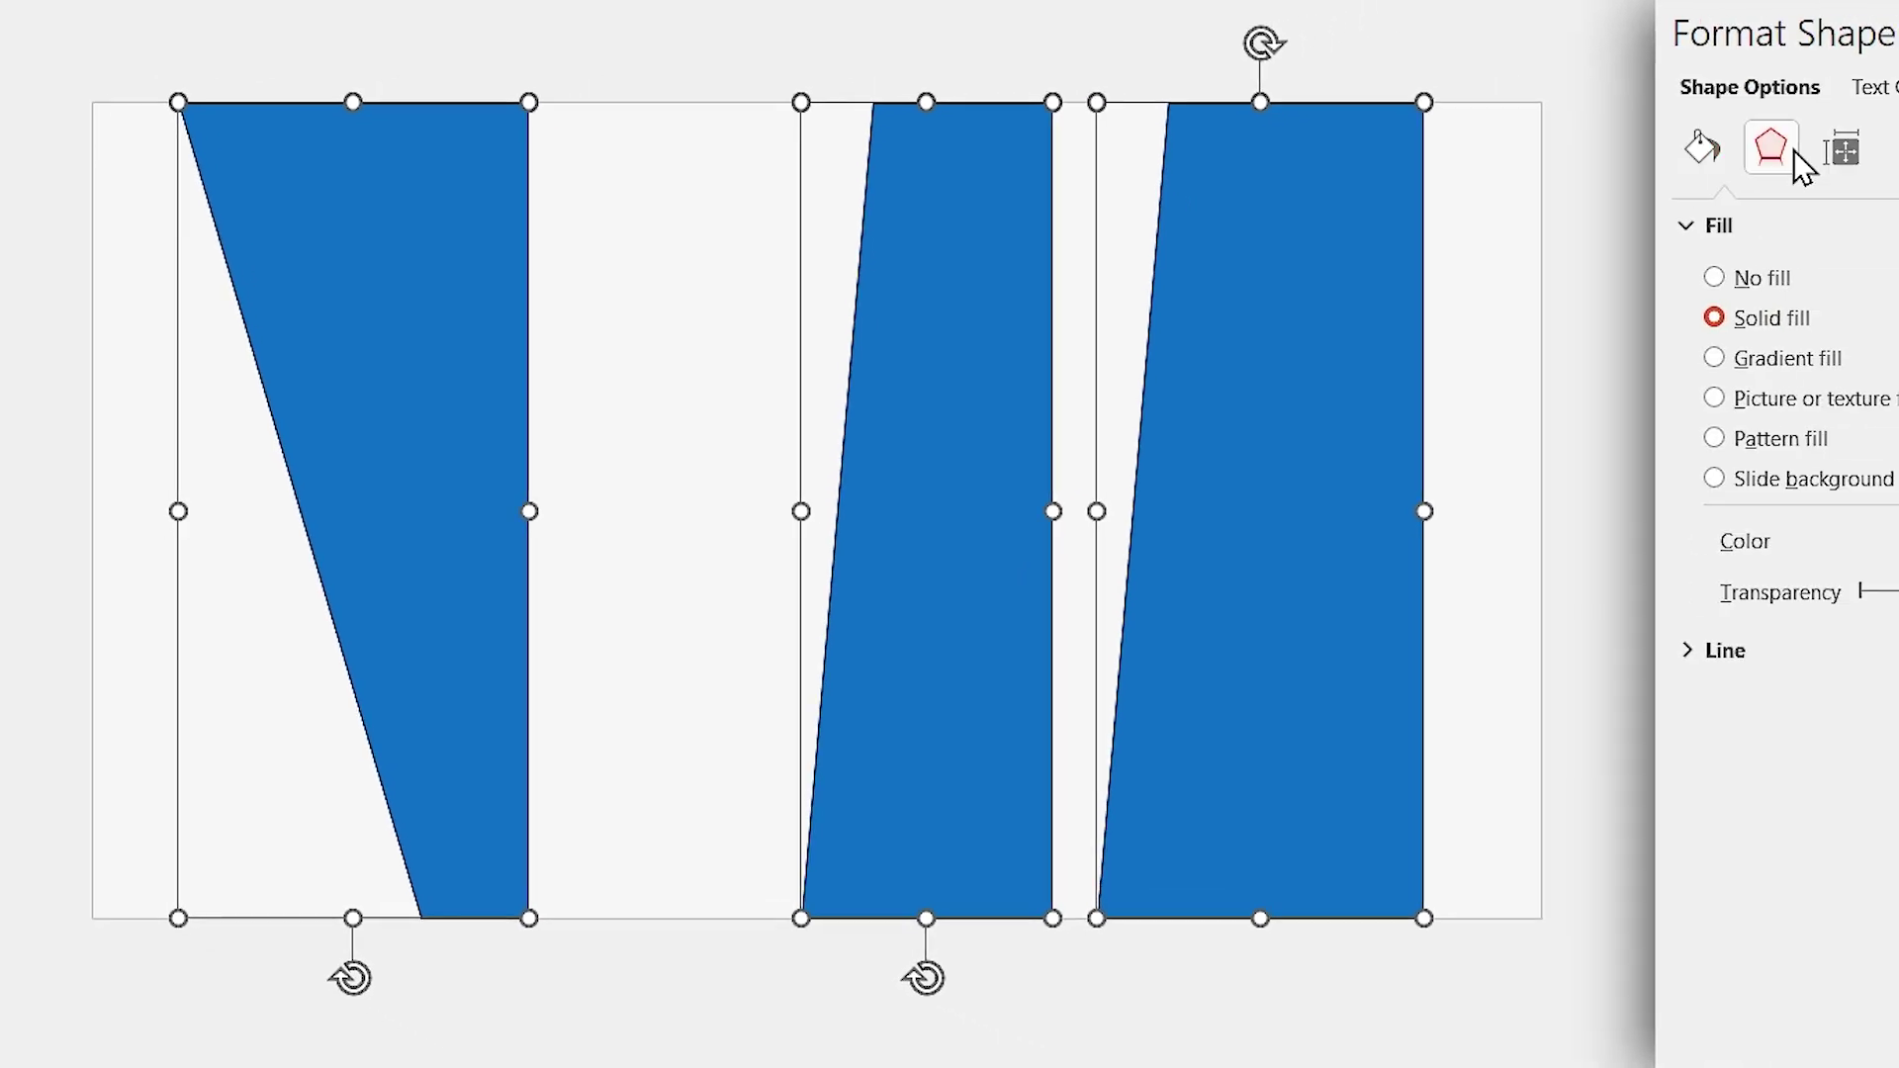
{"action": "left_click", "coordinate": [1775, 148]}
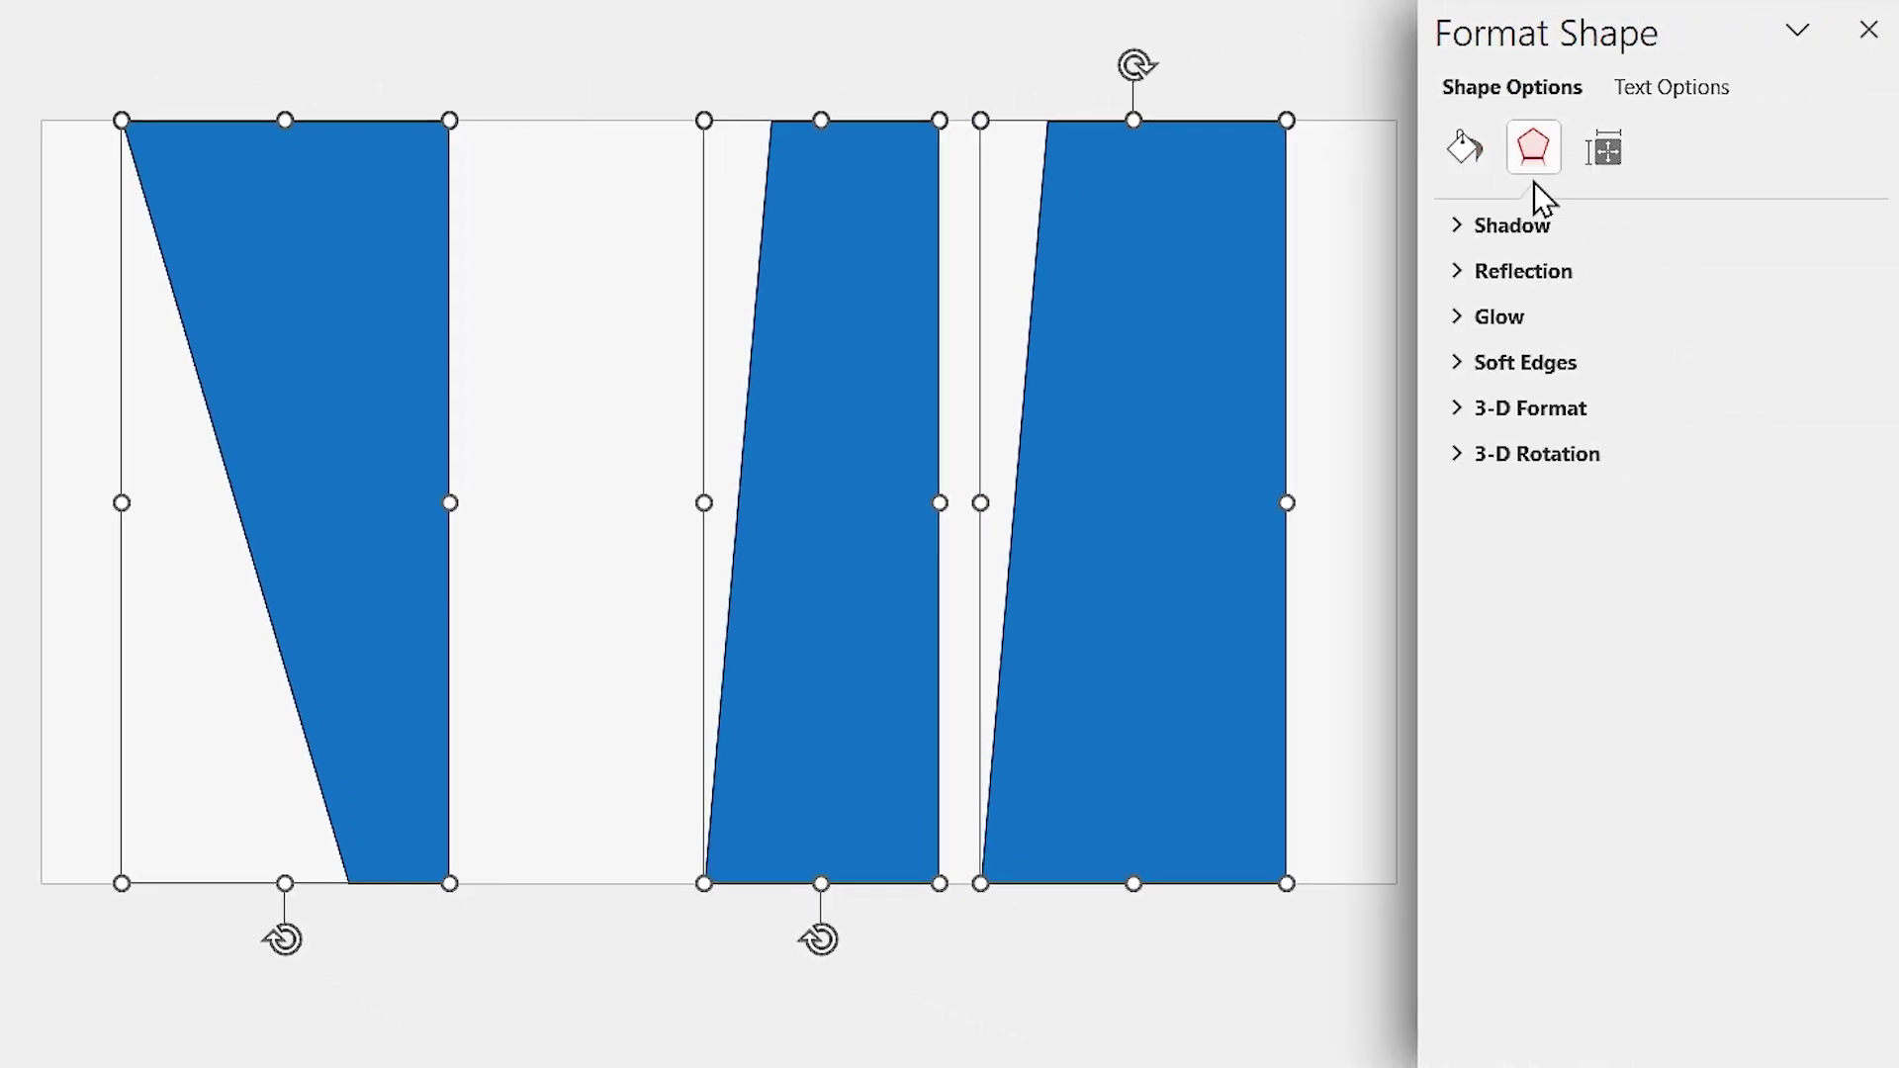
{"action": "left_click", "coordinate": [1500, 225]}
{"action": "left_click", "coordinate": [1838, 277]}
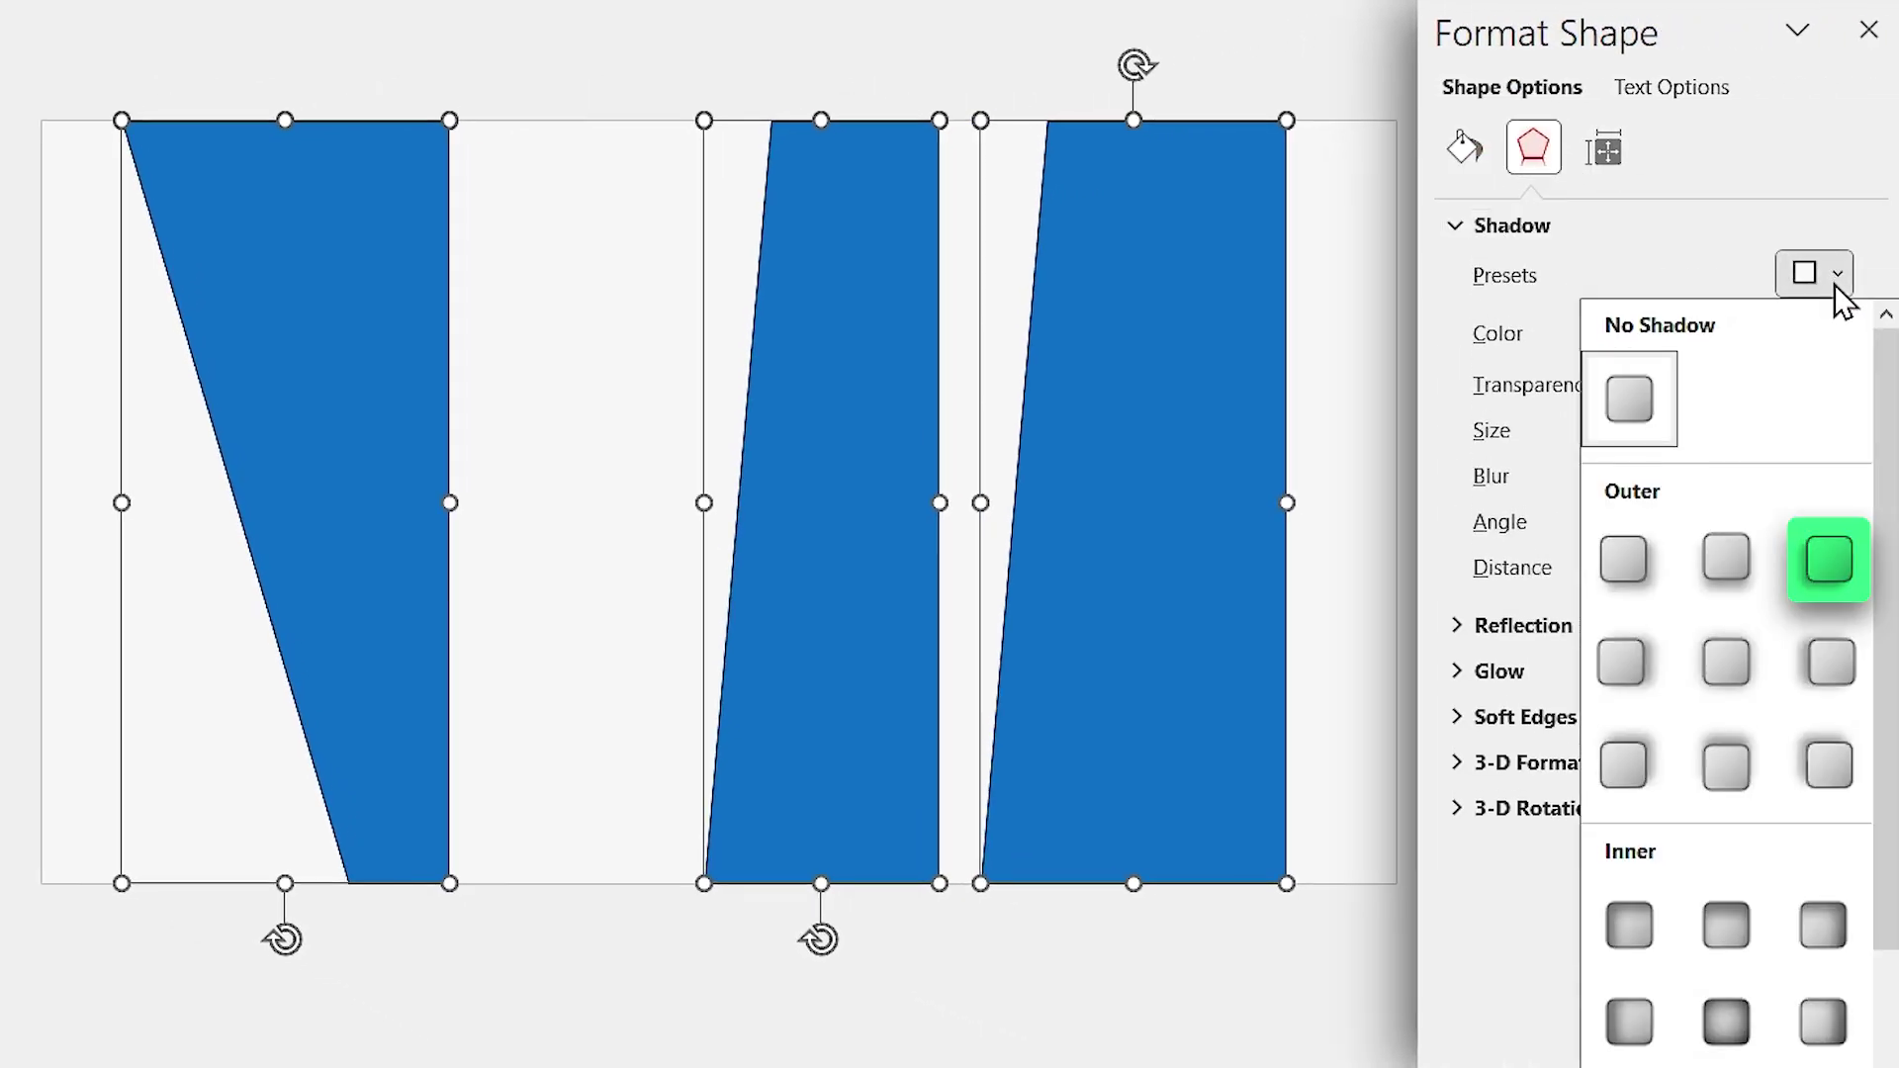
{"action": "left_click", "coordinate": [1831, 563]}
{"action": "triple_click", "coordinate": [1770, 384]}
{"action": "type", "text": "50"}
{"action": "triple_click", "coordinate": [1793, 475]}
{"action": "type", "text": "35"}
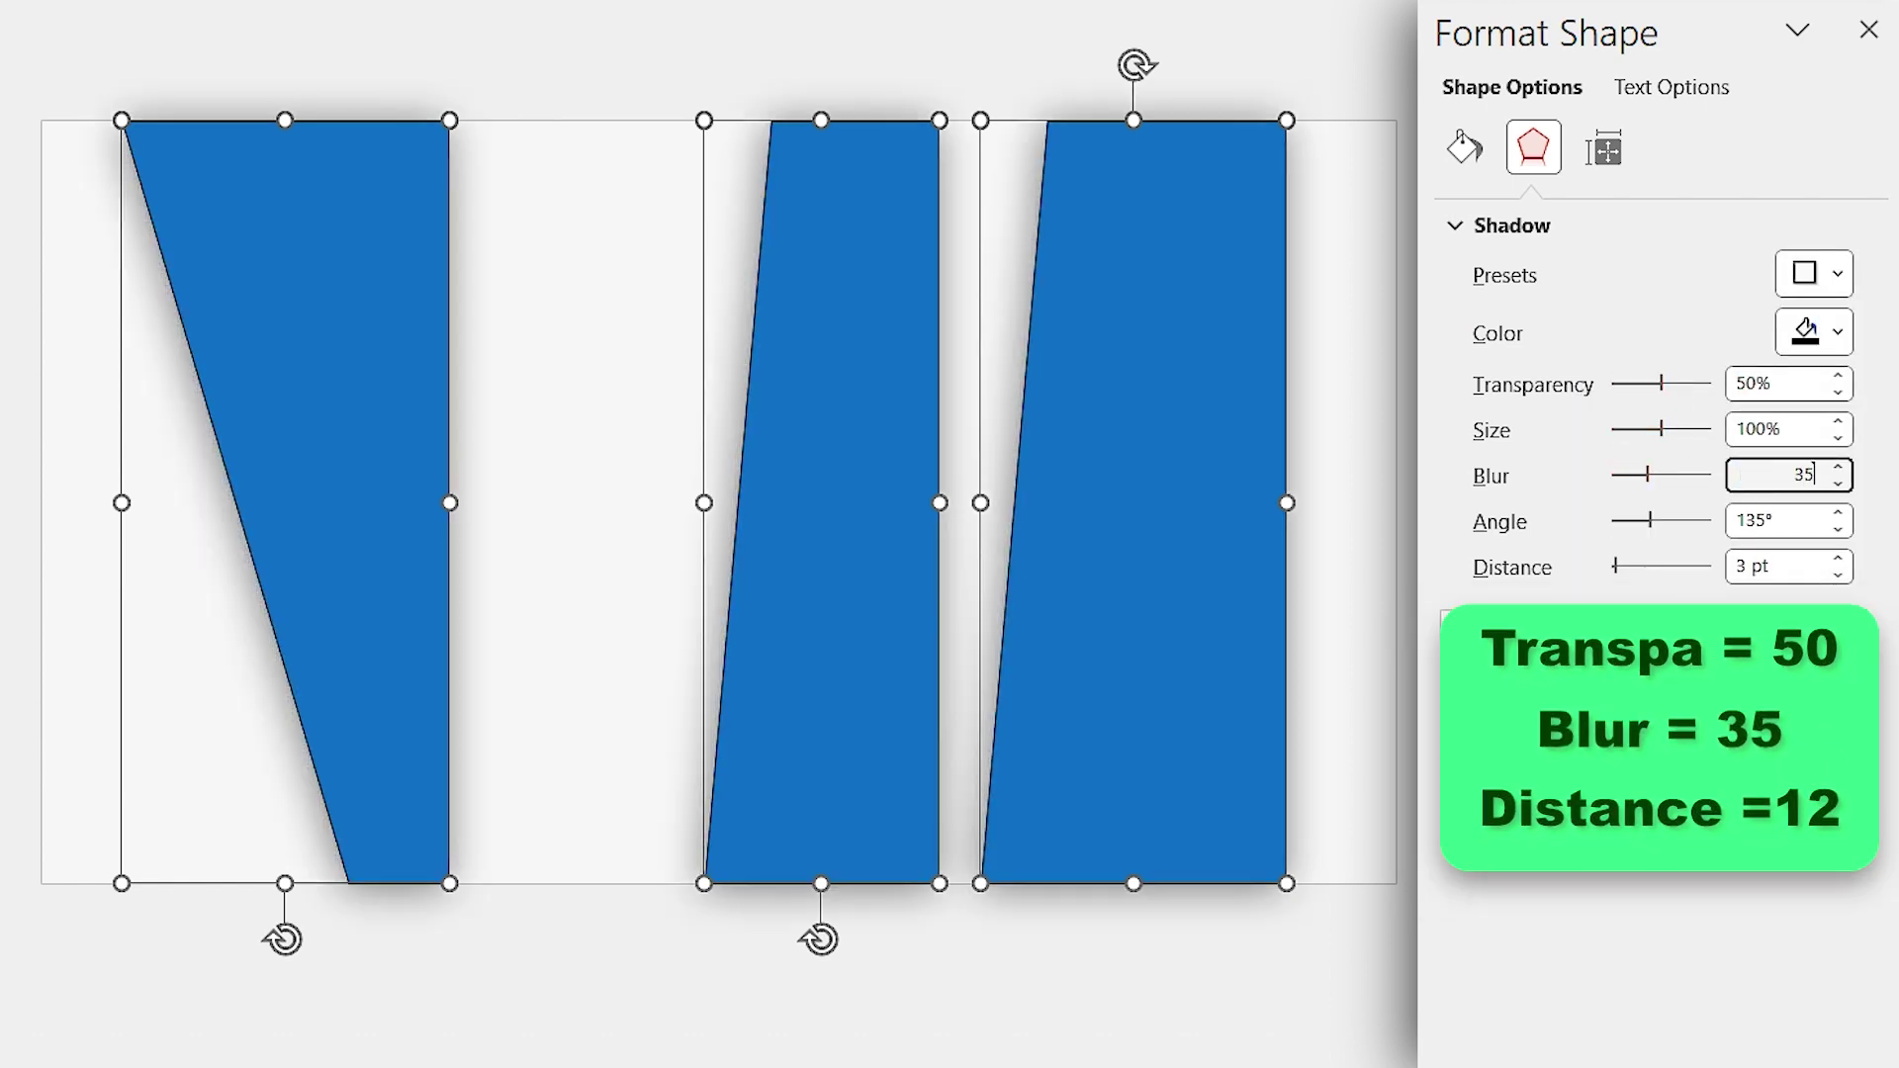
{"action": "triple_click", "coordinate": [1771, 565]}
{"action": "type", "text": "12"}
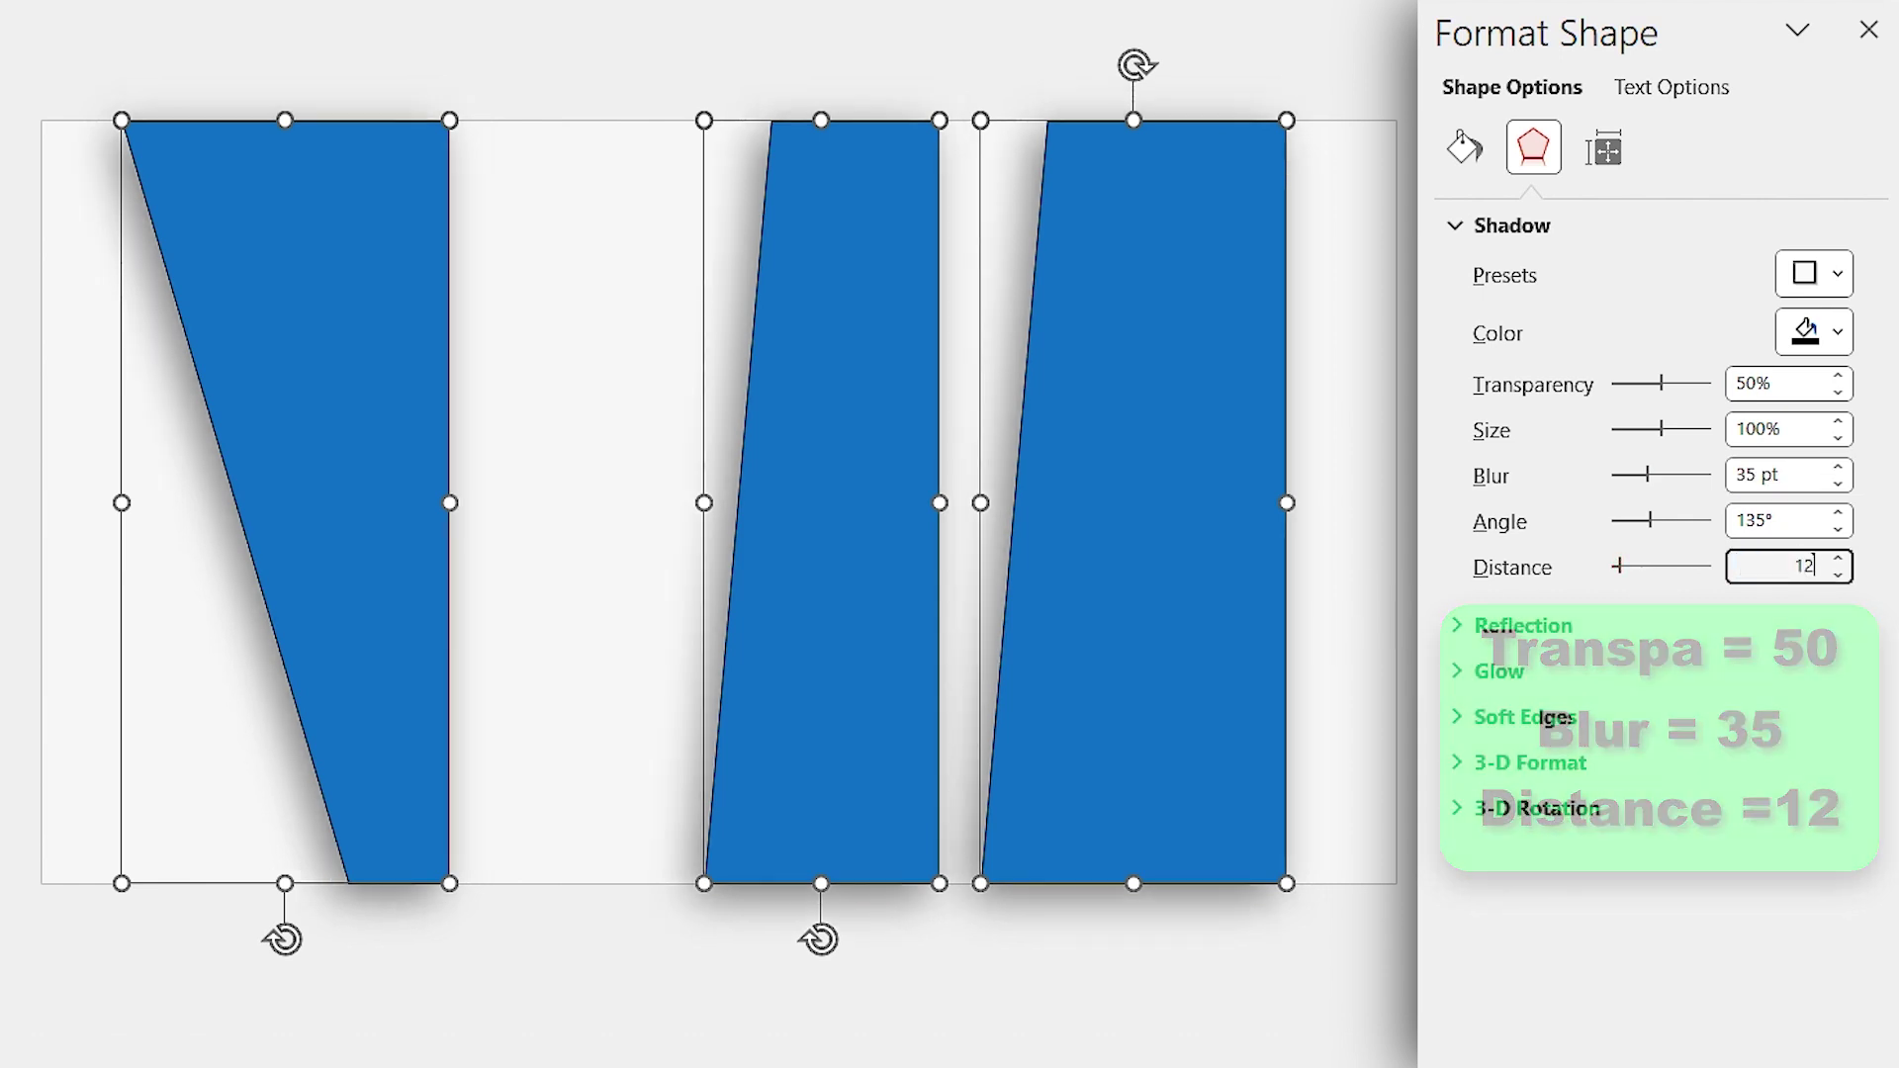
Set the panels' line to No line and deselect them.
{"action": "left_click", "coordinate": [1463, 156]}
{"action": "left_click", "coordinate": [1458, 226]}
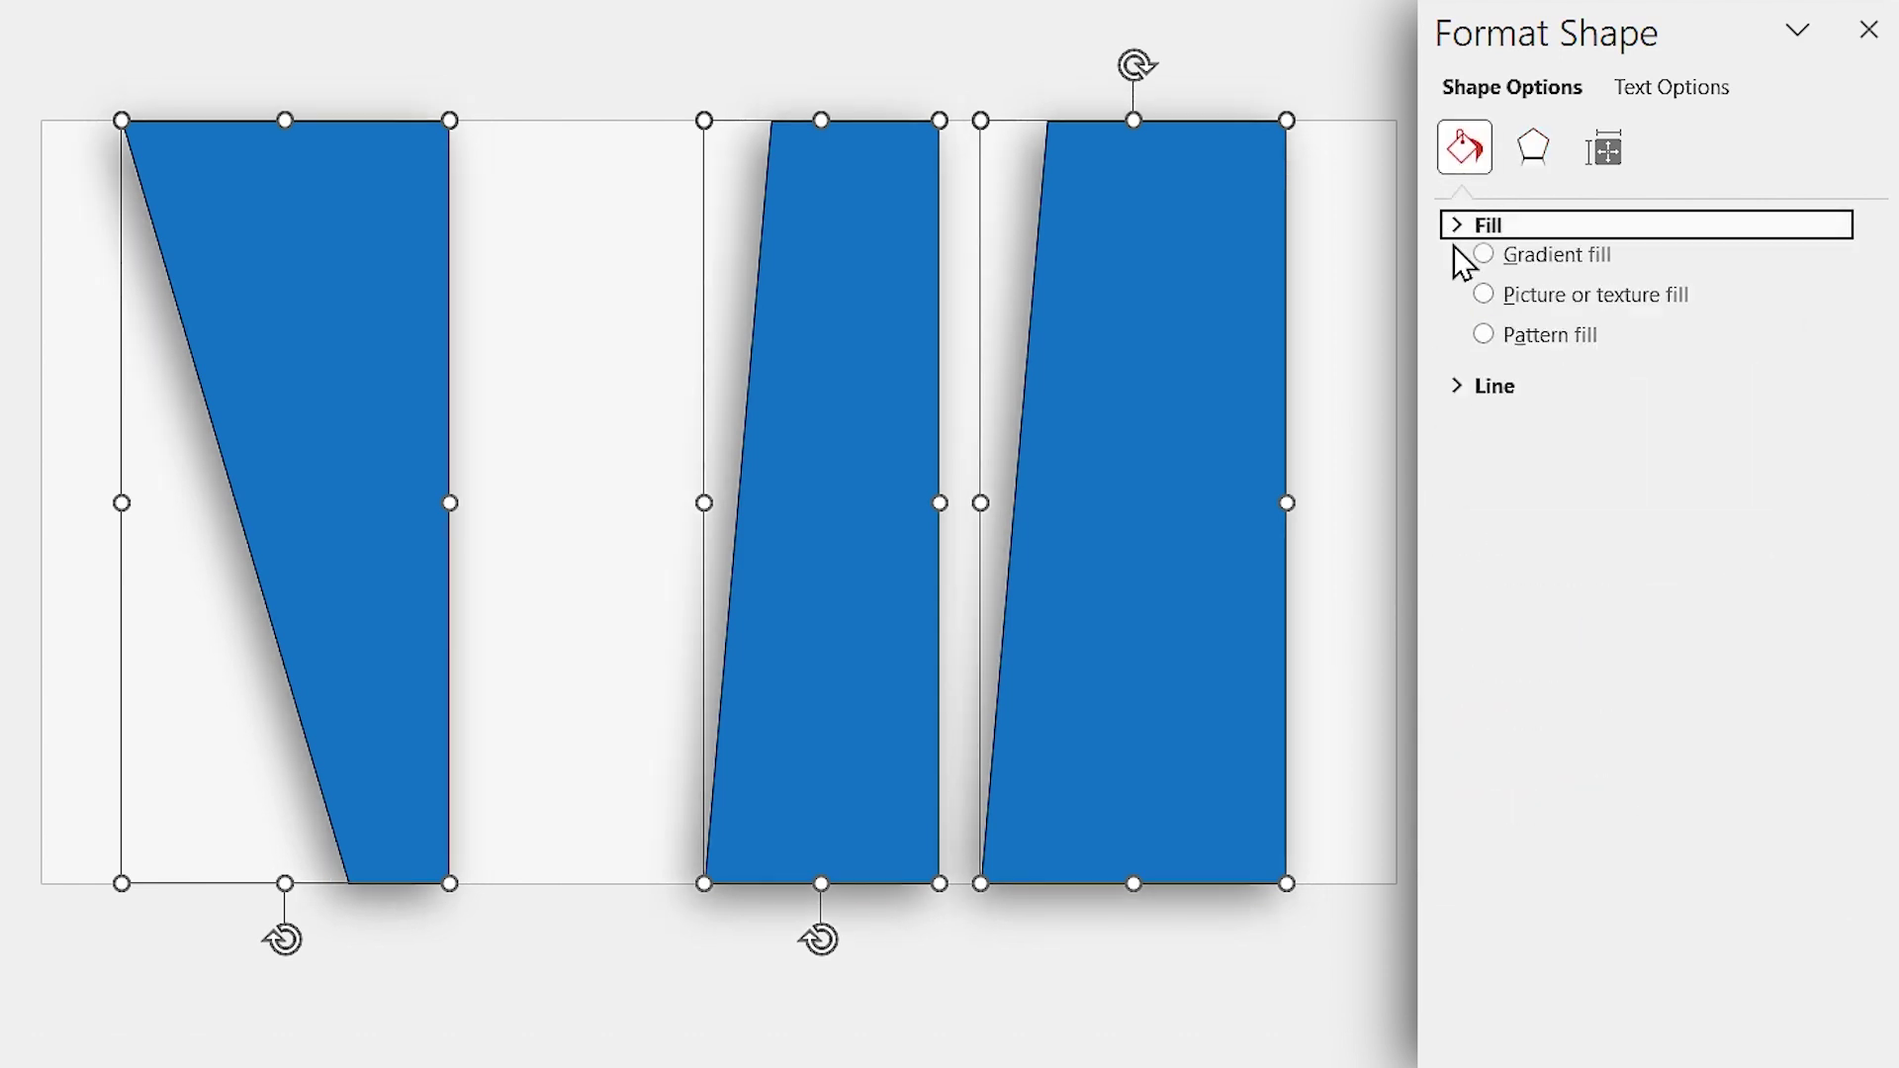
{"action": "left_click", "coordinate": [1460, 277]}
{"action": "left_click", "coordinate": [1486, 333]}
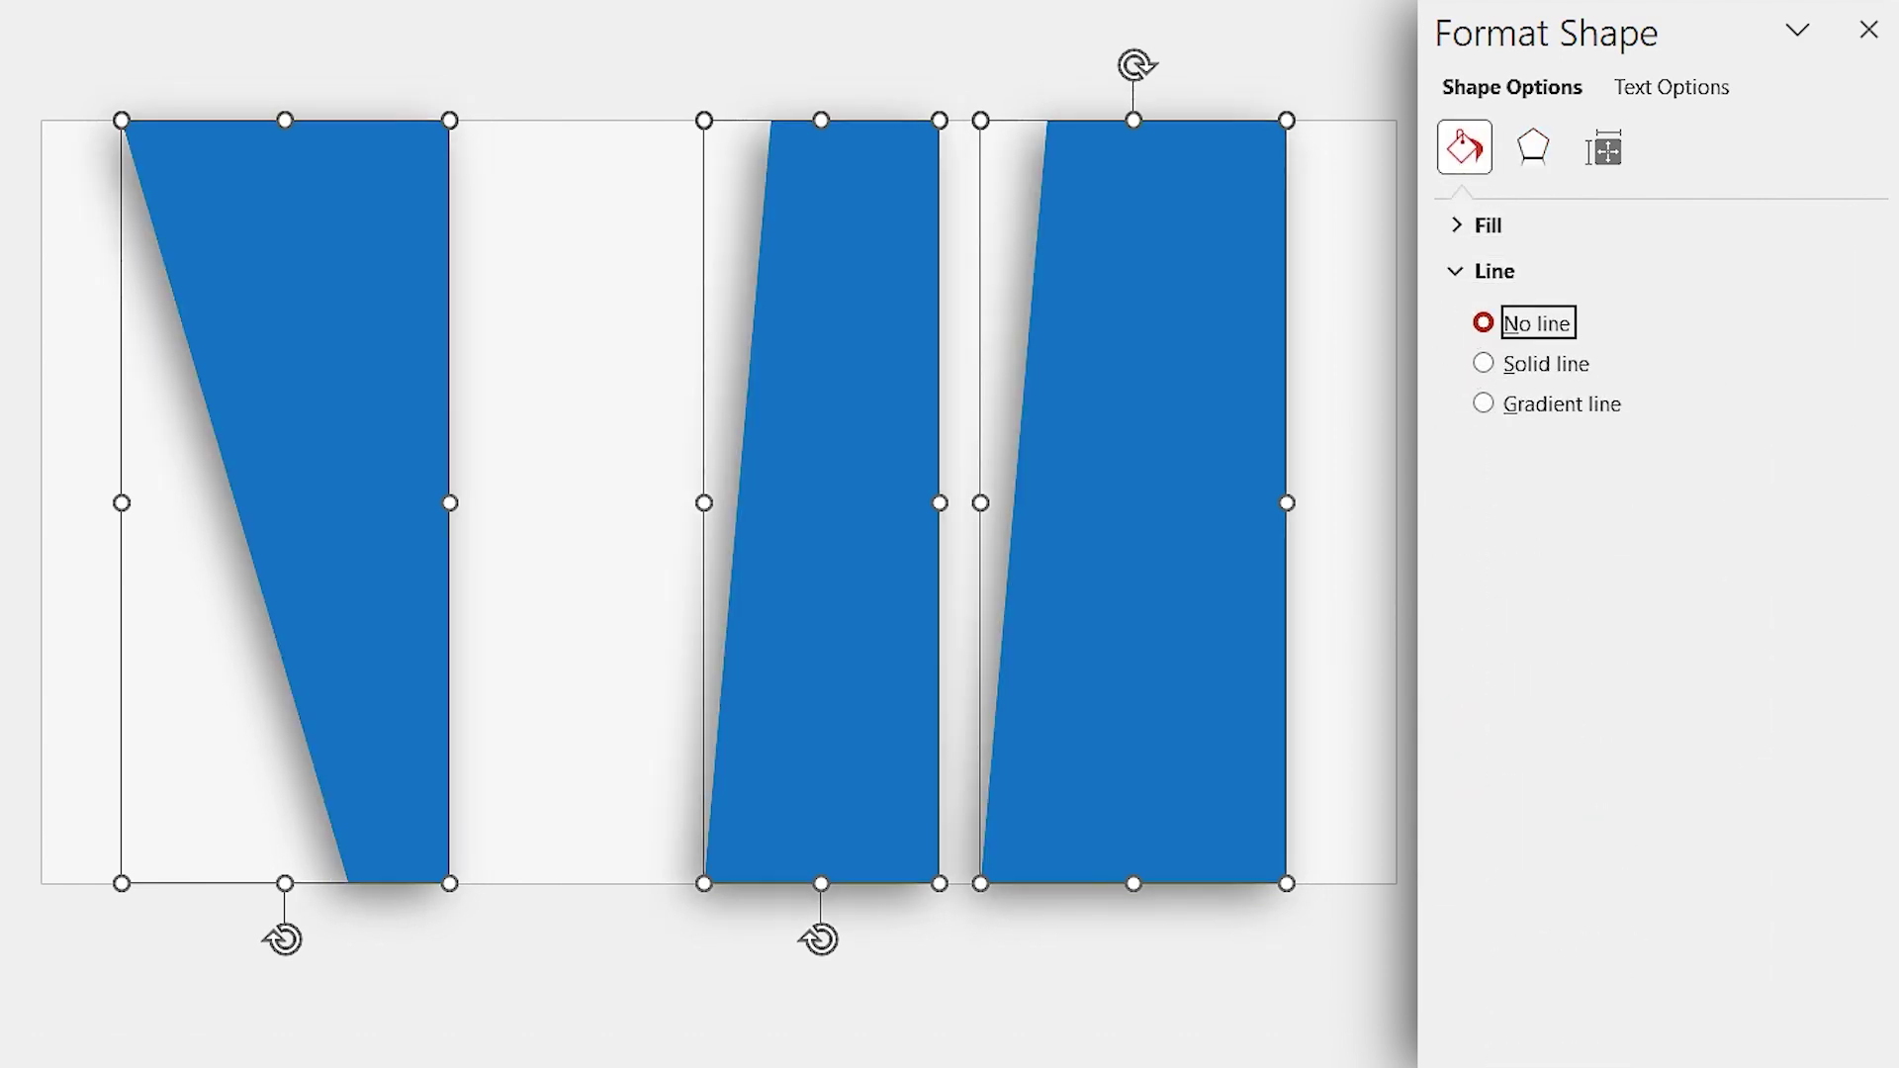
{"action": "key", "text": "Escape"}
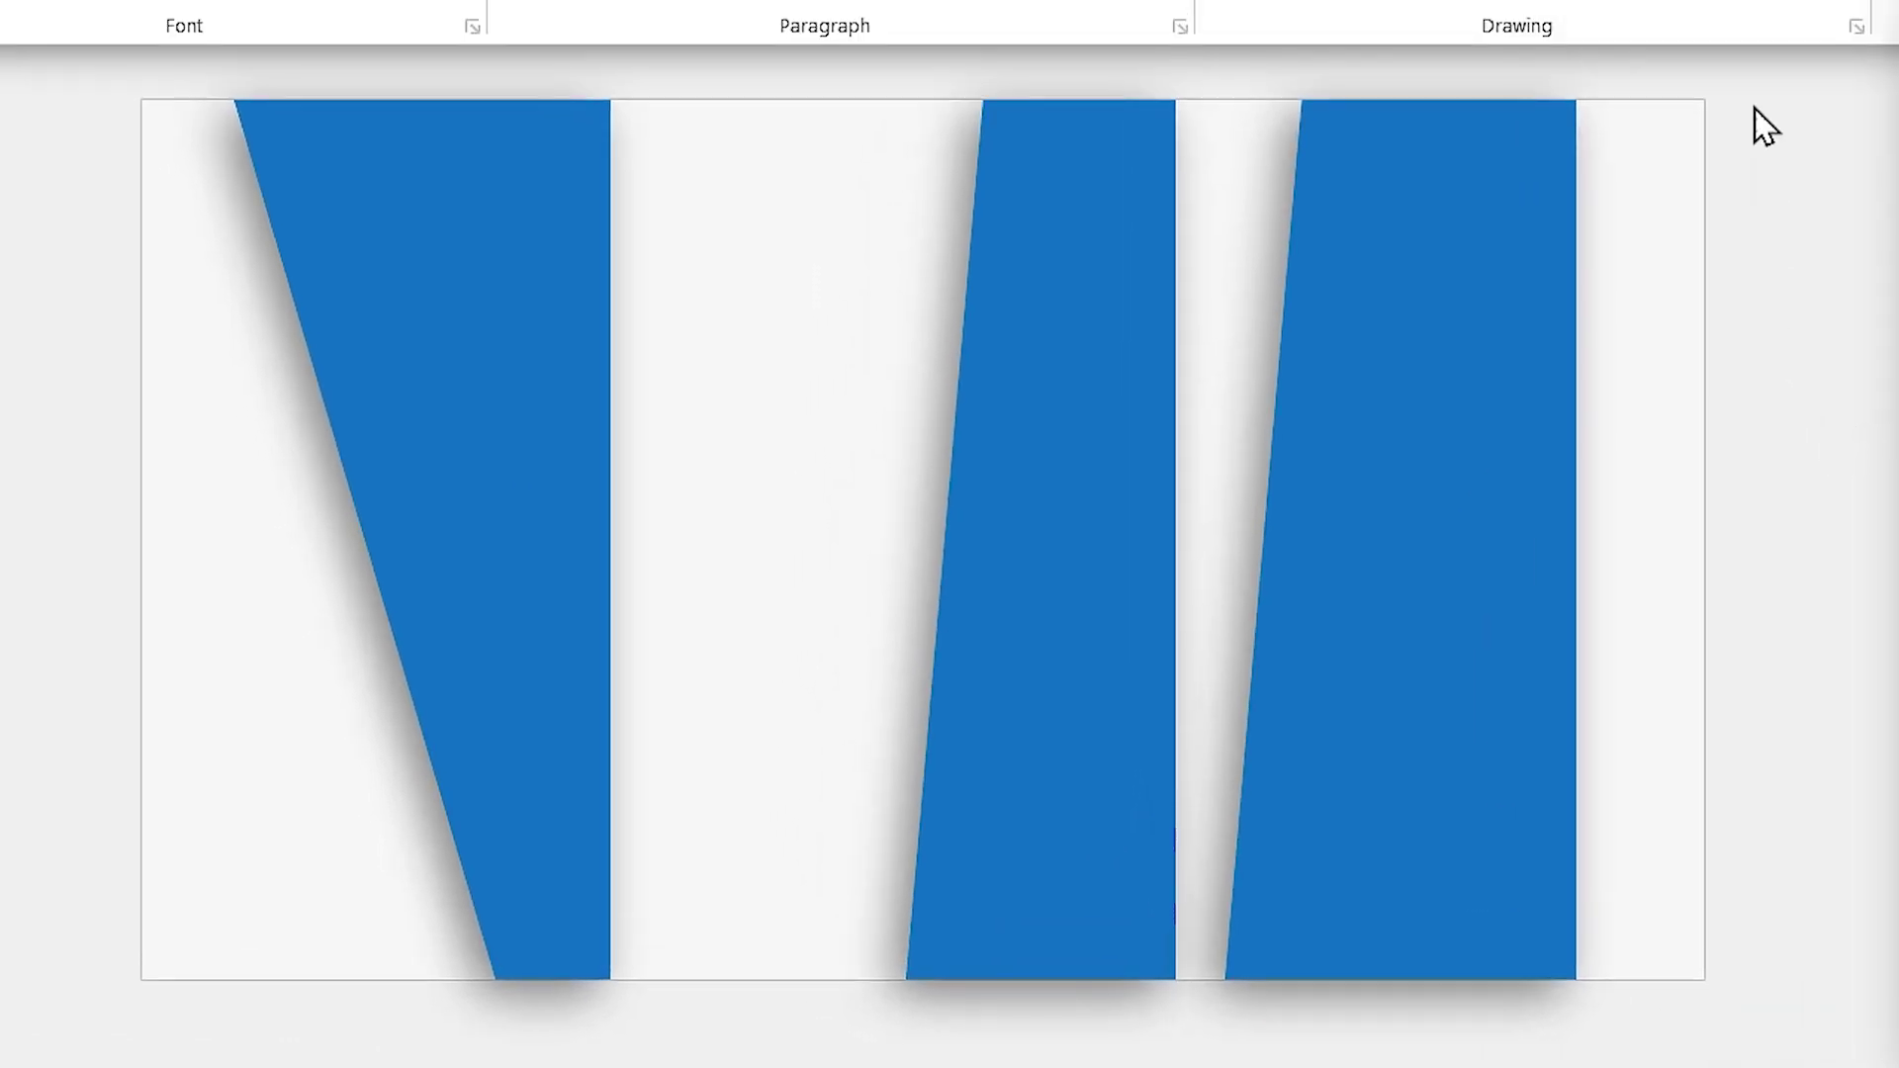
In the Selection Pane, rename the rightmost panel 1 and move it below Freeform: Shape 7.
{"action": "left_click", "coordinate": [1508, 183]}
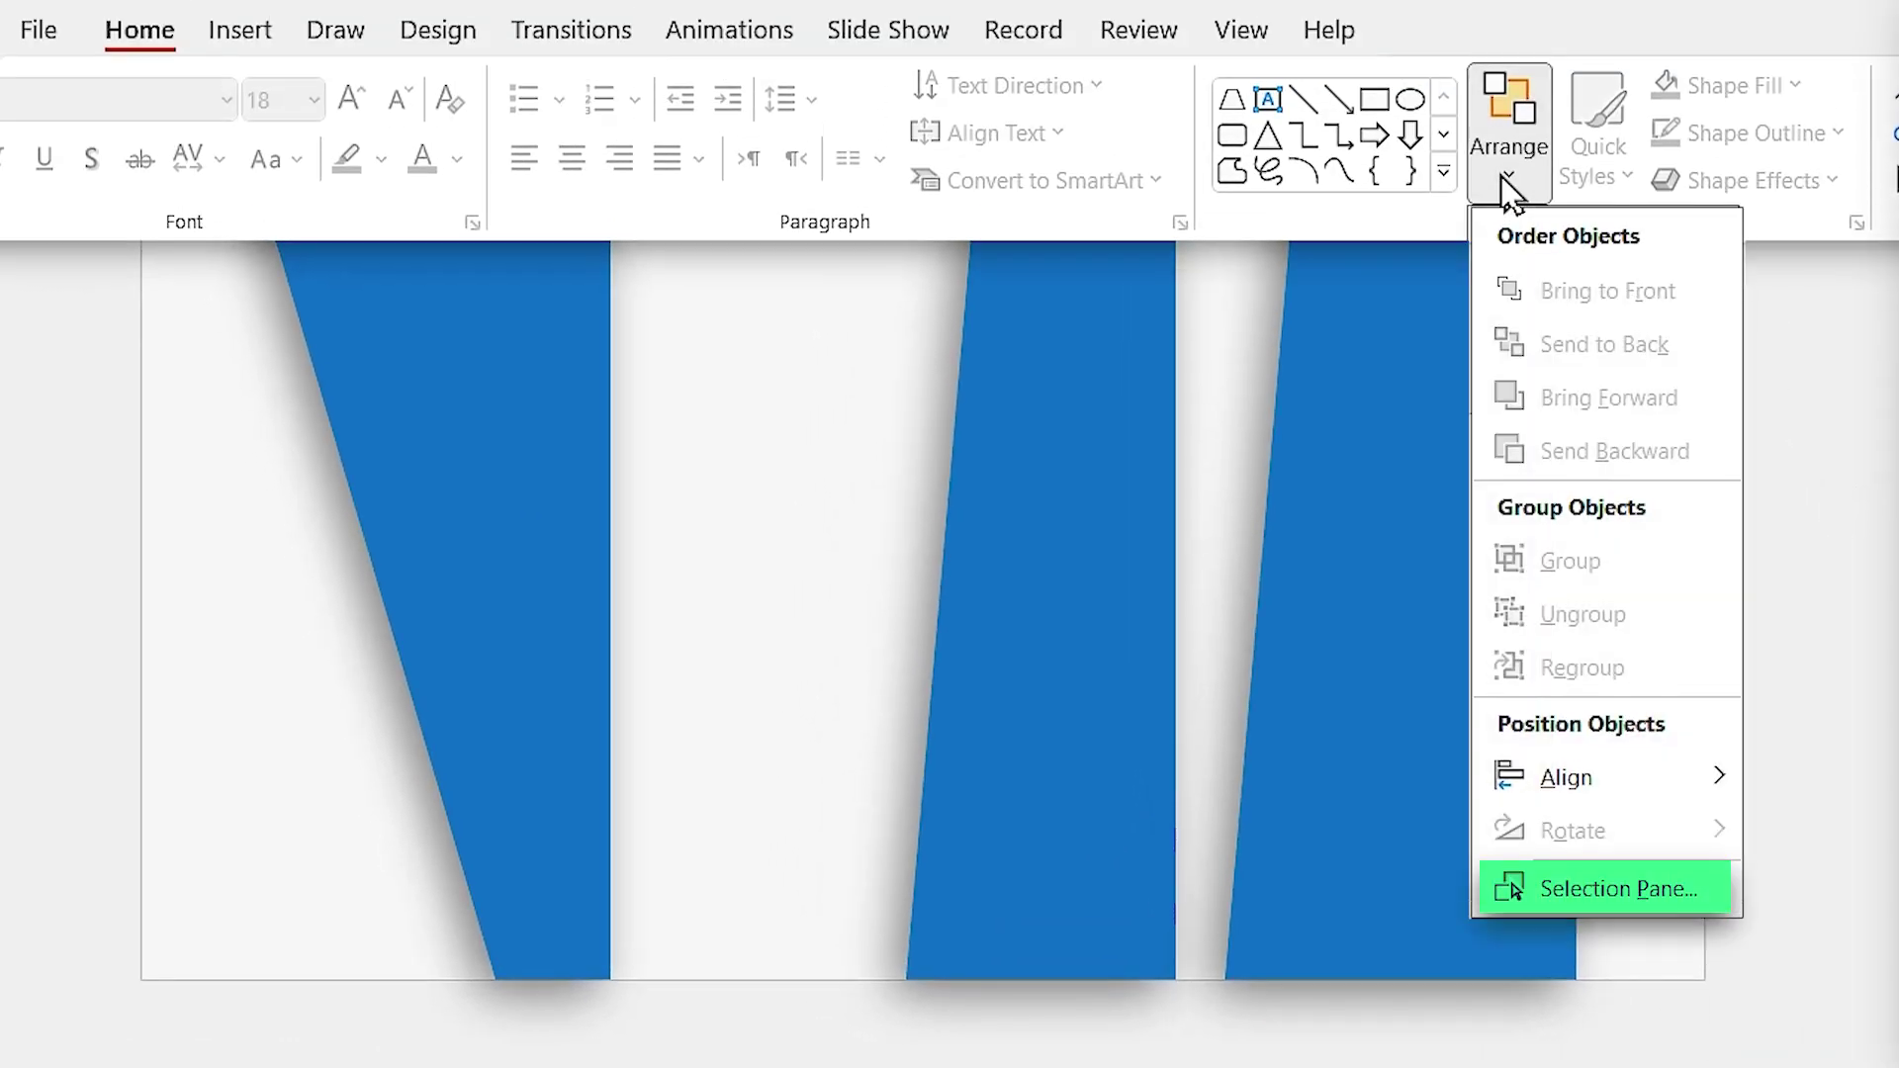
{"action": "left_click", "coordinate": [1573, 888]}
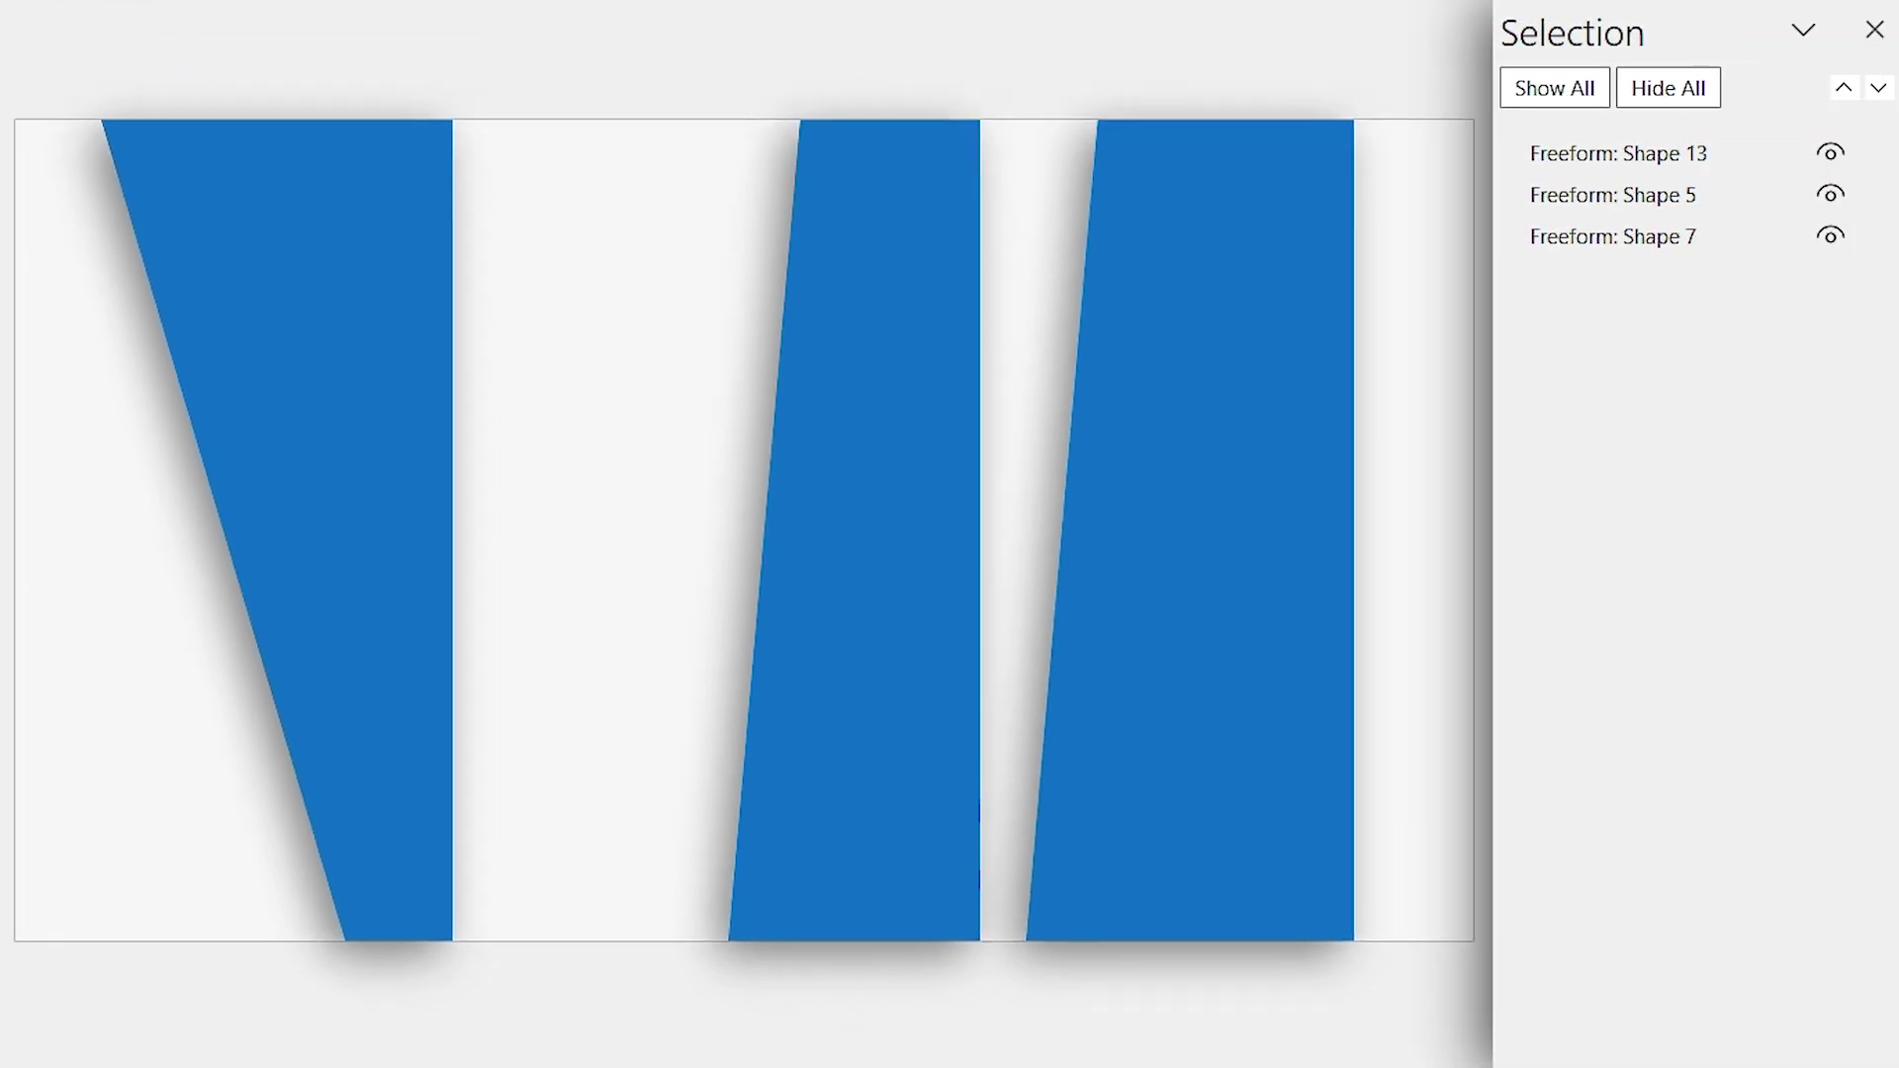
{"action": "left_click", "coordinate": [1203, 419]}
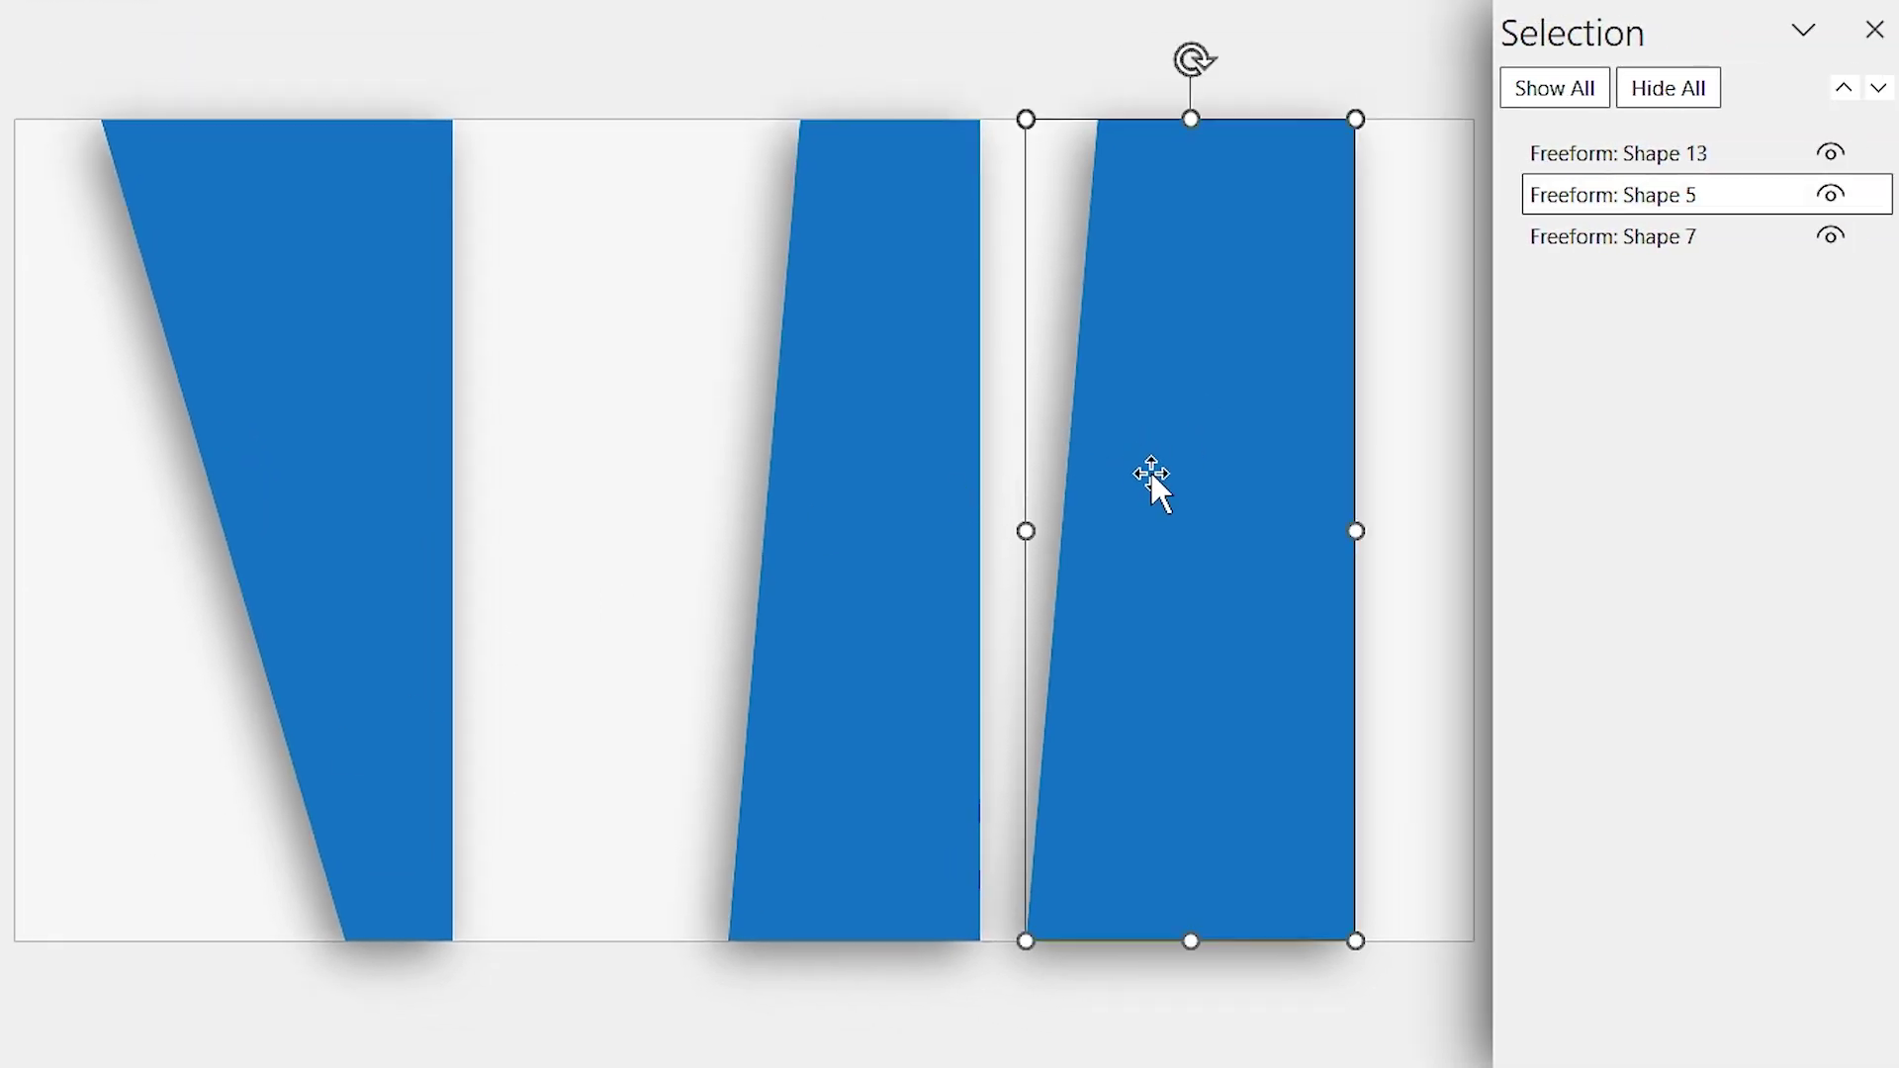
{"action": "left_click", "coordinate": [1726, 195]}
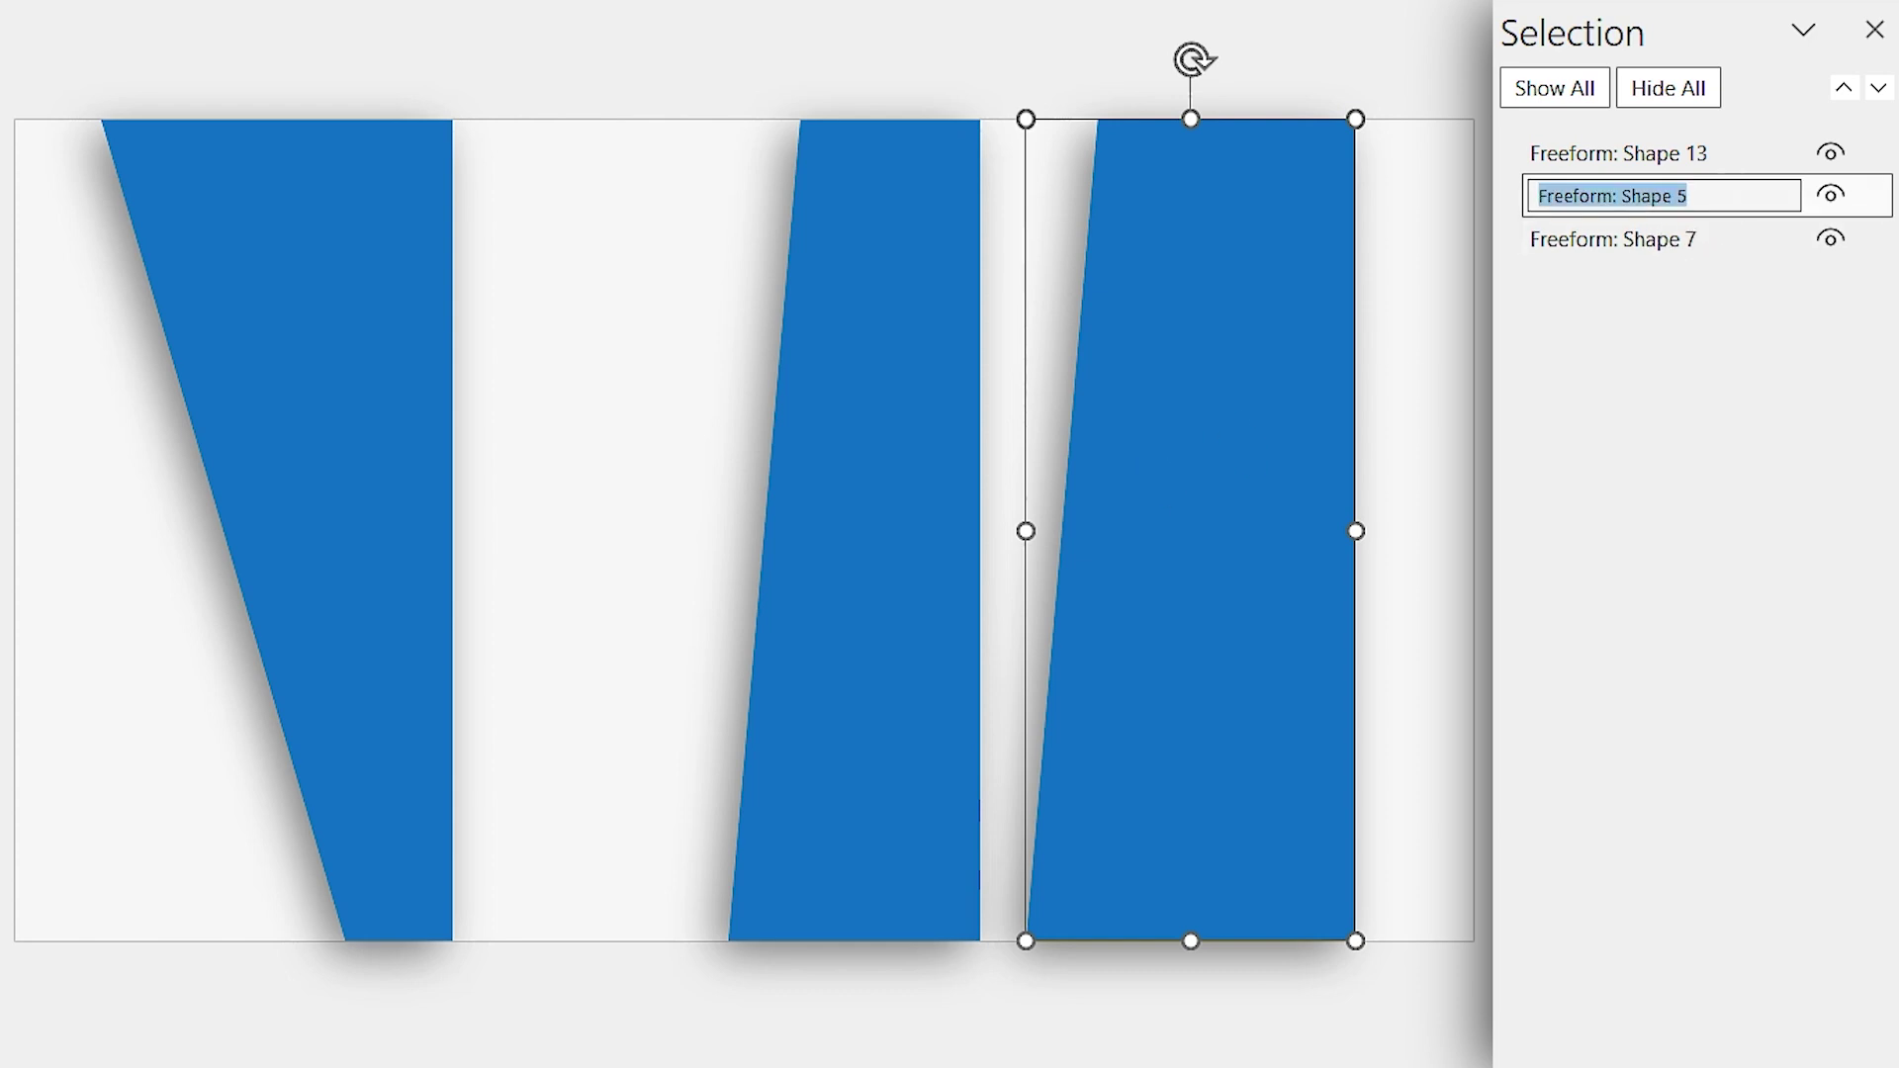
{"action": "key", "text": "Return"}
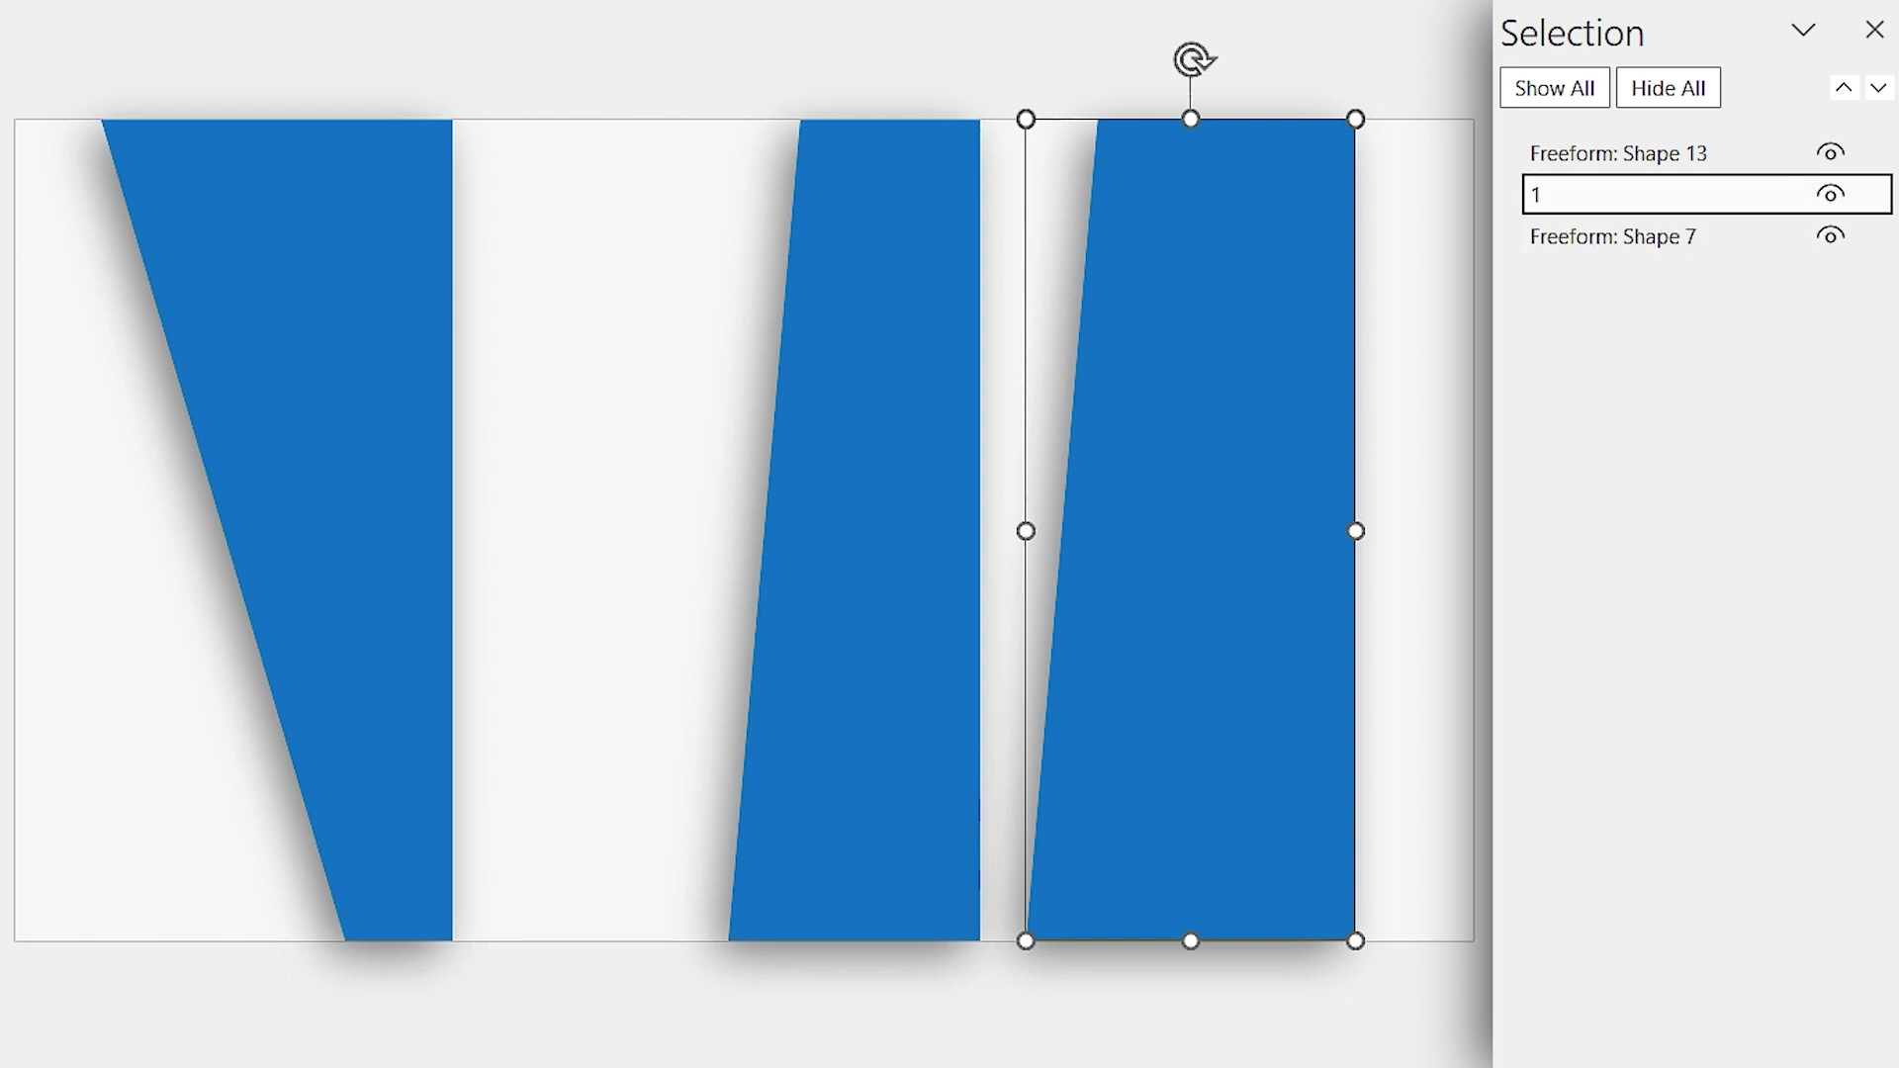
{"action": "left_click_drag", "start_coordinate": [1587, 211], "coordinate": [1588, 275]}
Rename the left trapezoid panel 2 and move it below Freeform: Shape 7.
{"action": "left_click", "coordinate": [335, 411]}
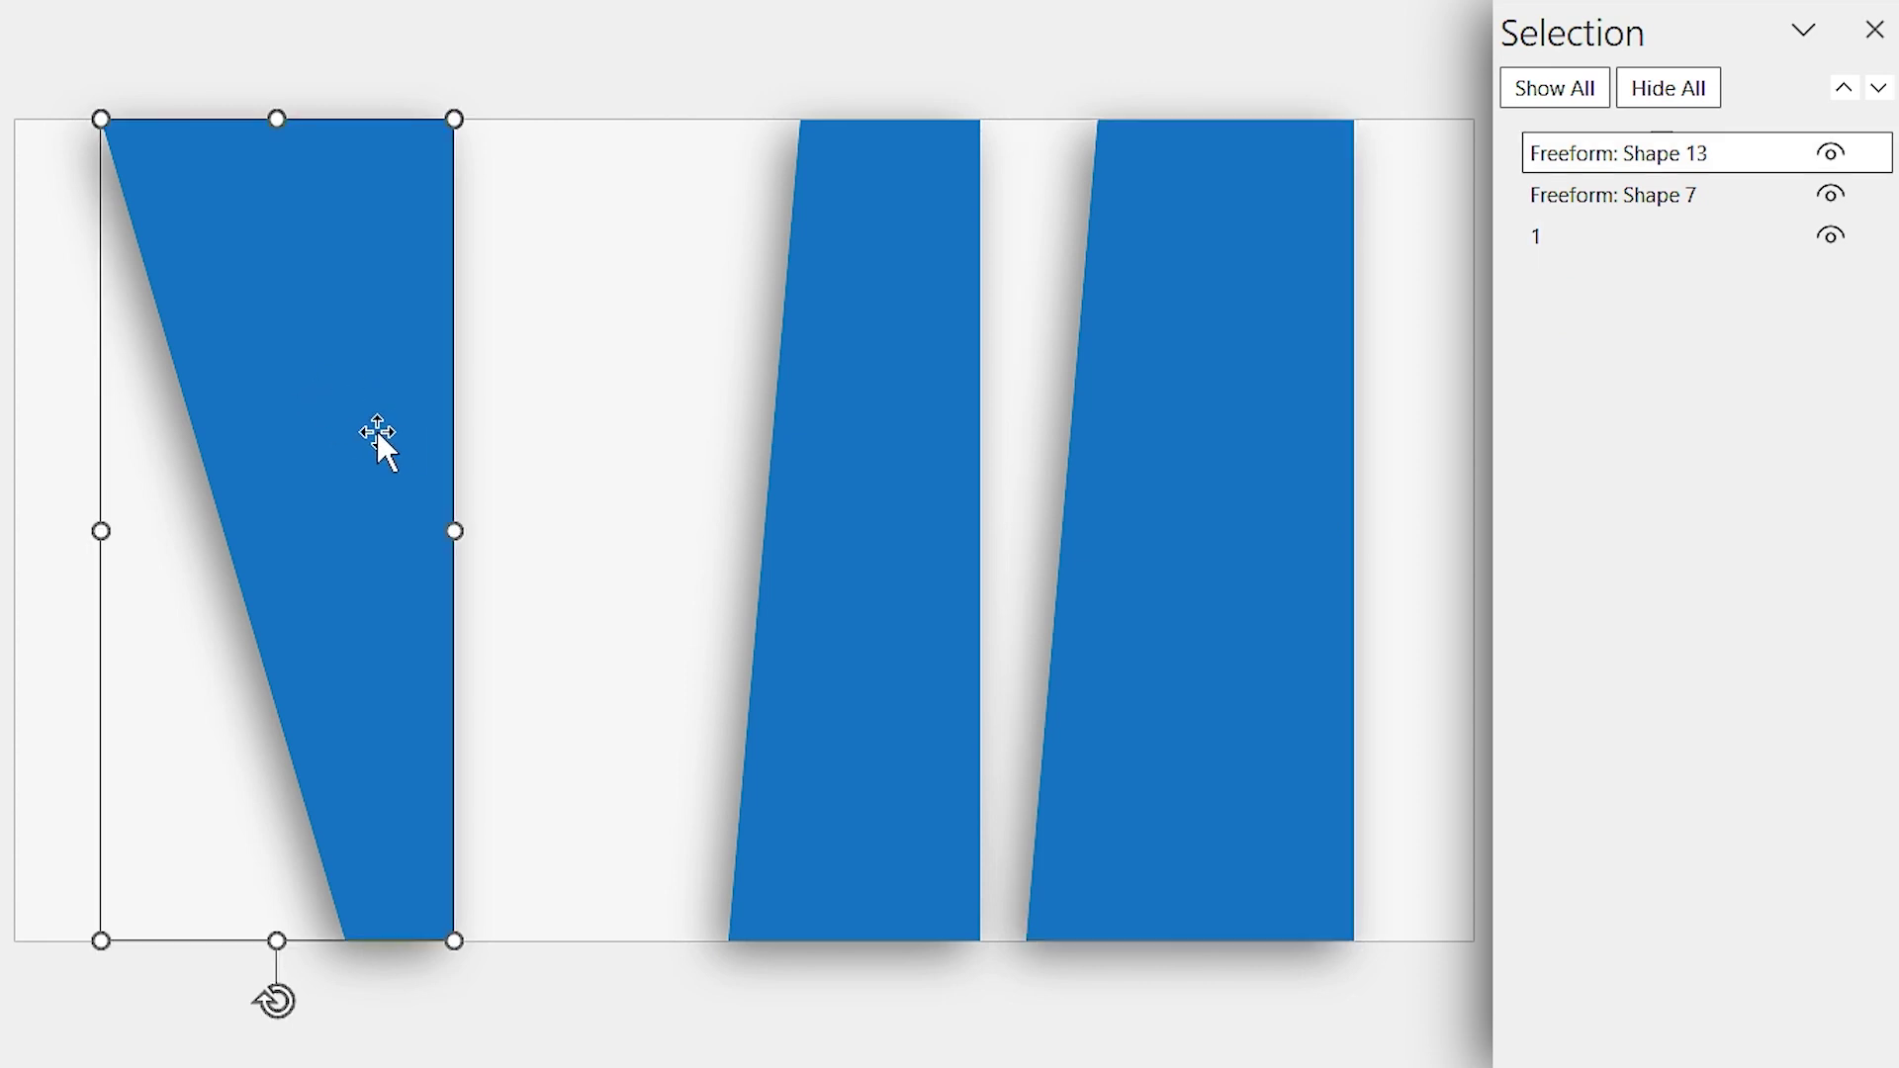
{"action": "left_click", "coordinate": [1762, 151]}
{"action": "key", "text": "ctrl+a"}
{"action": "type", "text": "2"}
{"action": "key", "text": "Return"}
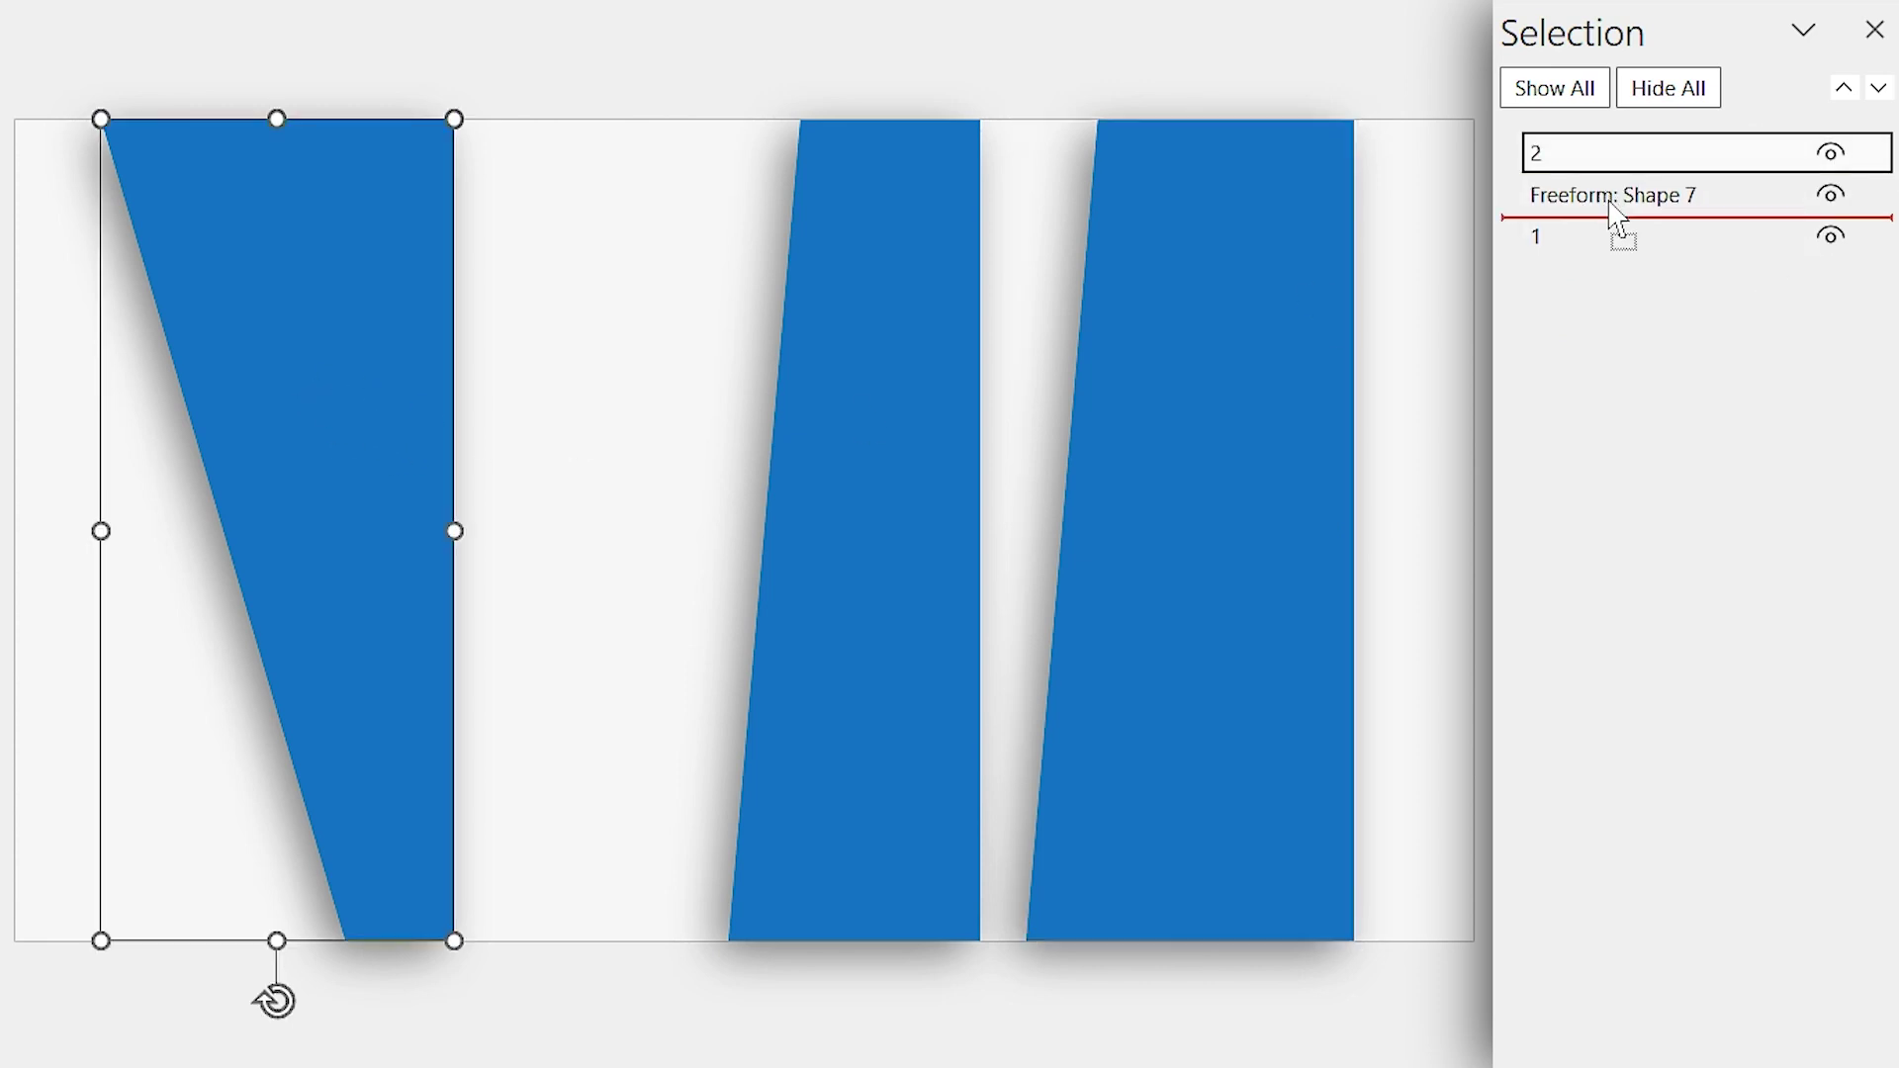
{"action": "left_click_drag", "start_coordinate": [1608, 203], "coordinate": [1610, 211]}
Rename the middle panel 3, then select all three panels.
{"action": "left_click", "coordinate": [908, 451]}
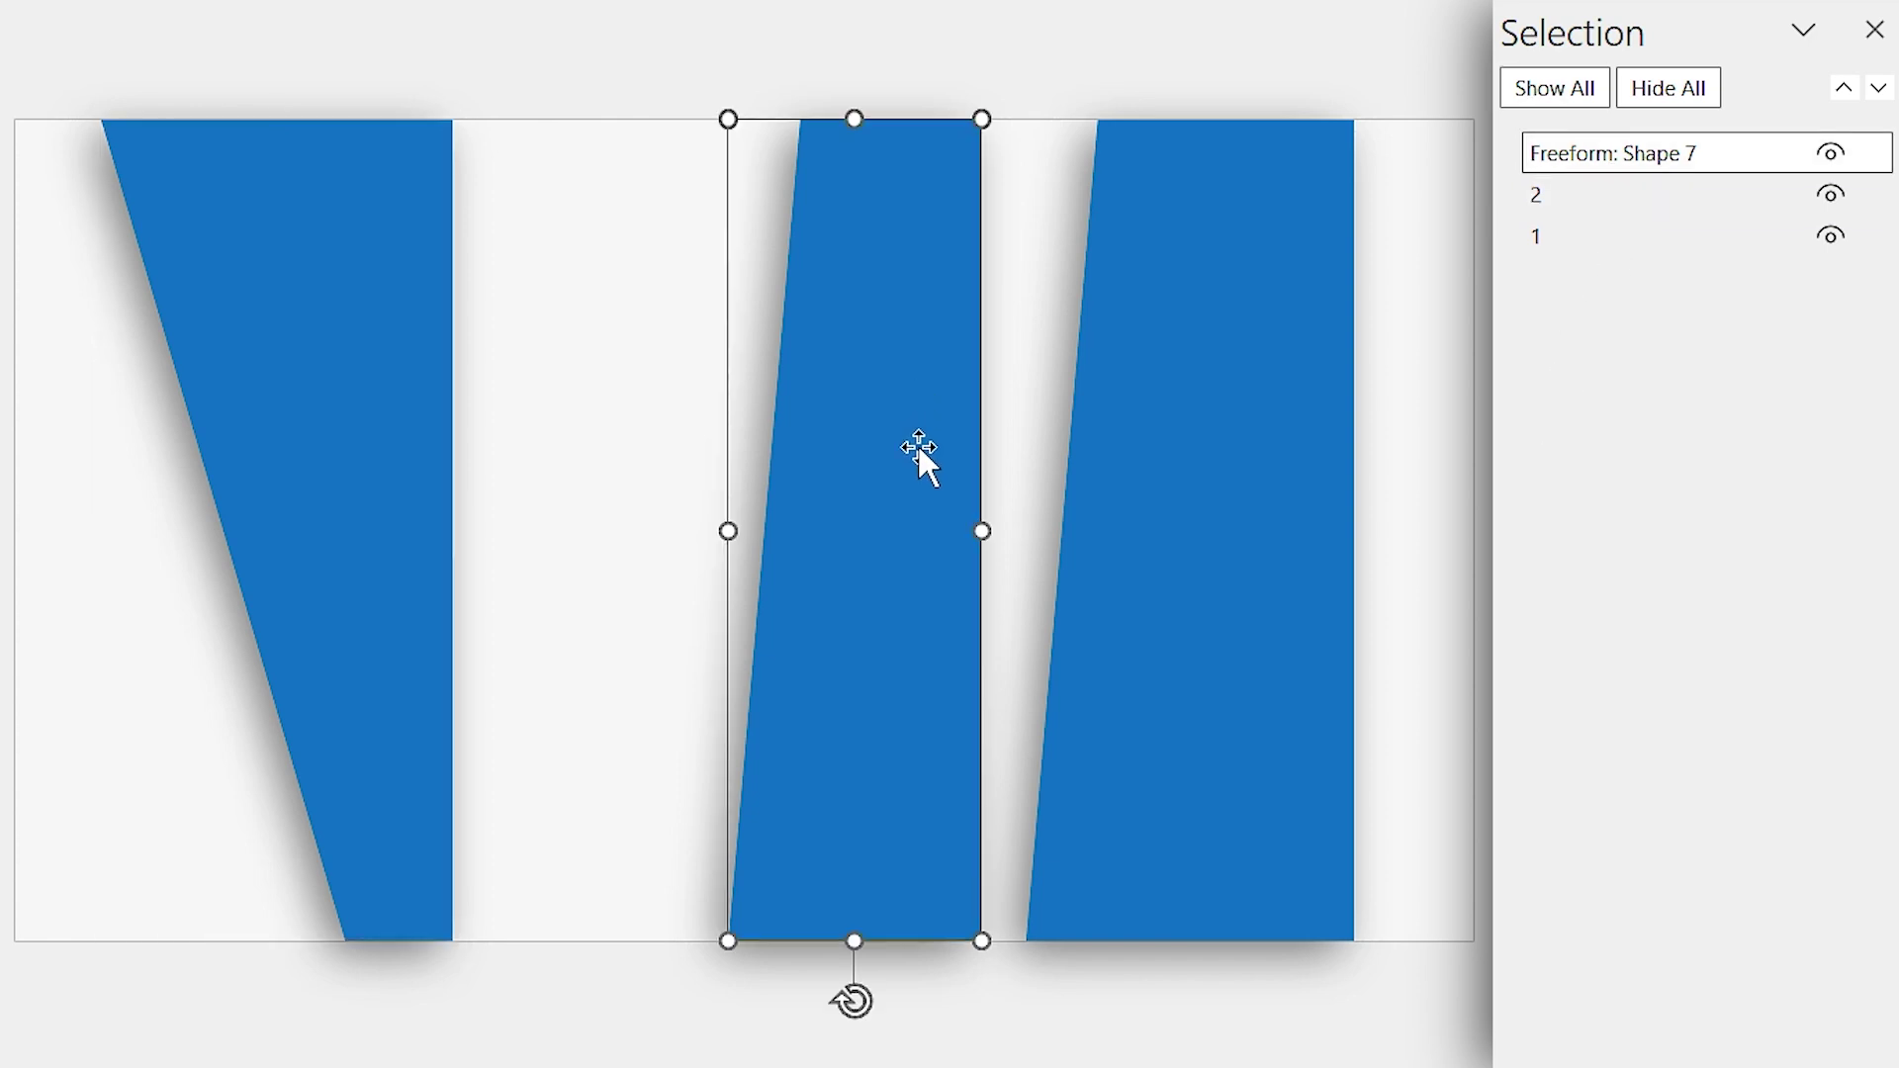
{"action": "left_click", "coordinate": [1734, 152]}
{"action": "key", "text": "ctrl+a"}
{"action": "type", "text": "3"}
{"action": "key", "text": "Return"}
{"action": "left_click", "coordinate": [1271, 377]}
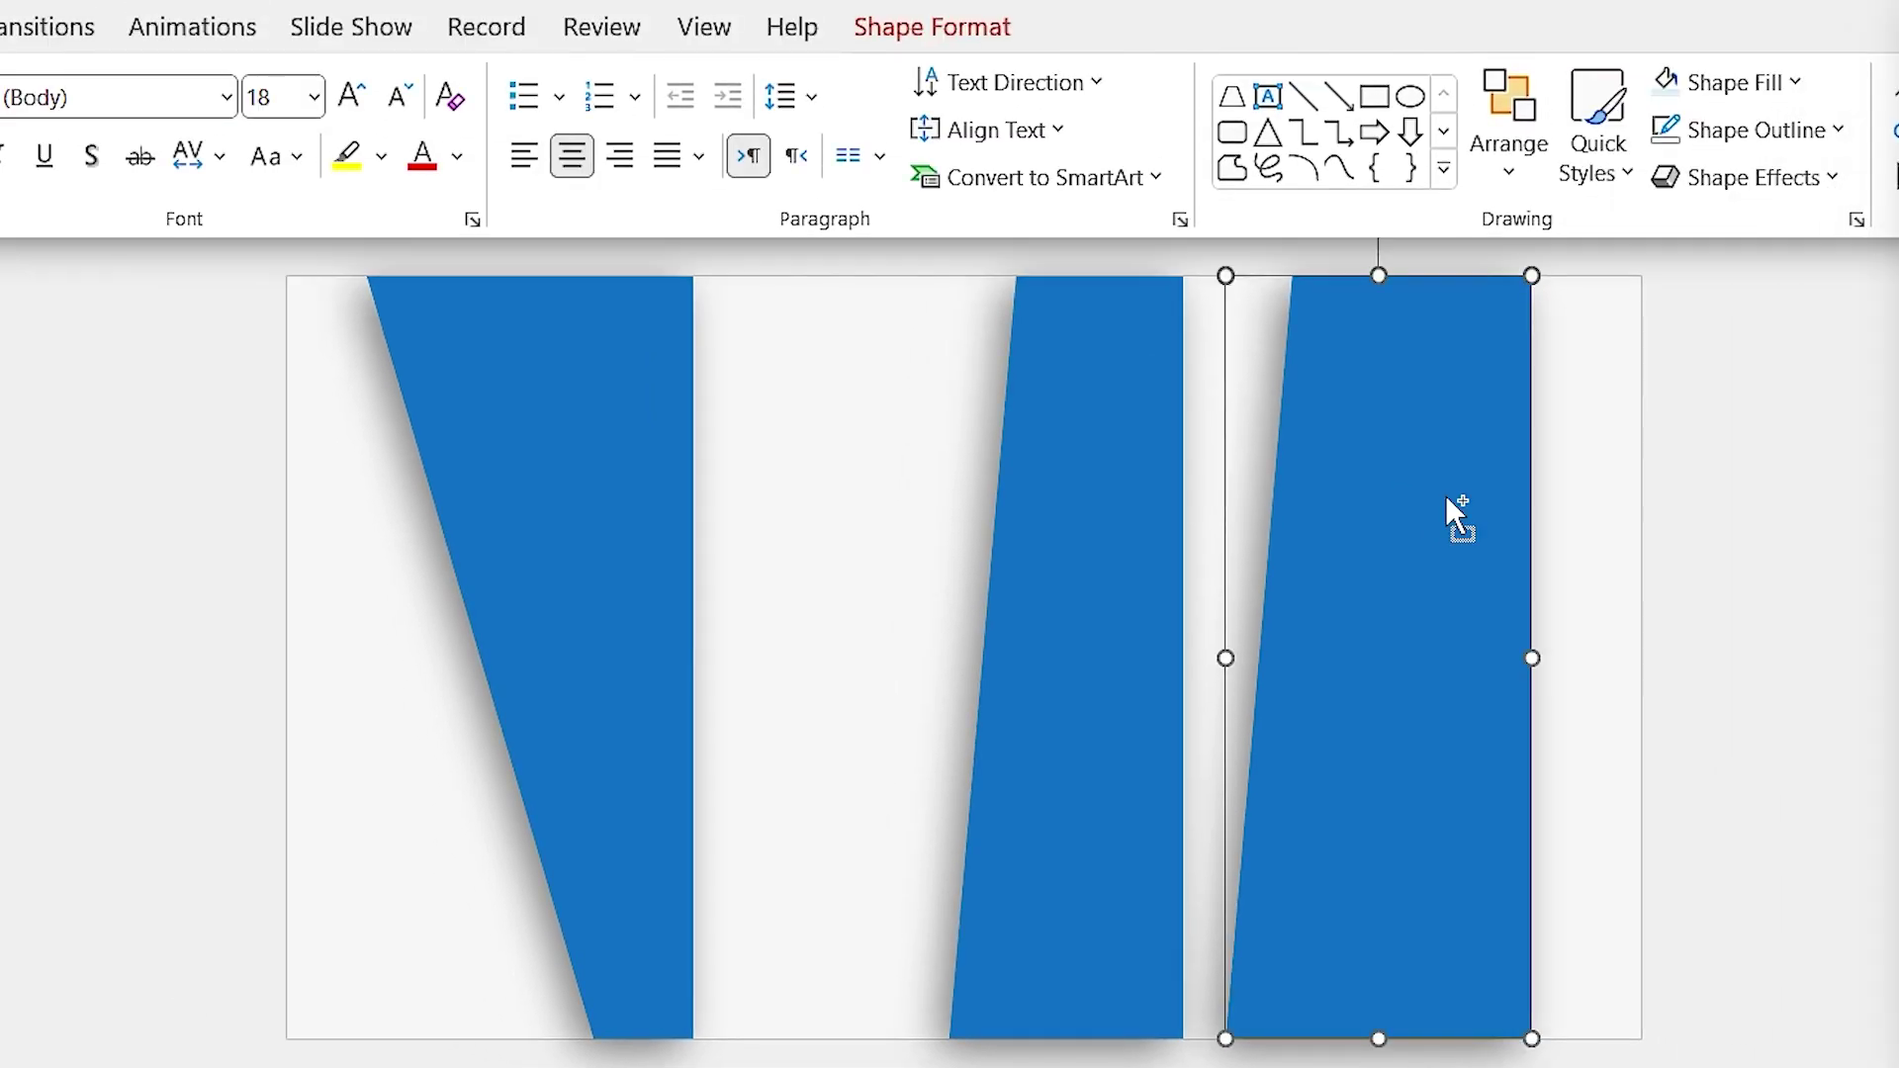
{"action": "key", "text": "ctrl+a"}
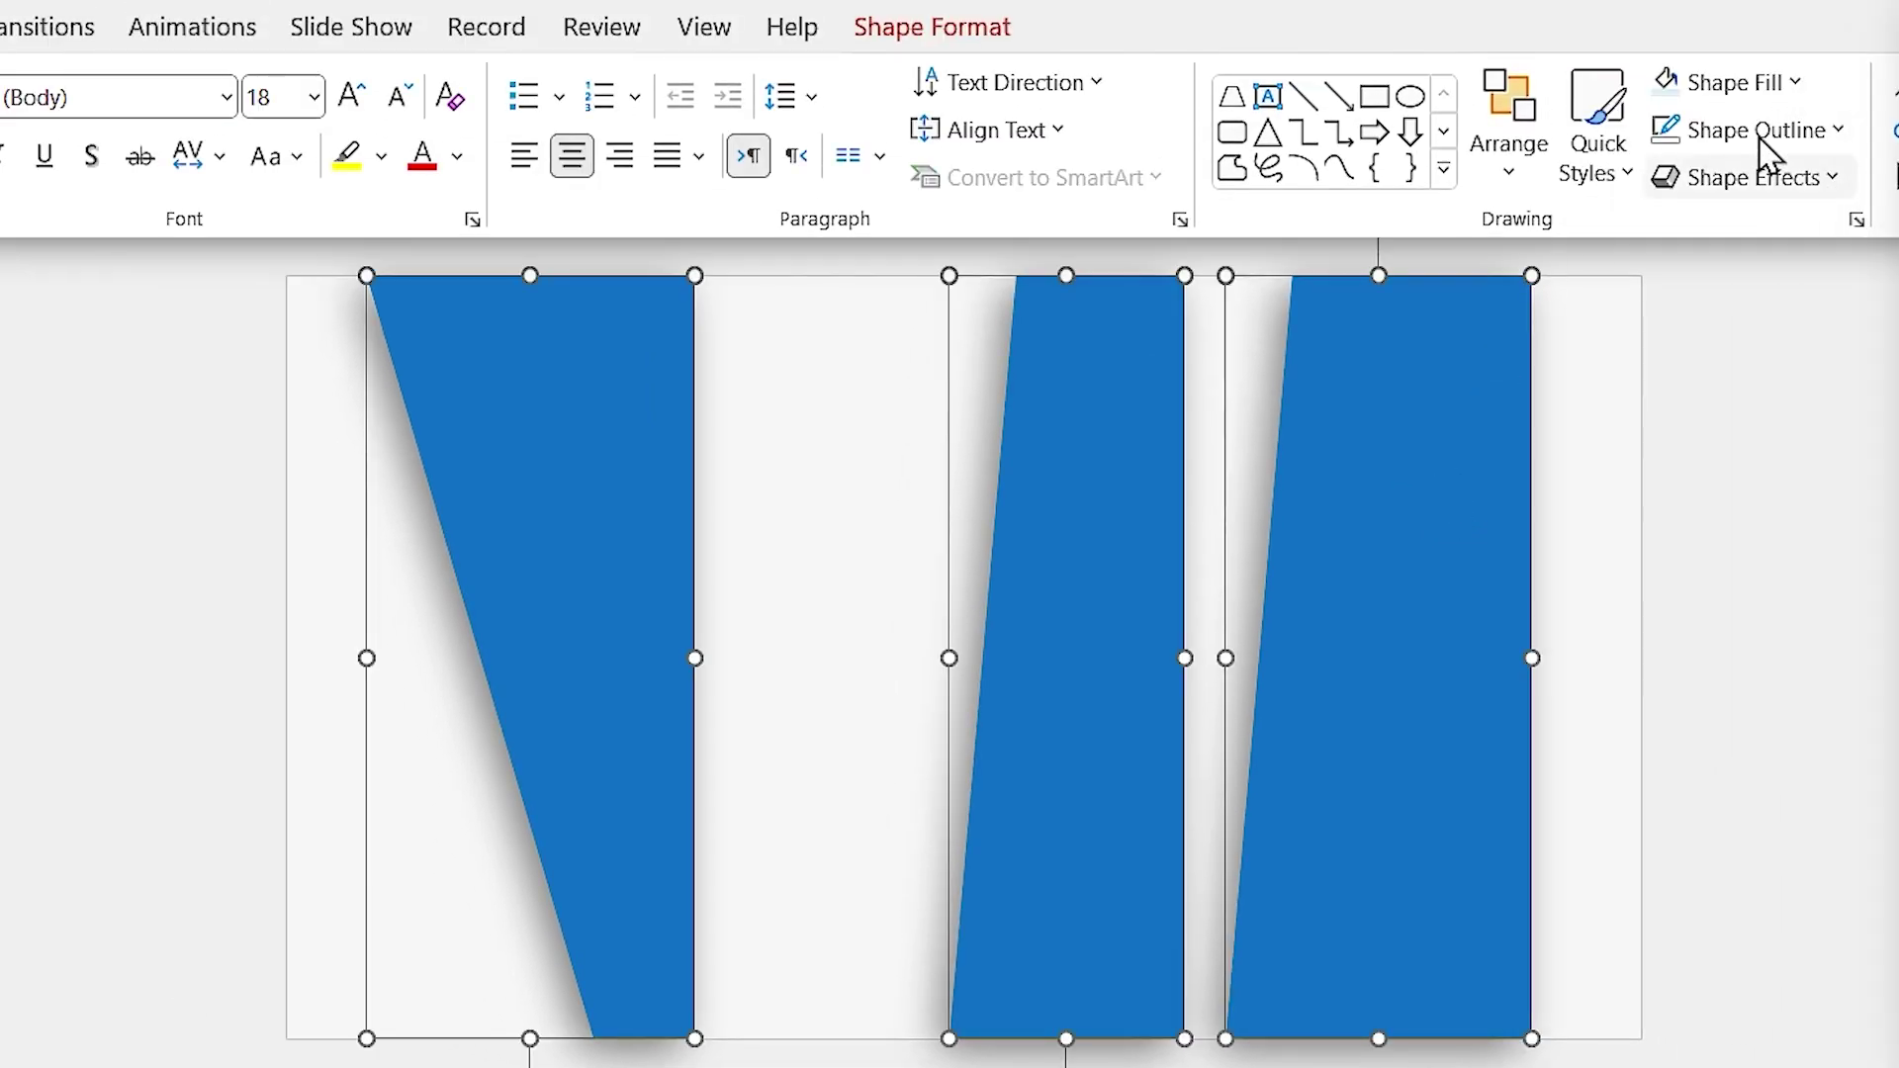
Align the panels on their right edges and move the stack to the slide's right edge.
{"action": "left_click", "coordinate": [979, 35]}
{"action": "left_click", "coordinate": [1602, 87]}
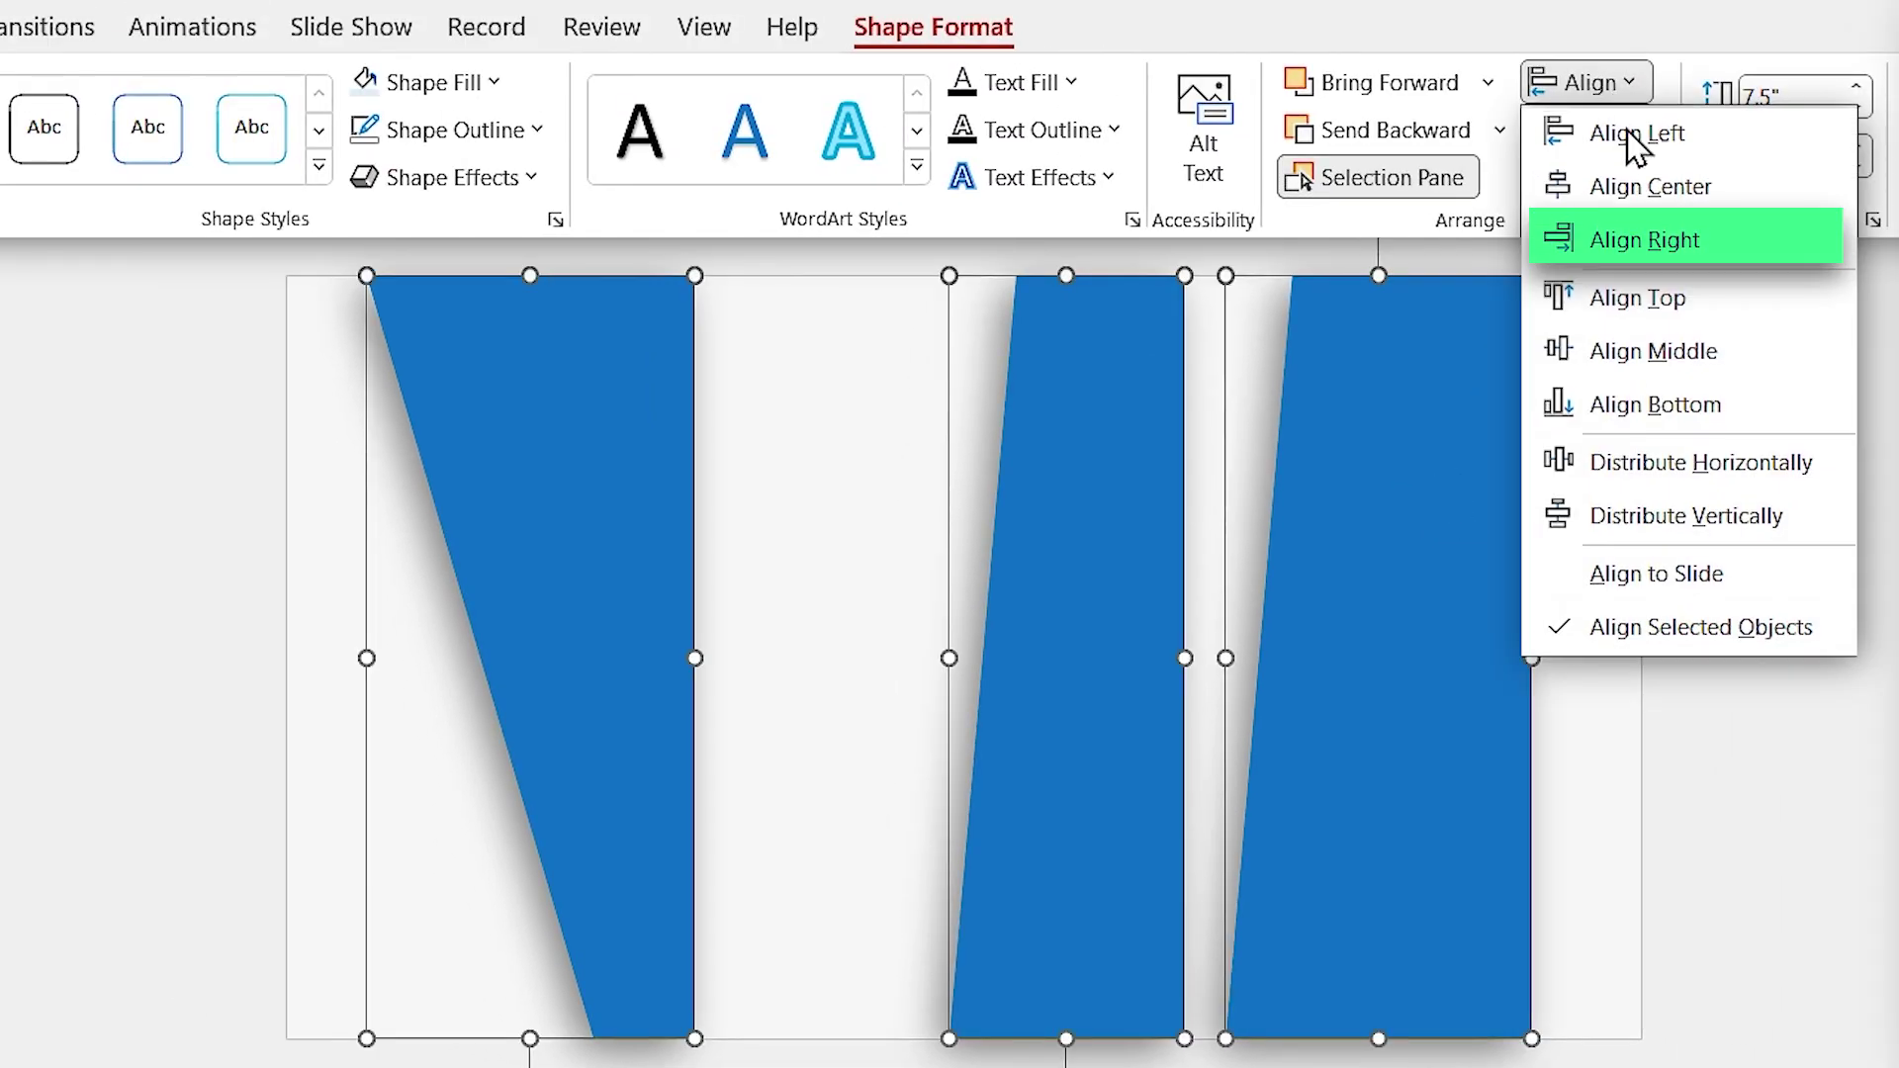
{"action": "left_click", "coordinate": [1699, 234]}
{"action": "left_click_drag", "start_coordinate": [1434, 471], "coordinate": [1008, 513]}
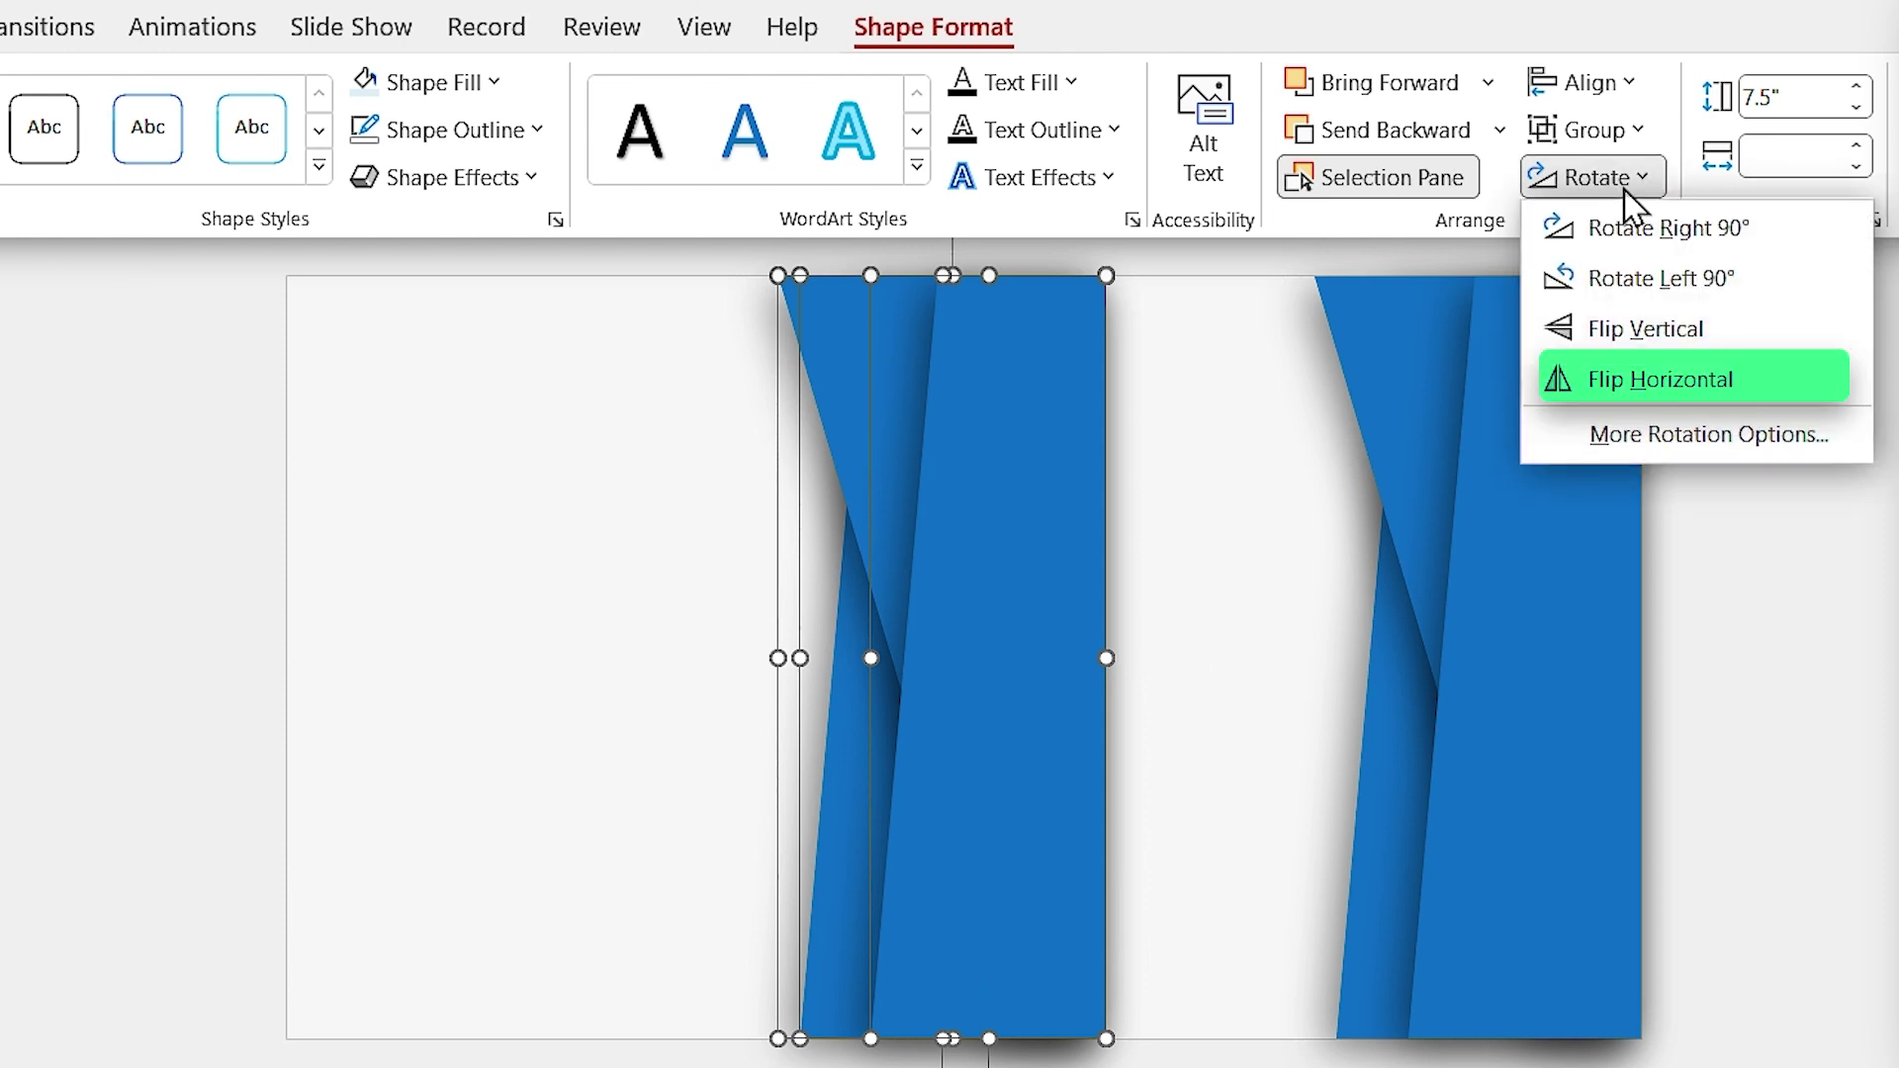
Flip the copied panels horizontally, align them left, and move them to the slide's left edge.
{"action": "left_click", "coordinate": [1546, 384]}
{"action": "left_click", "coordinate": [1631, 87]}
{"action": "left_click", "coordinate": [1638, 136]}
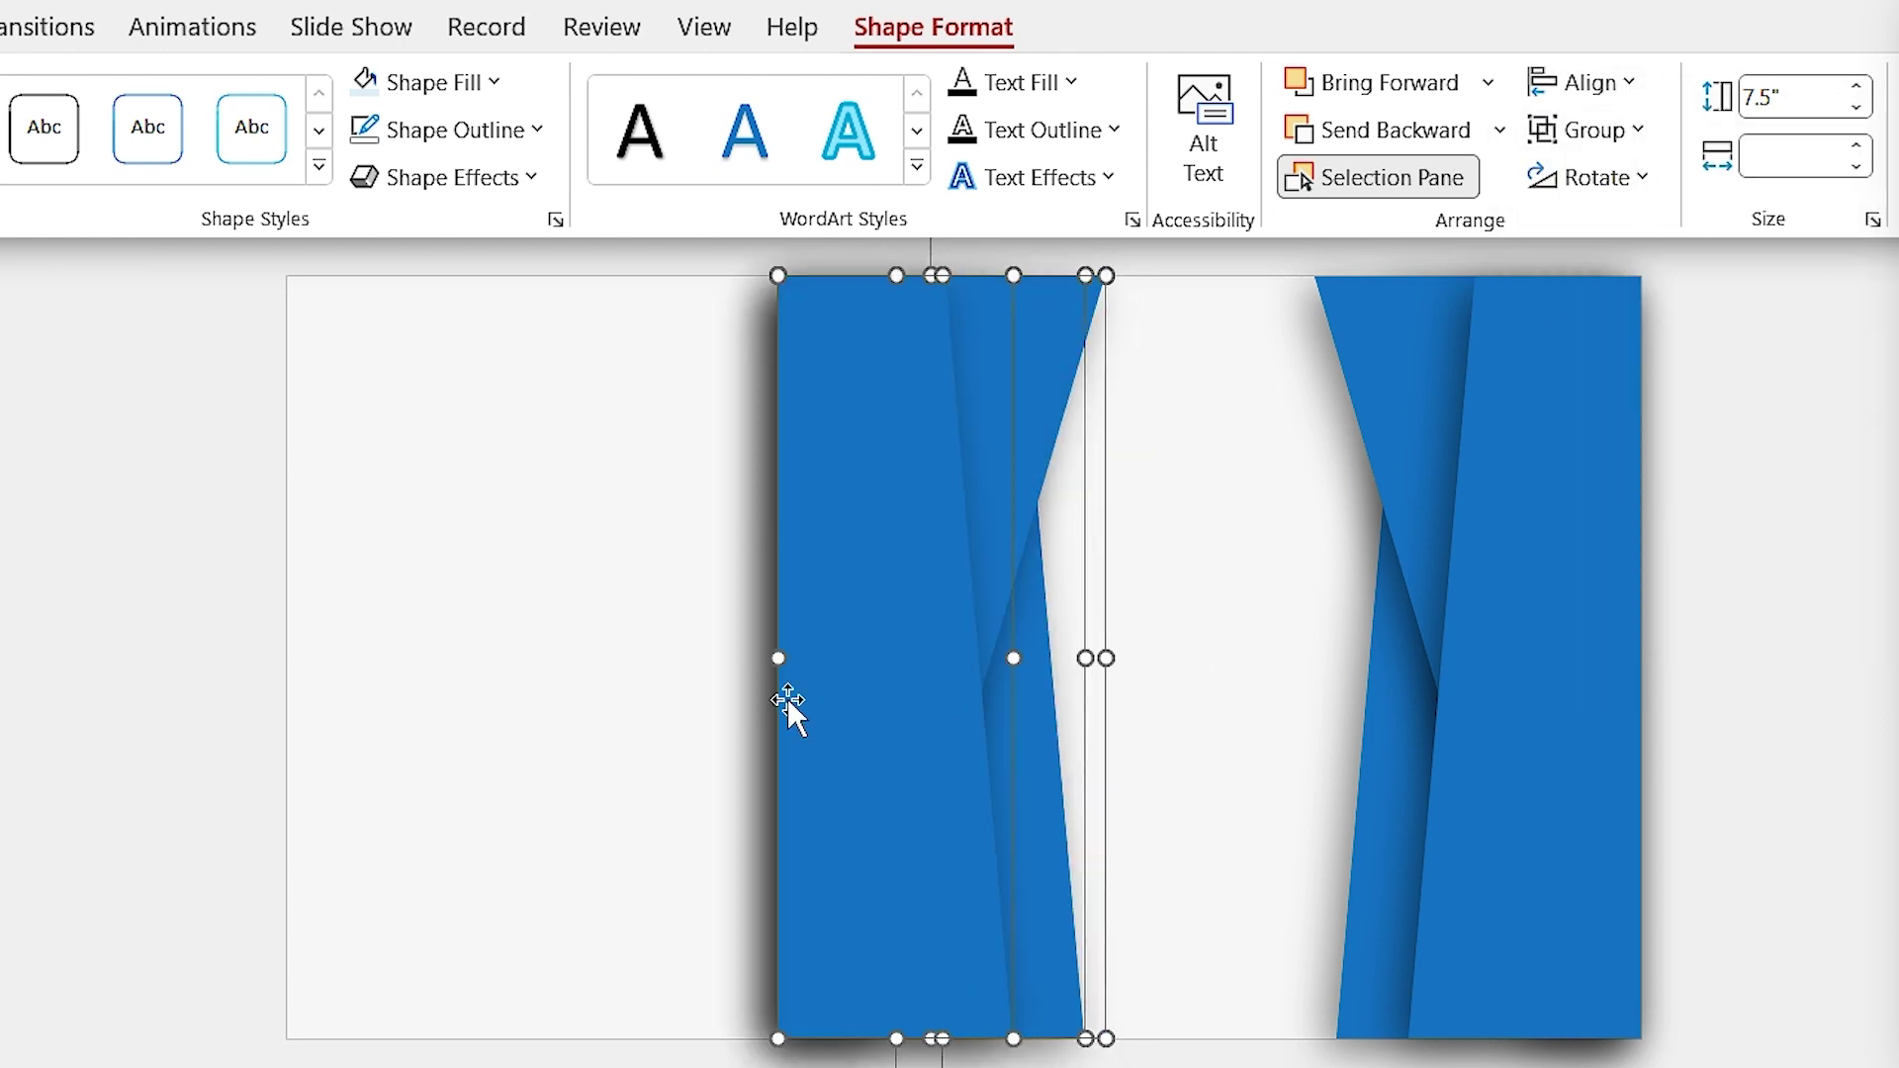
{"action": "left_click_drag", "start_coordinate": [789, 701], "coordinate": [402, 680]}
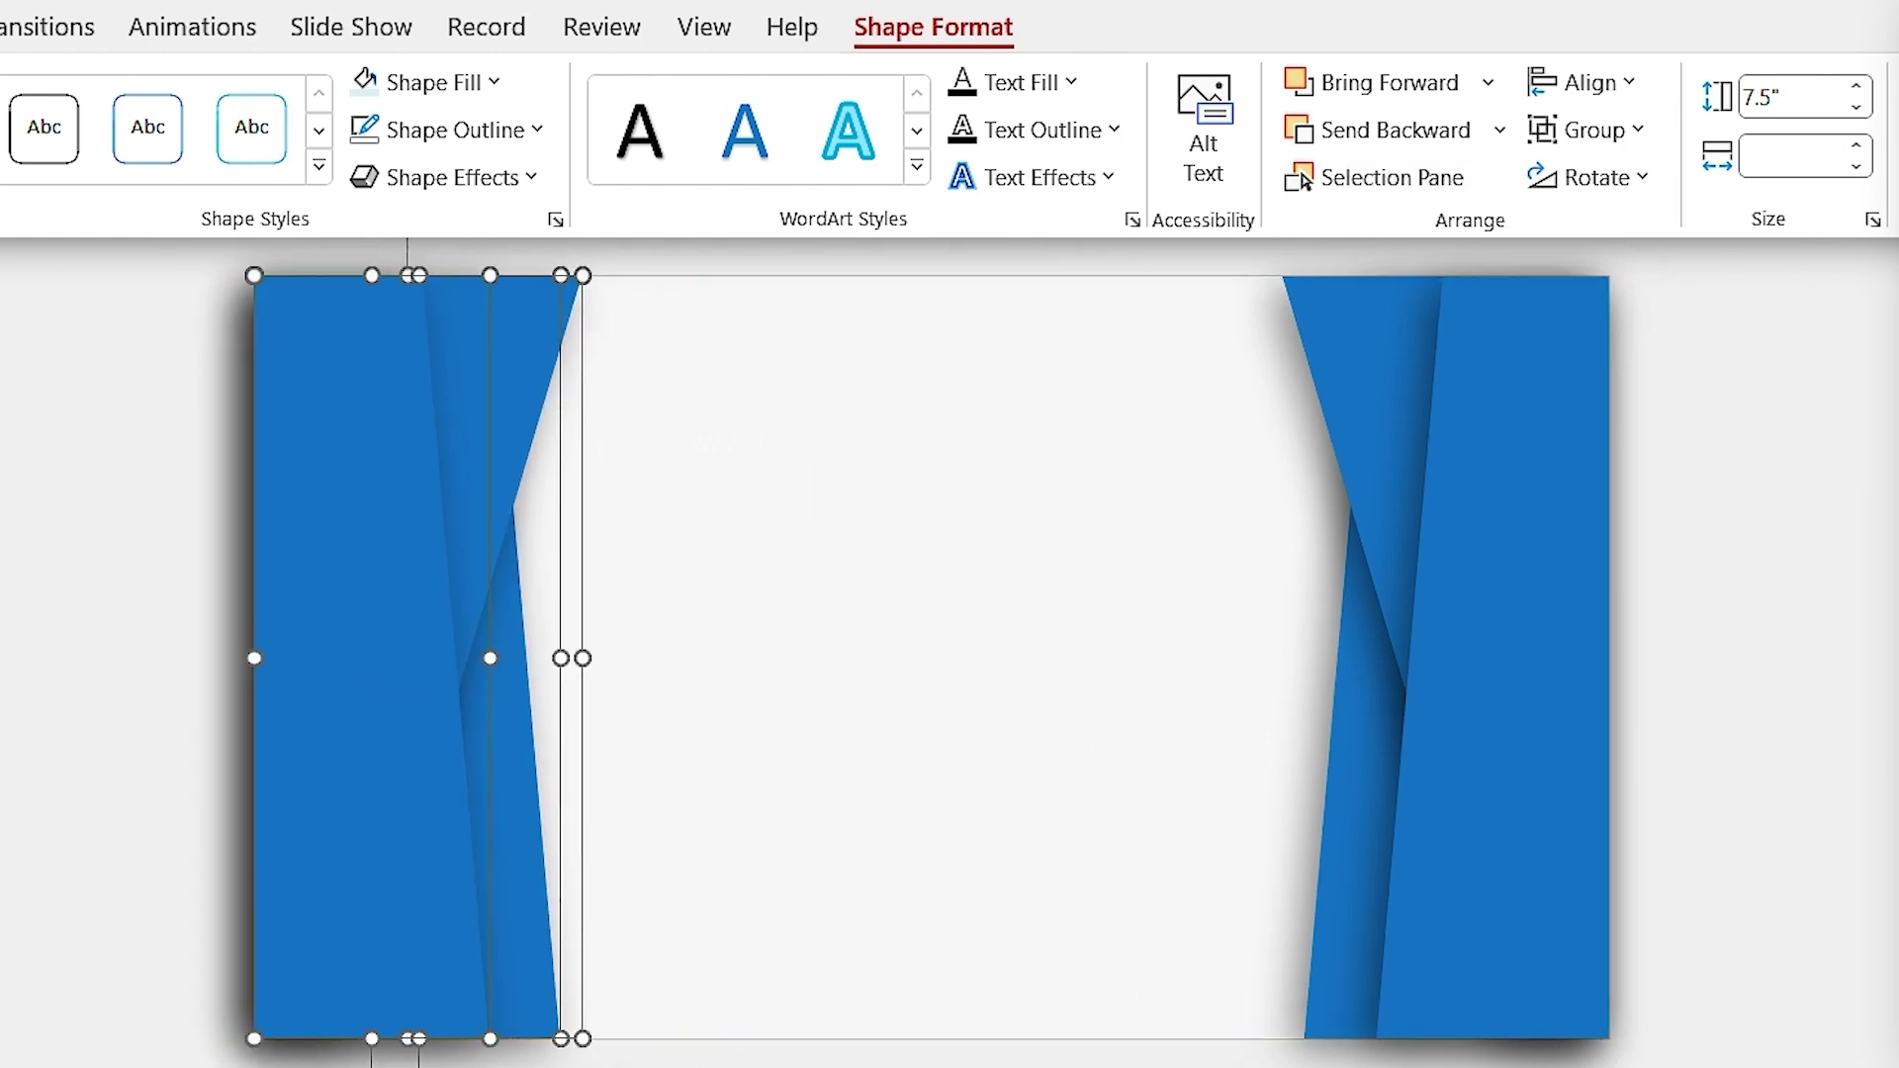
Apply the basic outer shadow preset to the mirrored left panels: transparency 50, blur 35, distance 12.
{"action": "left_click", "coordinate": [556, 220]}
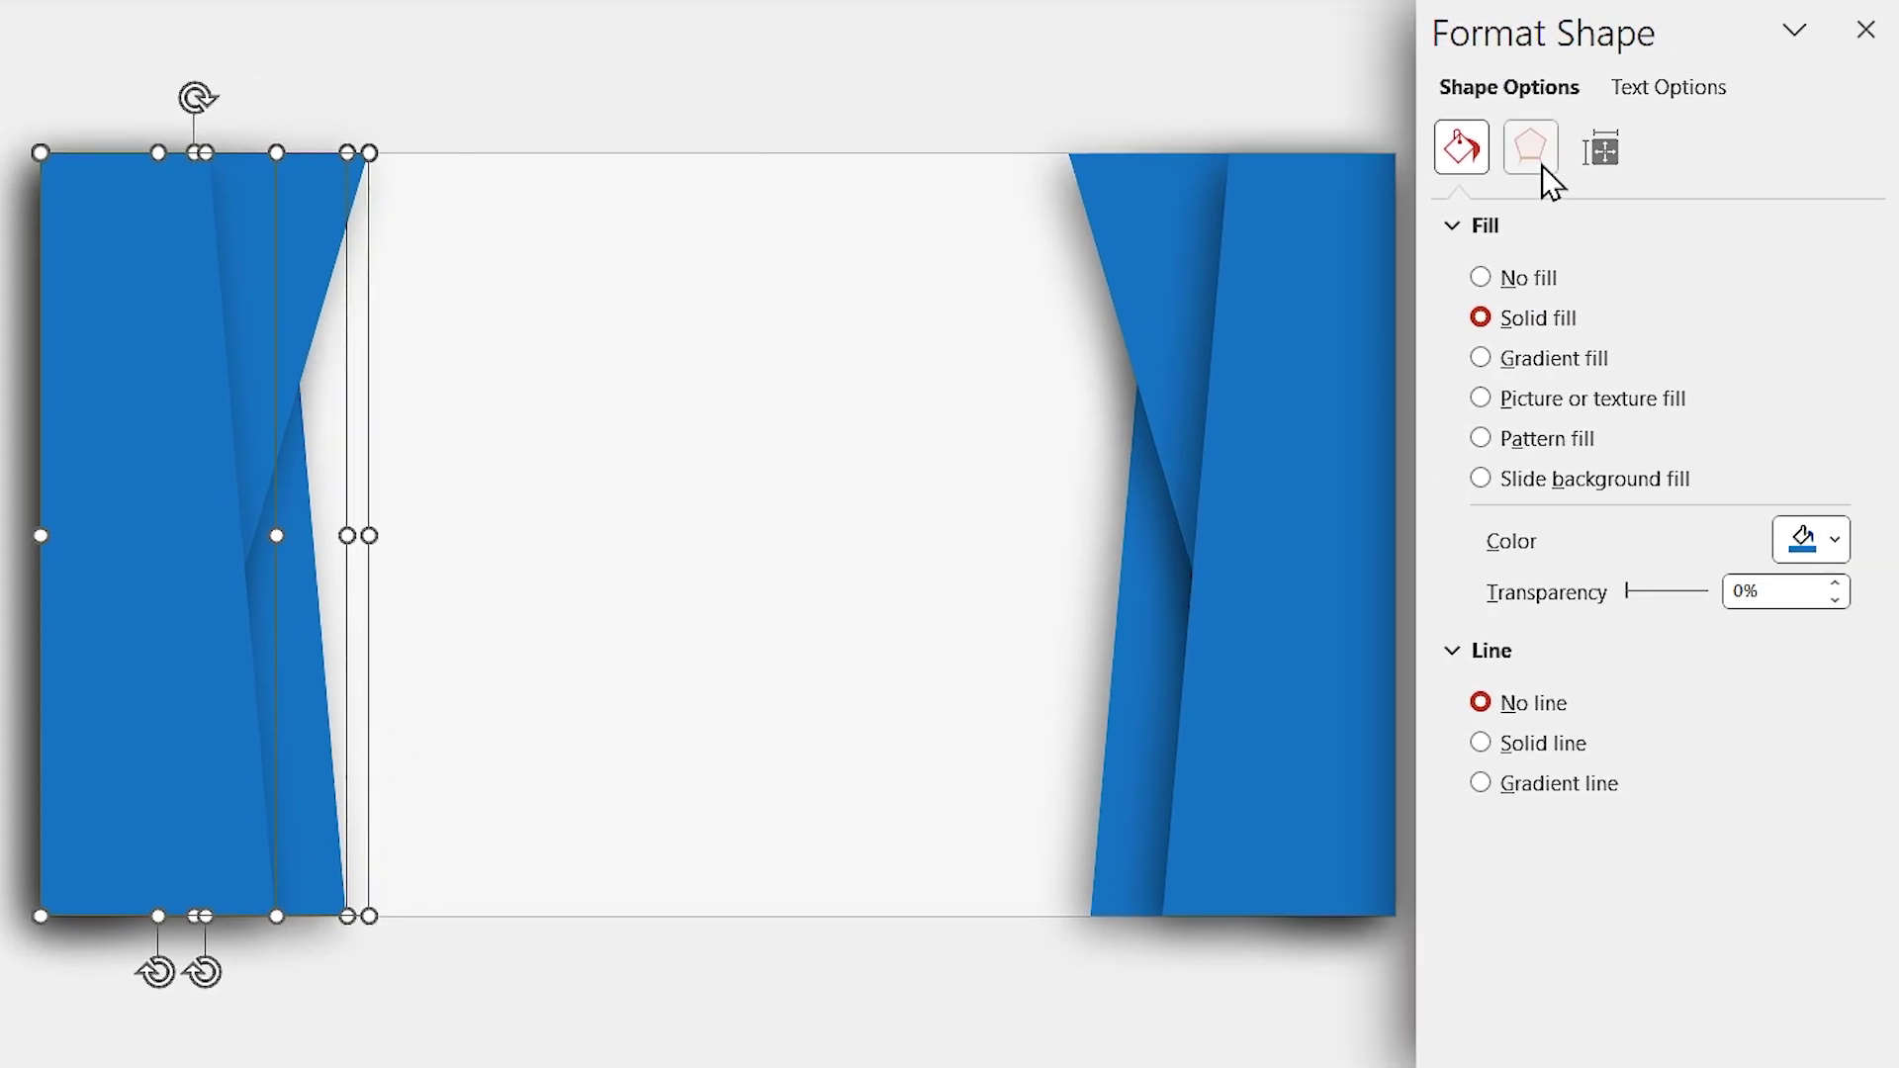
{"action": "left_click", "coordinate": [1531, 149]}
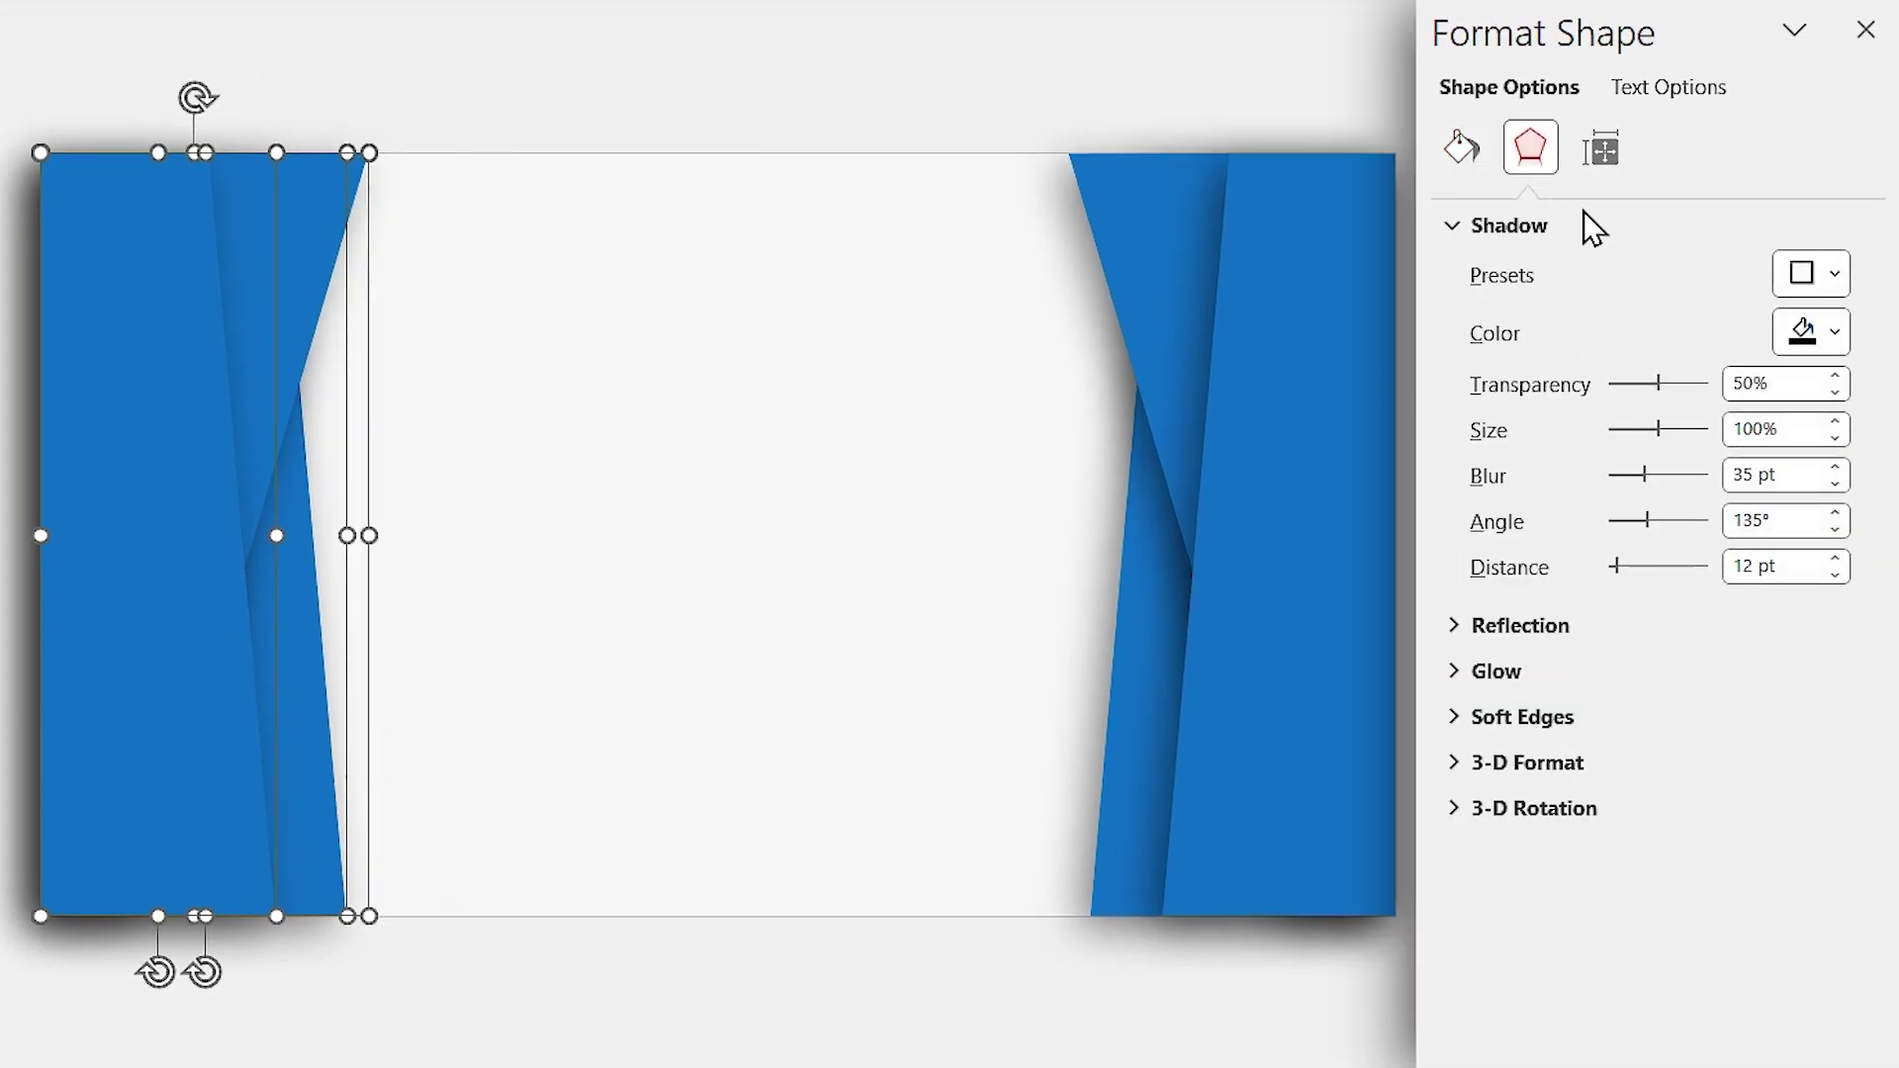
{"action": "left_click", "coordinate": [1802, 275]}
{"action": "left_click", "coordinate": [1650, 584]}
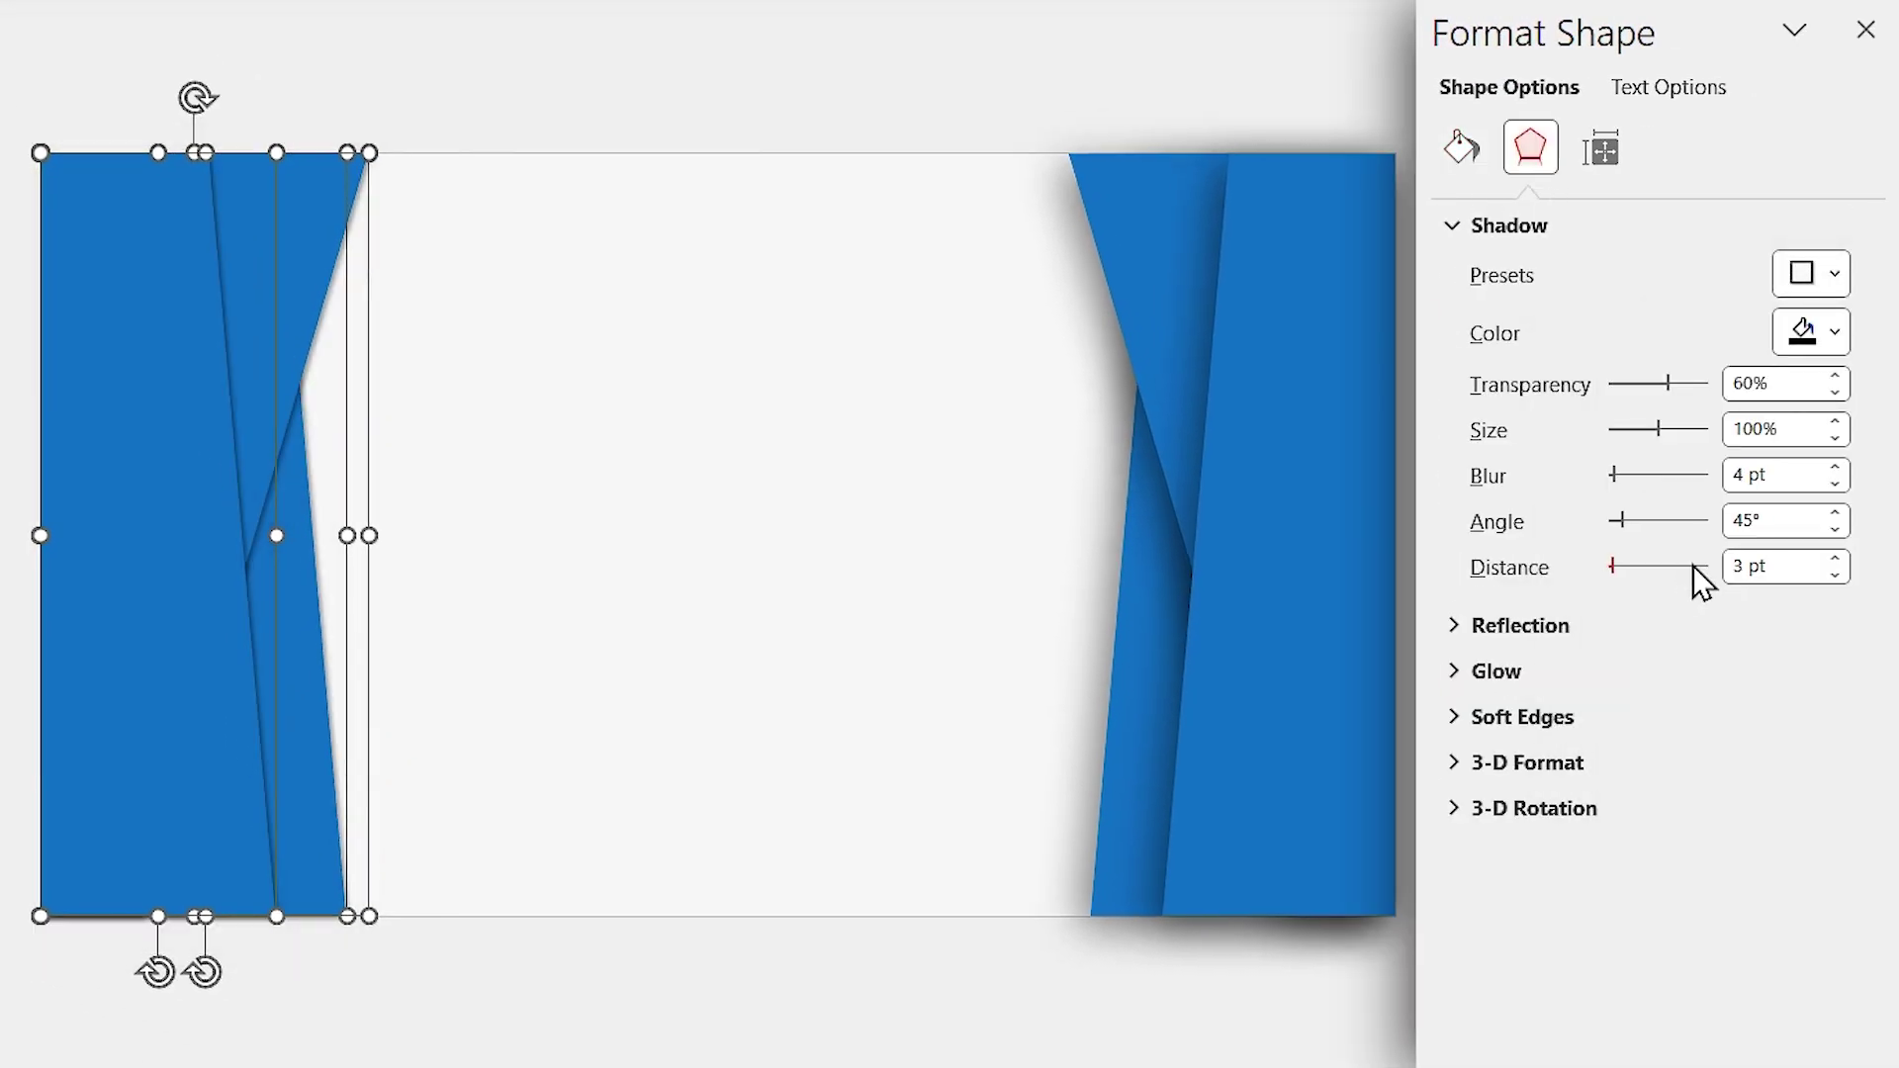
{"action": "left_click", "coordinate": [1803, 388]}
{"action": "left_click_drag", "start_coordinate": [1802, 388], "coordinate": [1623, 376]}
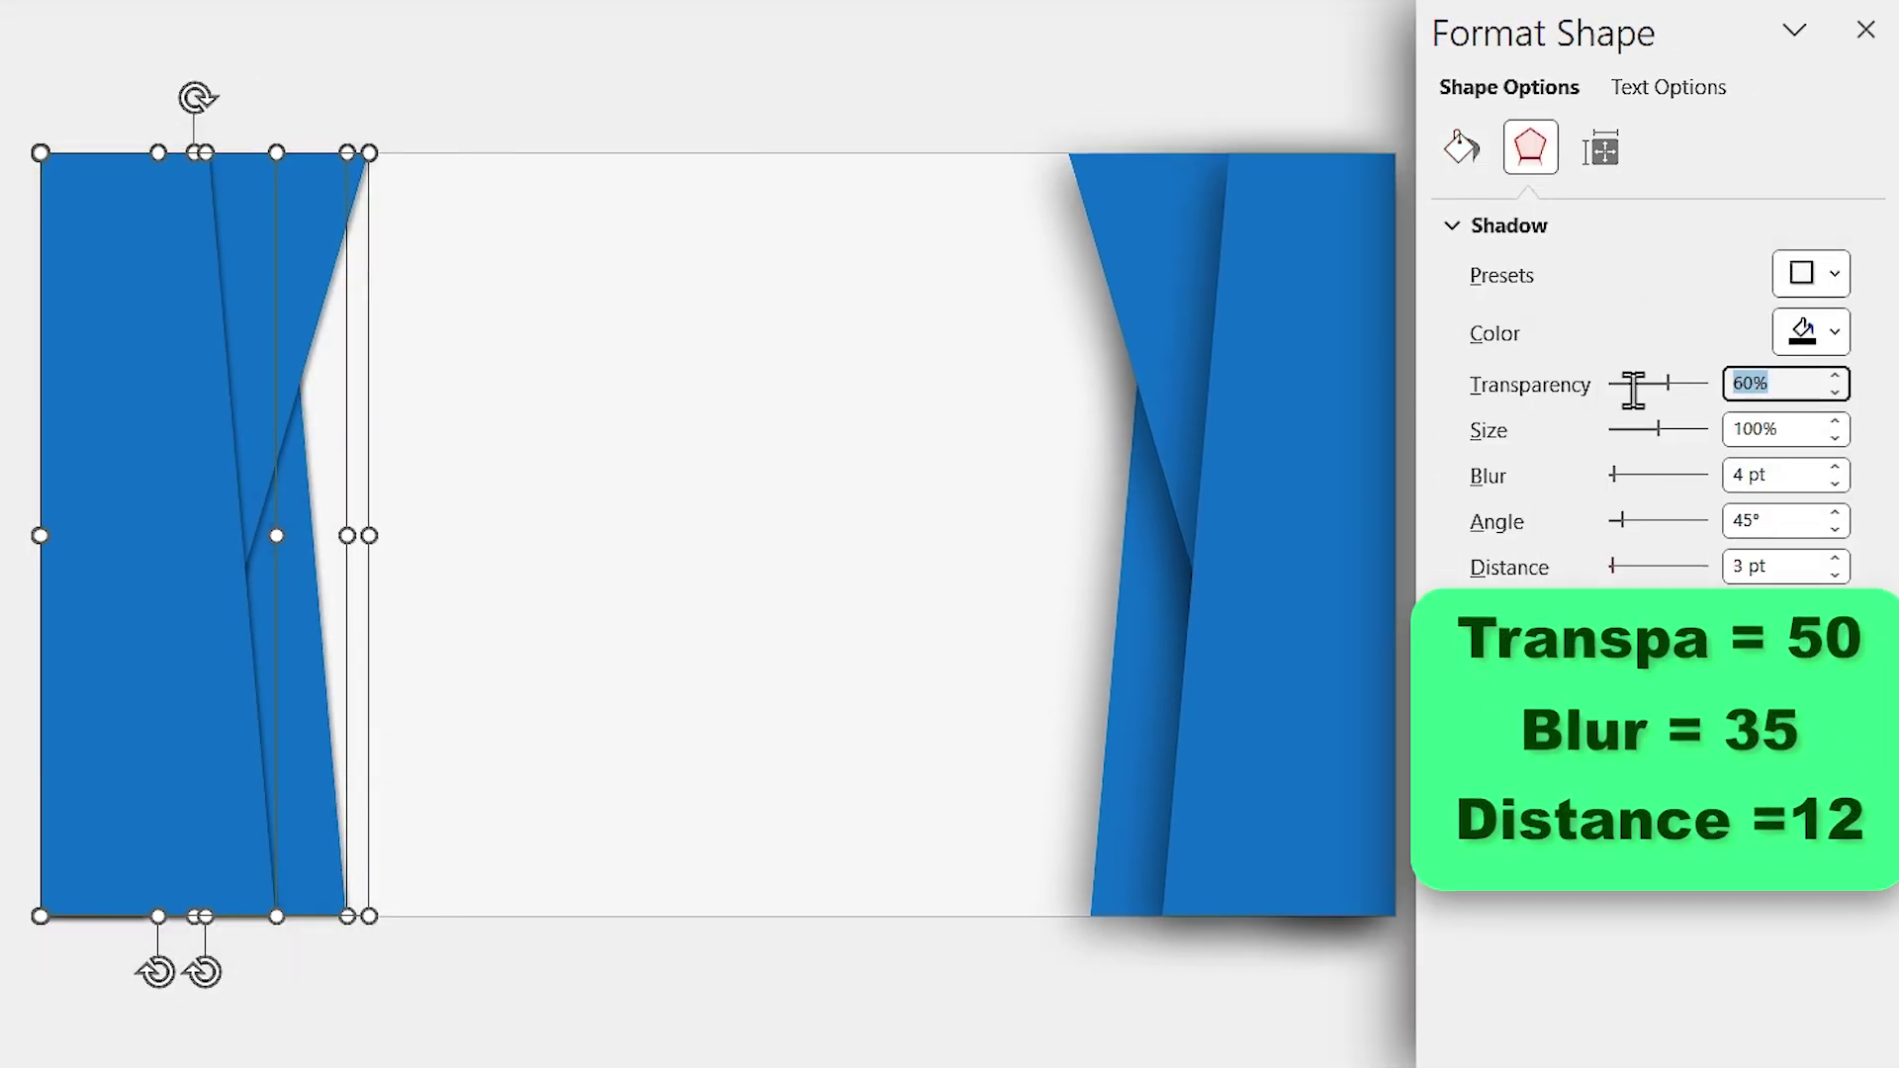
{"action": "type", "text": "50"}
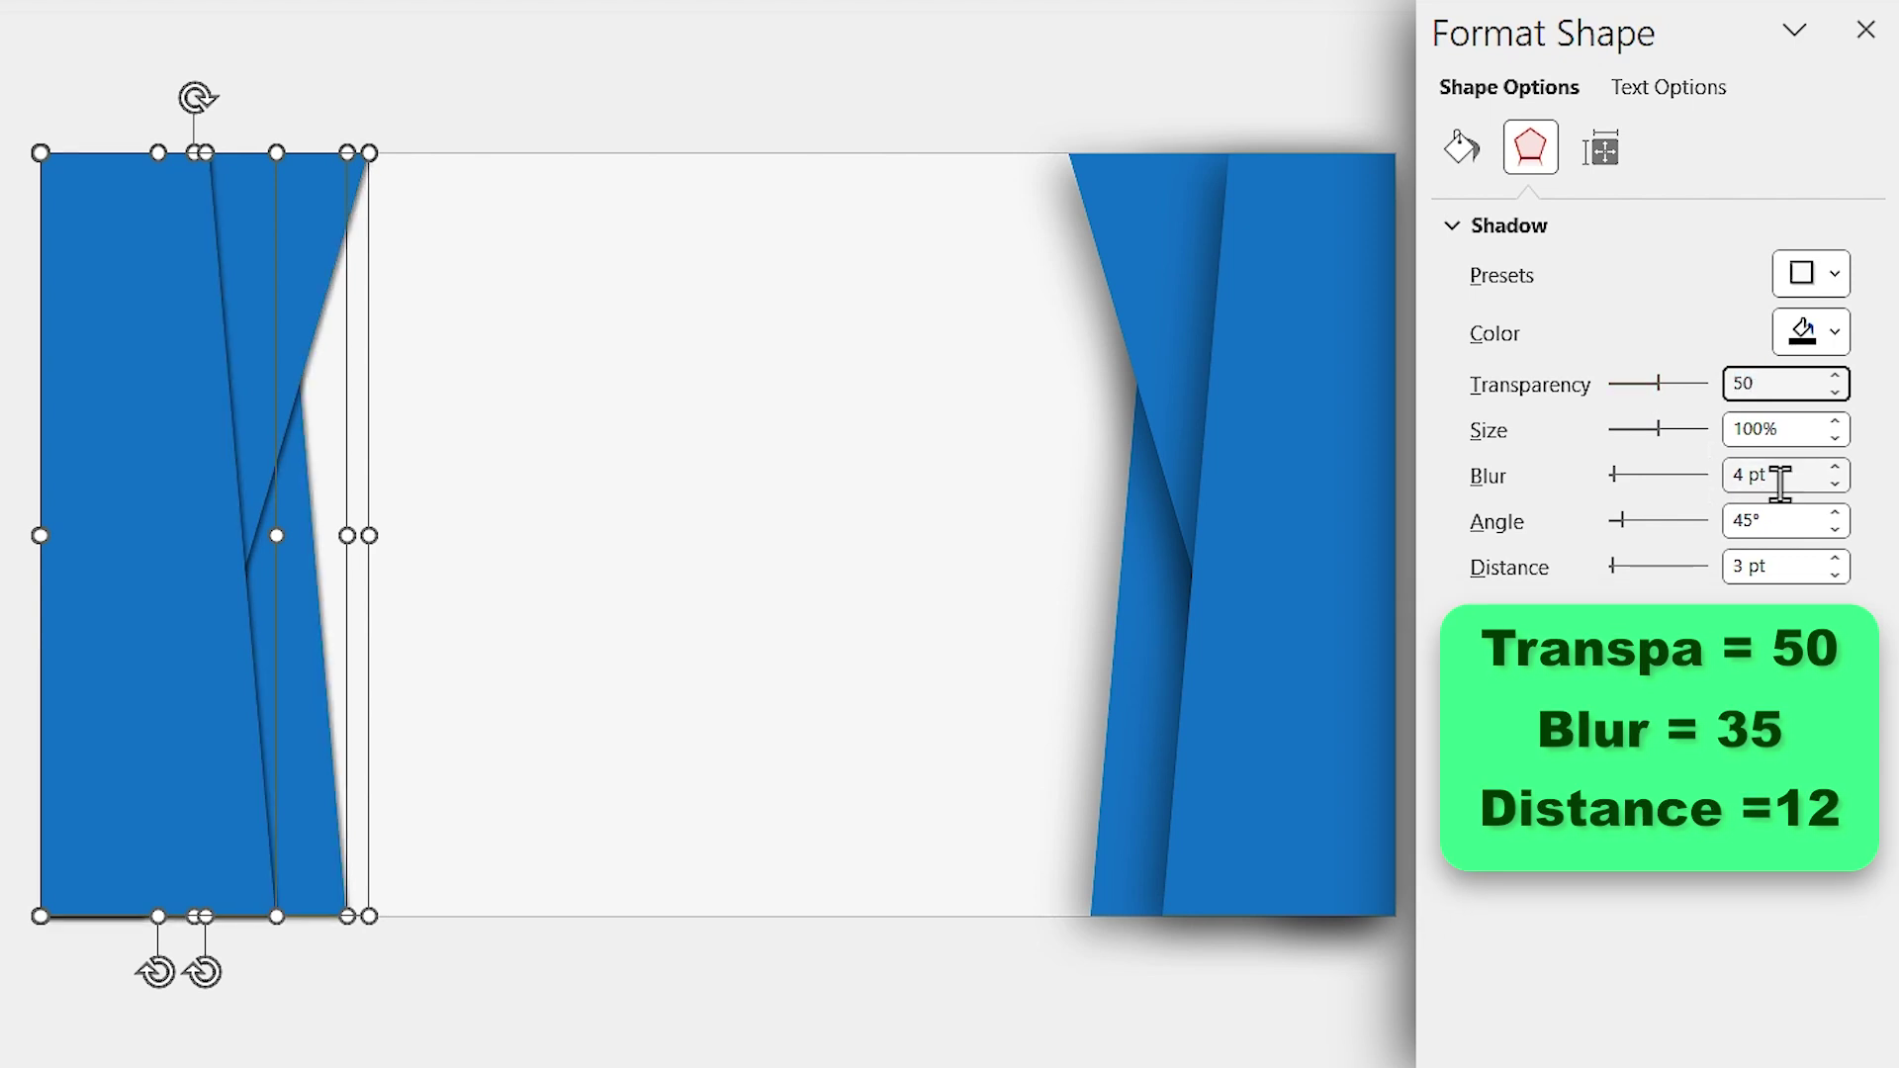
{"action": "left_click_drag", "start_coordinate": [1786, 478], "coordinate": [1642, 486]}
{"action": "type", "text": "35"}
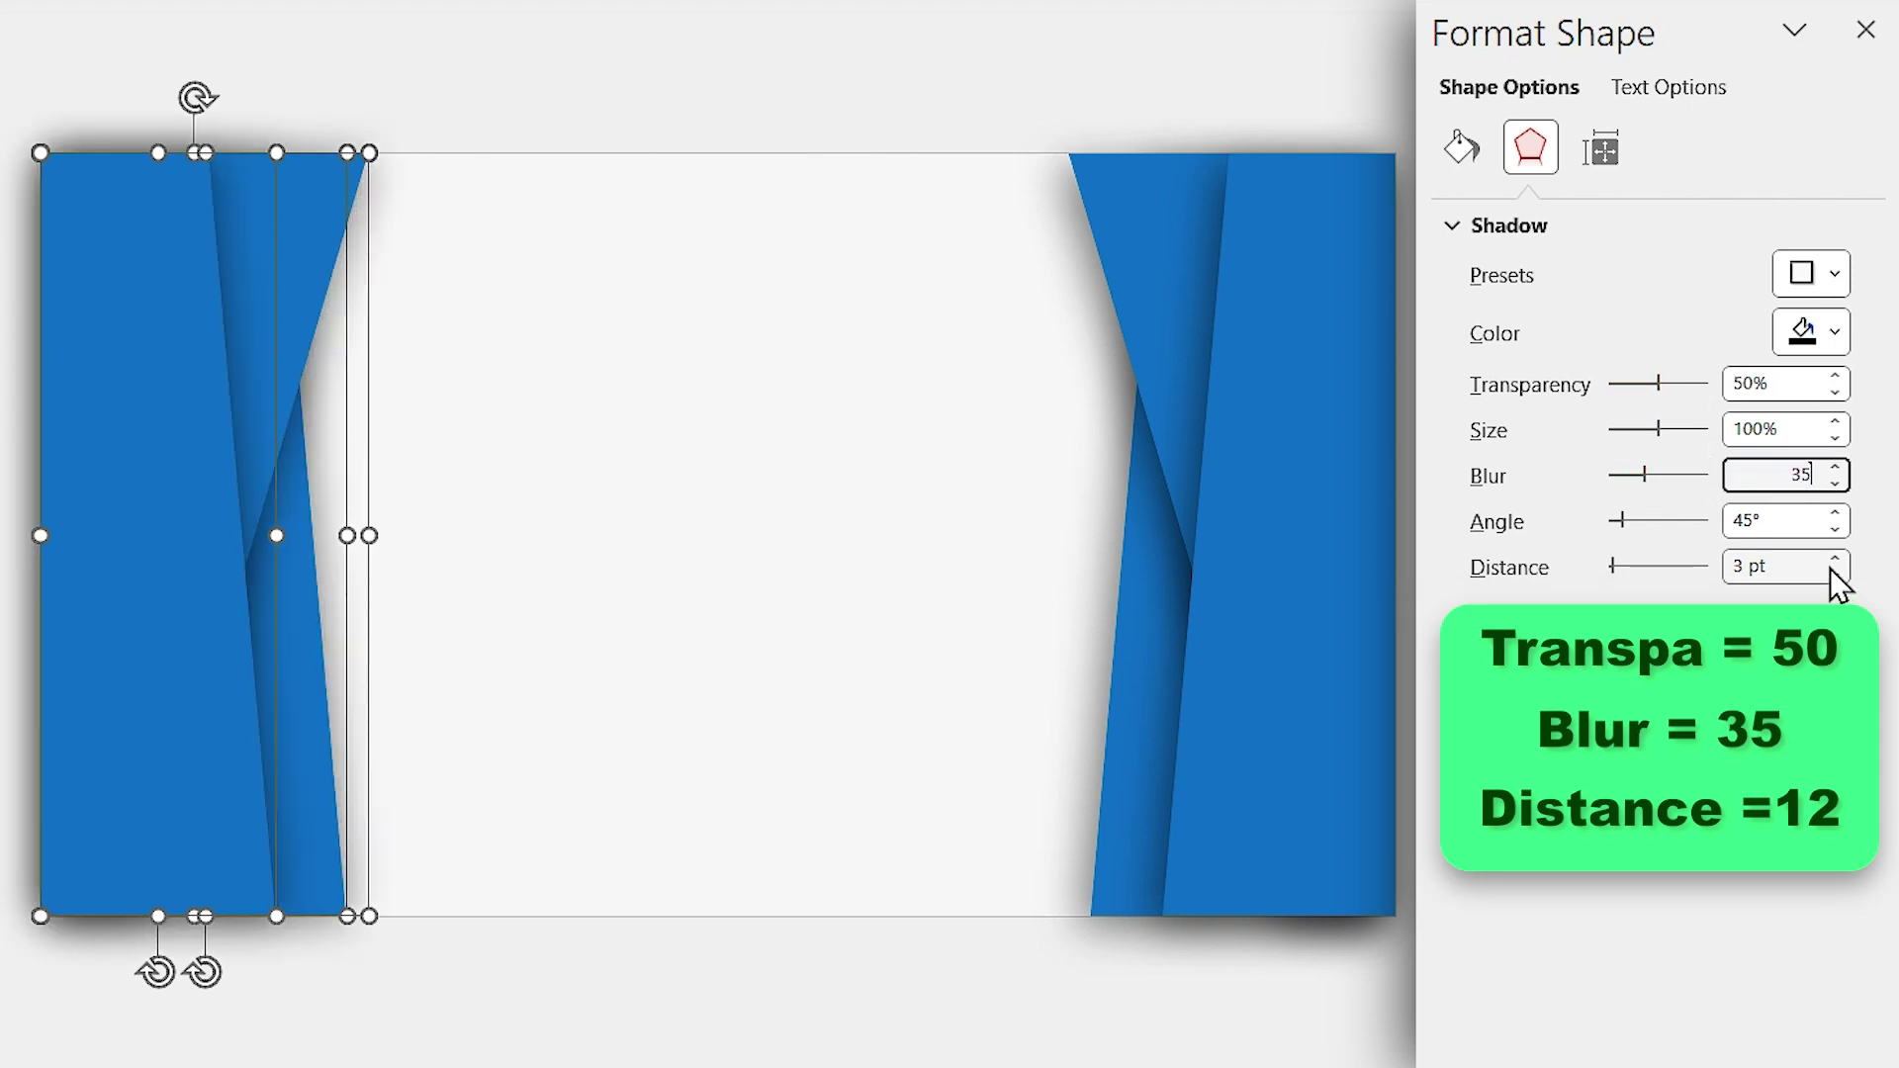
{"action": "left_click_drag", "start_coordinate": [1786, 564], "coordinate": [1536, 580]}
{"action": "type", "text": "12"}
{"action": "key", "text": "Return"}
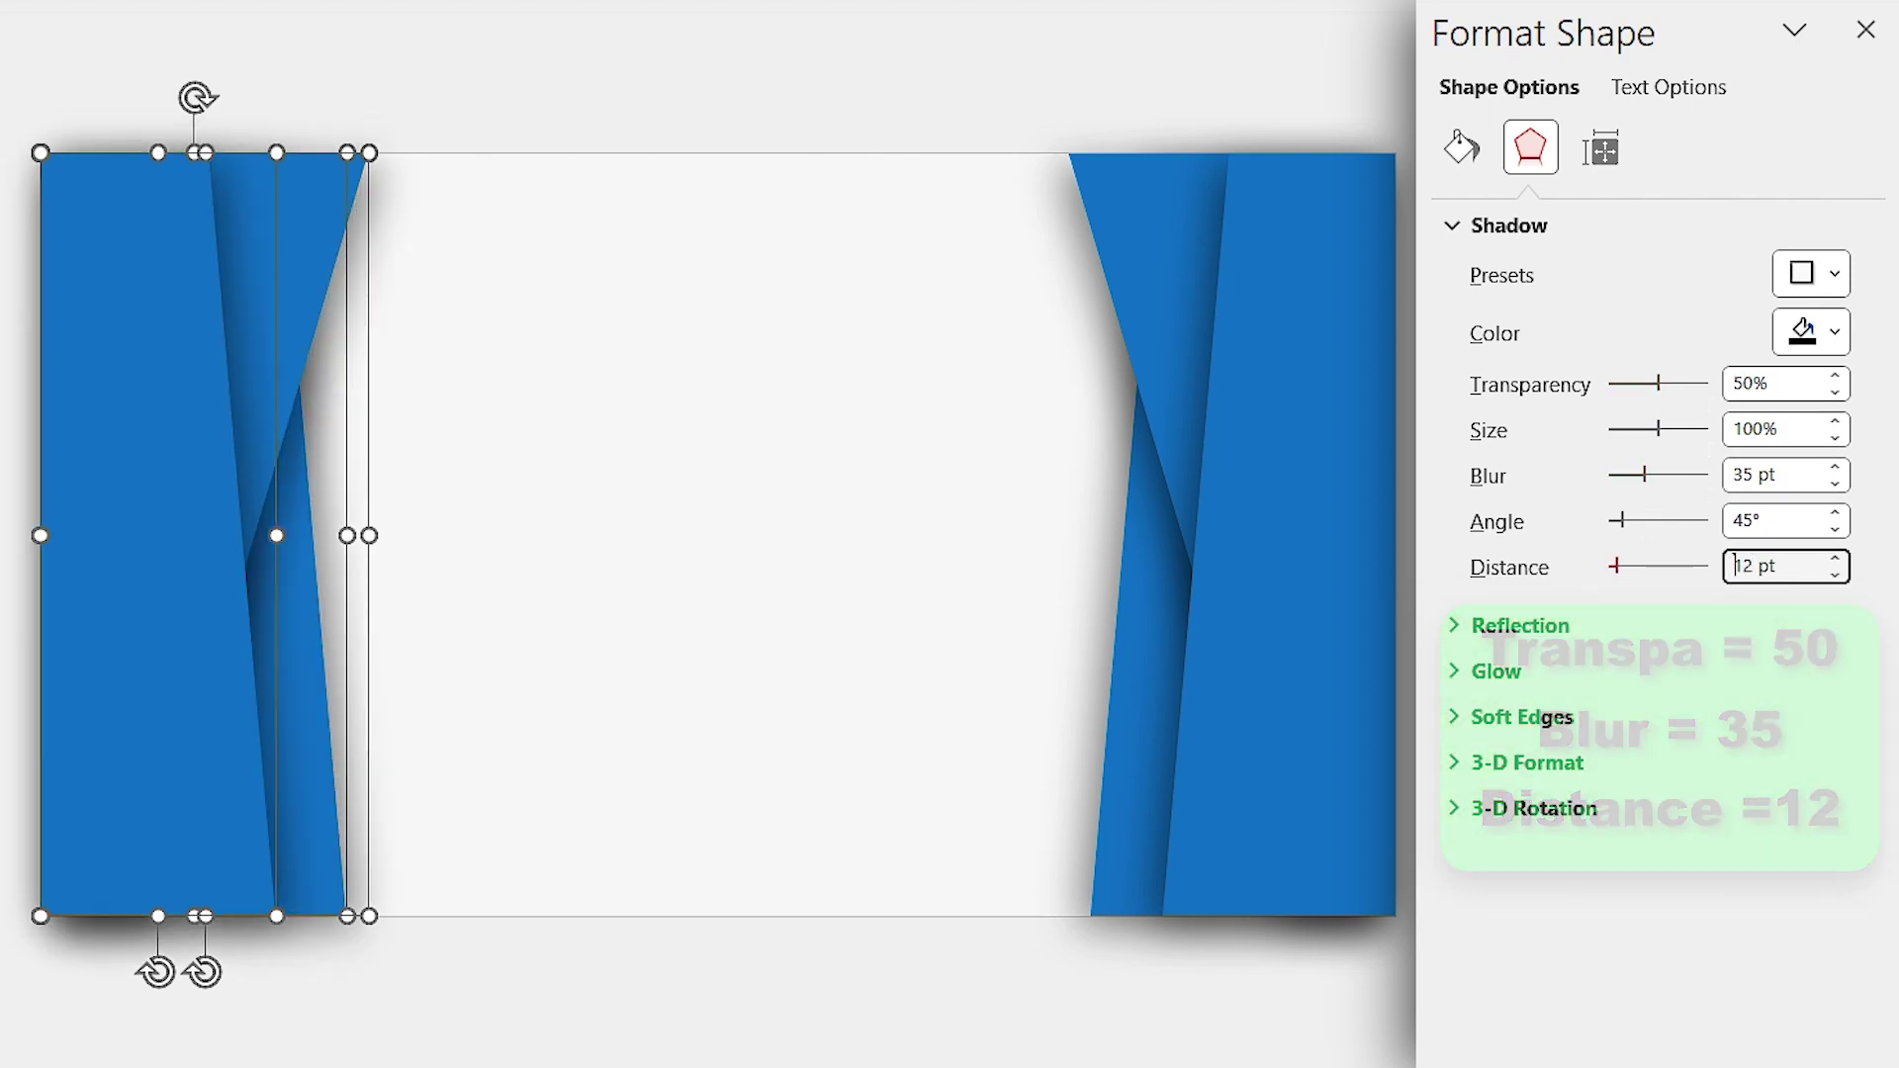
{"action": "left_click", "coordinate": [598, 332]}
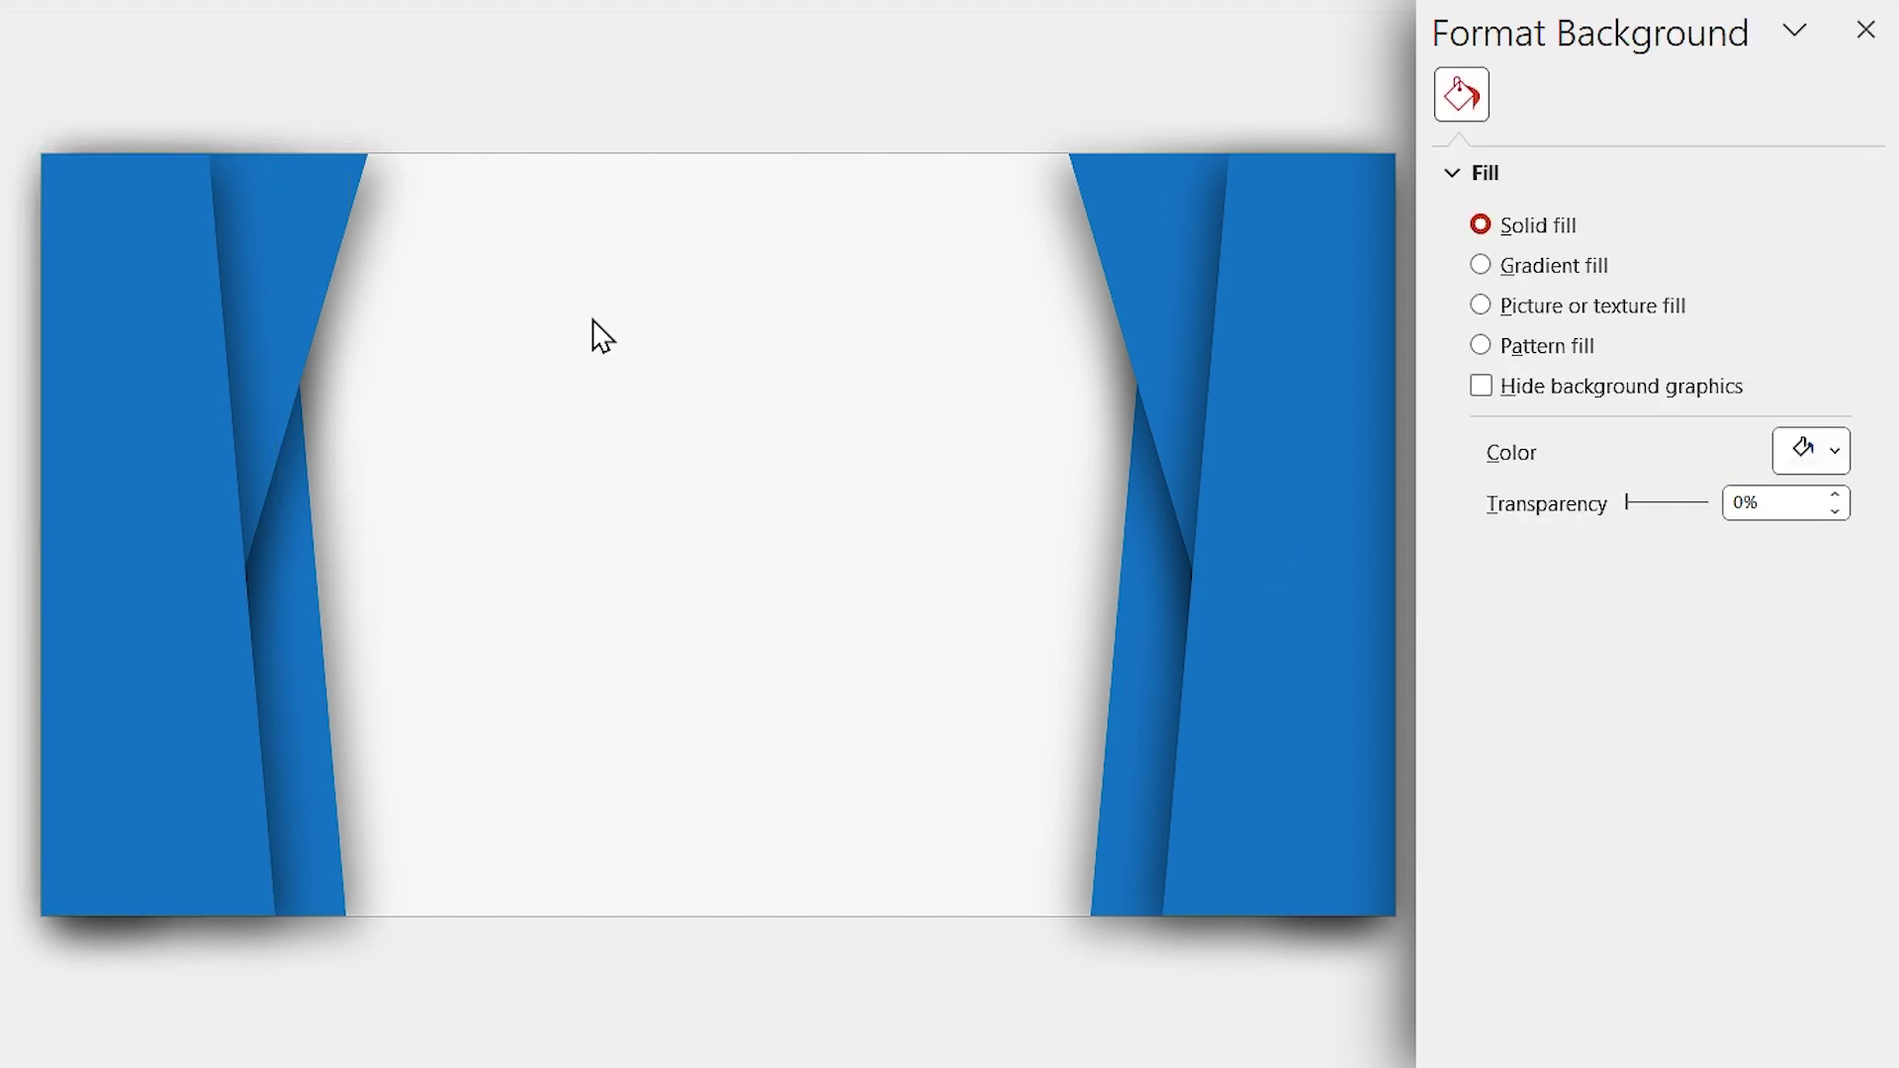
Make the slide background purple and draw an outline-free rectangle covering the whole slide.
{"action": "left_click", "coordinate": [1837, 453]}
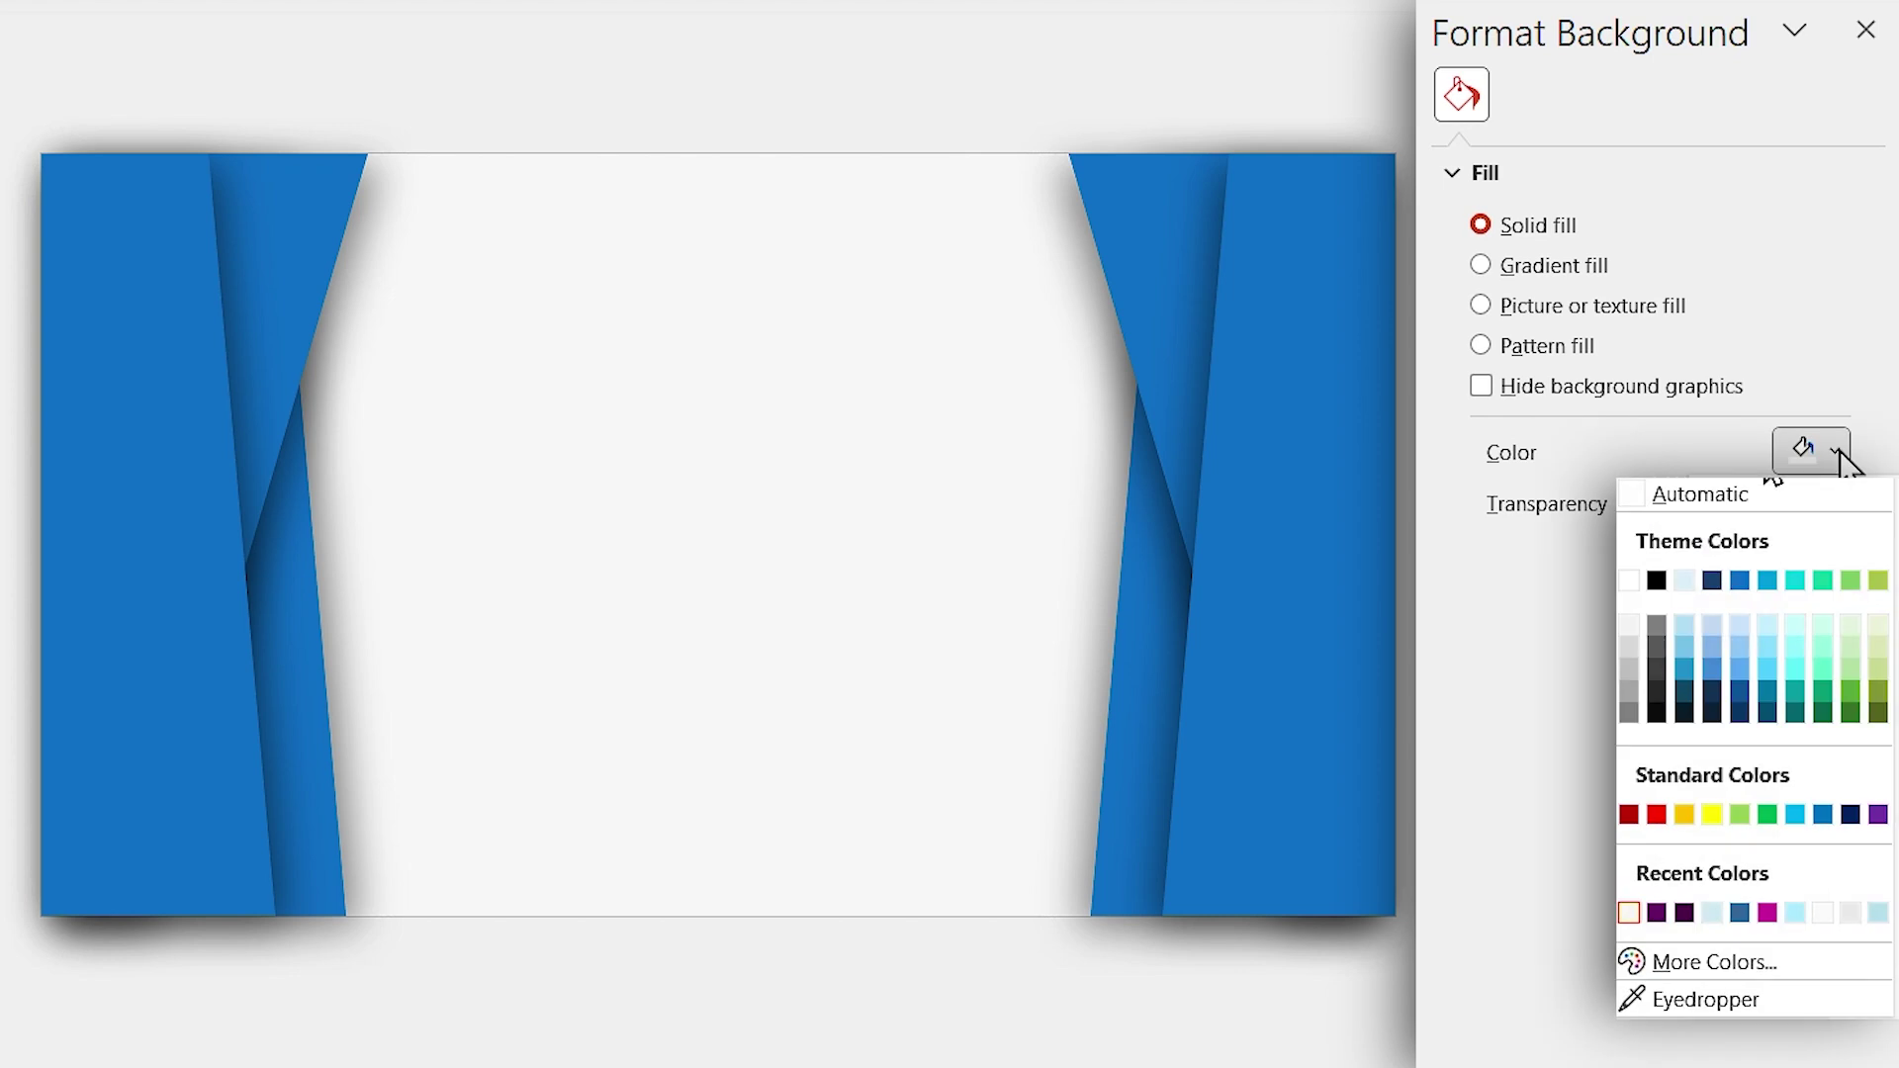
{"action": "left_click", "coordinate": [1657, 912]}
{"action": "left_click", "coordinate": [253, 28]}
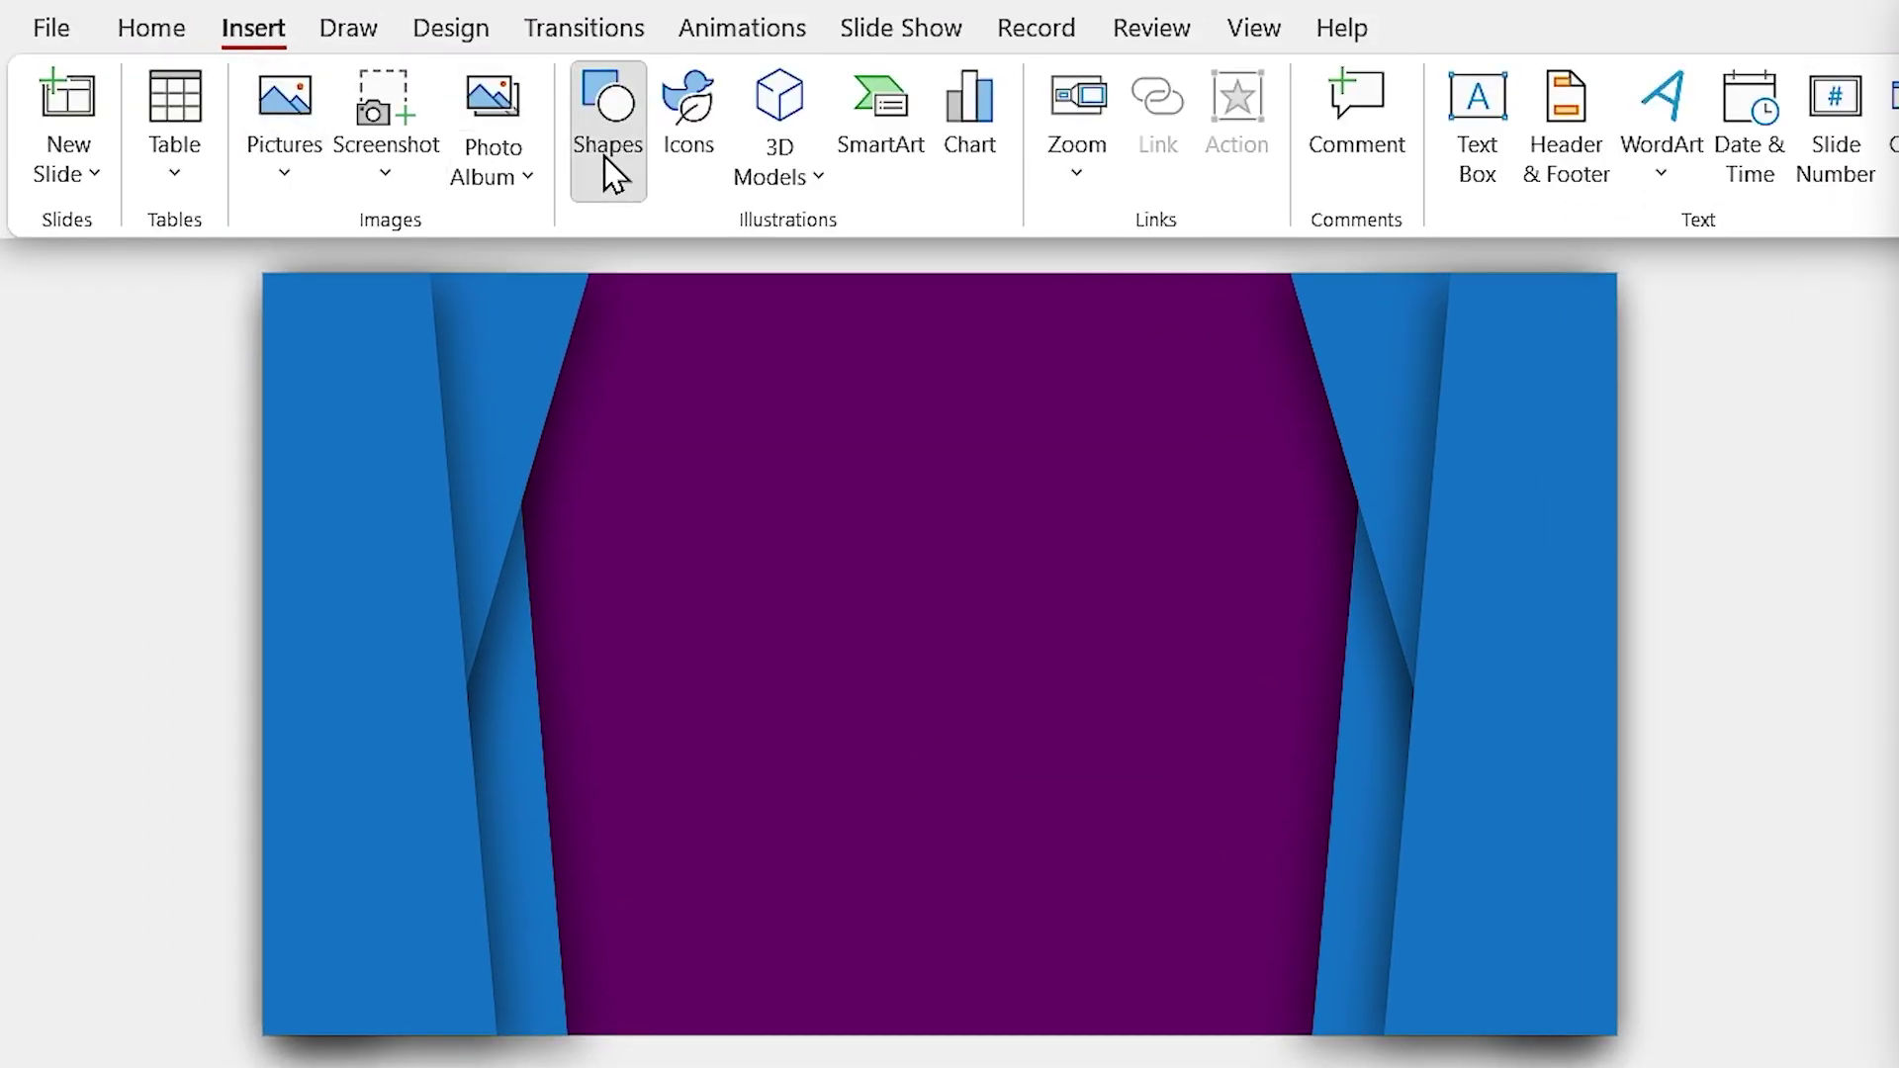
{"action": "left_click", "coordinate": [607, 118]}
{"action": "left_click", "coordinate": [733, 262]}
{"action": "left_click_drag", "start_coordinate": [268, 277], "coordinate": [1618, 1039]}
{"action": "left_click", "coordinate": [999, 130]}
{"action": "left_click", "coordinate": [1017, 643]}
Send the rectangle behind the blue panels, fill it light blue, then select every shape.
{"action": "right_click", "coordinate": [738, 514]}
{"action": "left_click", "coordinate": [846, 769]}
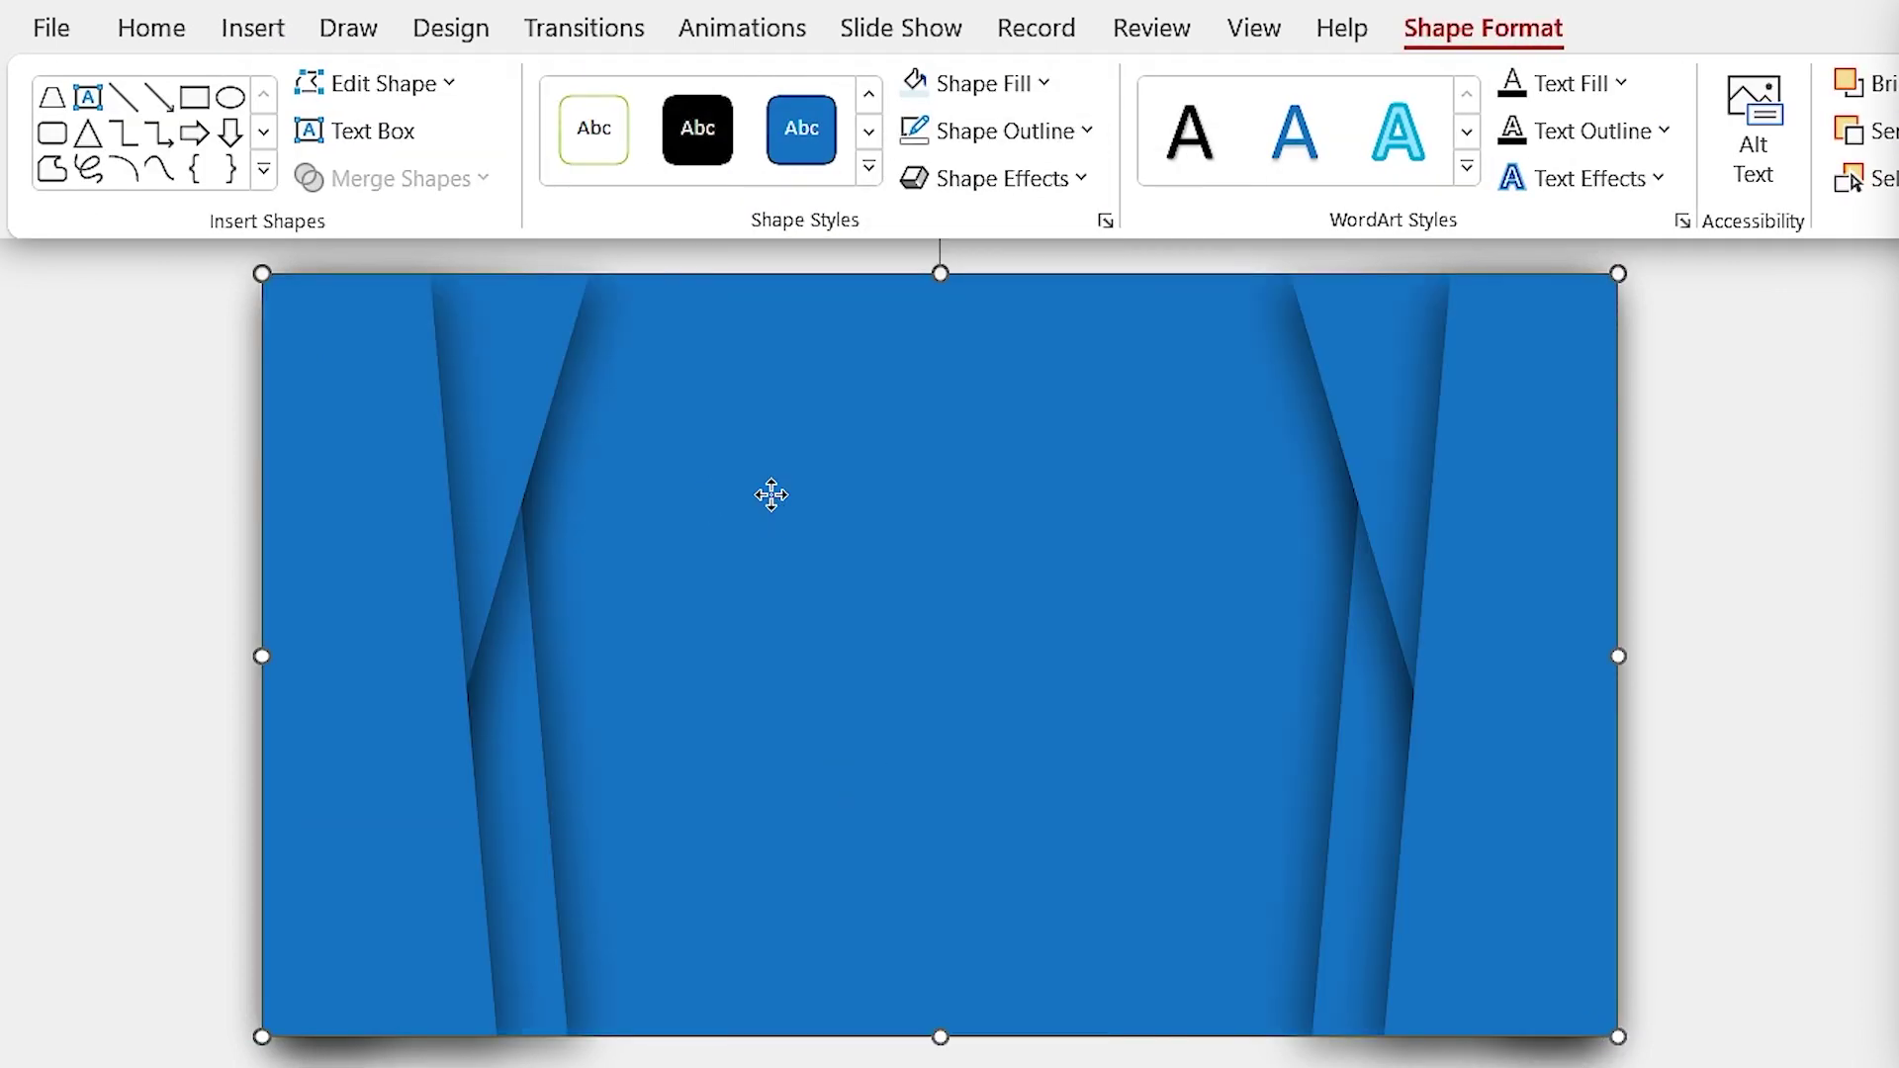
{"action": "left_click", "coordinate": [1017, 89]}
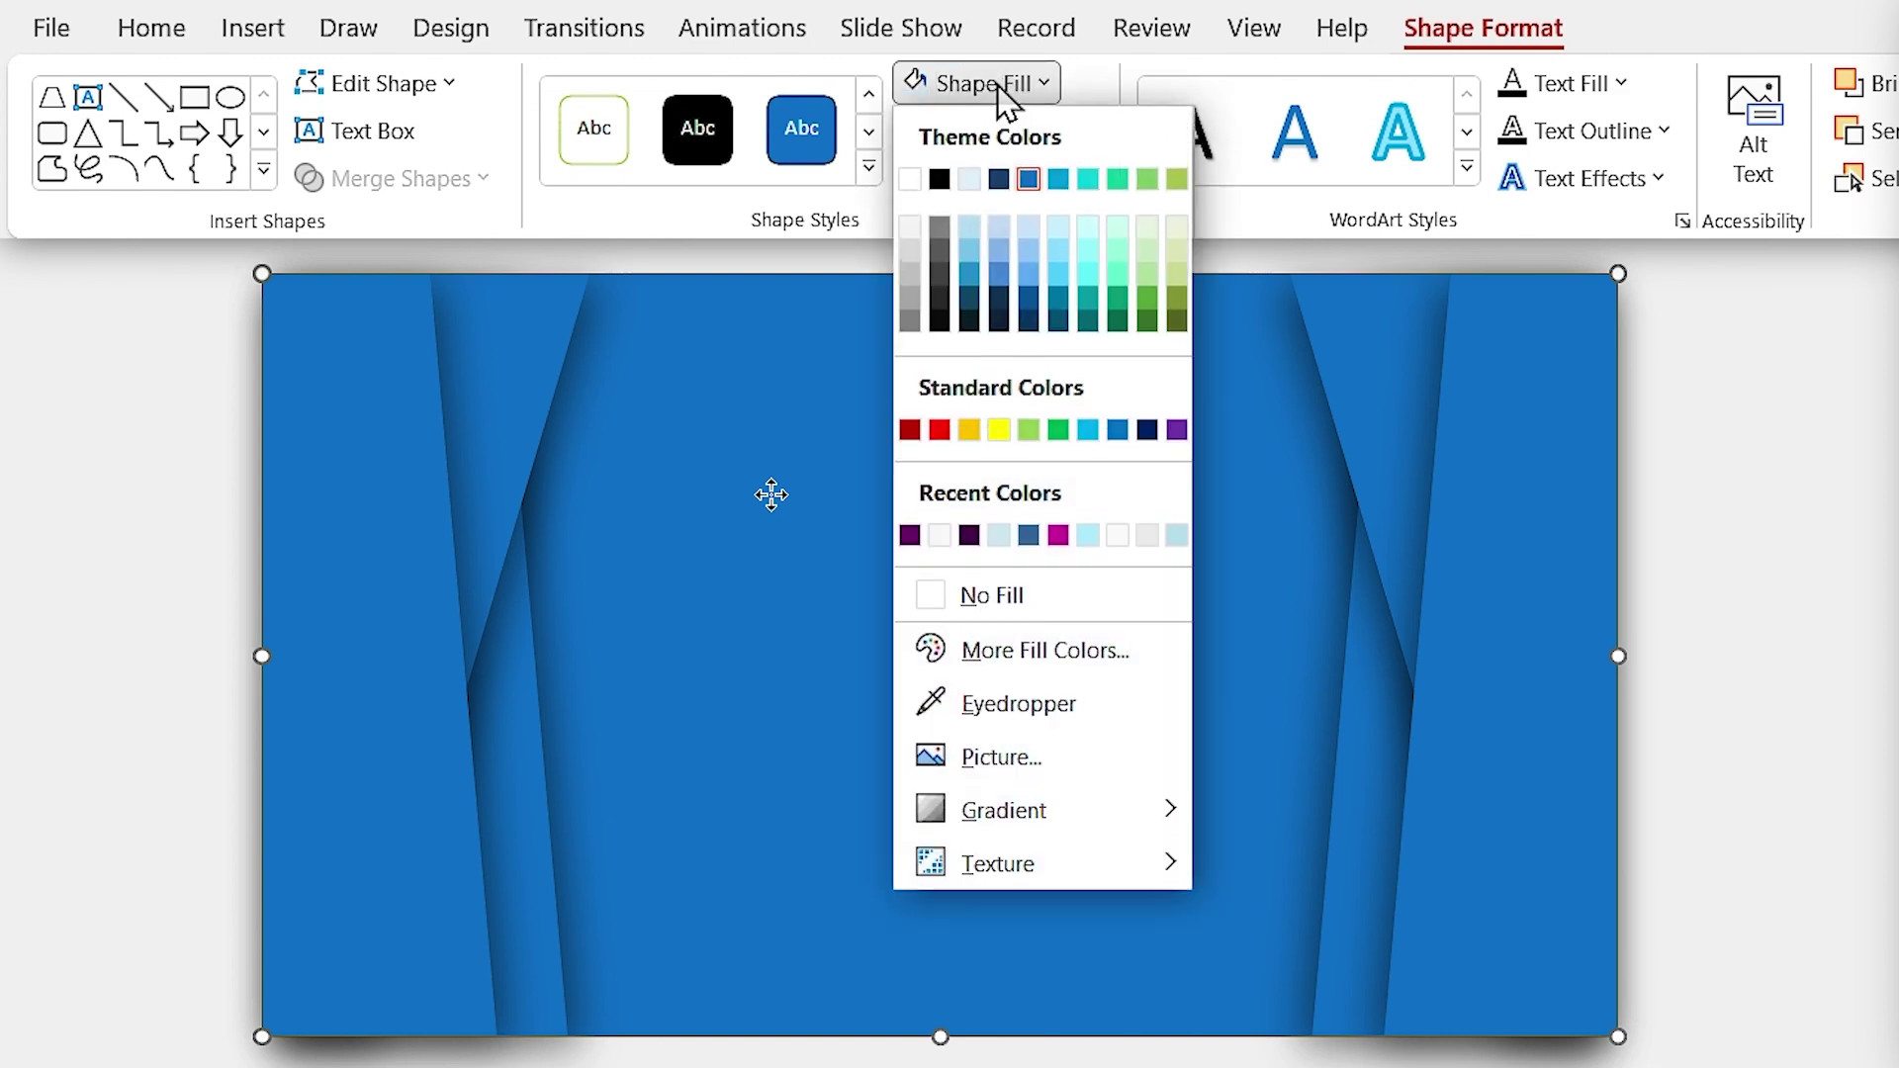
{"action": "left_click", "coordinate": [972, 182]}
{"action": "left_click", "coordinate": [1729, 900]}
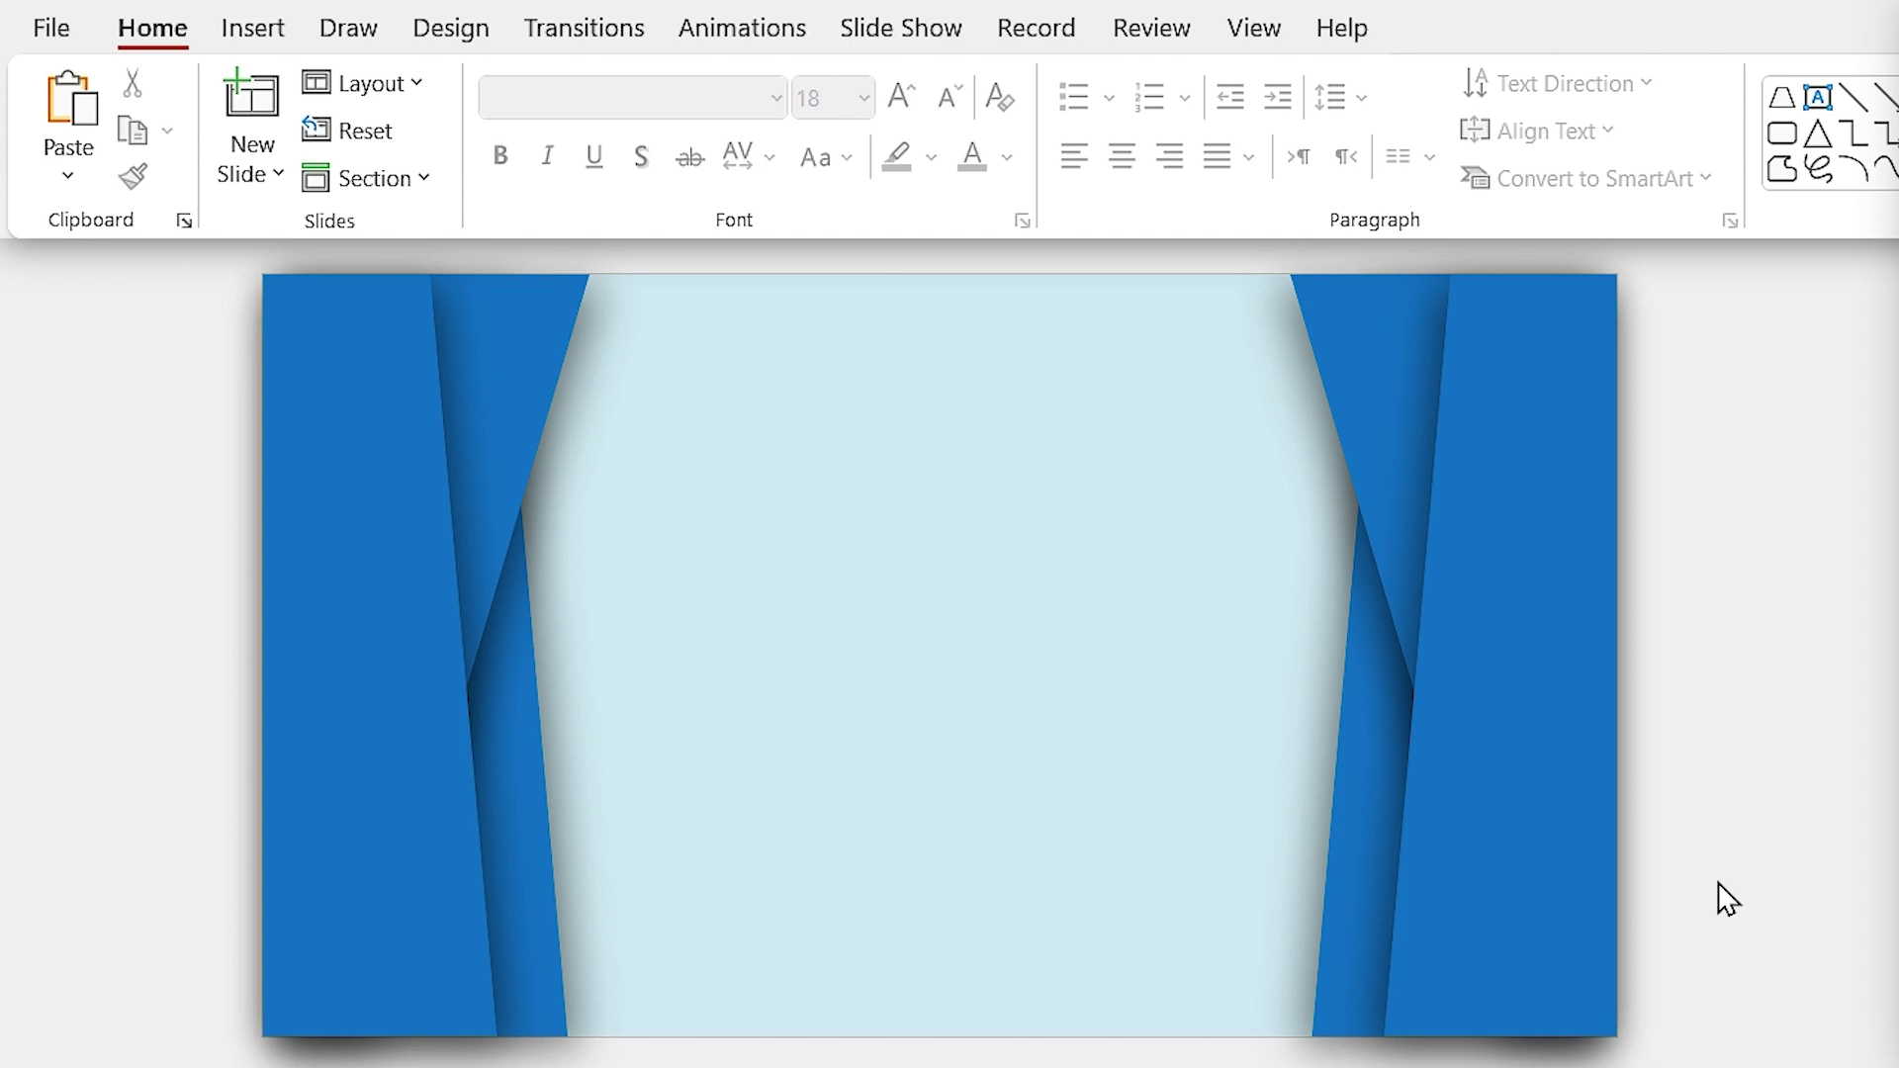
{"action": "key", "text": "ctrl+a"}
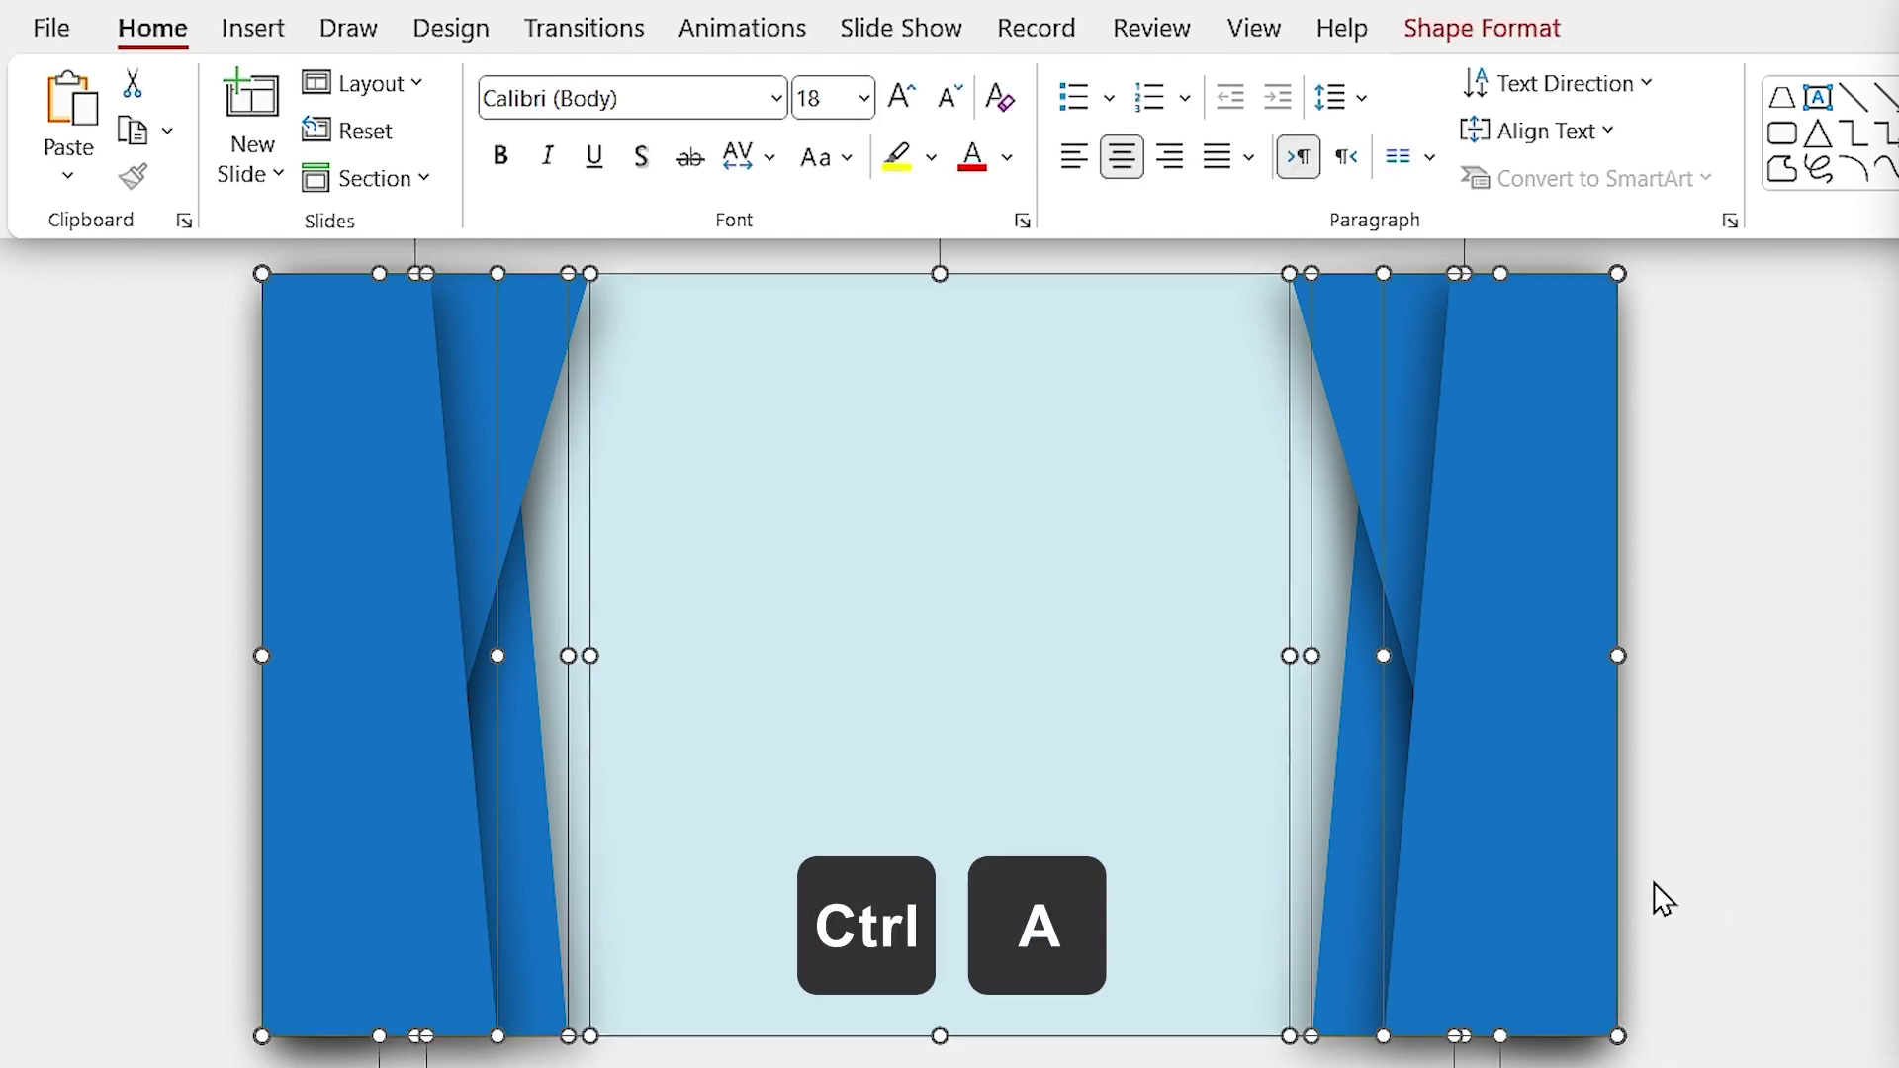
Apply the Grow/Shrink emphasis effect to all selected shapes and list the slide's animations.
{"action": "left_click", "coordinate": [738, 29]}
{"action": "scroll", "coordinate": [1430, 203], "scroll_direction": "right", "scroll_amount": 5}
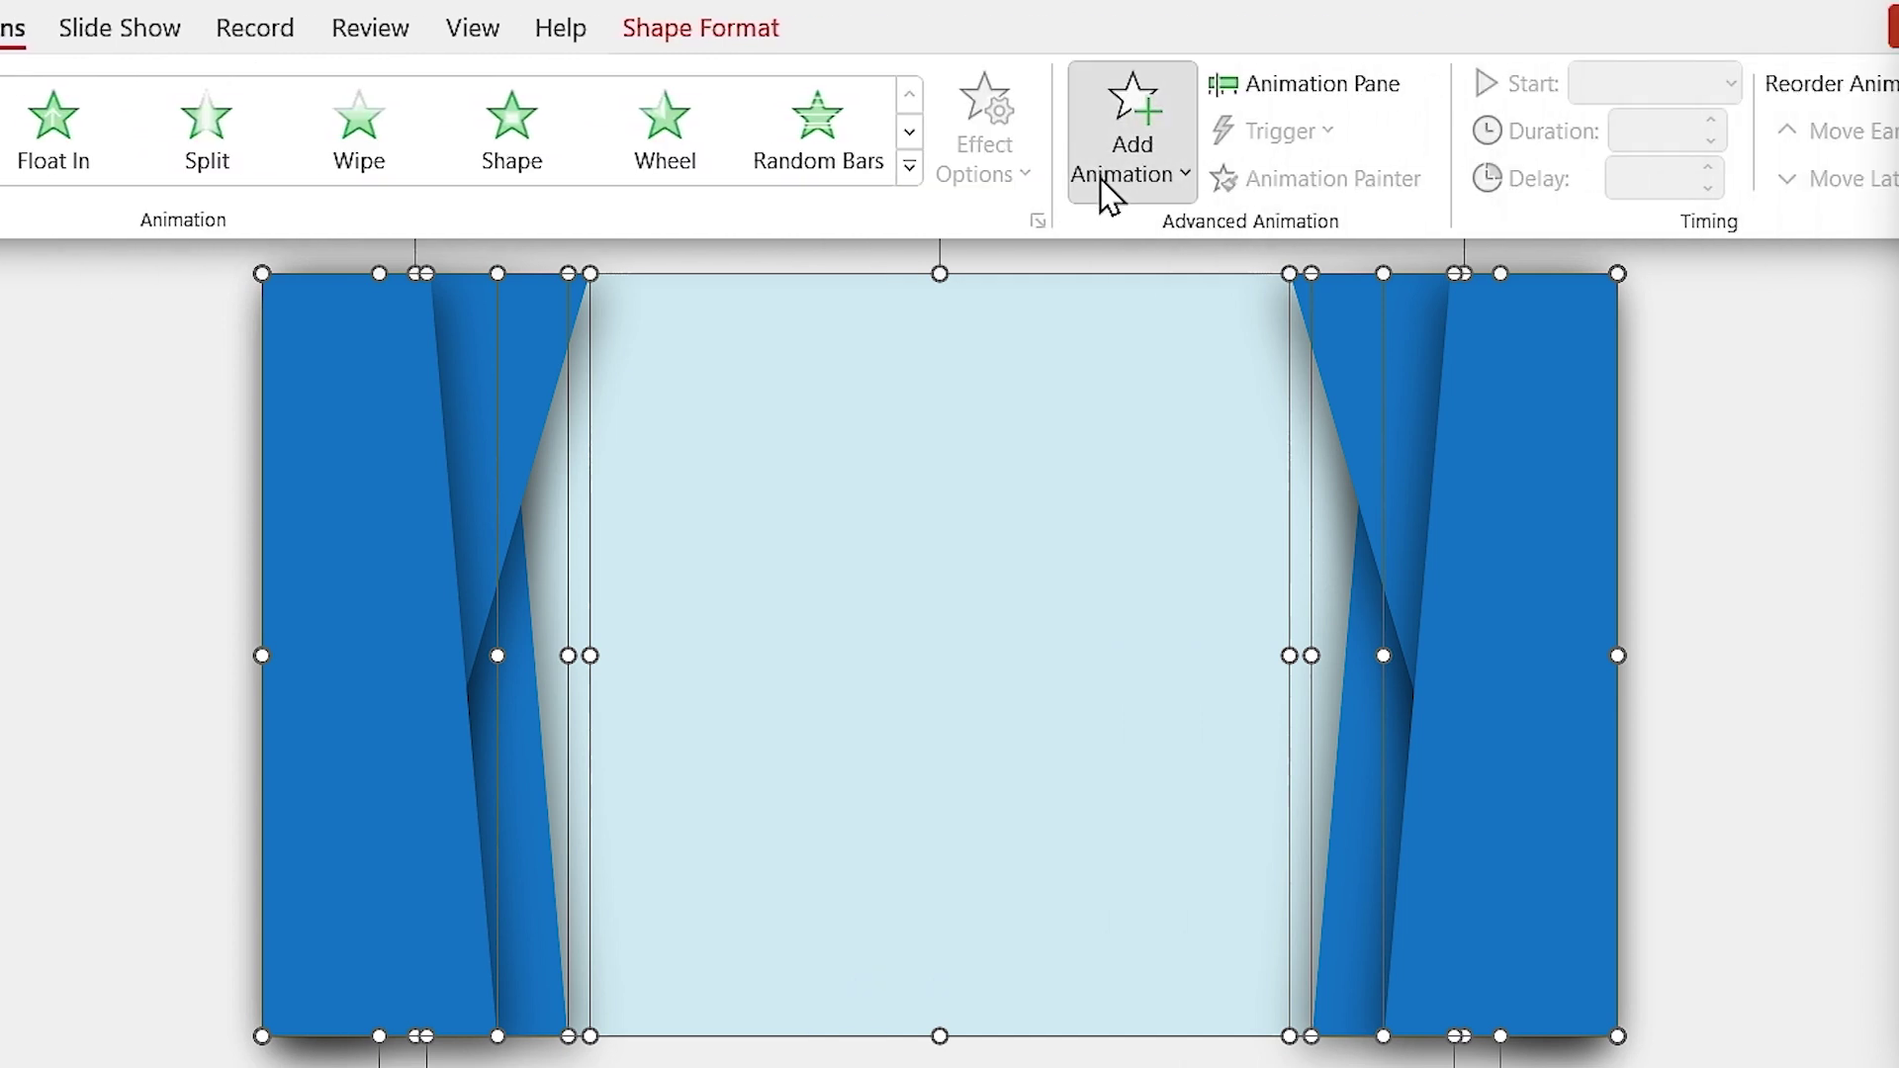
{"action": "left_click", "coordinate": [1110, 195]}
{"action": "left_click", "coordinate": [1756, 704]}
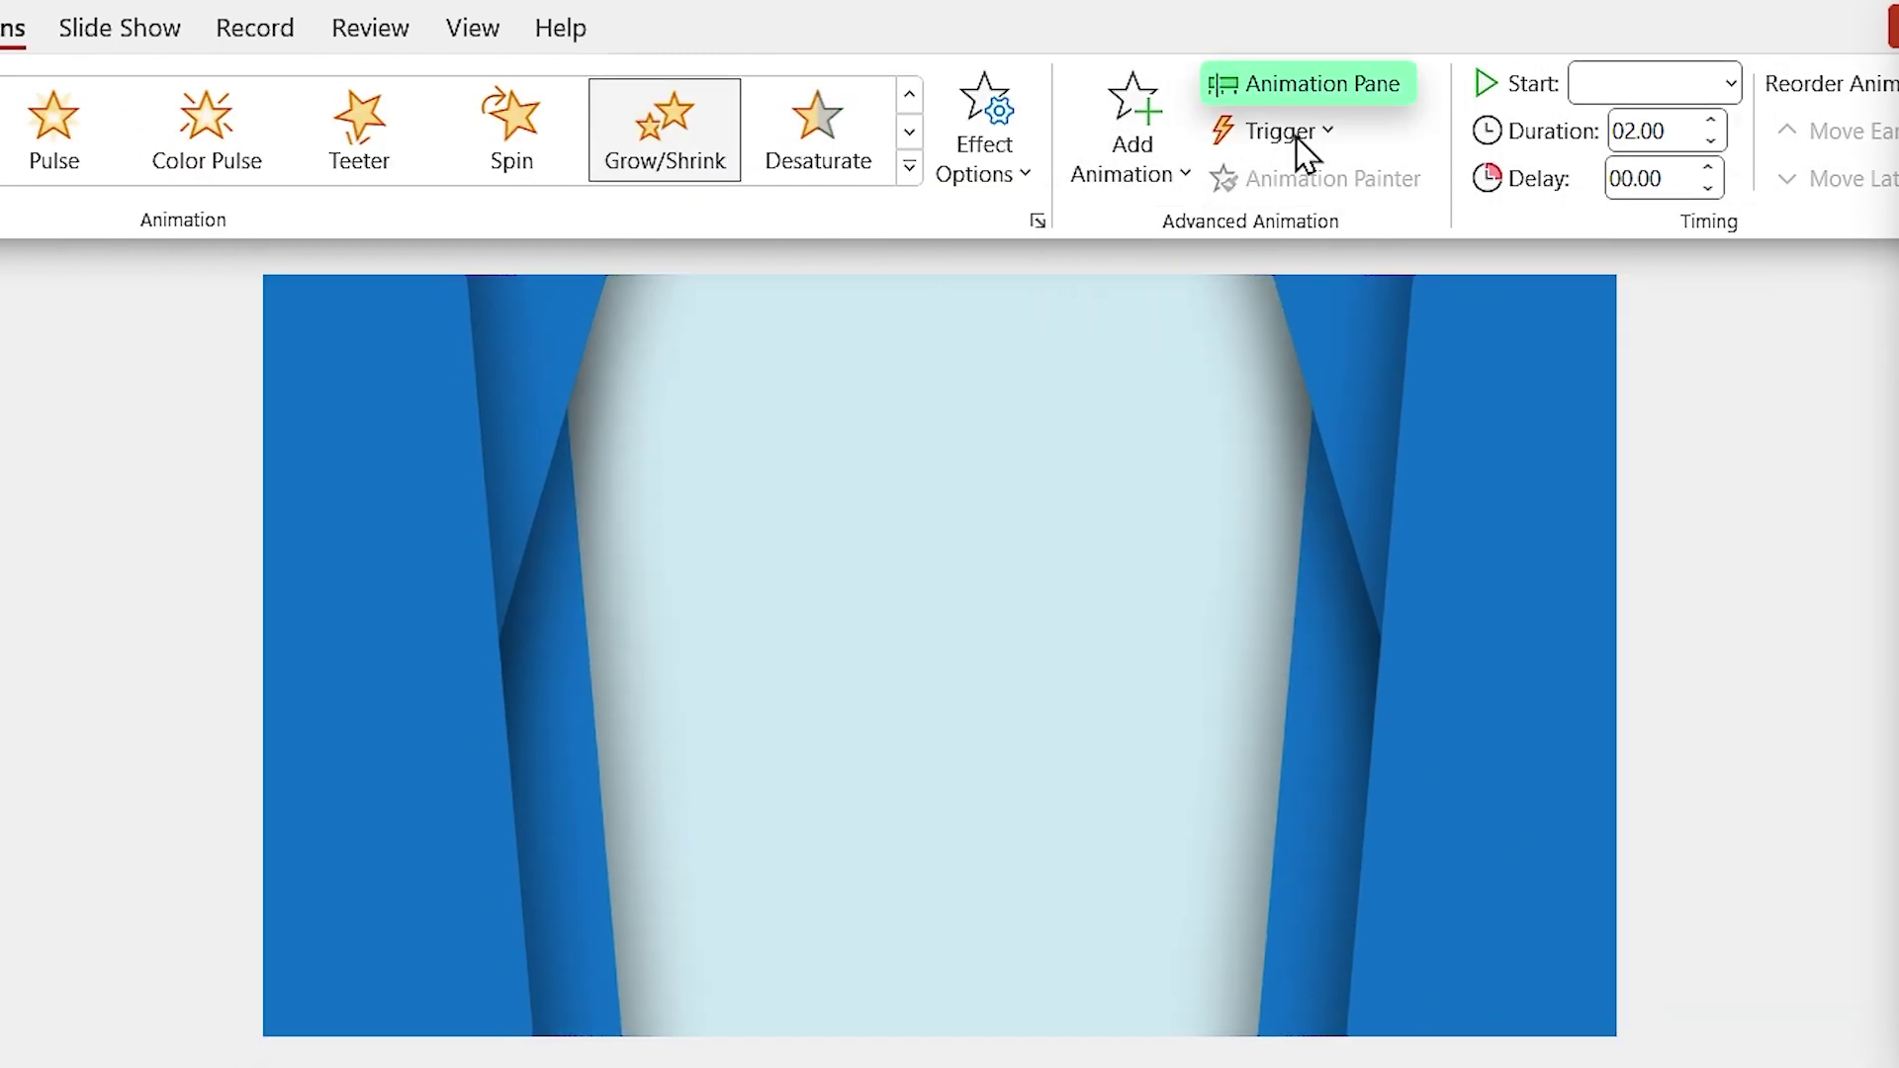
{"action": "left_click", "coordinate": [1306, 91]}
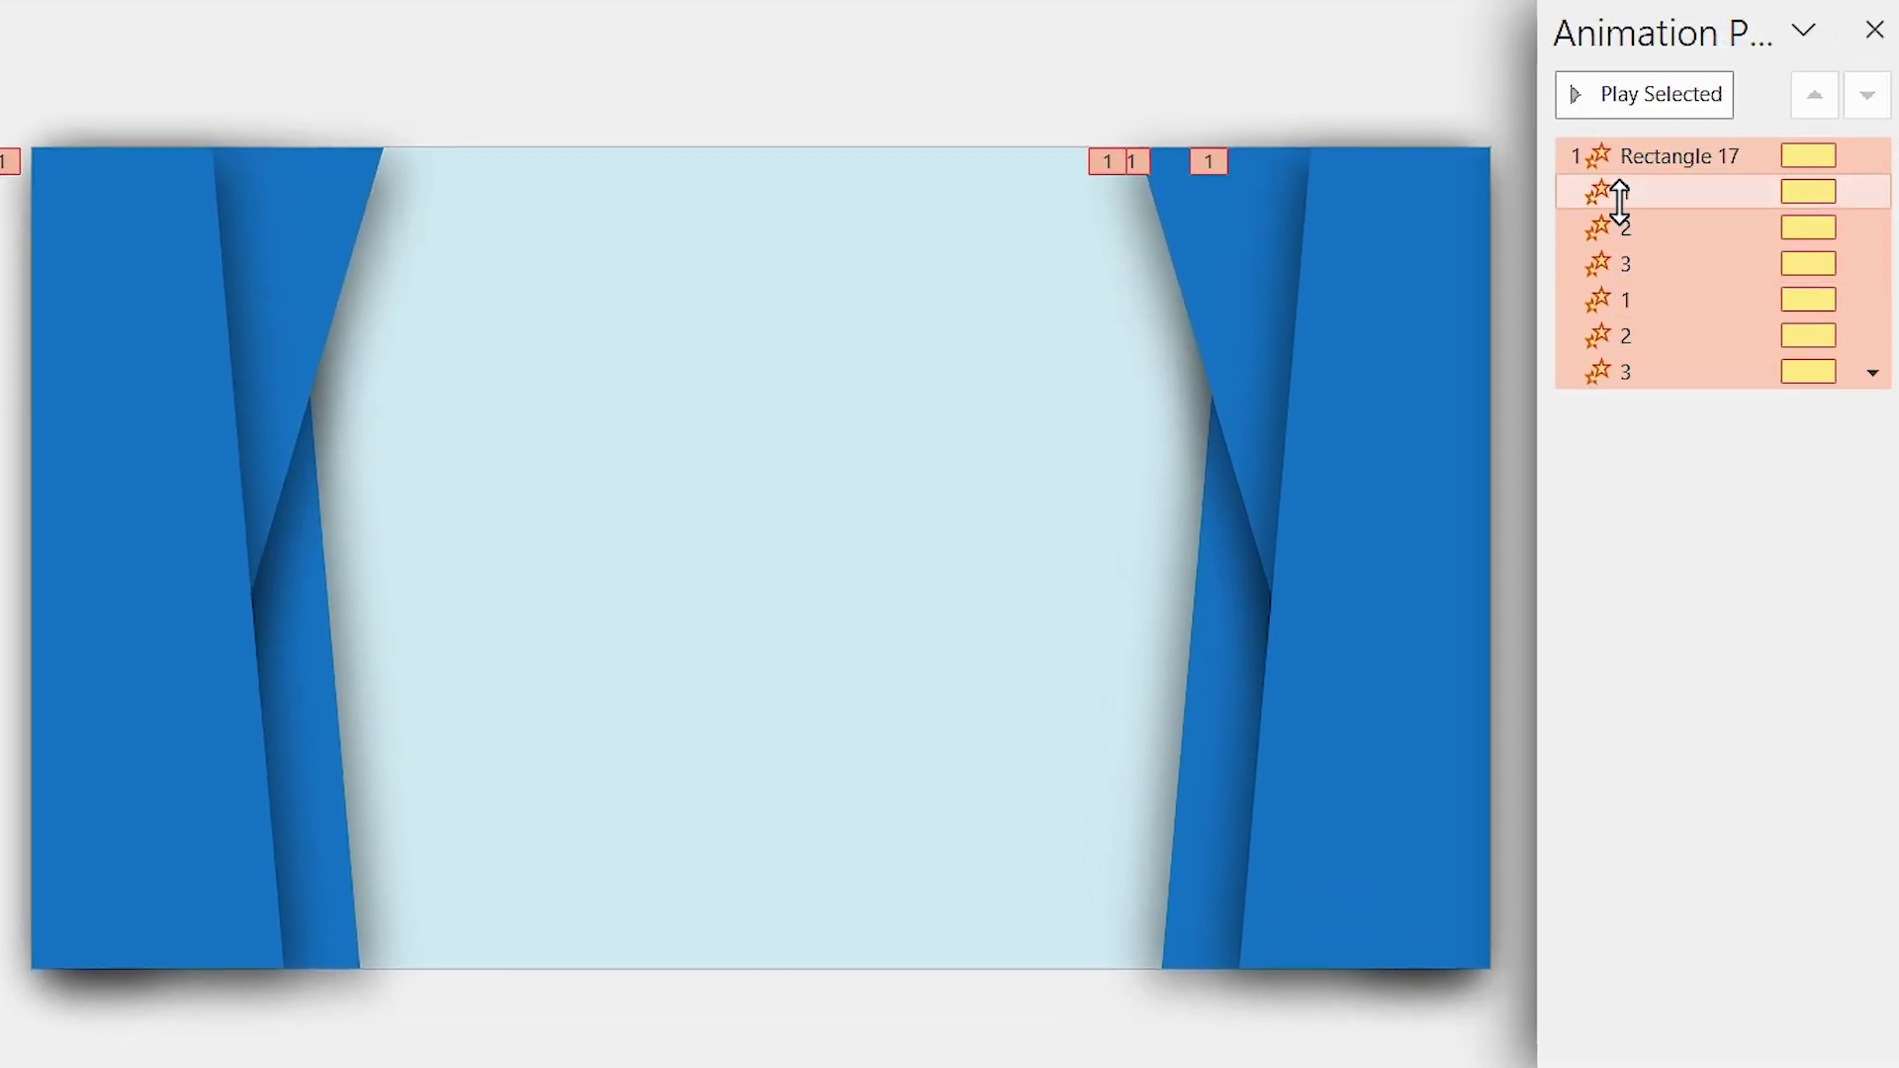
Set the grow effects to start With Previous, last 5 seconds, and repeat until slide end.
{"action": "right_click", "coordinate": [1619, 202]}
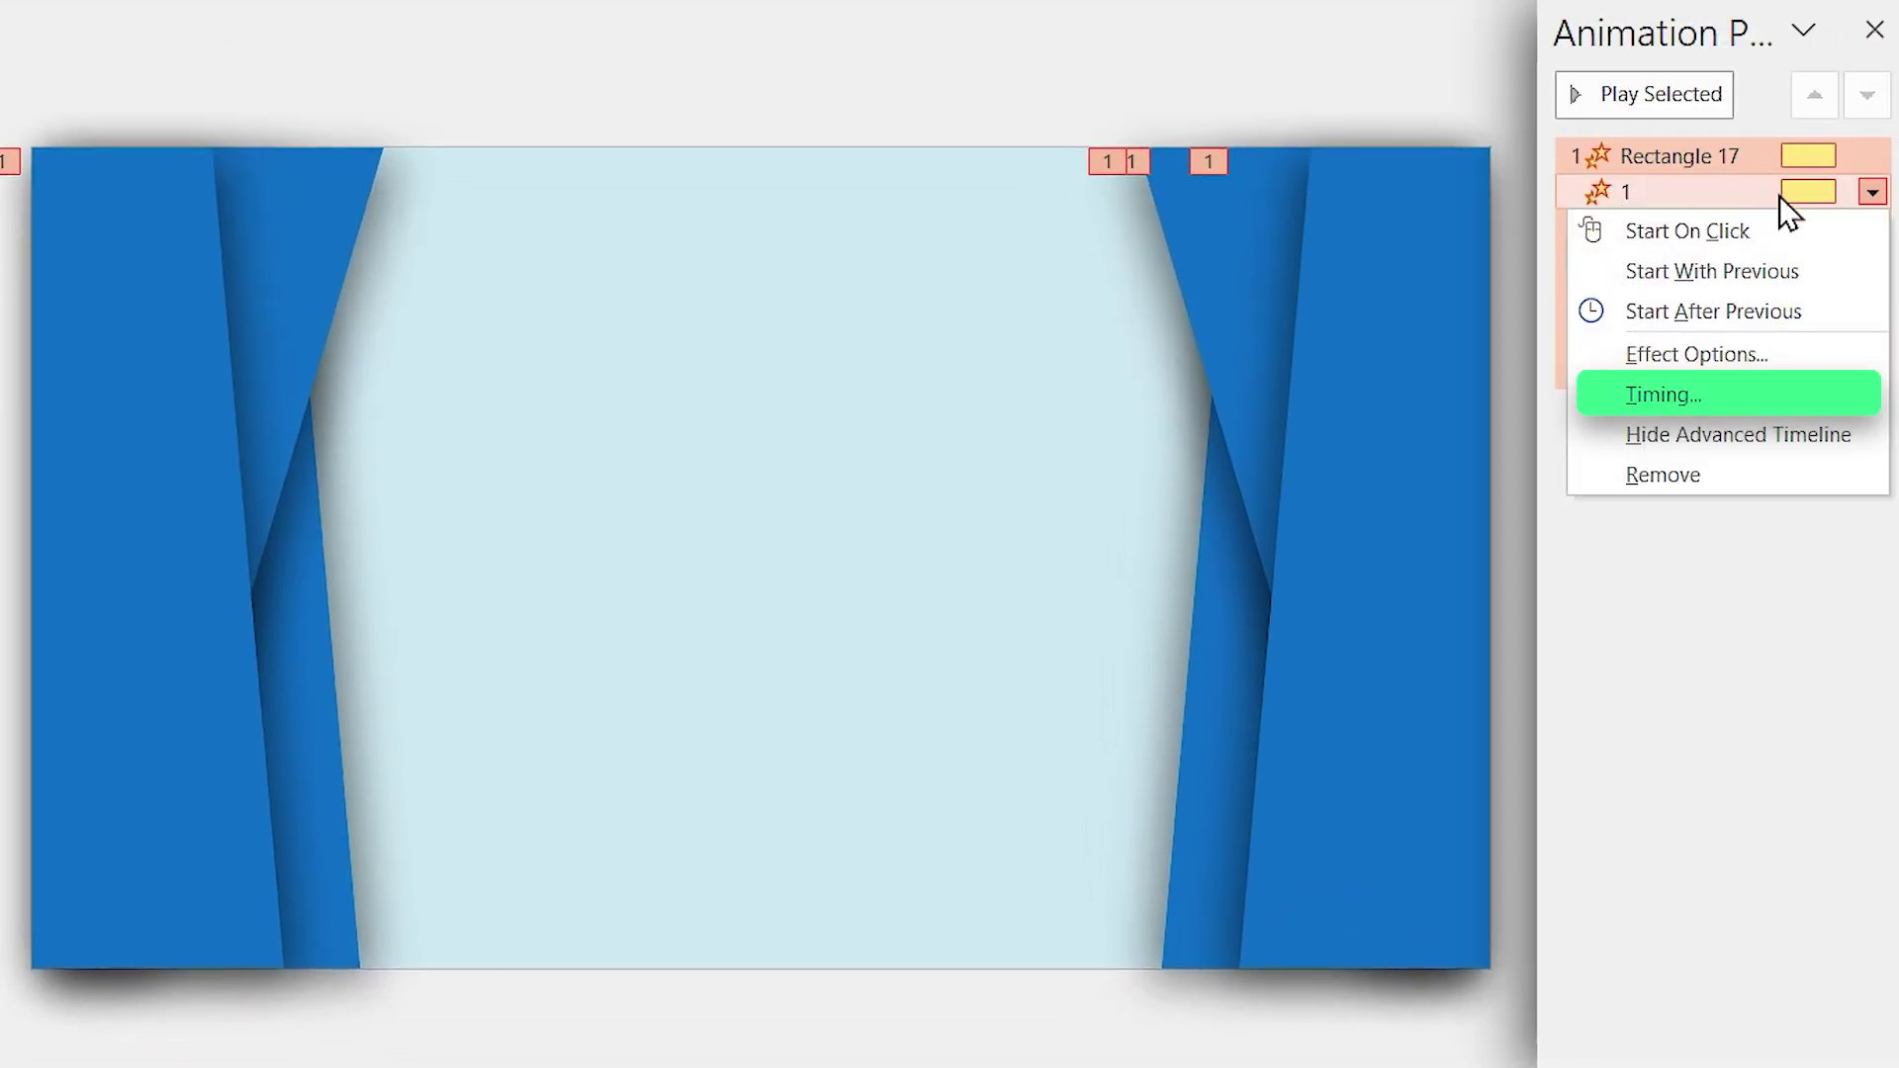
{"action": "left_click", "coordinate": [1663, 395]}
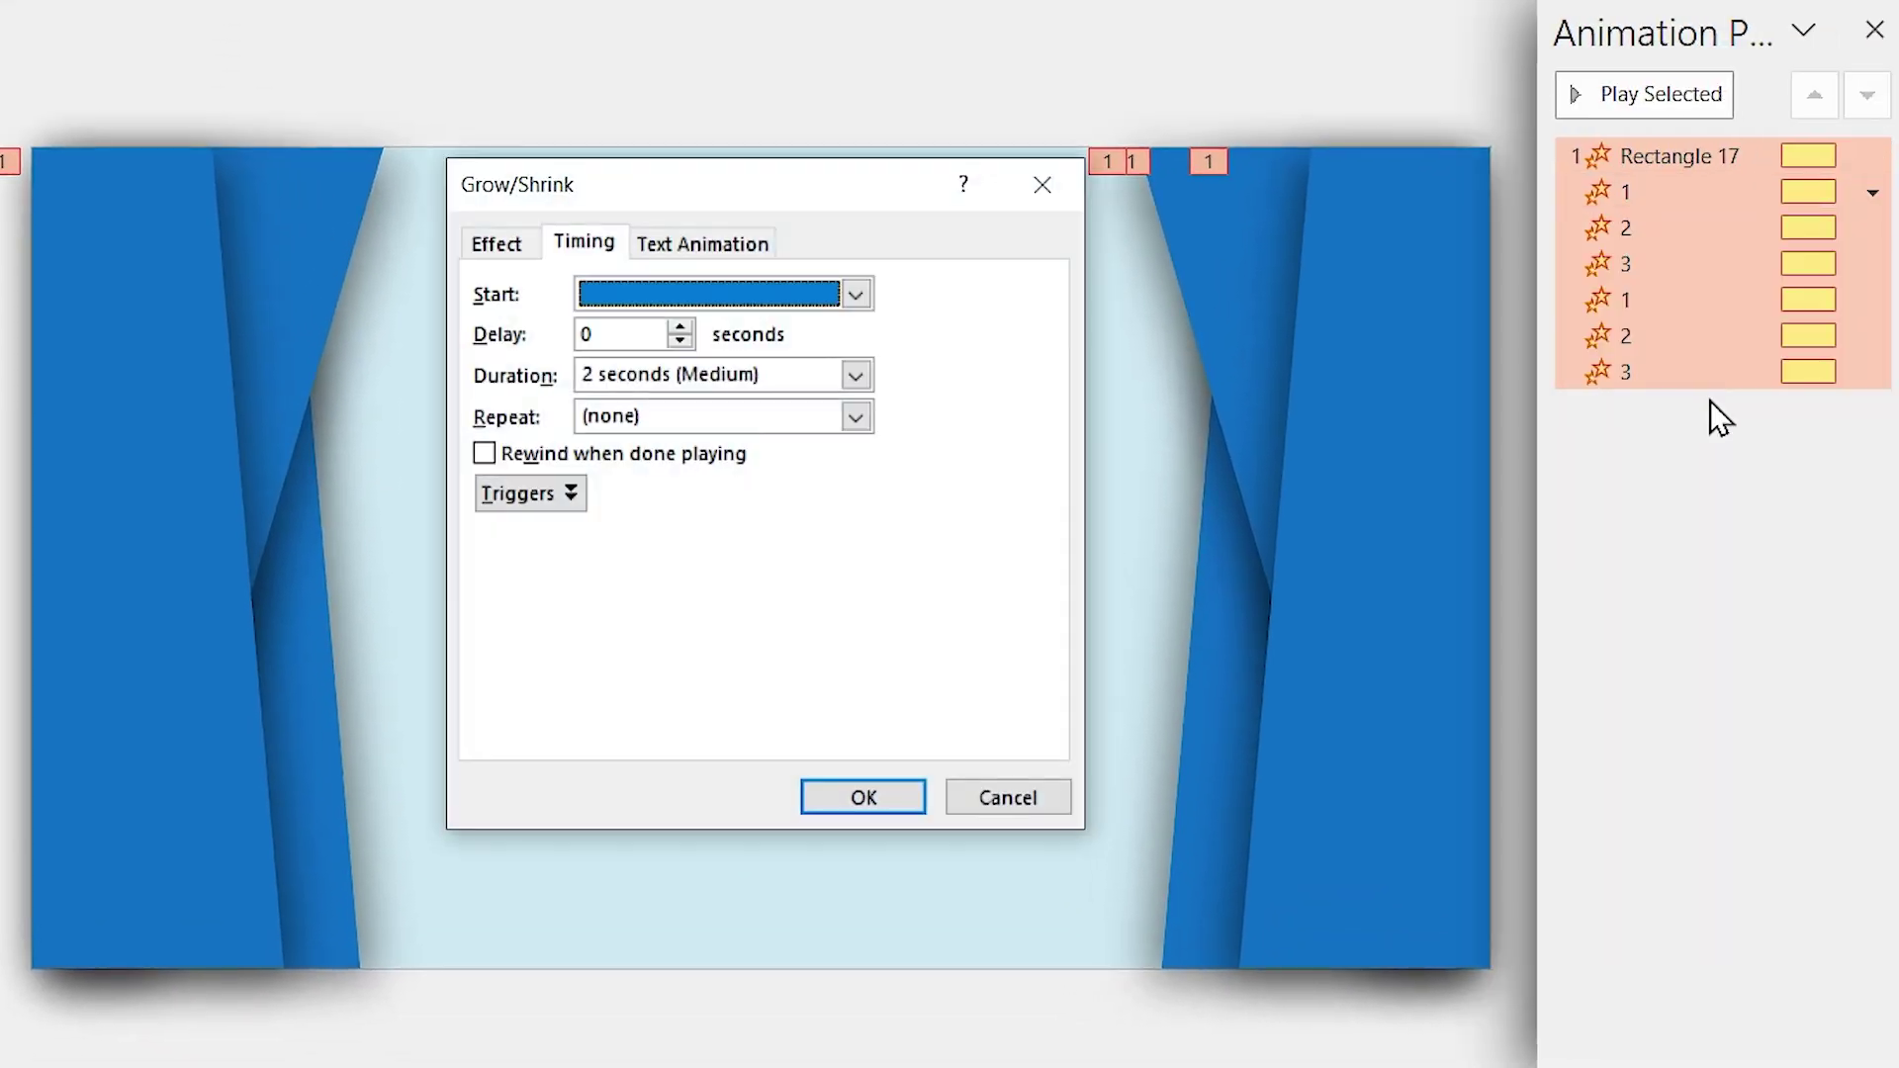
{"action": "left_click", "coordinate": [857, 294]}
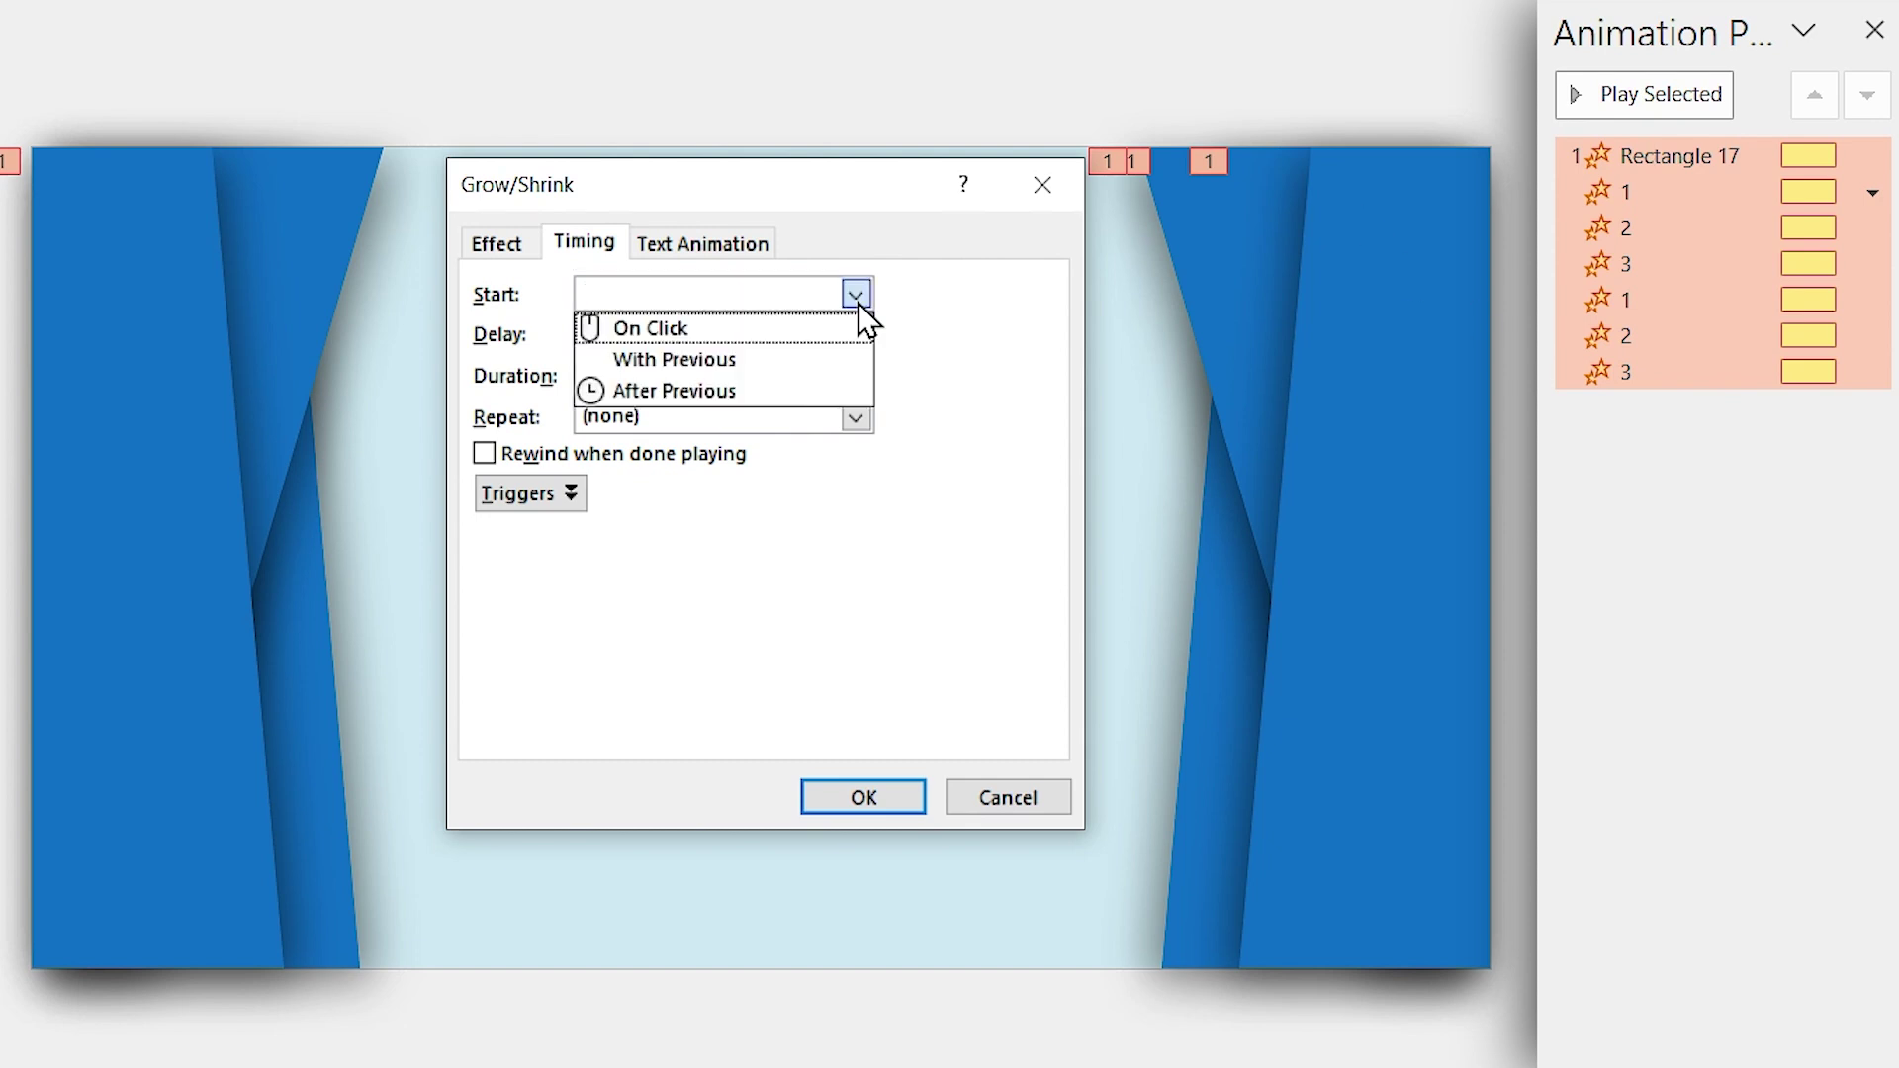
{"action": "left_click", "coordinate": [749, 362]}
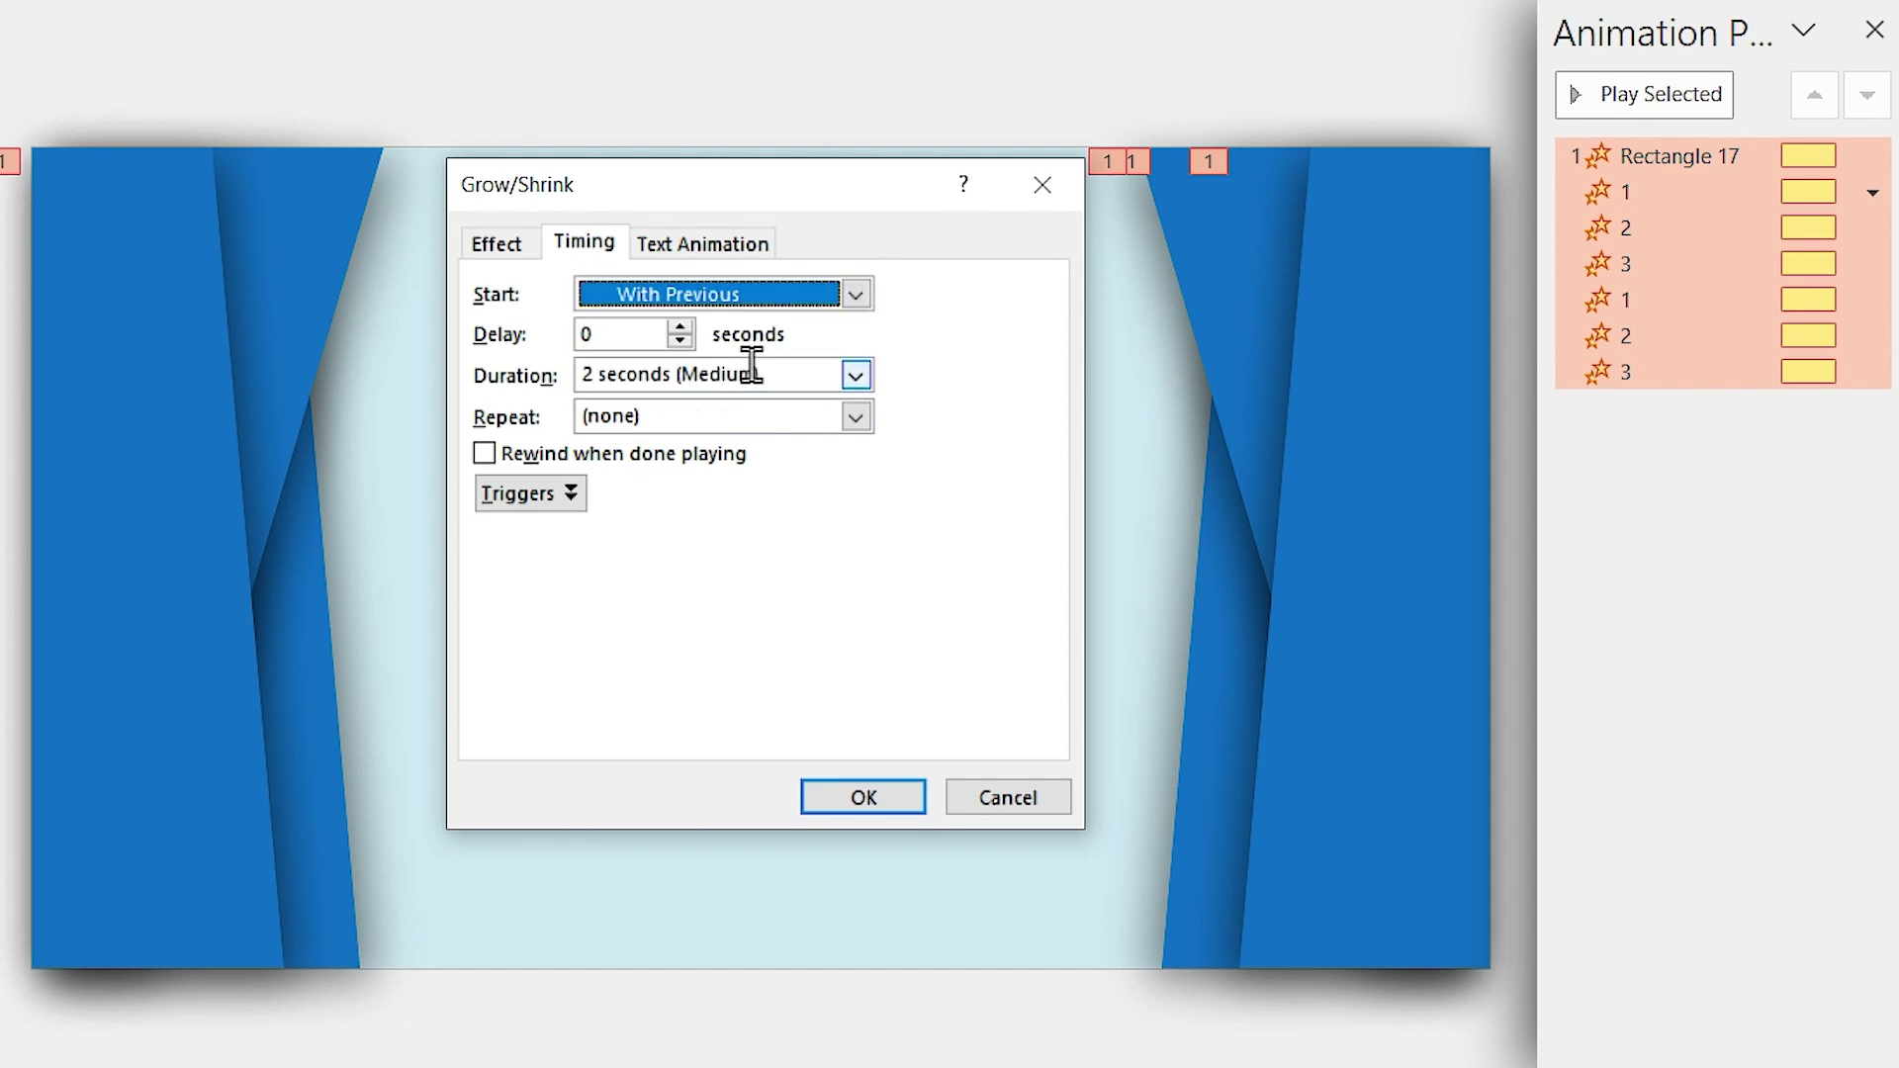
{"action": "left_click", "coordinate": [856, 374]}
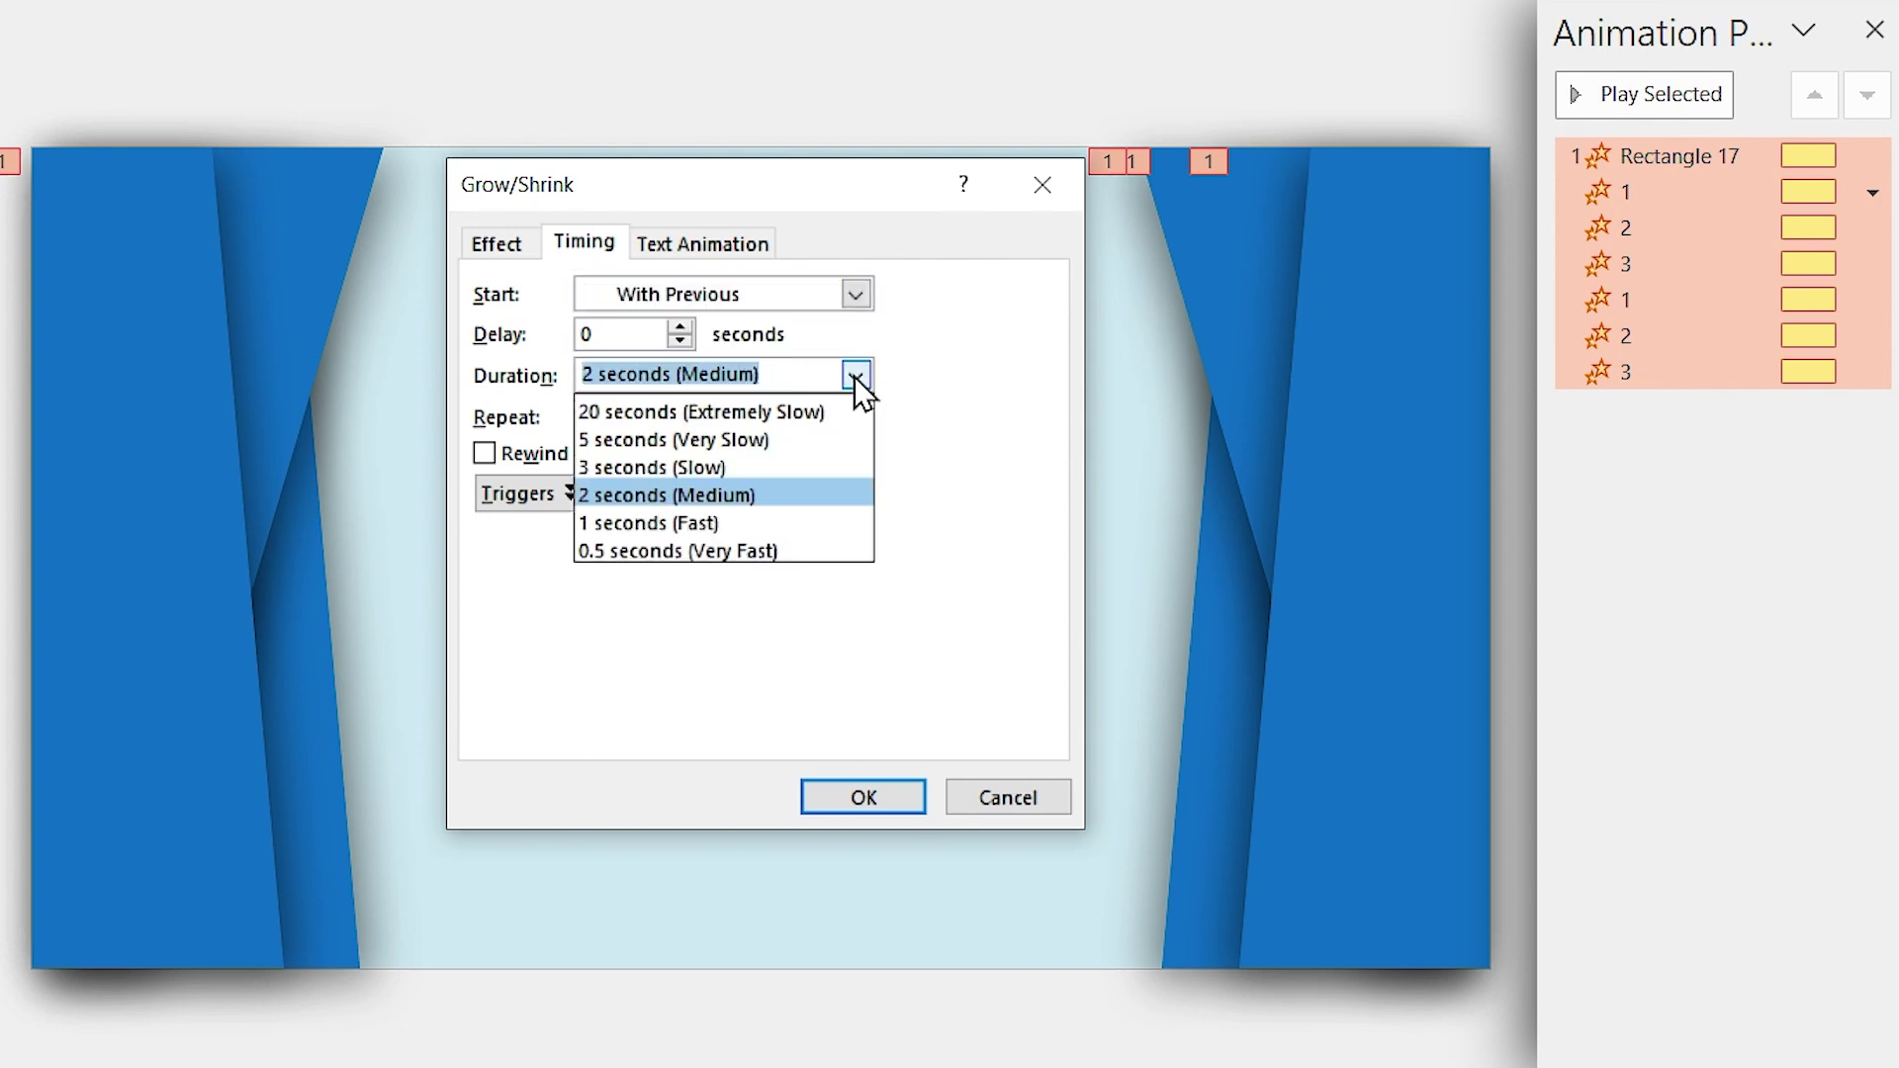
{"action": "left_click", "coordinate": [654, 441]}
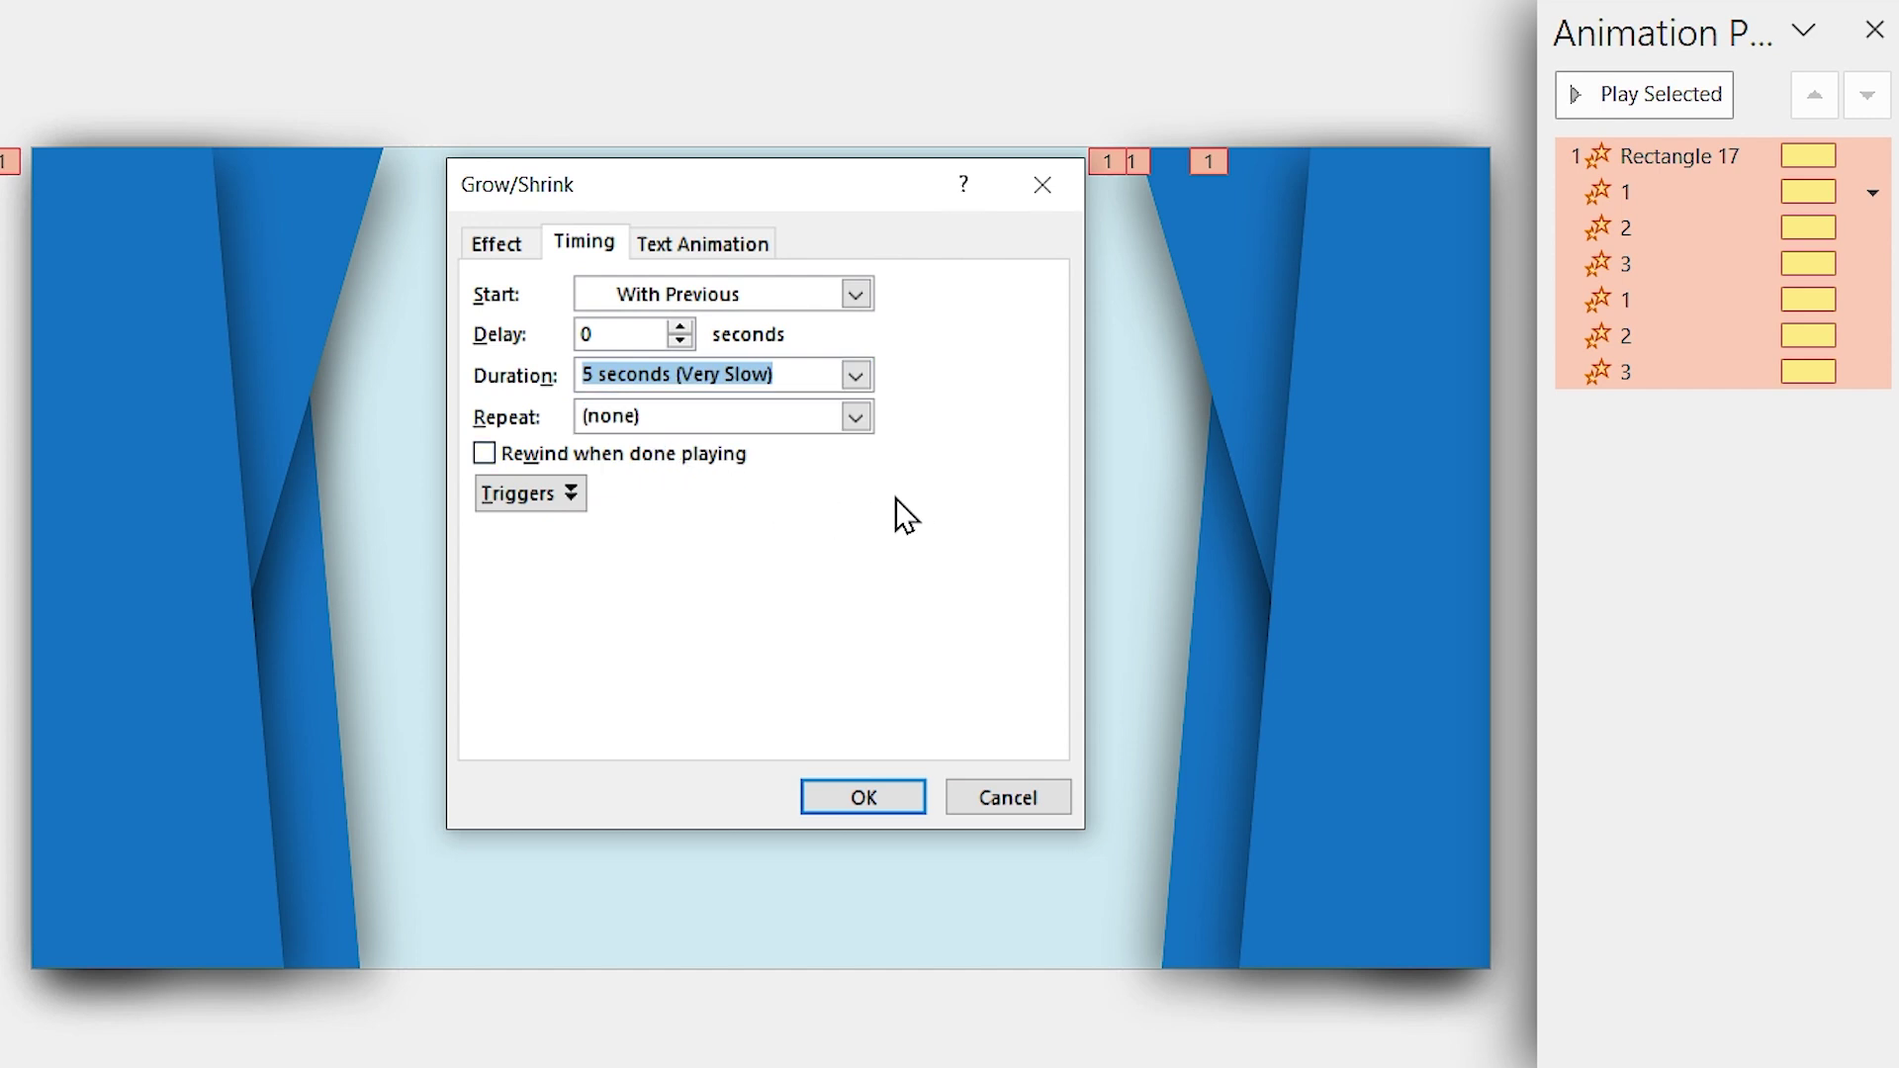
{"action": "left_click", "coordinate": [855, 416]}
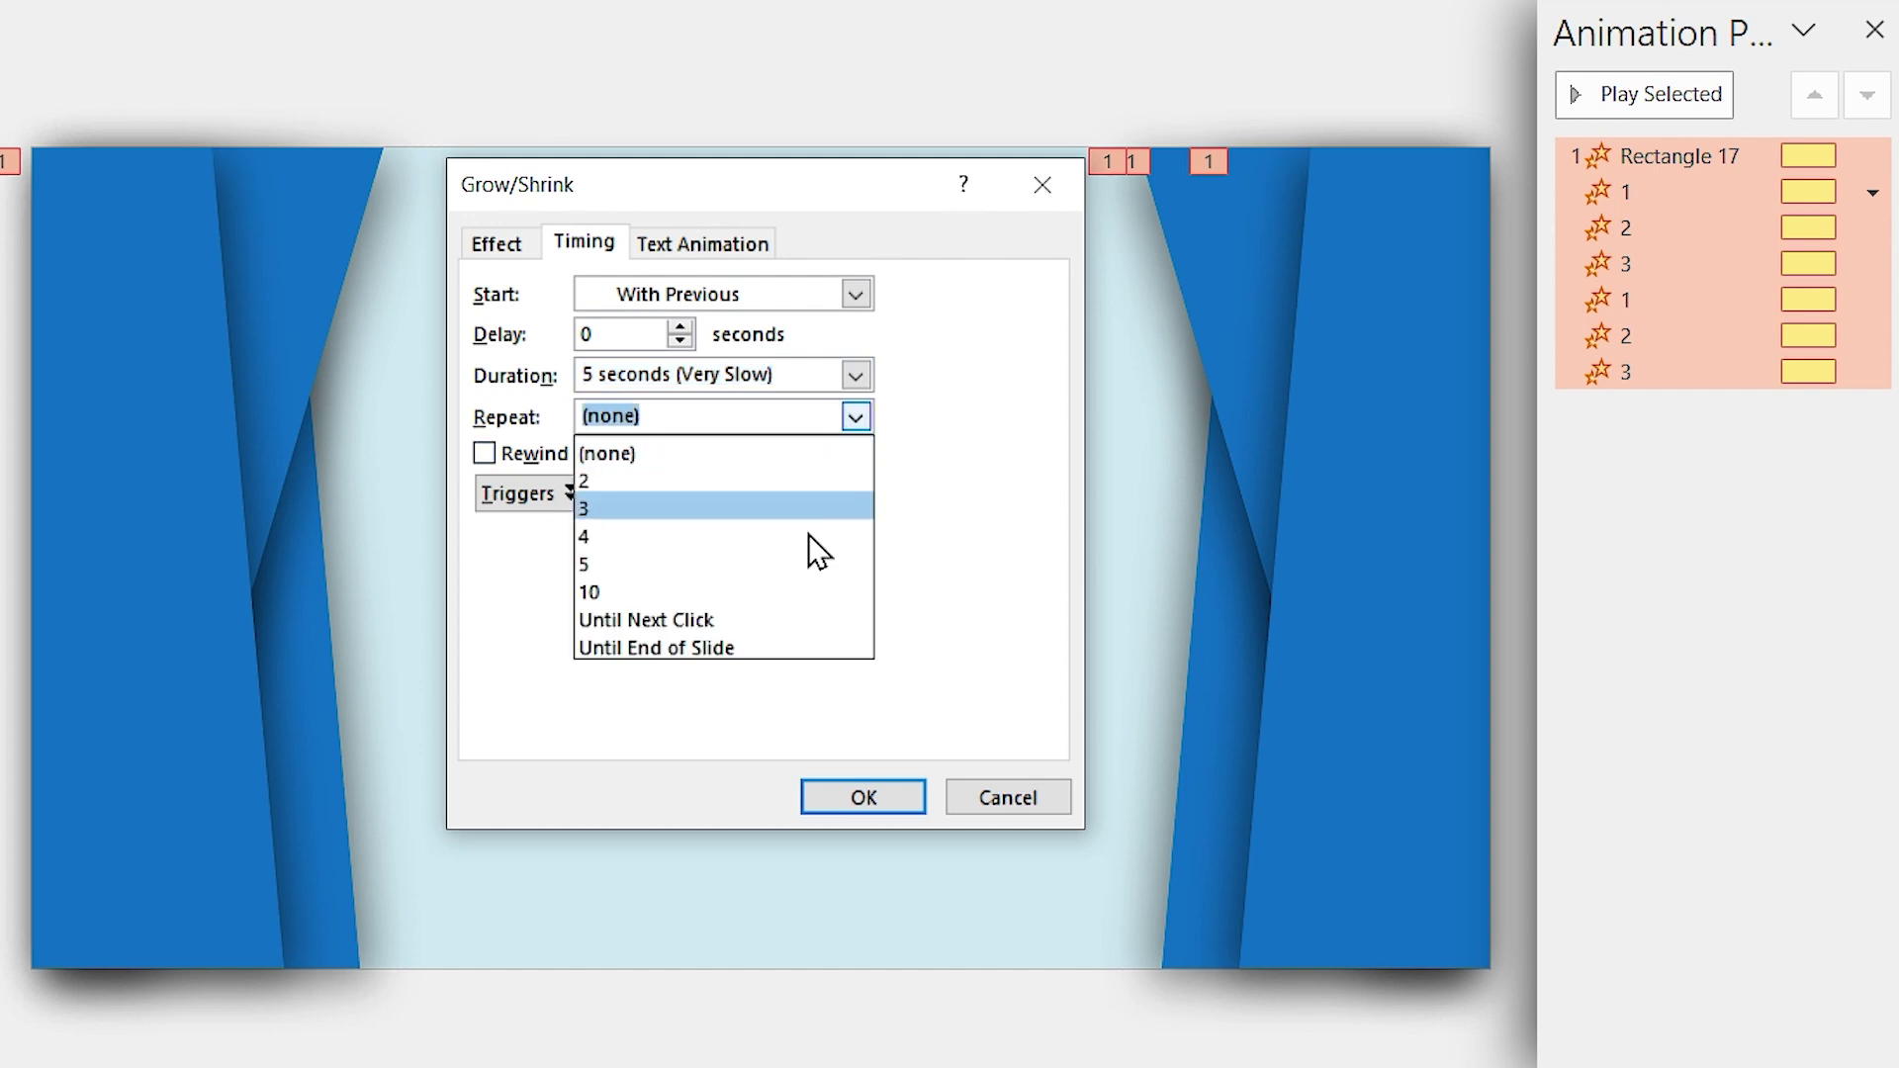
{"action": "left_click", "coordinate": [666, 648]}
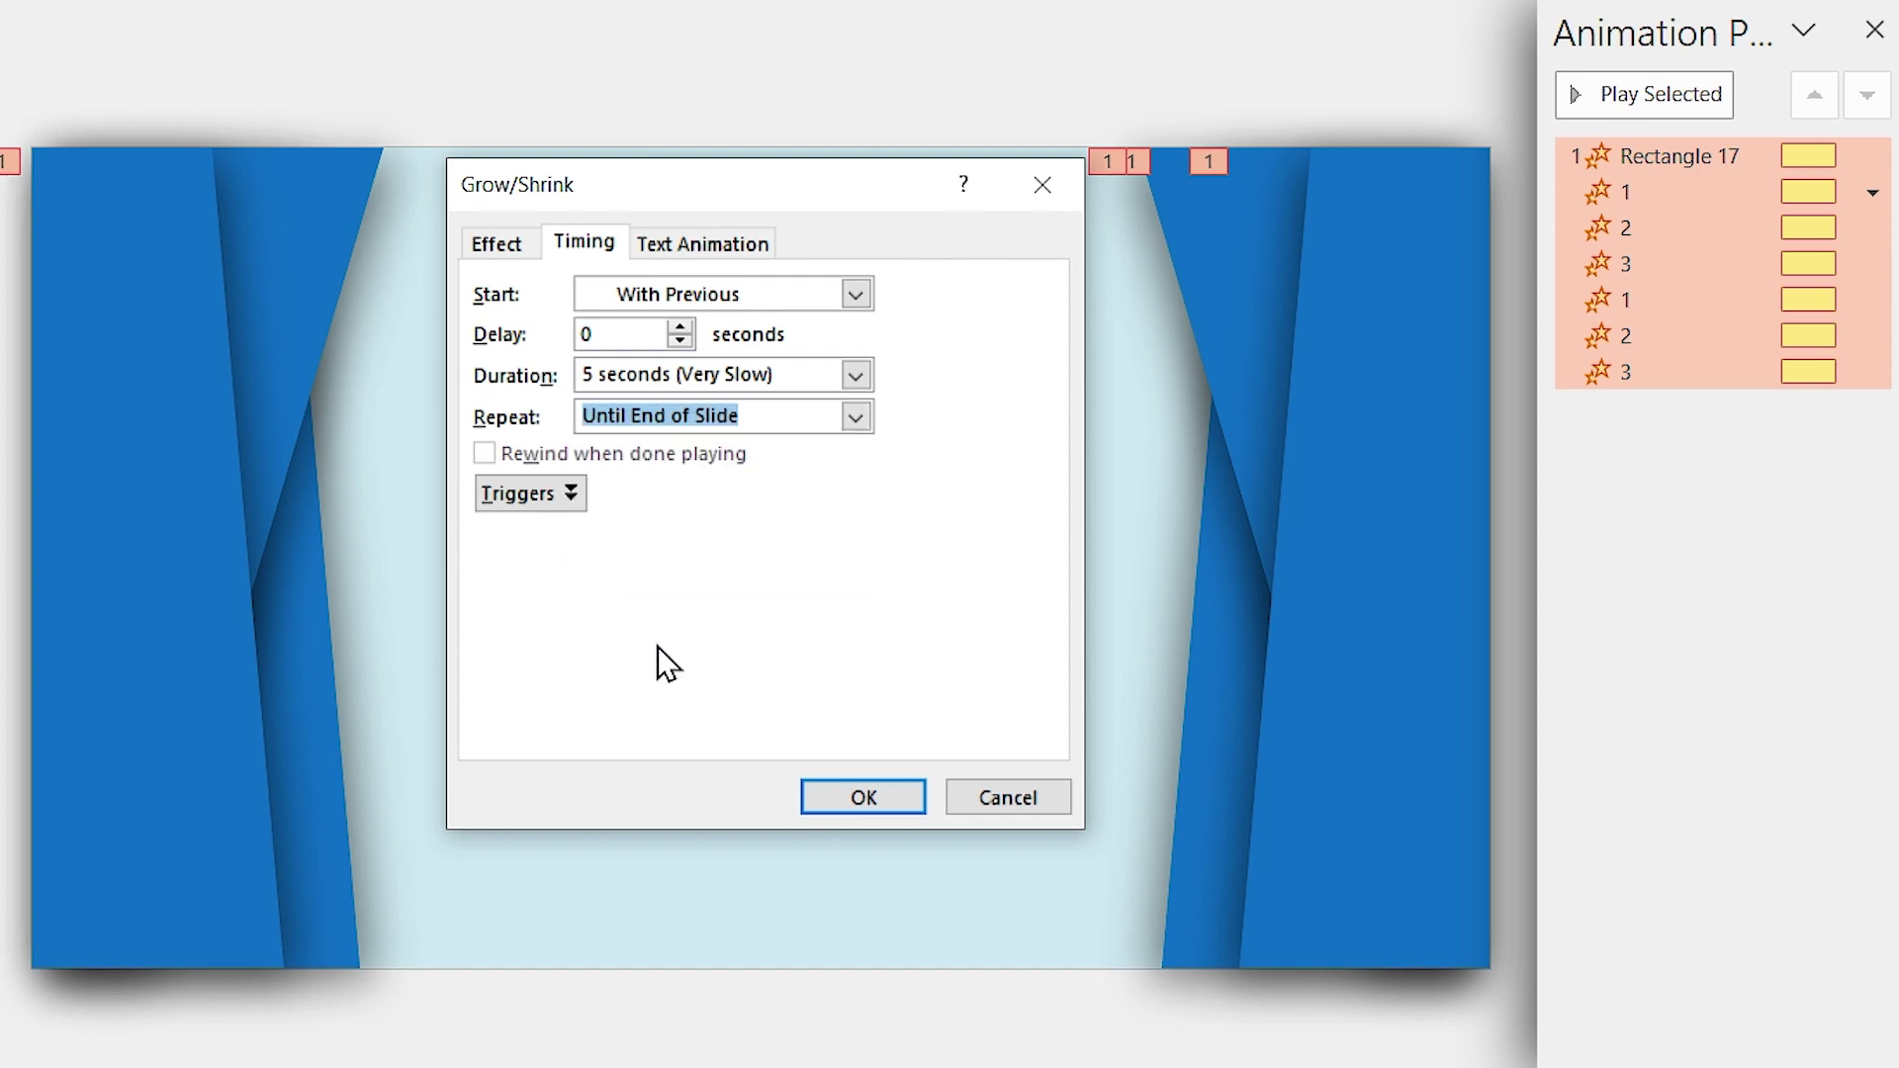
Set the grow size to 120% with 1.5-second smooth start and end and auto-reverse, then apply.
{"action": "left_click", "coordinate": [496, 243]}
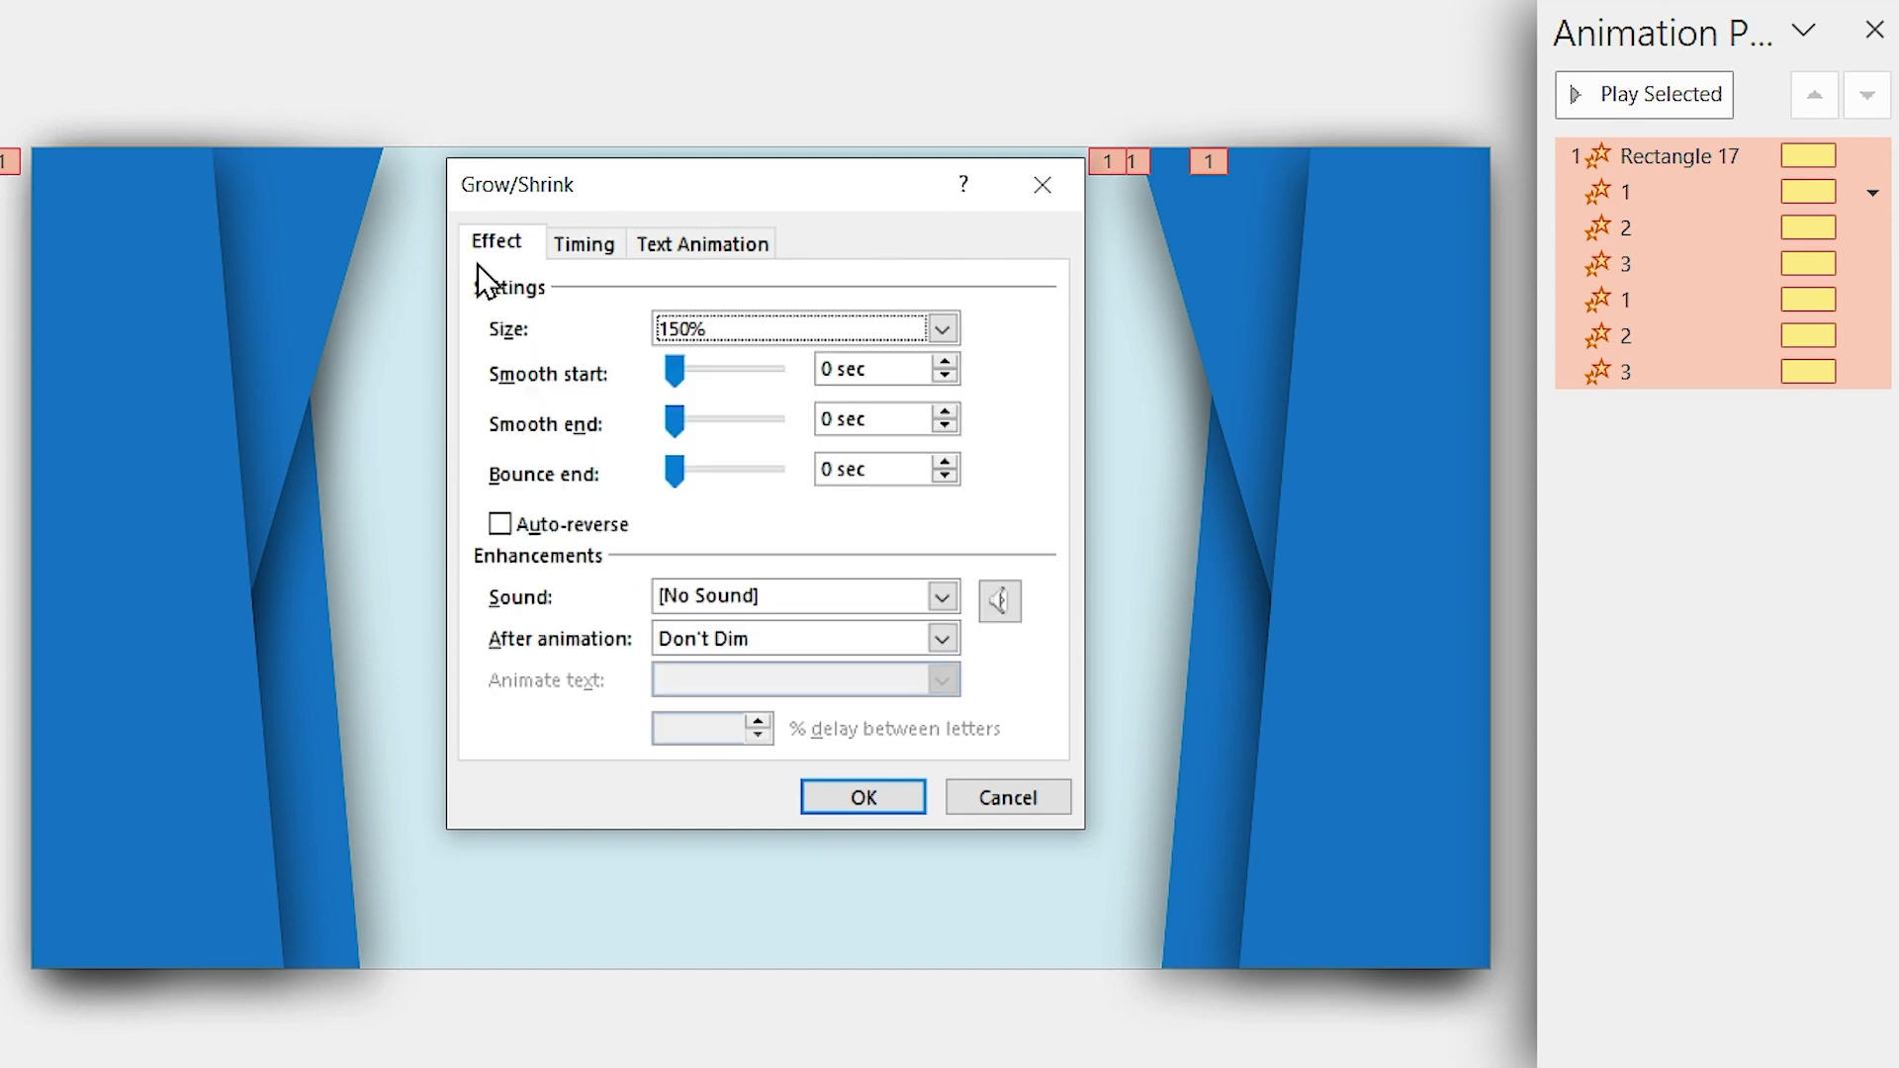
{"action": "left_click", "coordinate": [945, 327]}
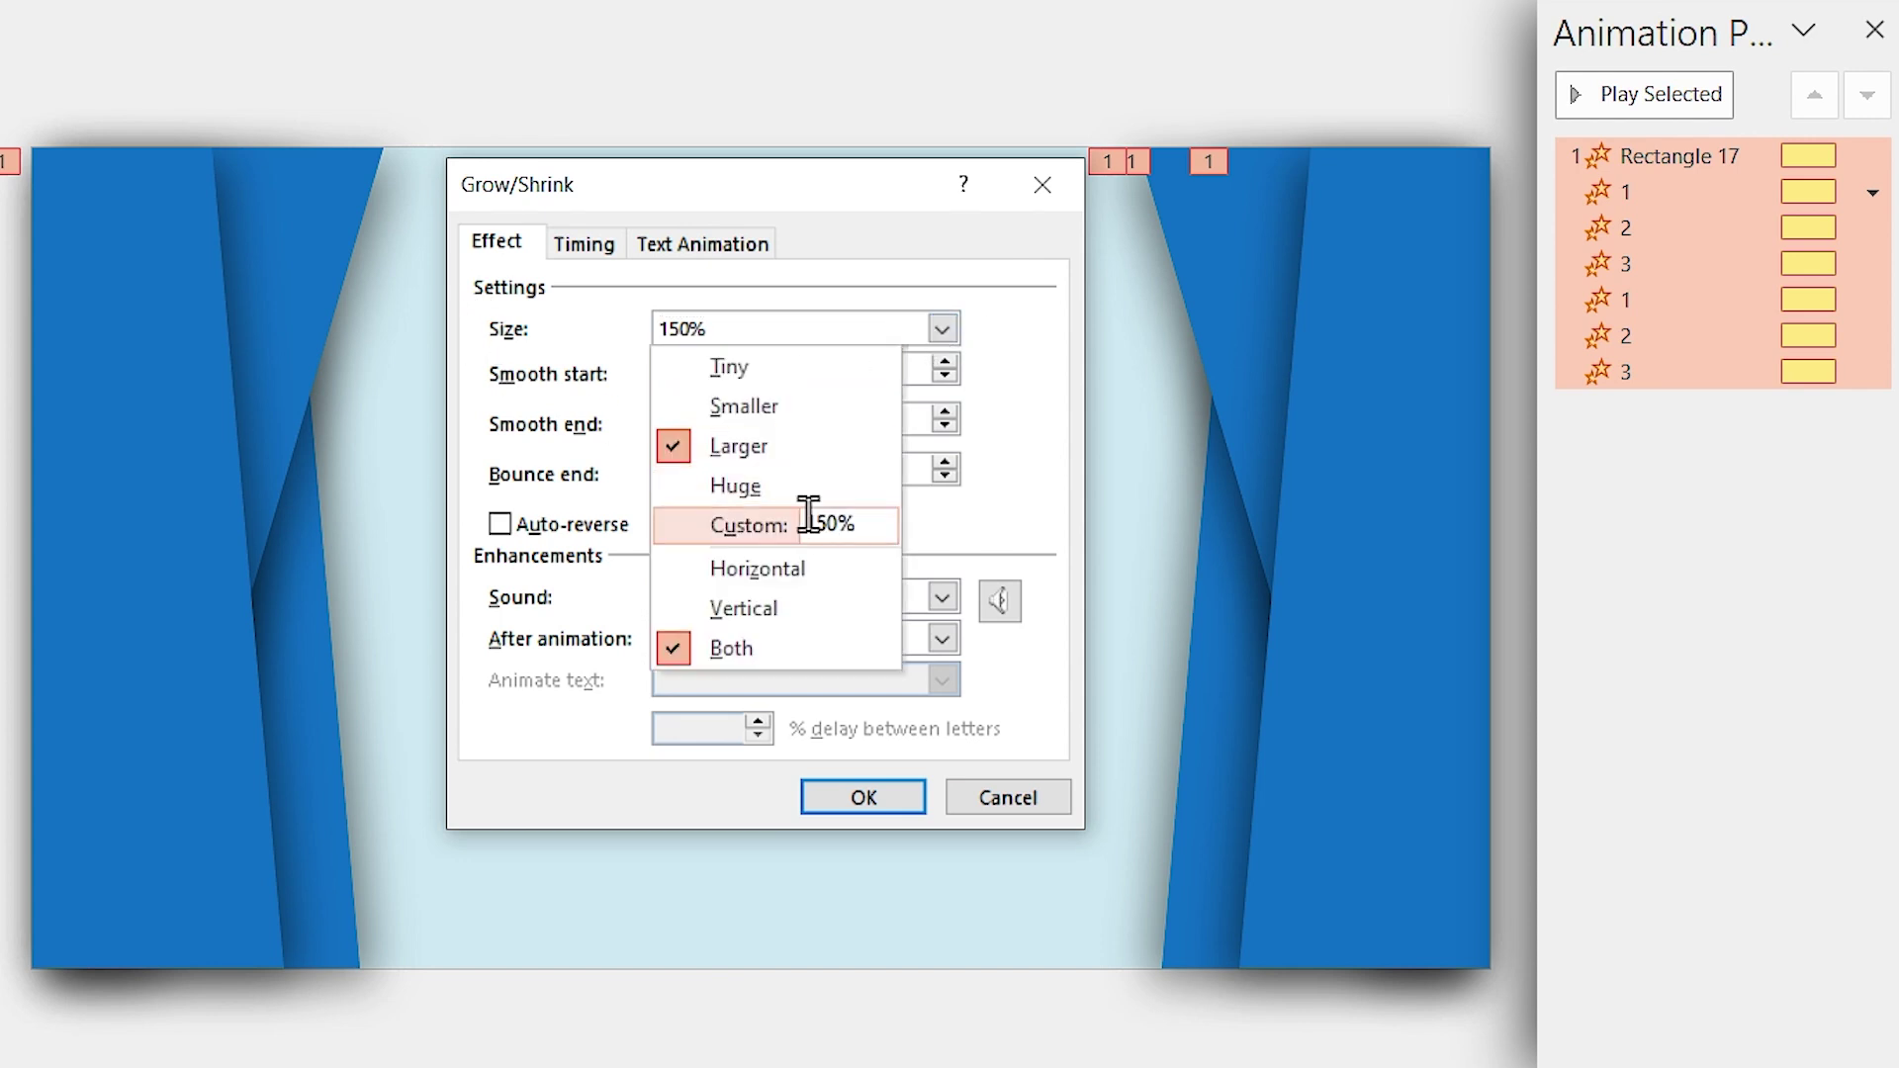
{"action": "double_click", "coordinate": [850, 523]}
{"action": "key", "text": "BackSpace"}
{"action": "type", "text": "120"}
{"action": "key", "text": "Return"}
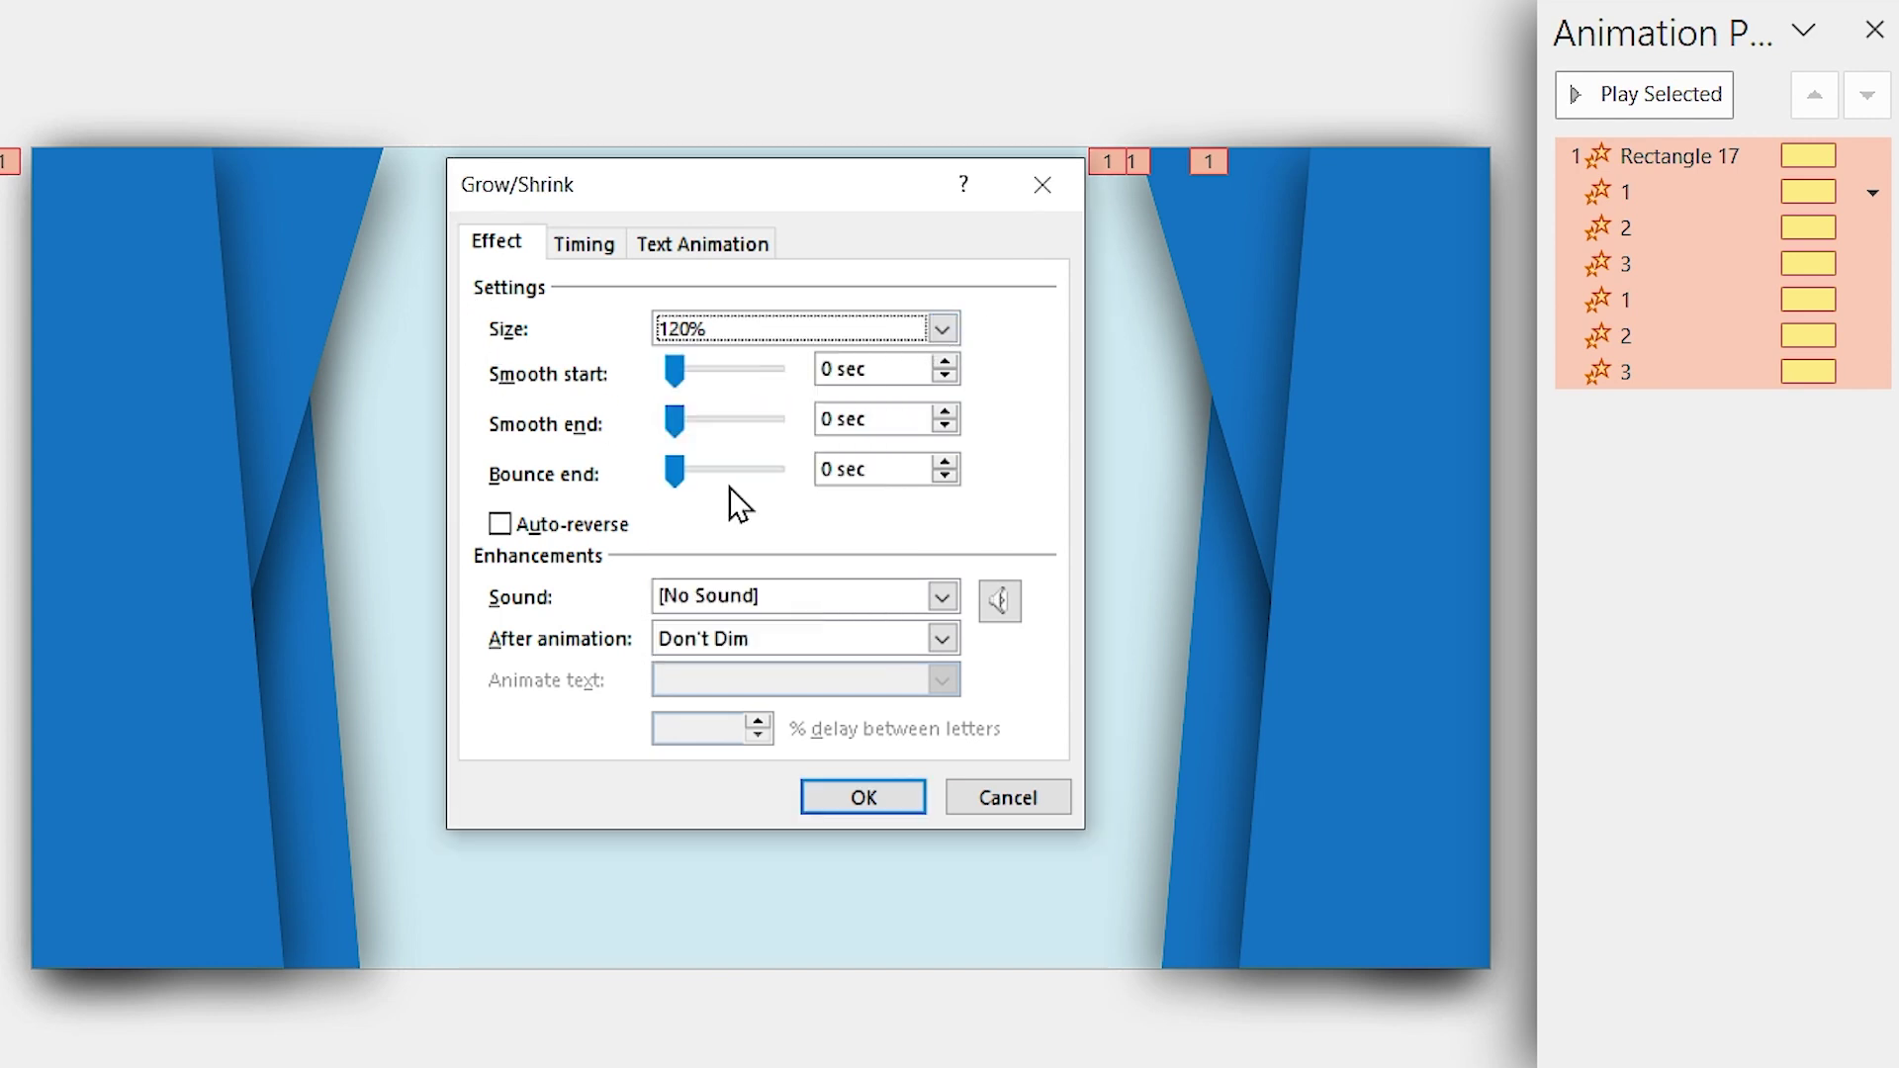
{"action": "left_click", "coordinate": [912, 367]}
{"action": "type", "text": "1.5"}
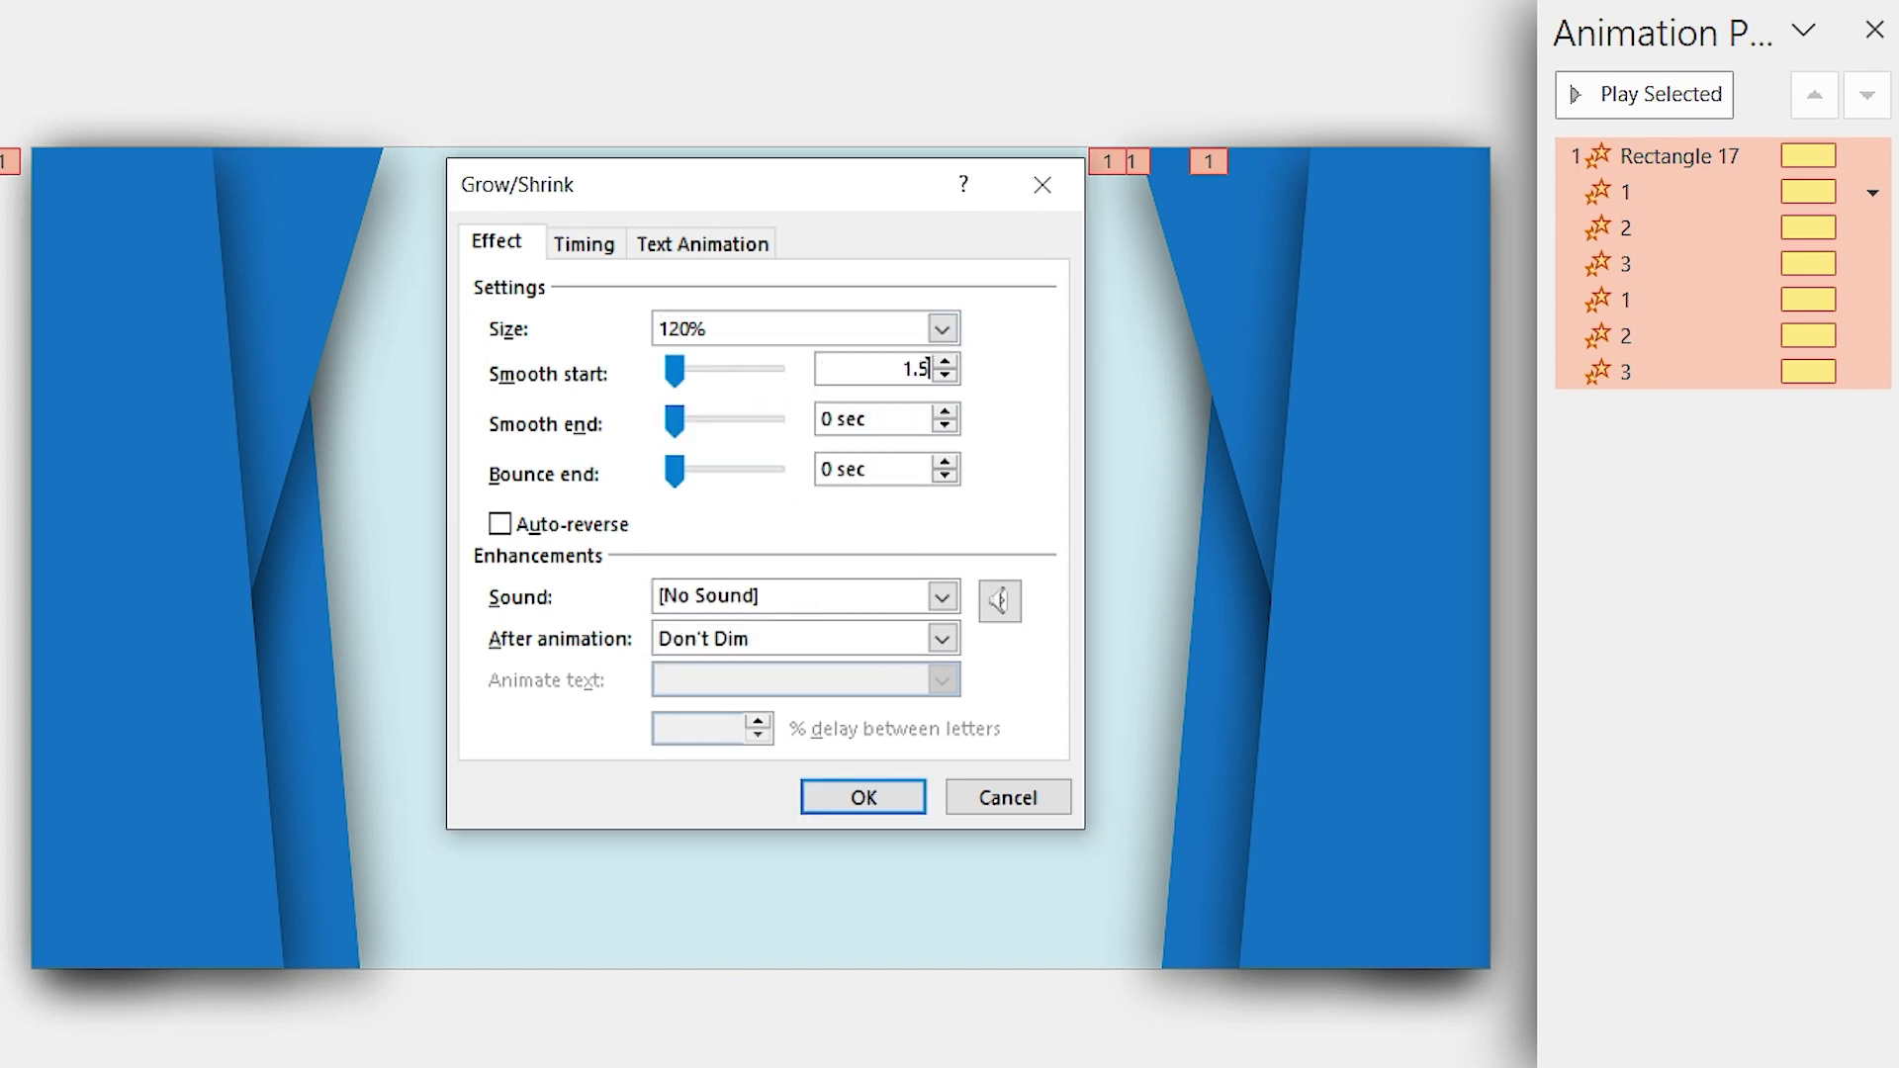
{"action": "left_click", "coordinate": [886, 415]}
{"action": "type", "text": "1.5"}
{"action": "key", "text": "Tab"}
{"action": "left_click", "coordinate": [895, 426]}
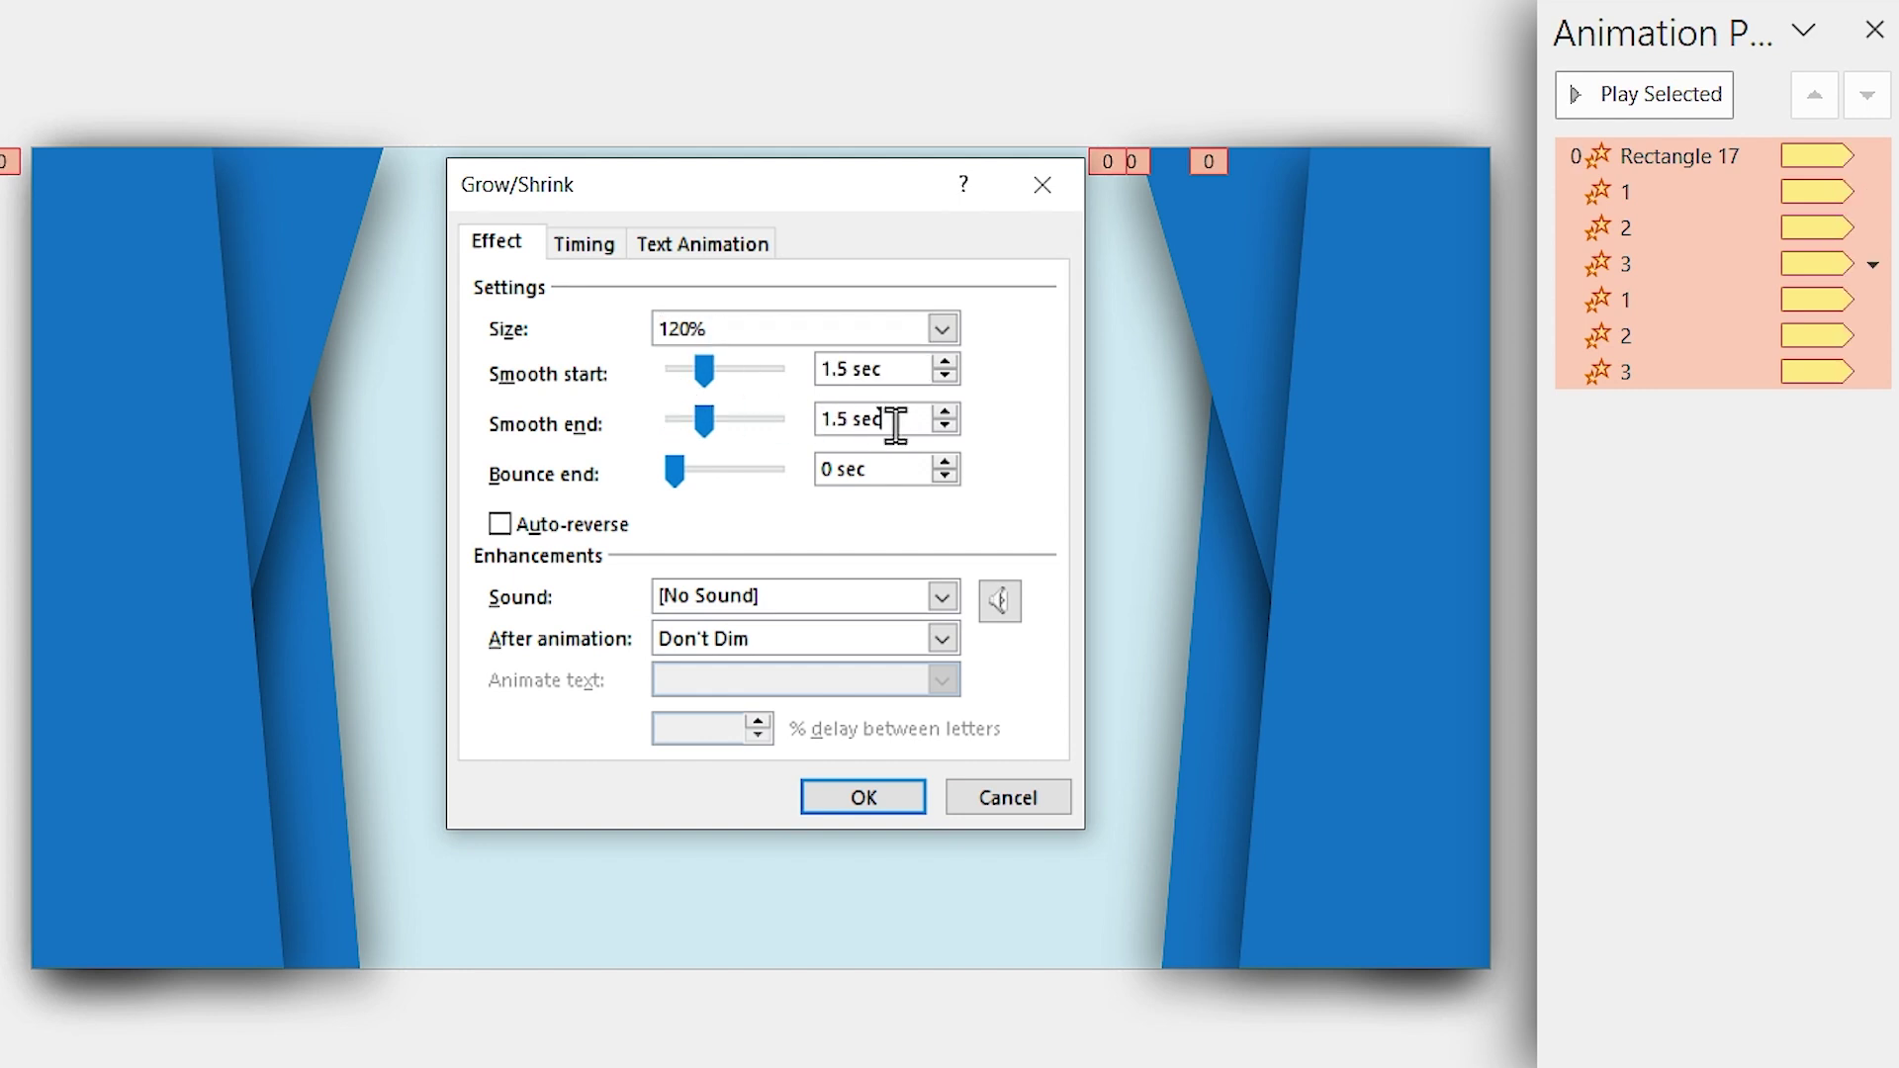
{"action": "left_click", "coordinate": [501, 529]}
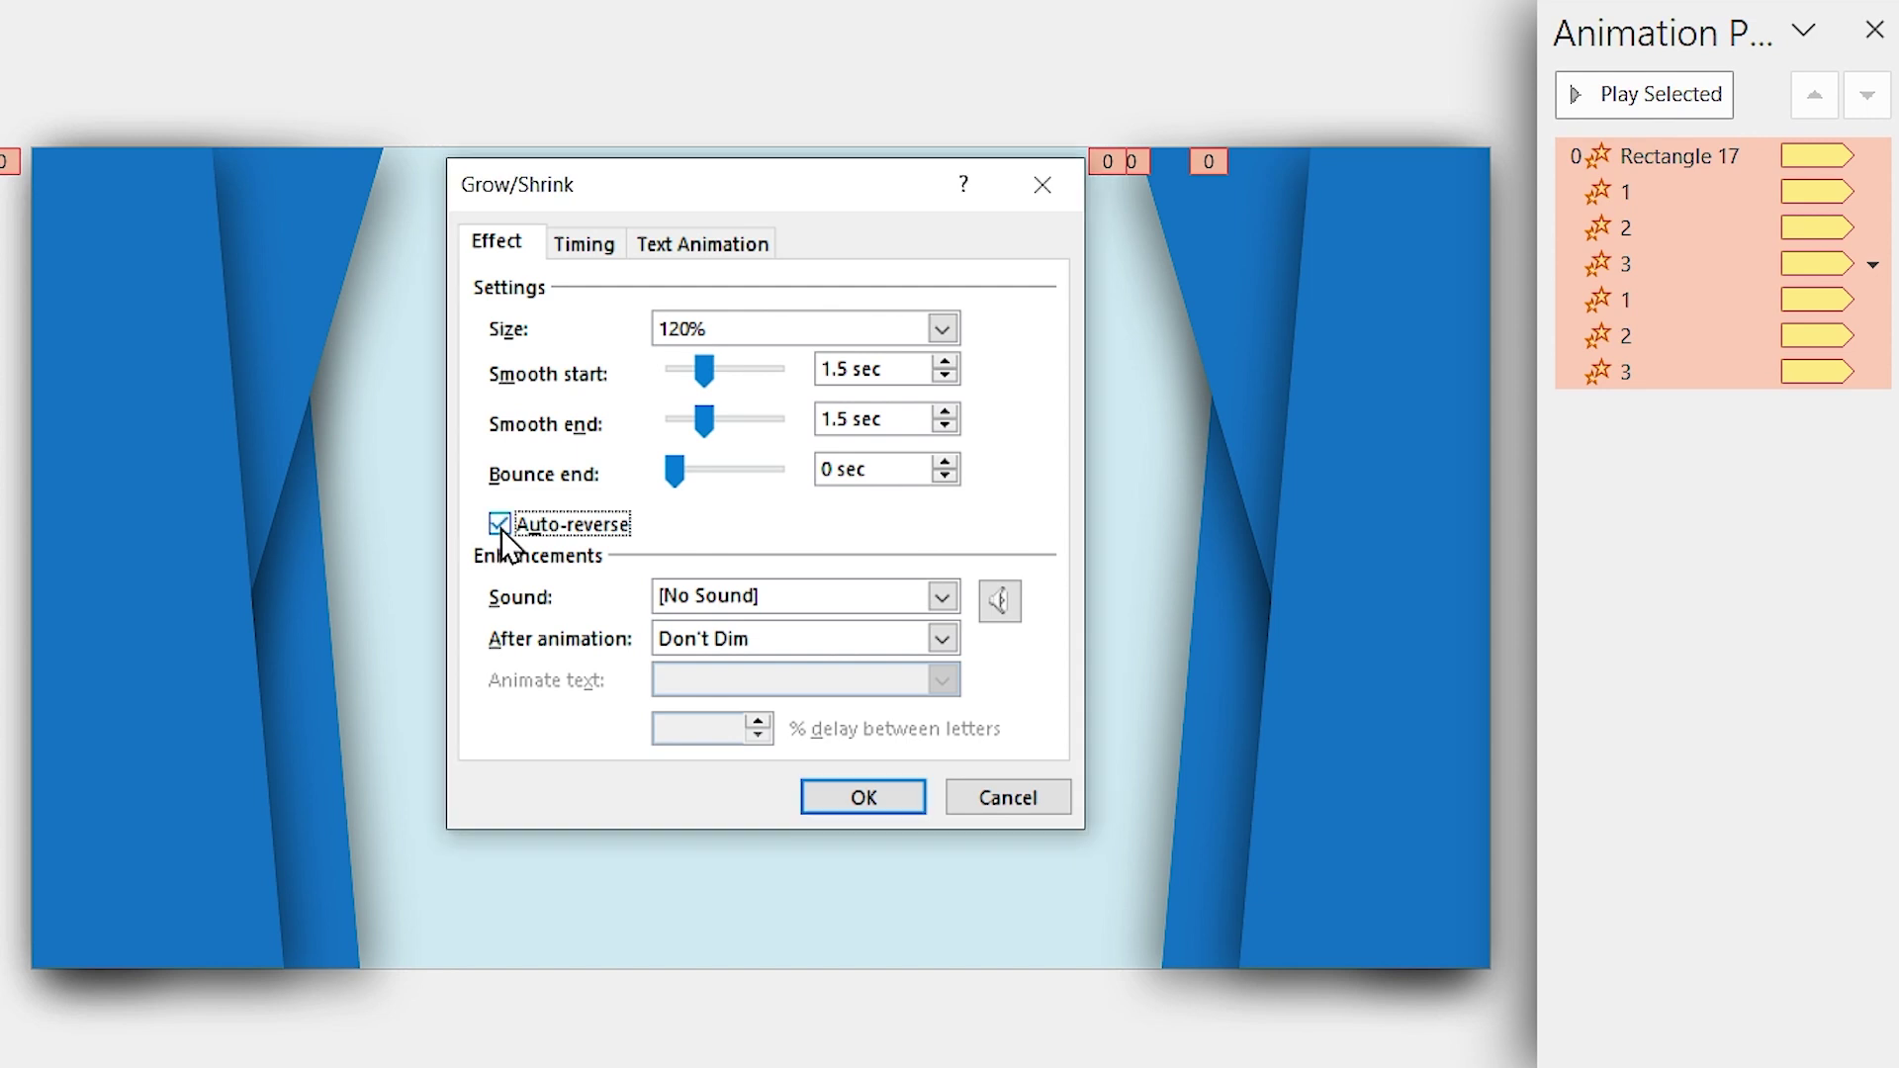
{"action": "left_click", "coordinate": [836, 797]}
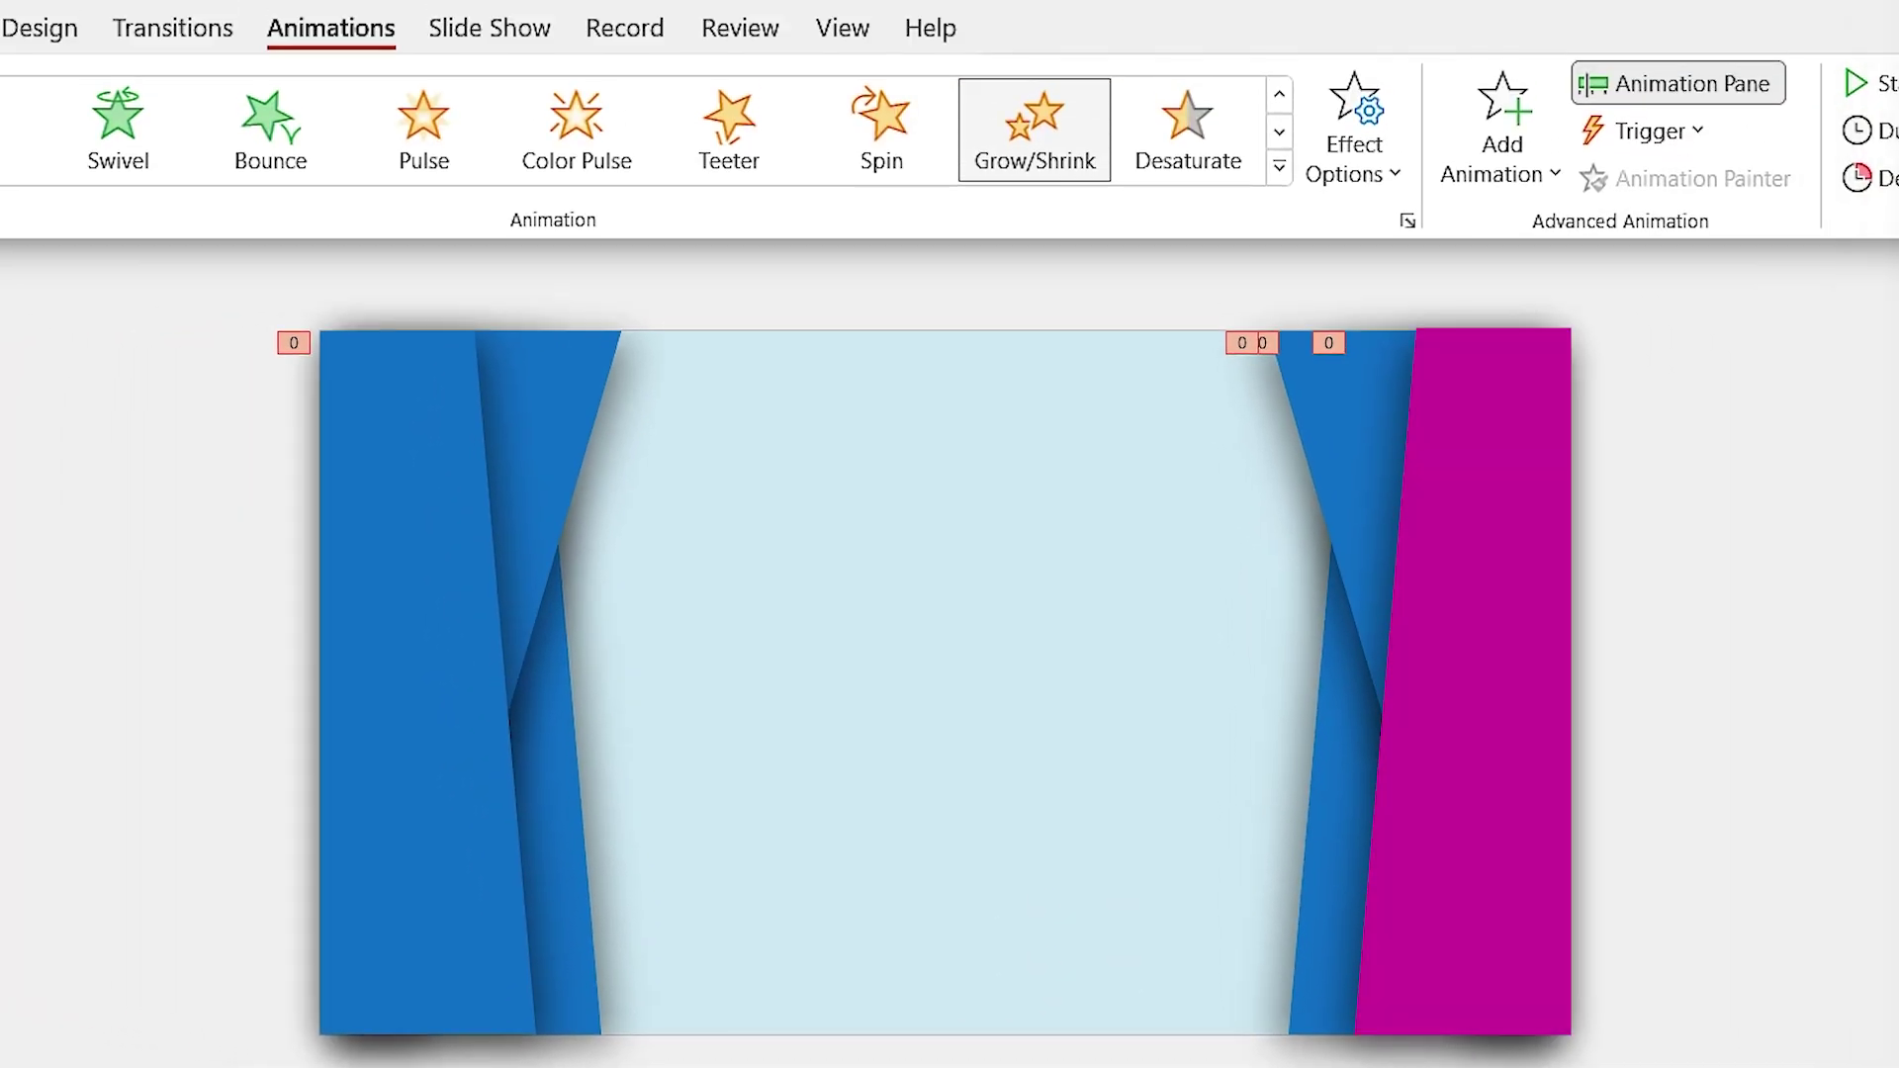
Give the outer right panel a short rightward Lines motion path.
{"action": "left_click", "coordinate": [1454, 584]}
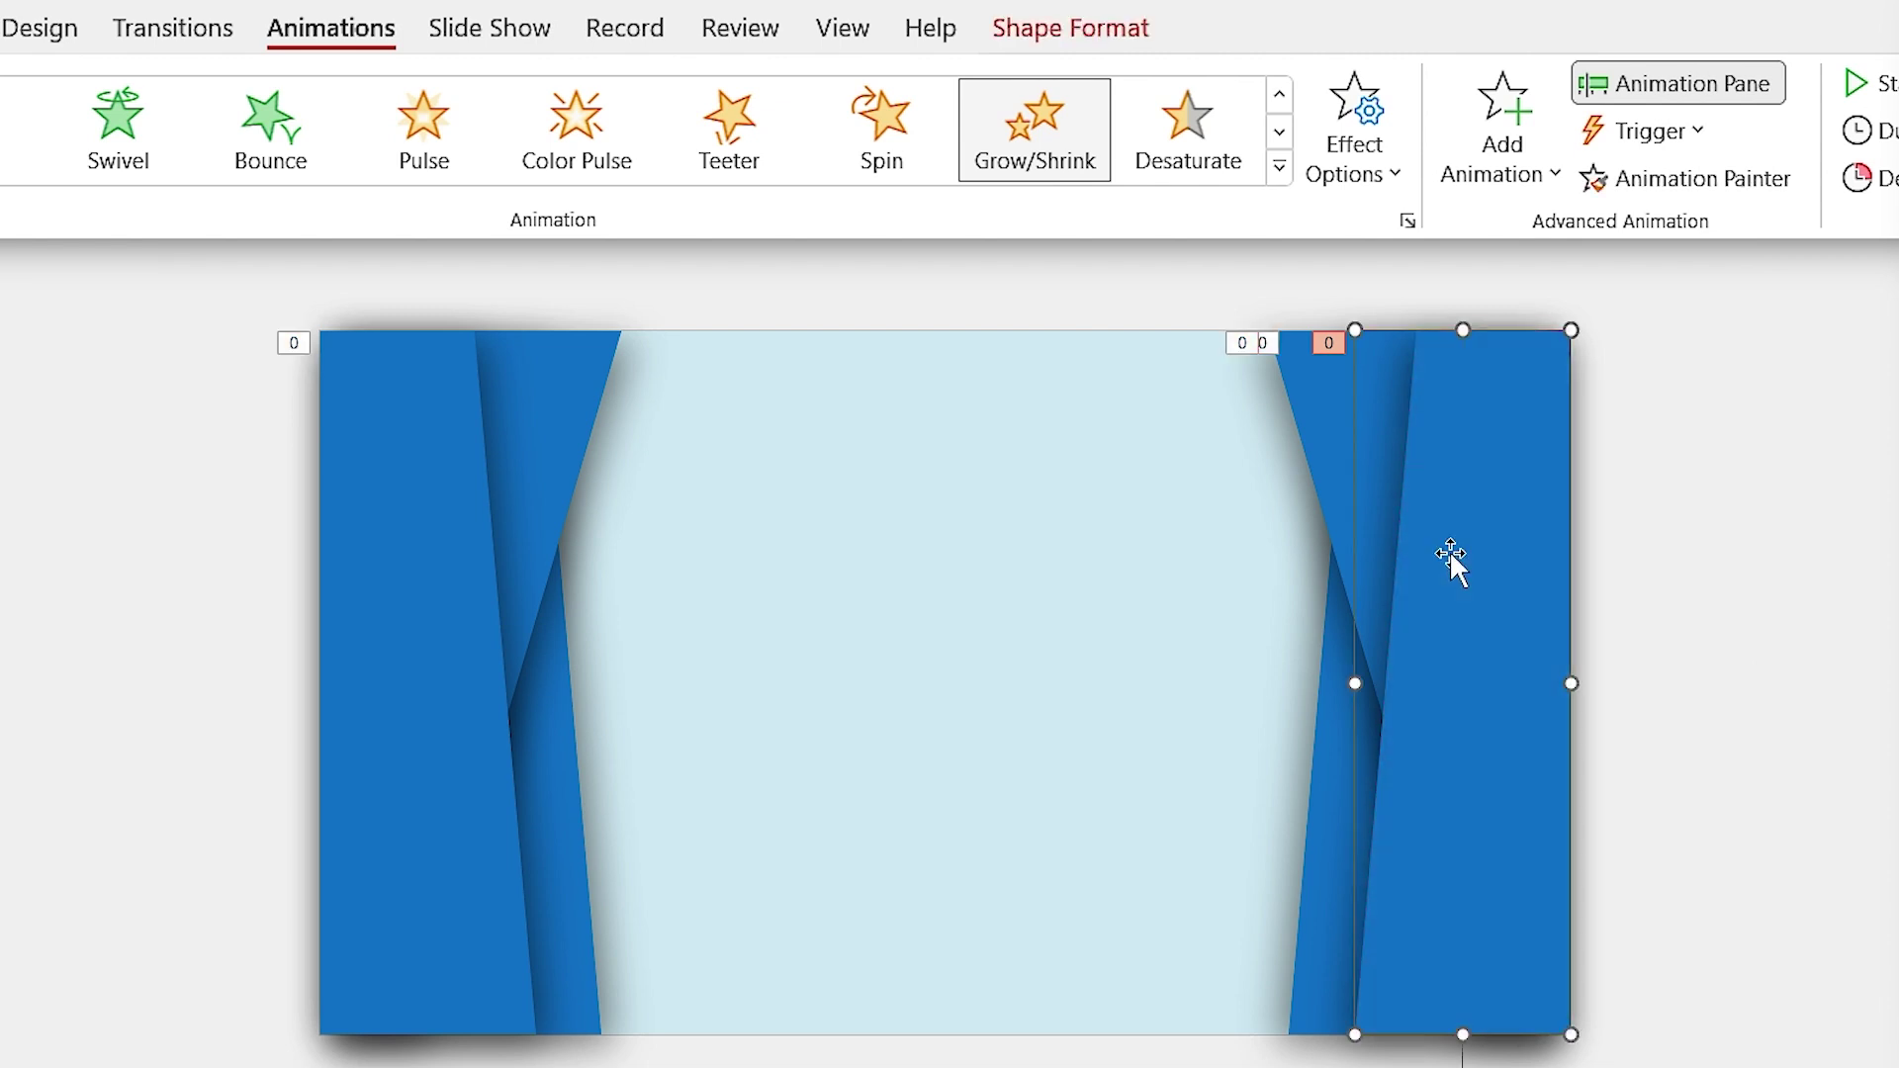
{"action": "left_click", "coordinate": [1509, 192]}
{"action": "scroll", "coordinate": [1593, 751], "scroll_direction": "down", "scroll_amount": 3}
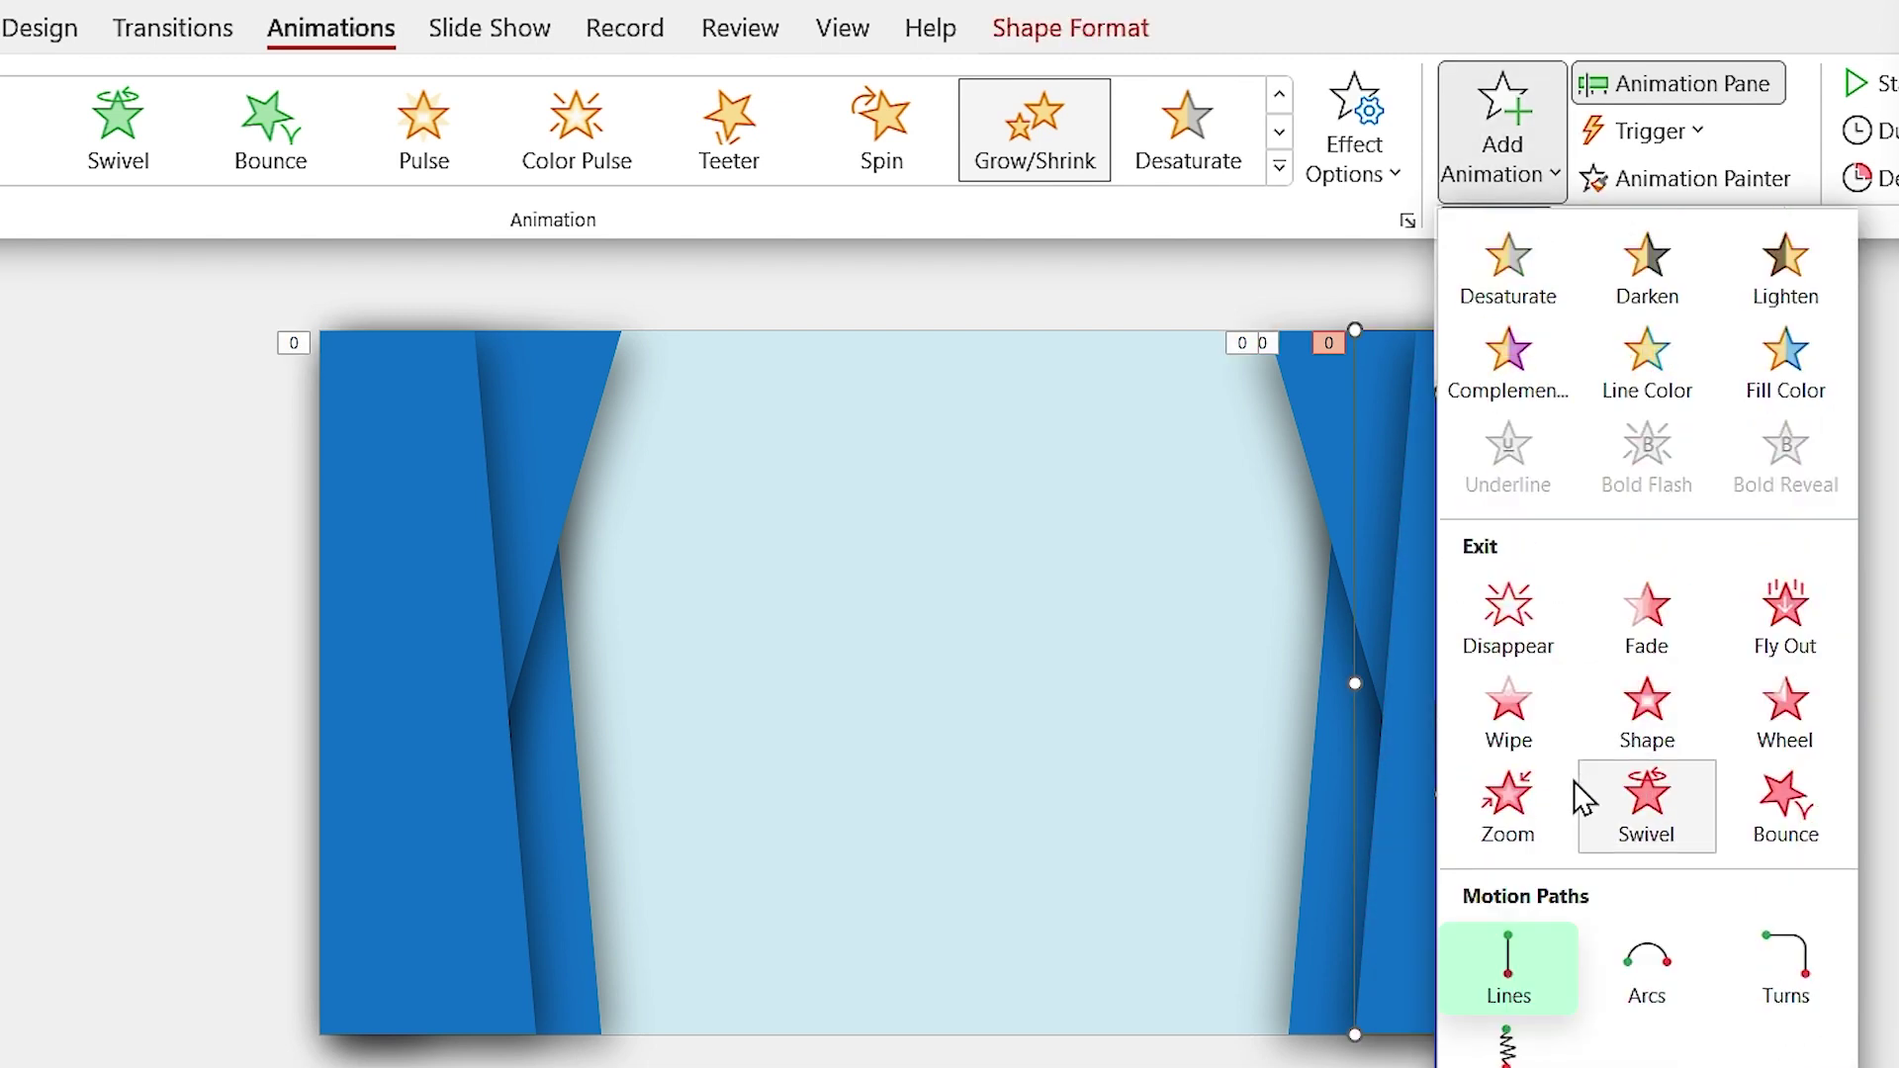
{"action": "left_click", "coordinate": [1514, 952]}
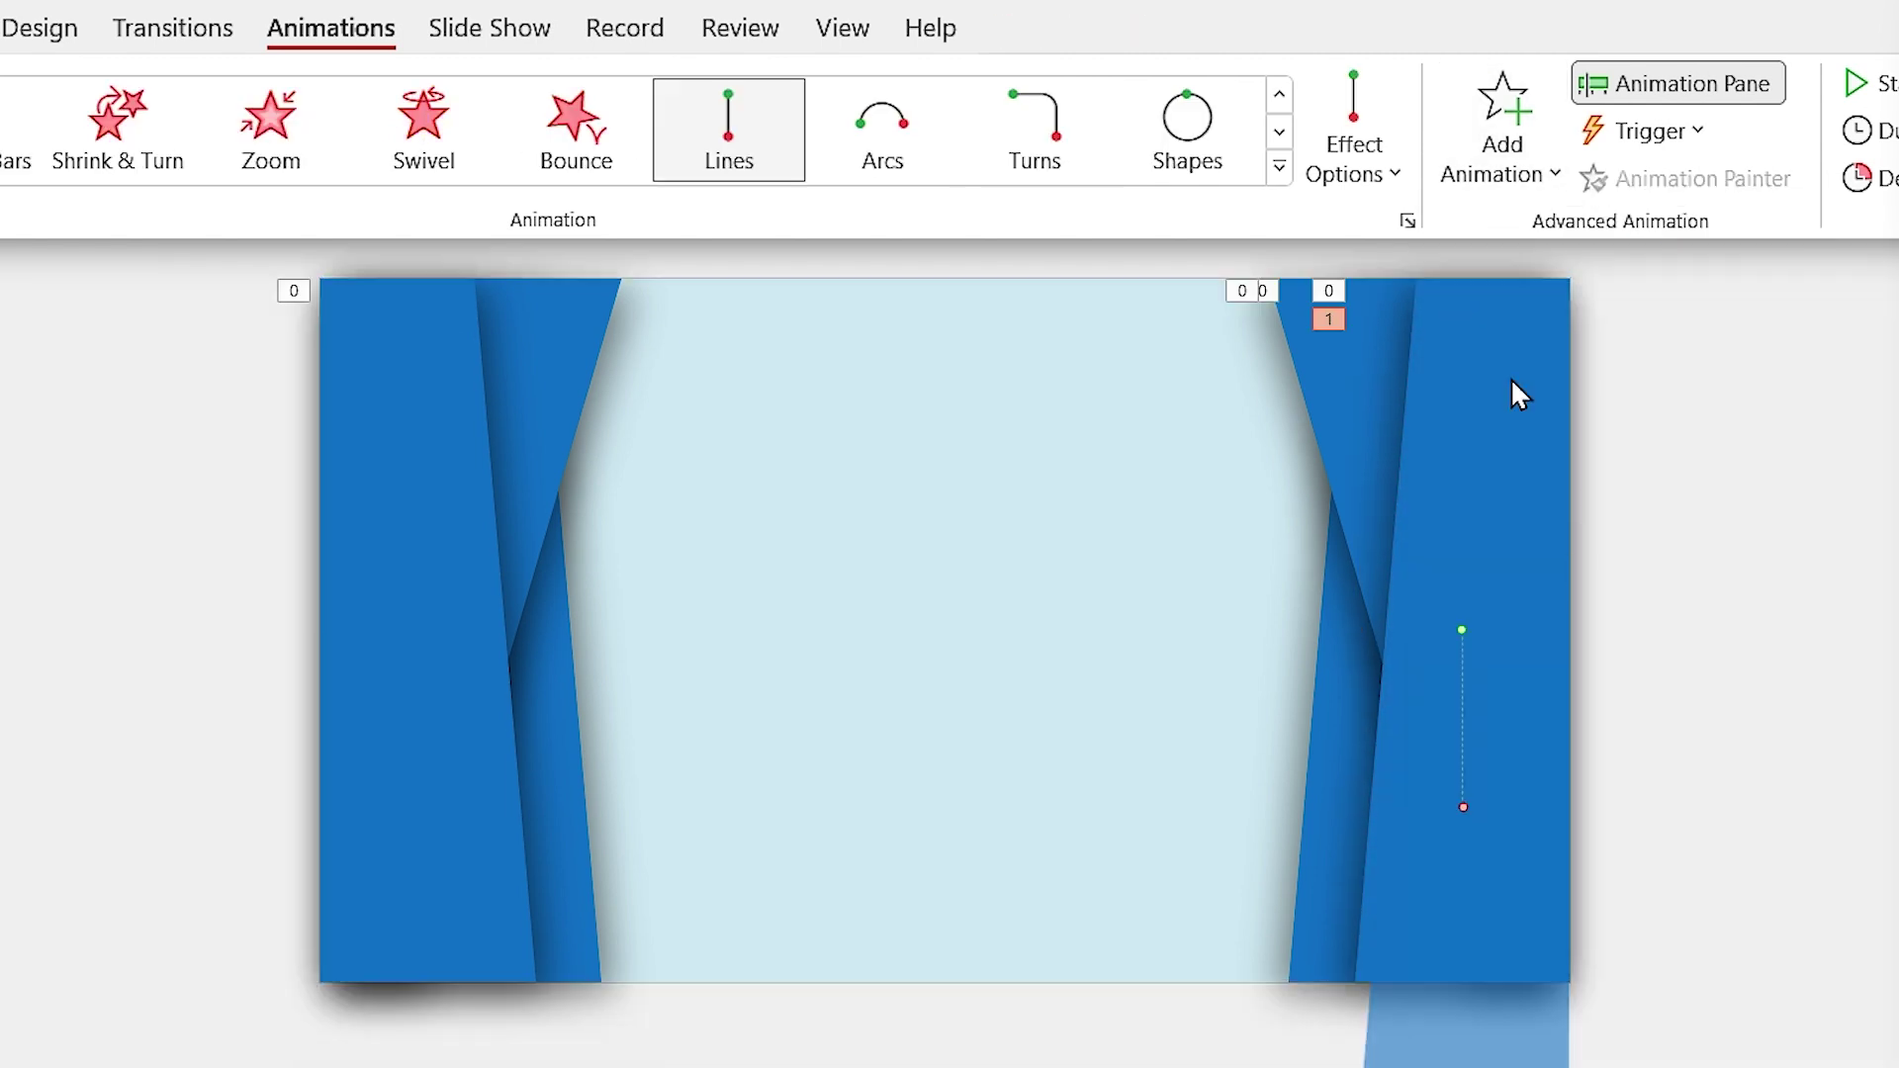
{"action": "left_click", "coordinate": [1336, 163]}
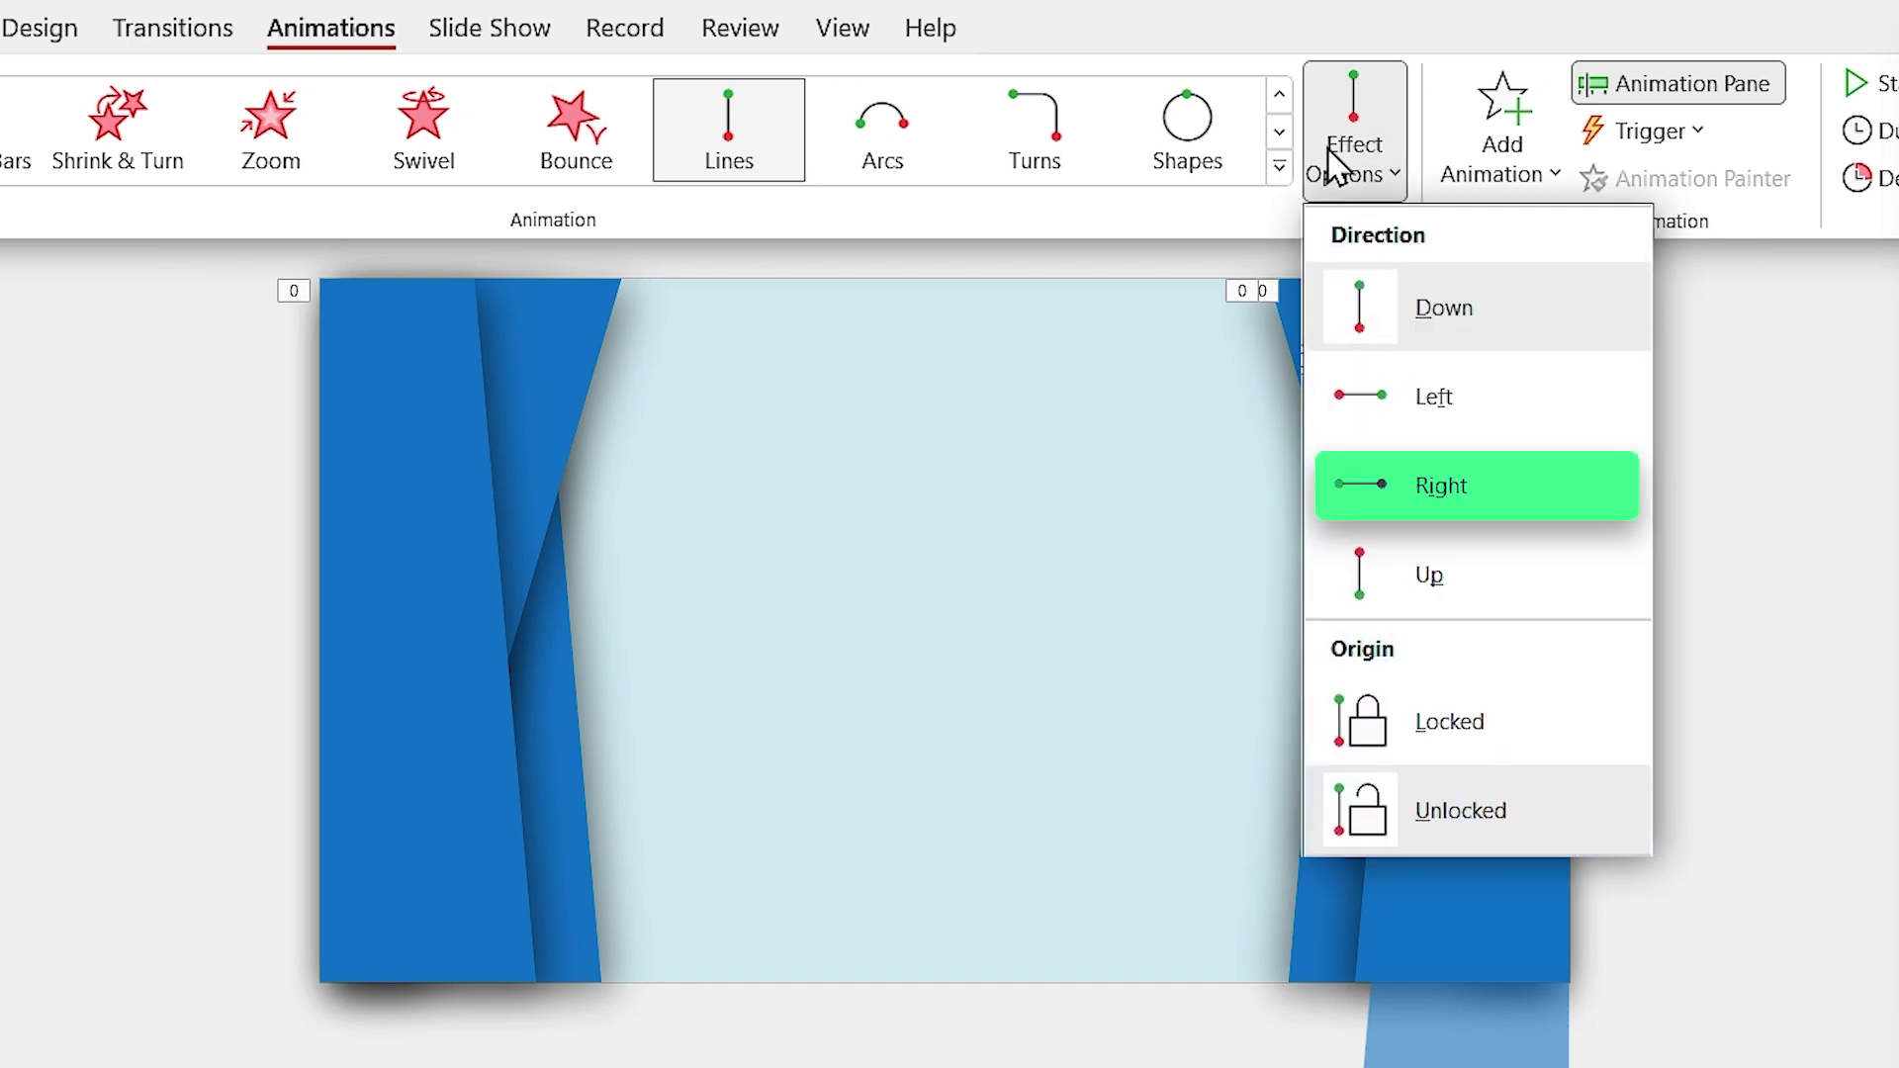
{"action": "left_click", "coordinate": [1439, 495]}
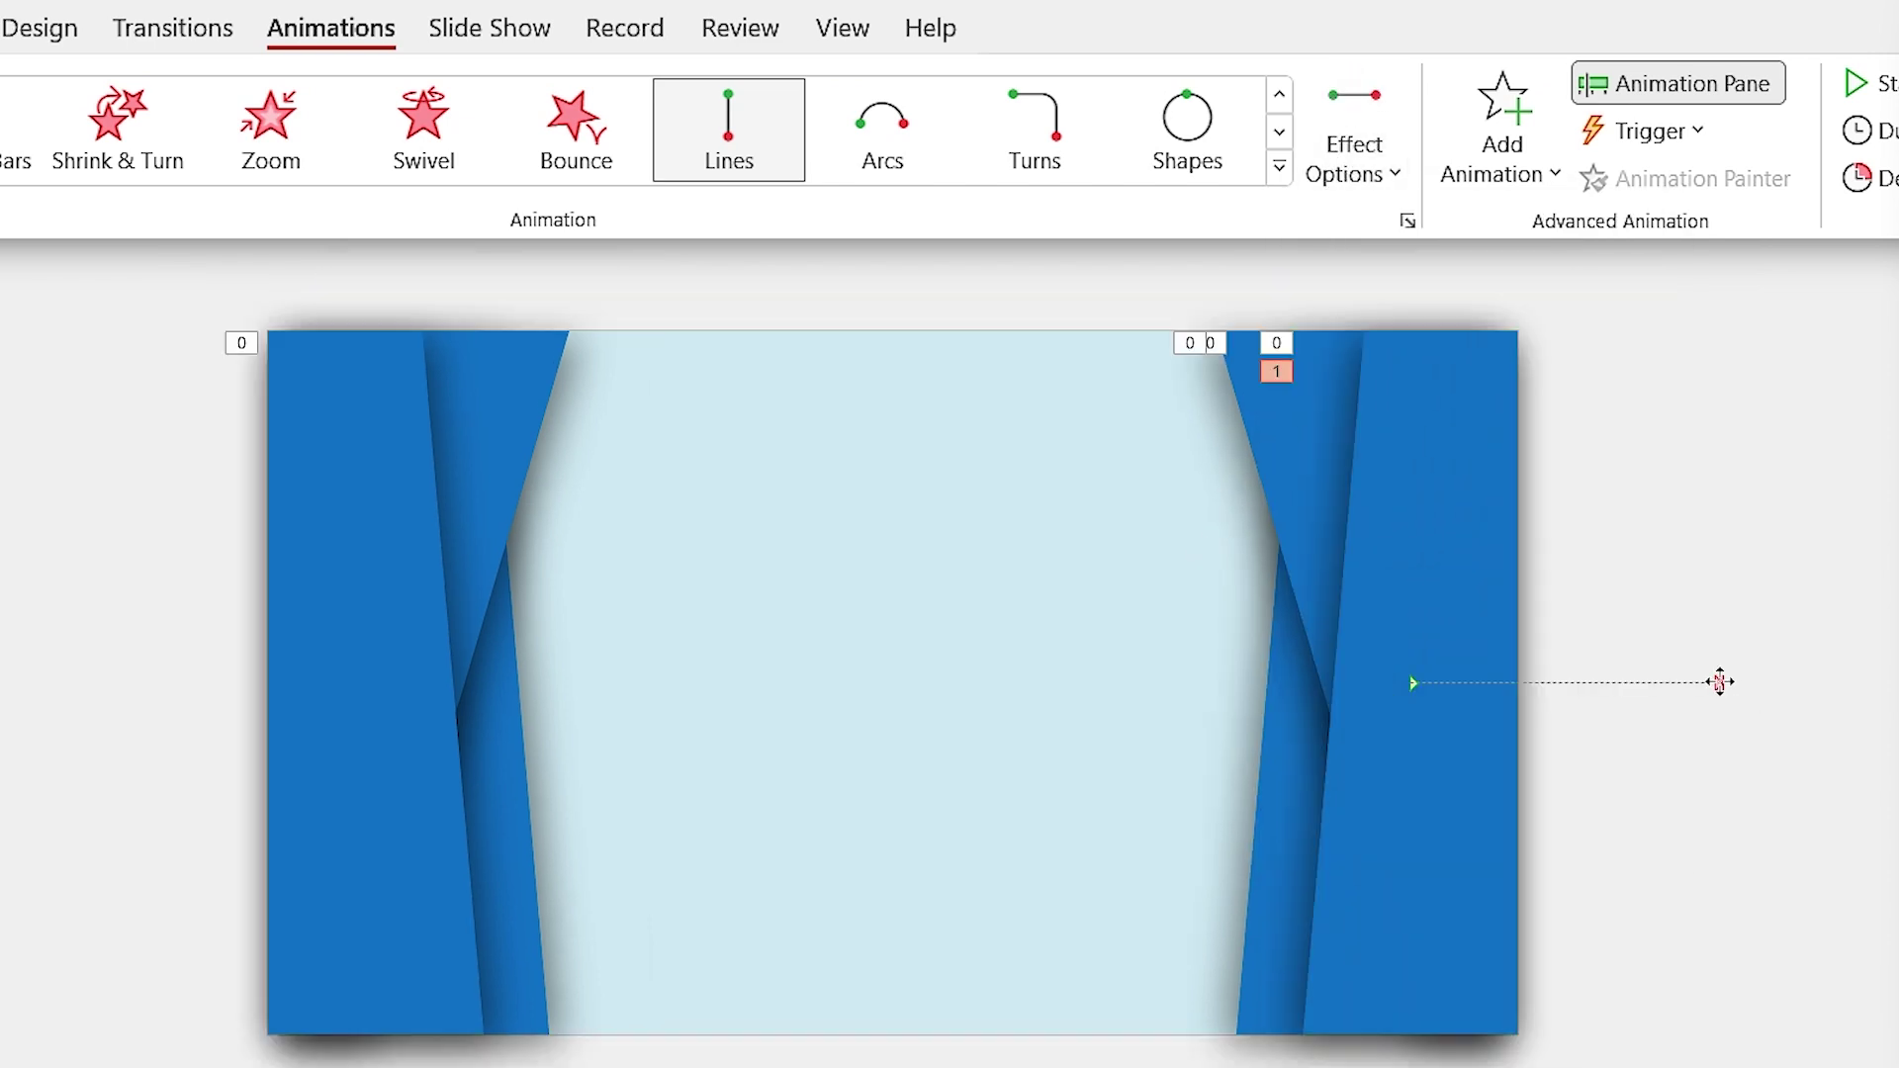
{"action": "left_click", "coordinate": [1720, 683]}
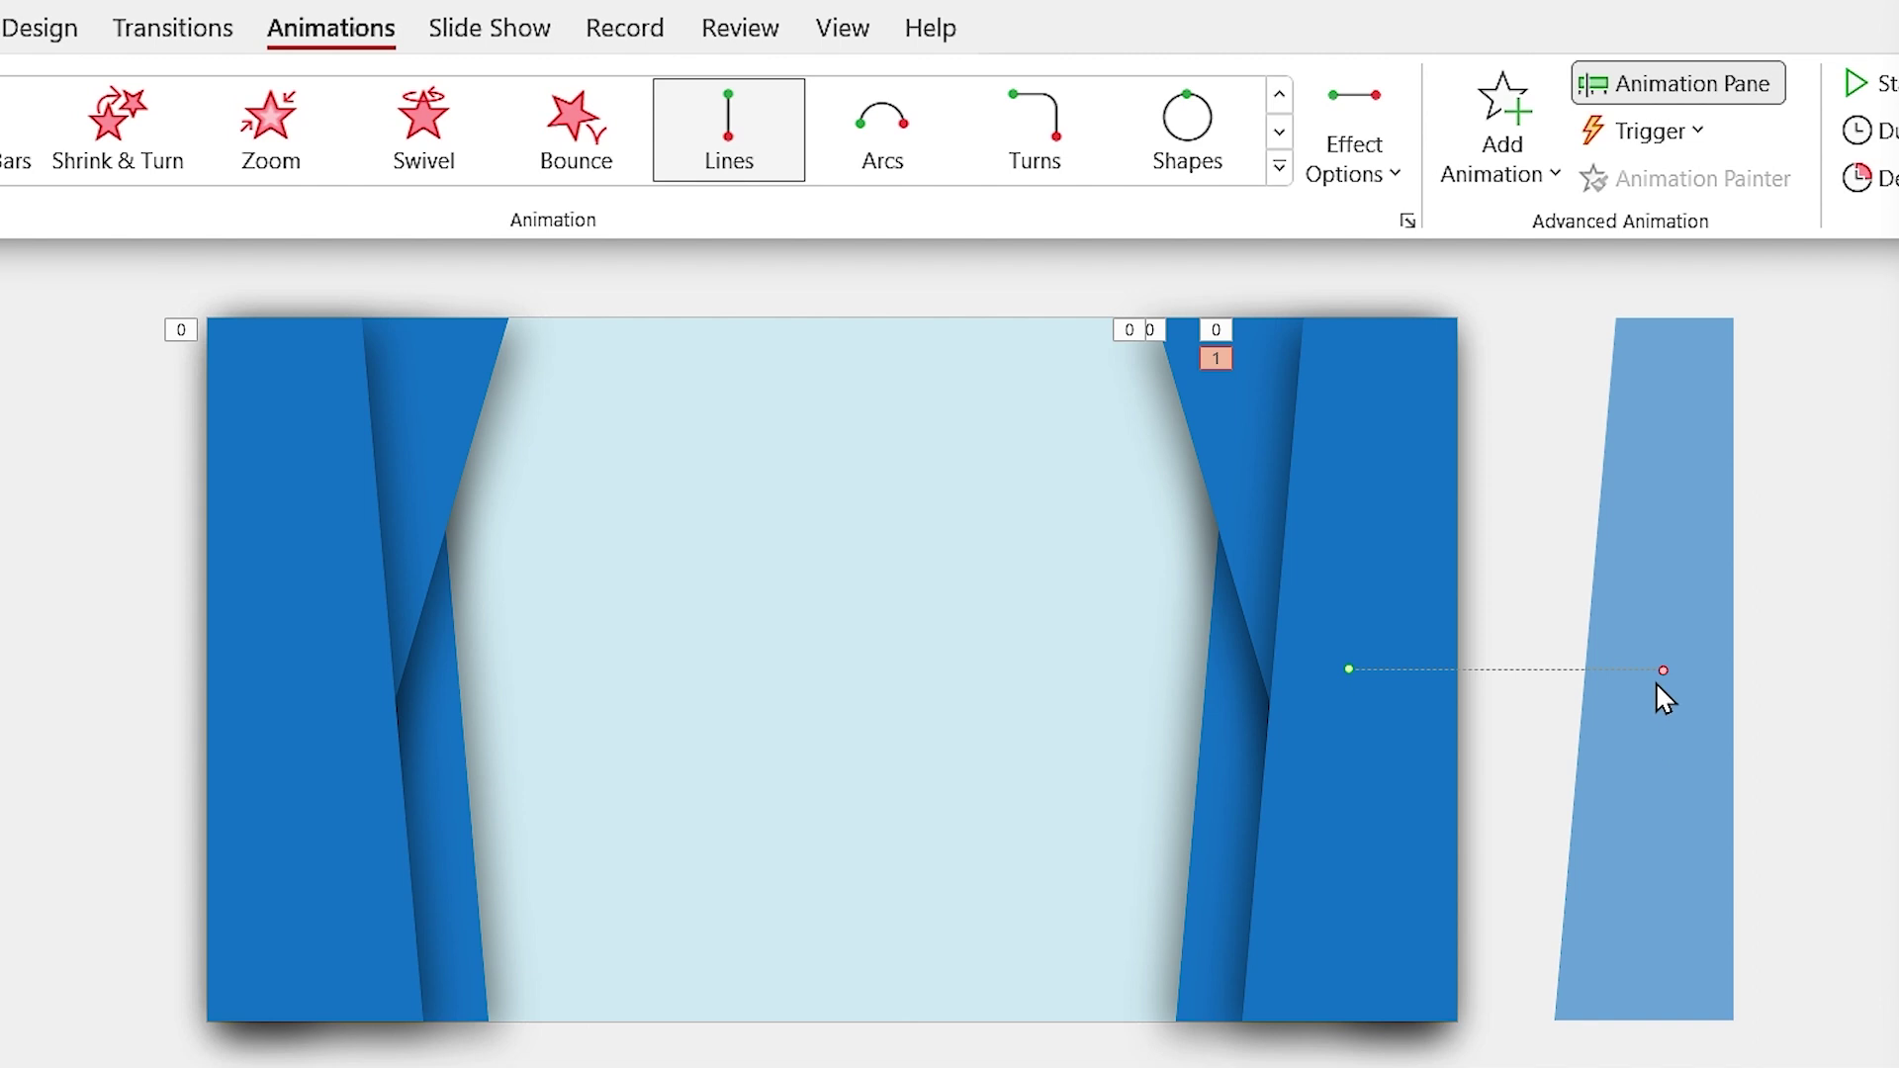
{"action": "left_click_drag", "start_coordinate": [1664, 670], "coordinate": [1408, 670]}
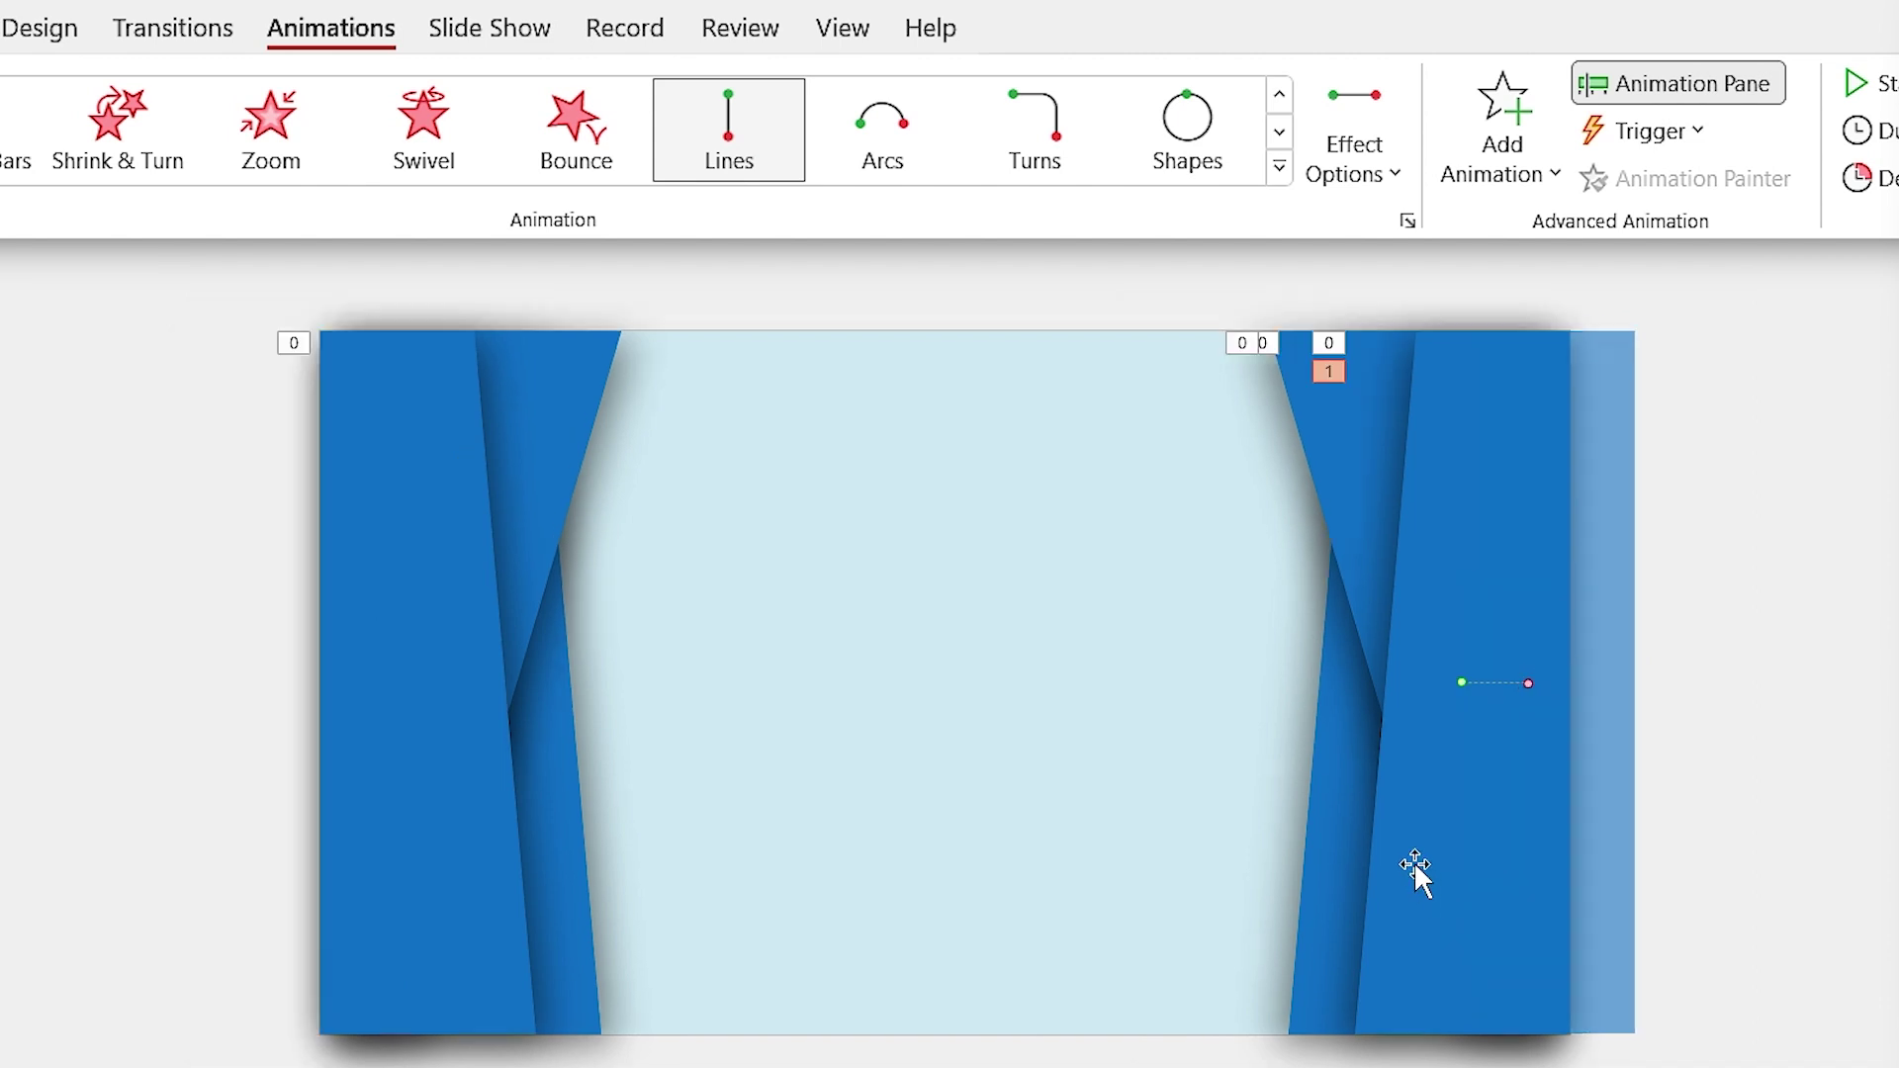
Give the inner right curtain panel a short leftward Lines motion path.
{"action": "left_click", "coordinate": [1344, 449]}
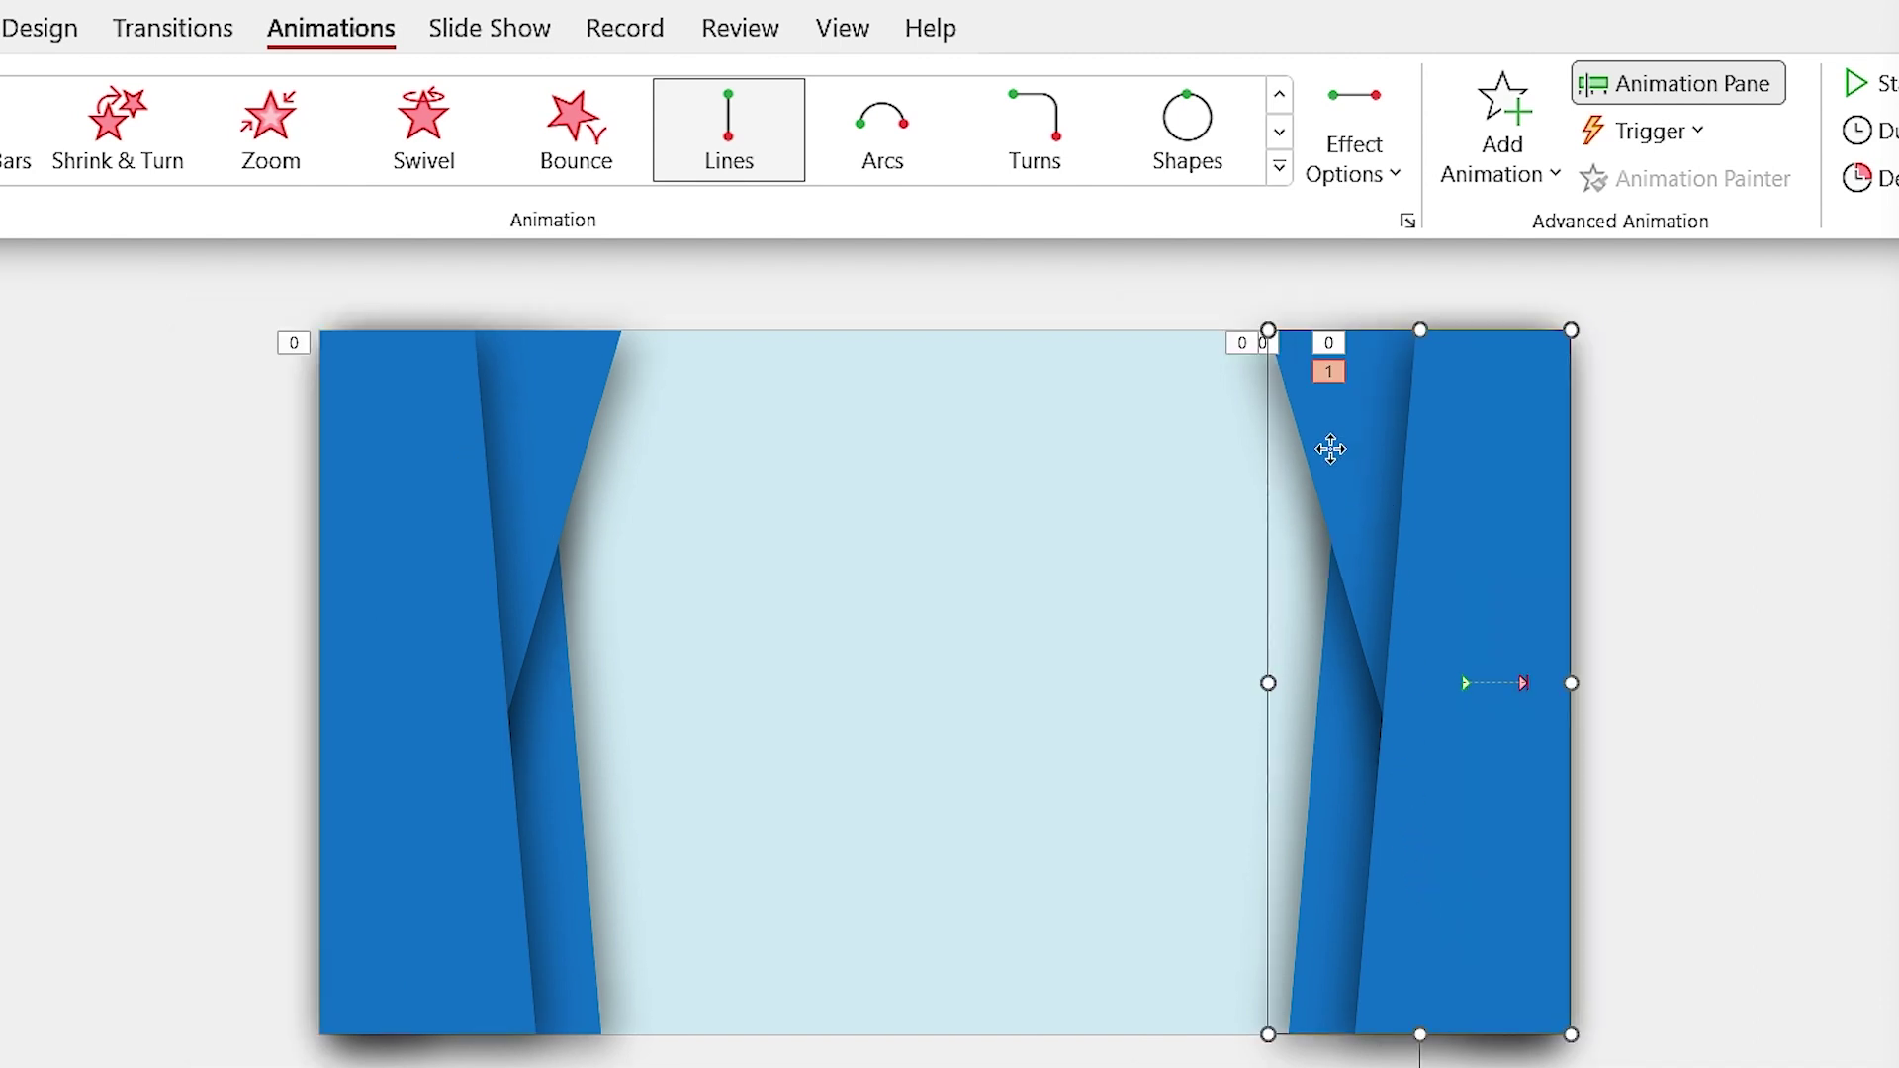
{"action": "left_click", "coordinate": [1498, 173]}
{"action": "scroll", "coordinate": [1632, 593], "scroll_direction": "down", "scroll_amount": 5}
{"action": "left_click", "coordinate": [1513, 965]}
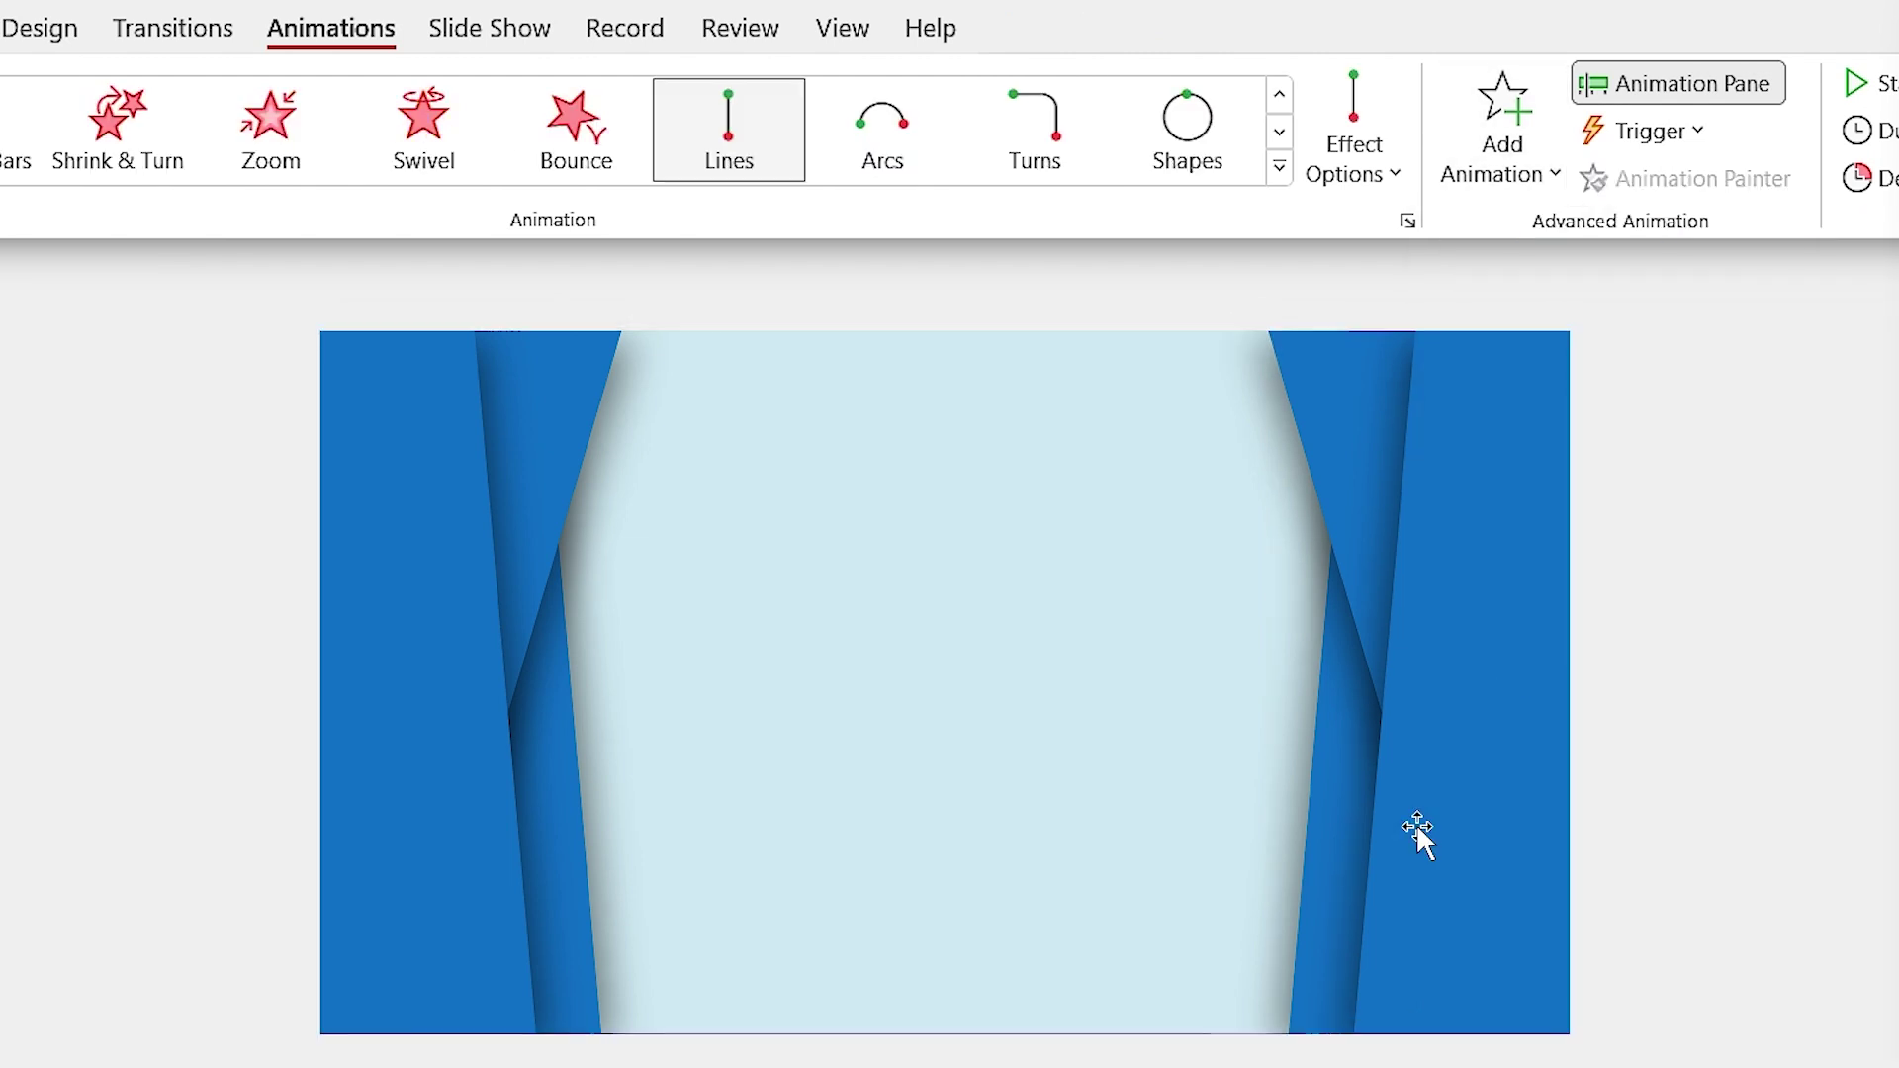
{"action": "left_click", "coordinate": [1383, 173]}
{"action": "left_click", "coordinate": [1464, 416]}
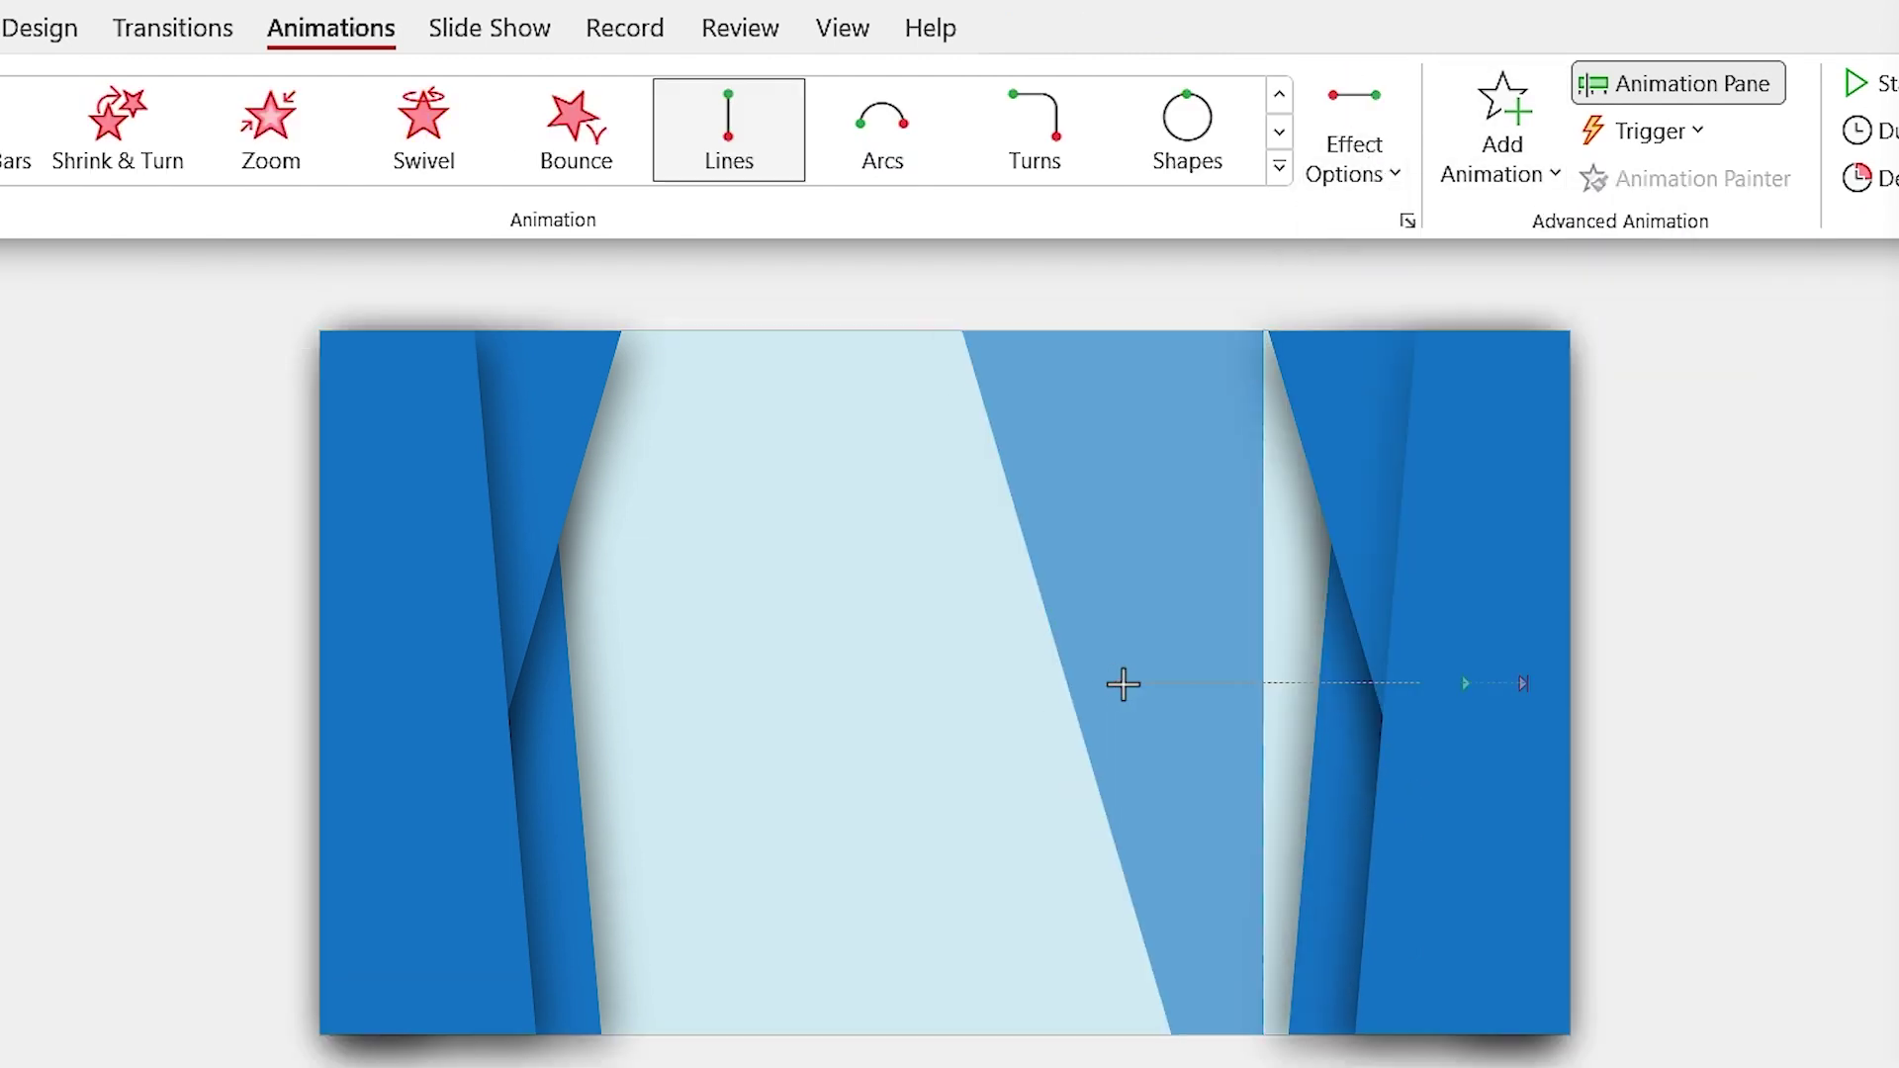
{"action": "left_click_drag", "start_coordinate": [1123, 682], "coordinate": [1358, 697]}
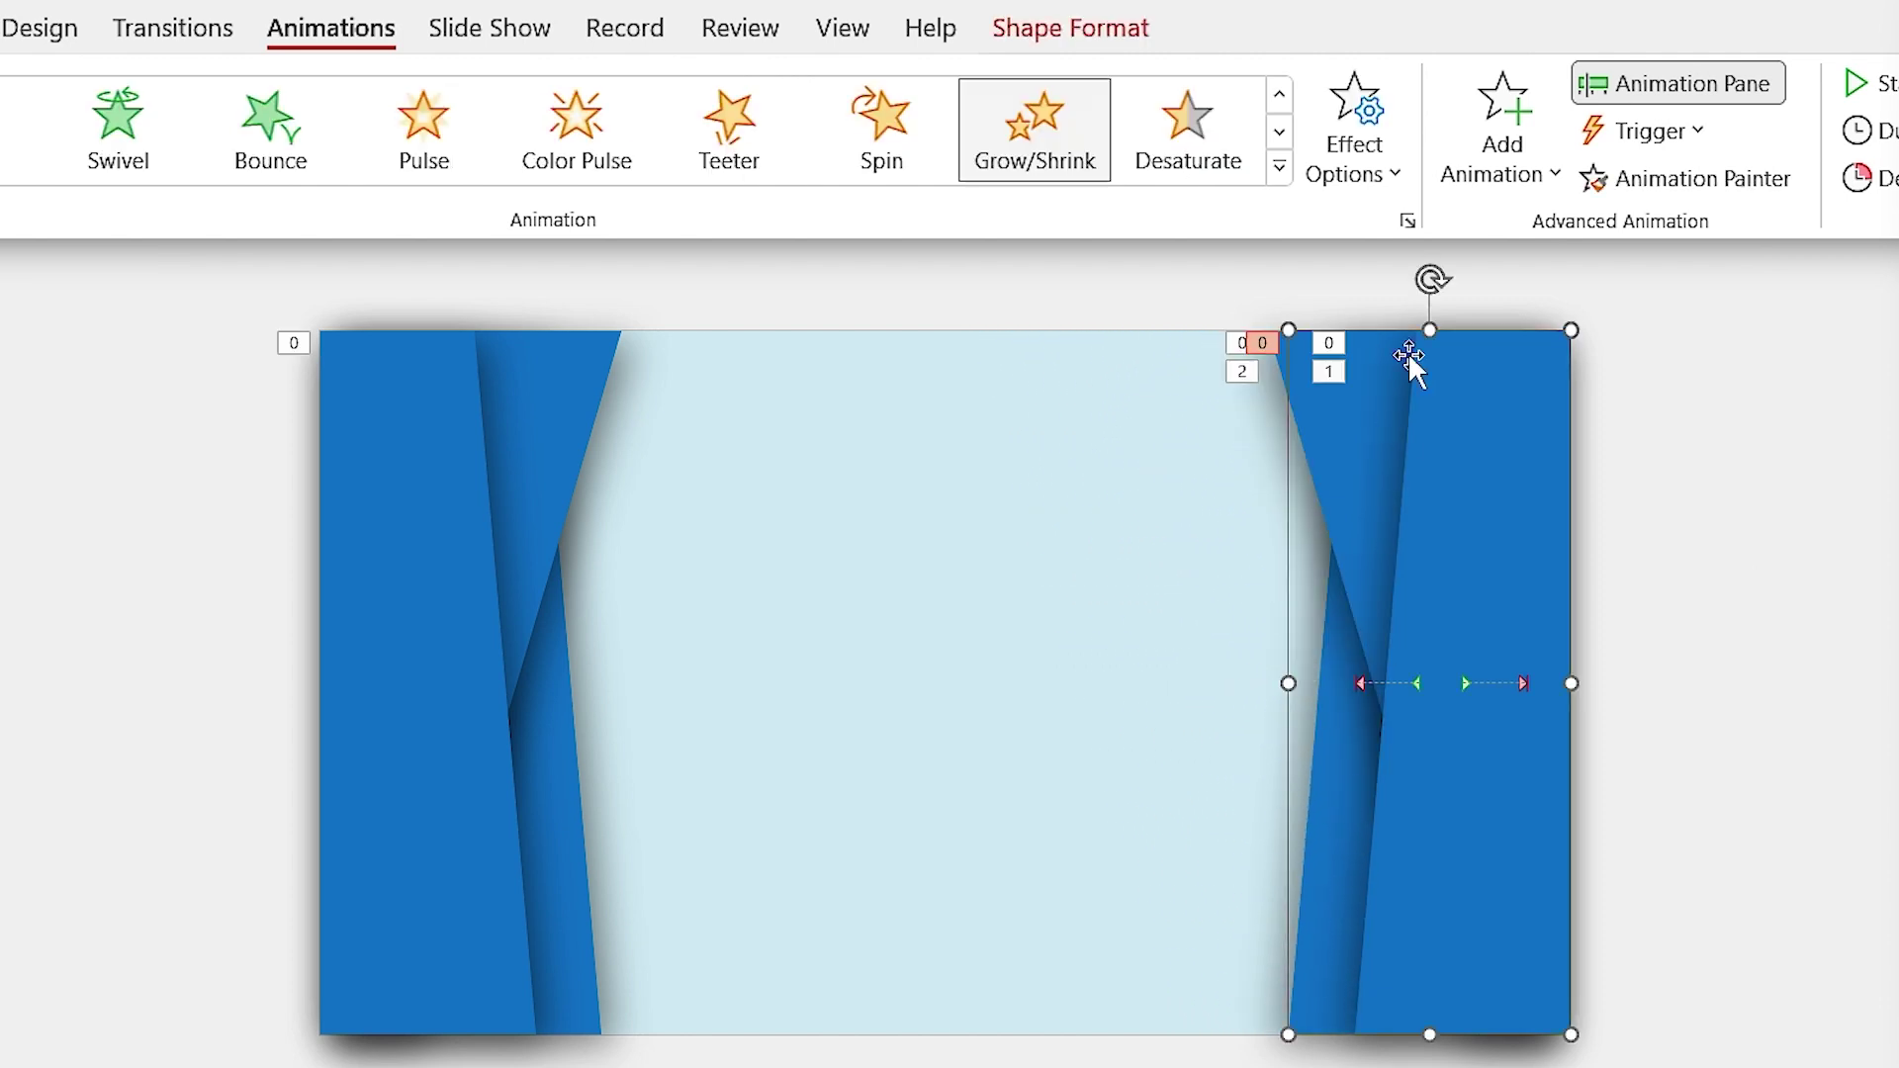
Add another short rightward Lines motion path to a panel.
{"action": "left_click", "coordinate": [1503, 129]}
{"action": "left_click", "coordinate": [1525, 924]}
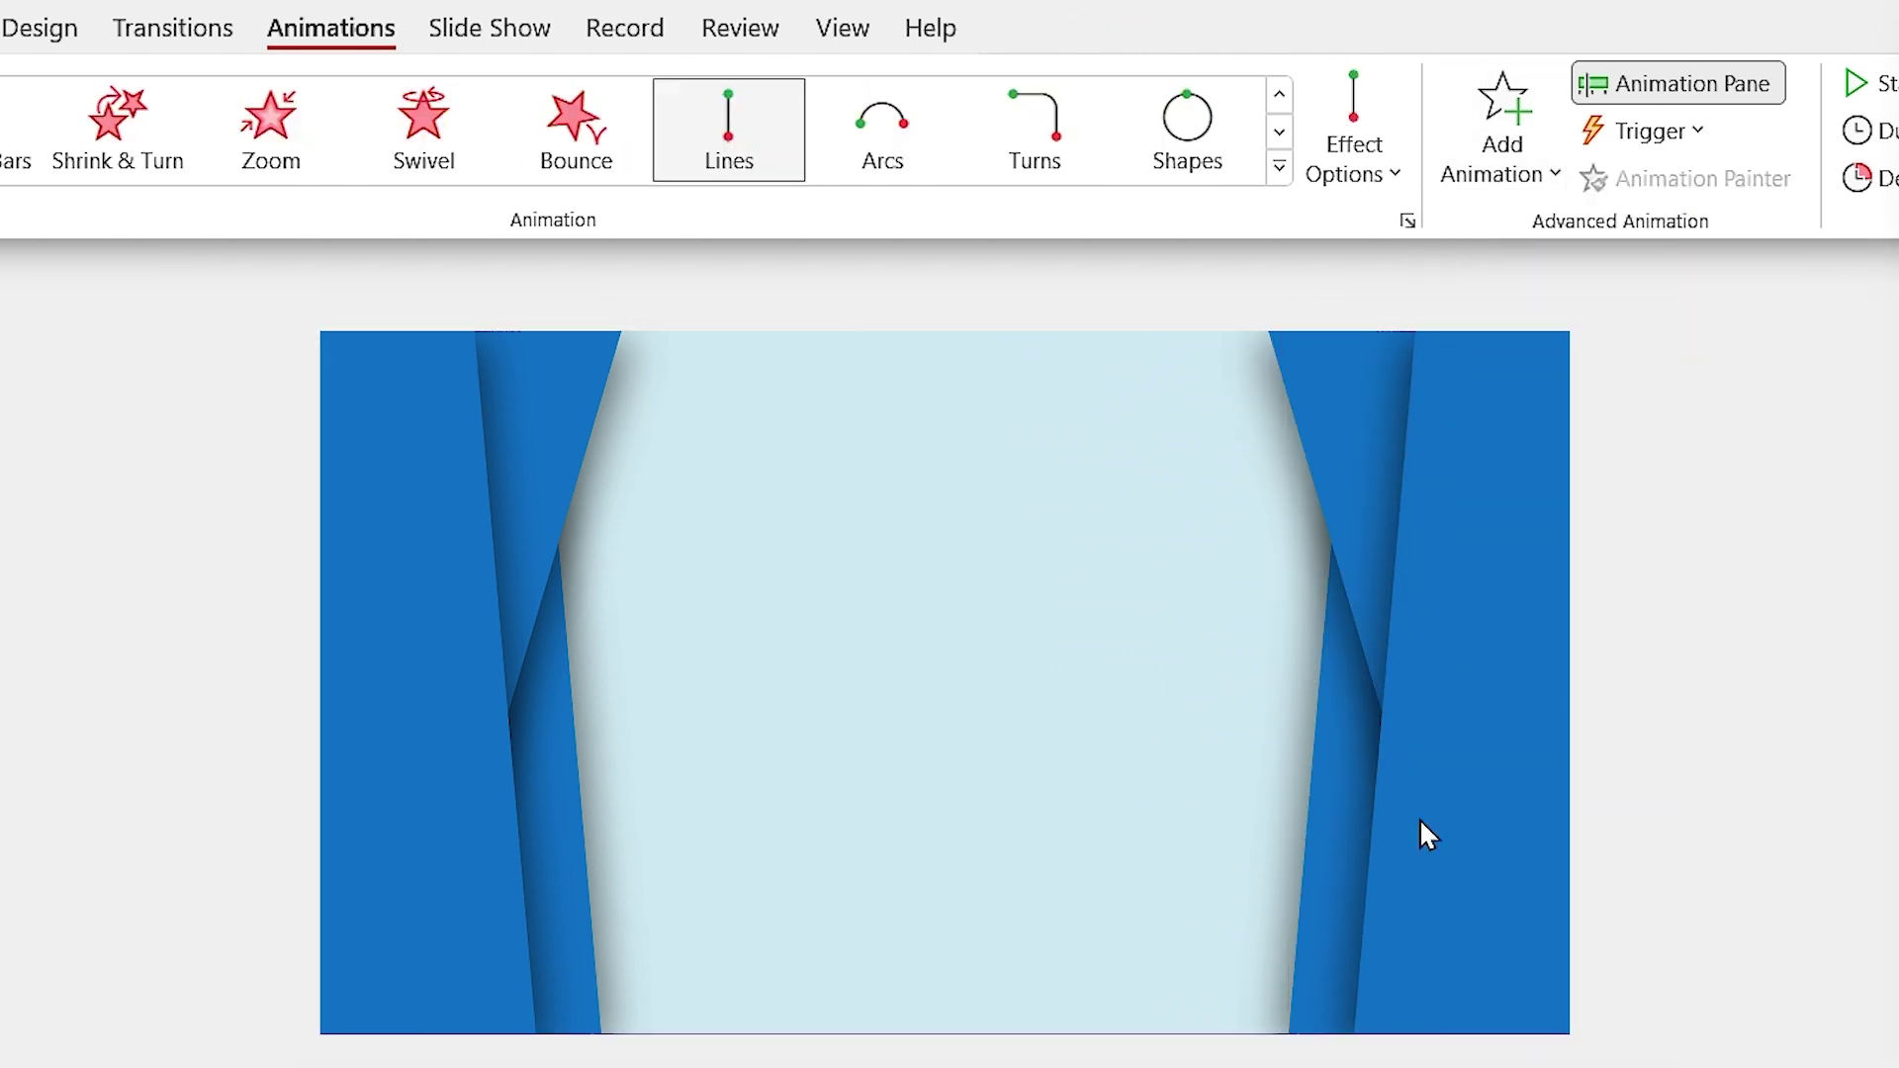
{"action": "left_click", "coordinate": [1353, 148]}
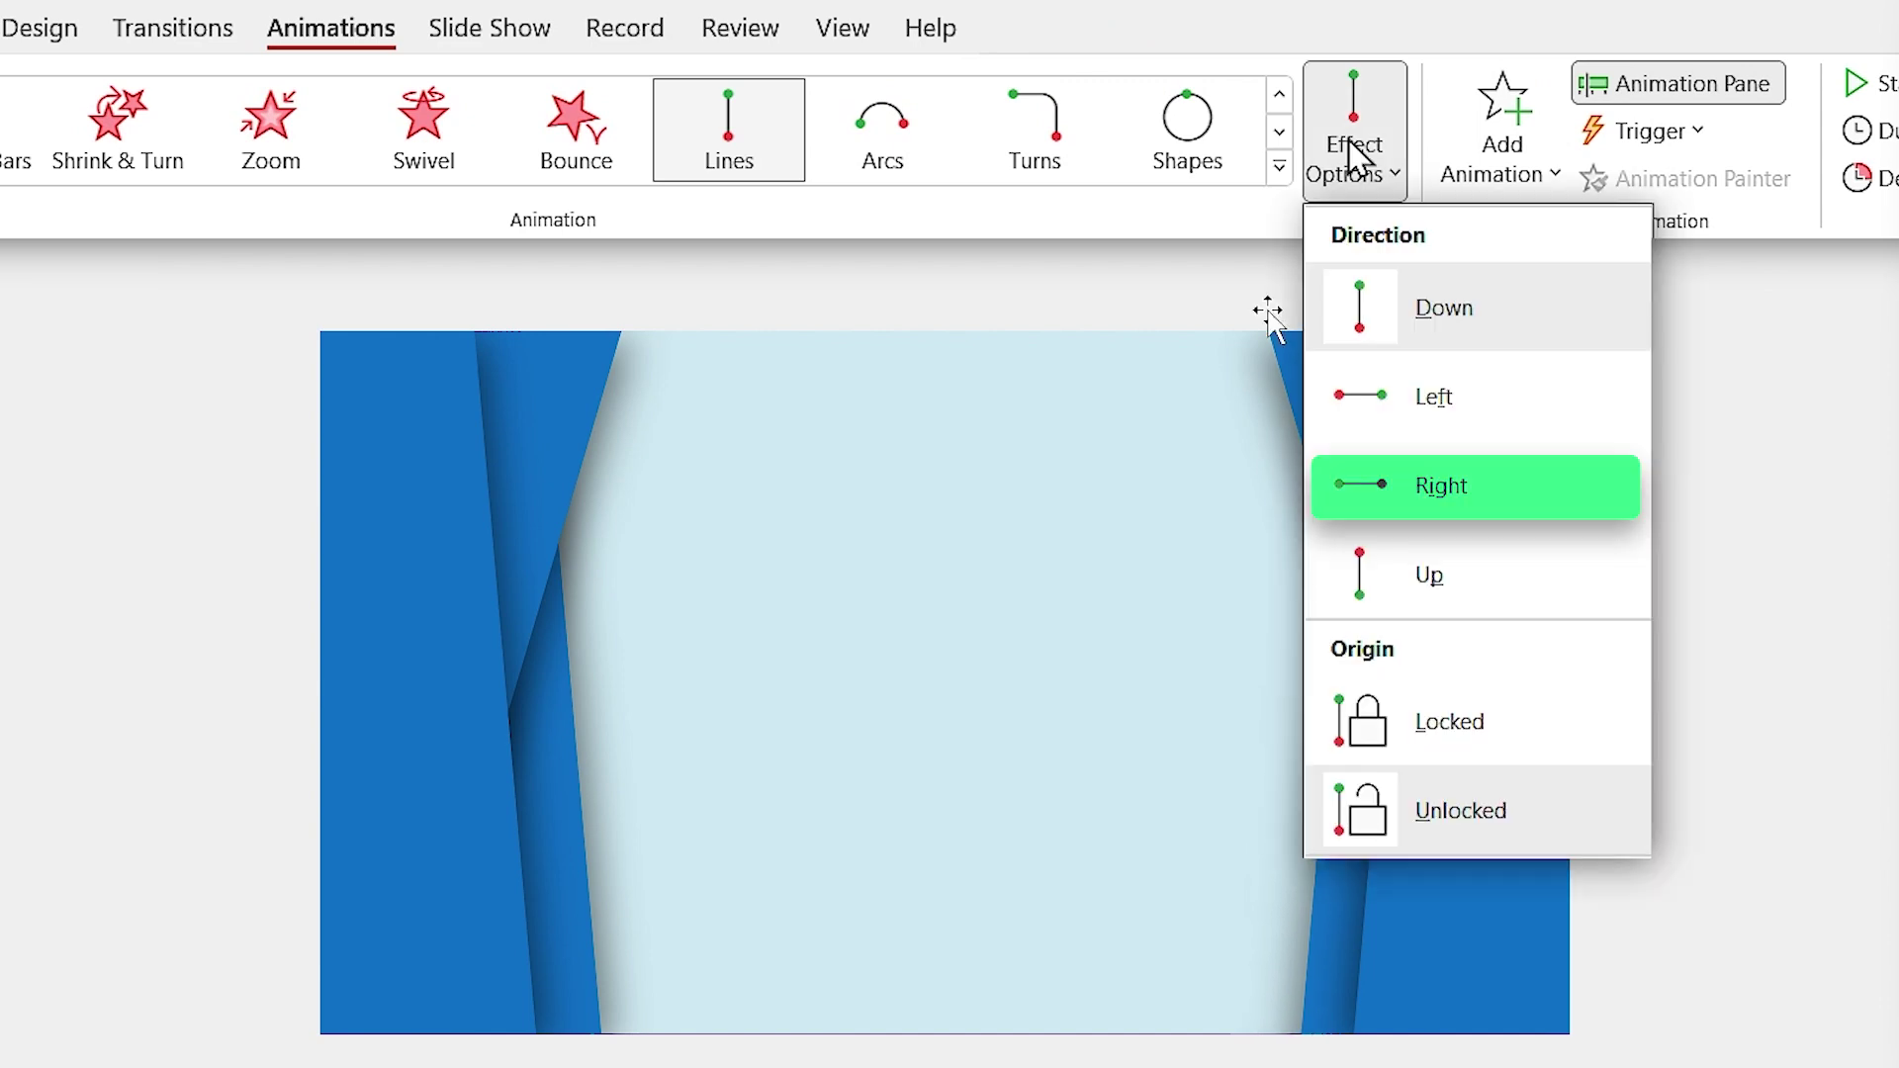
{"action": "left_click", "coordinate": [1456, 503]}
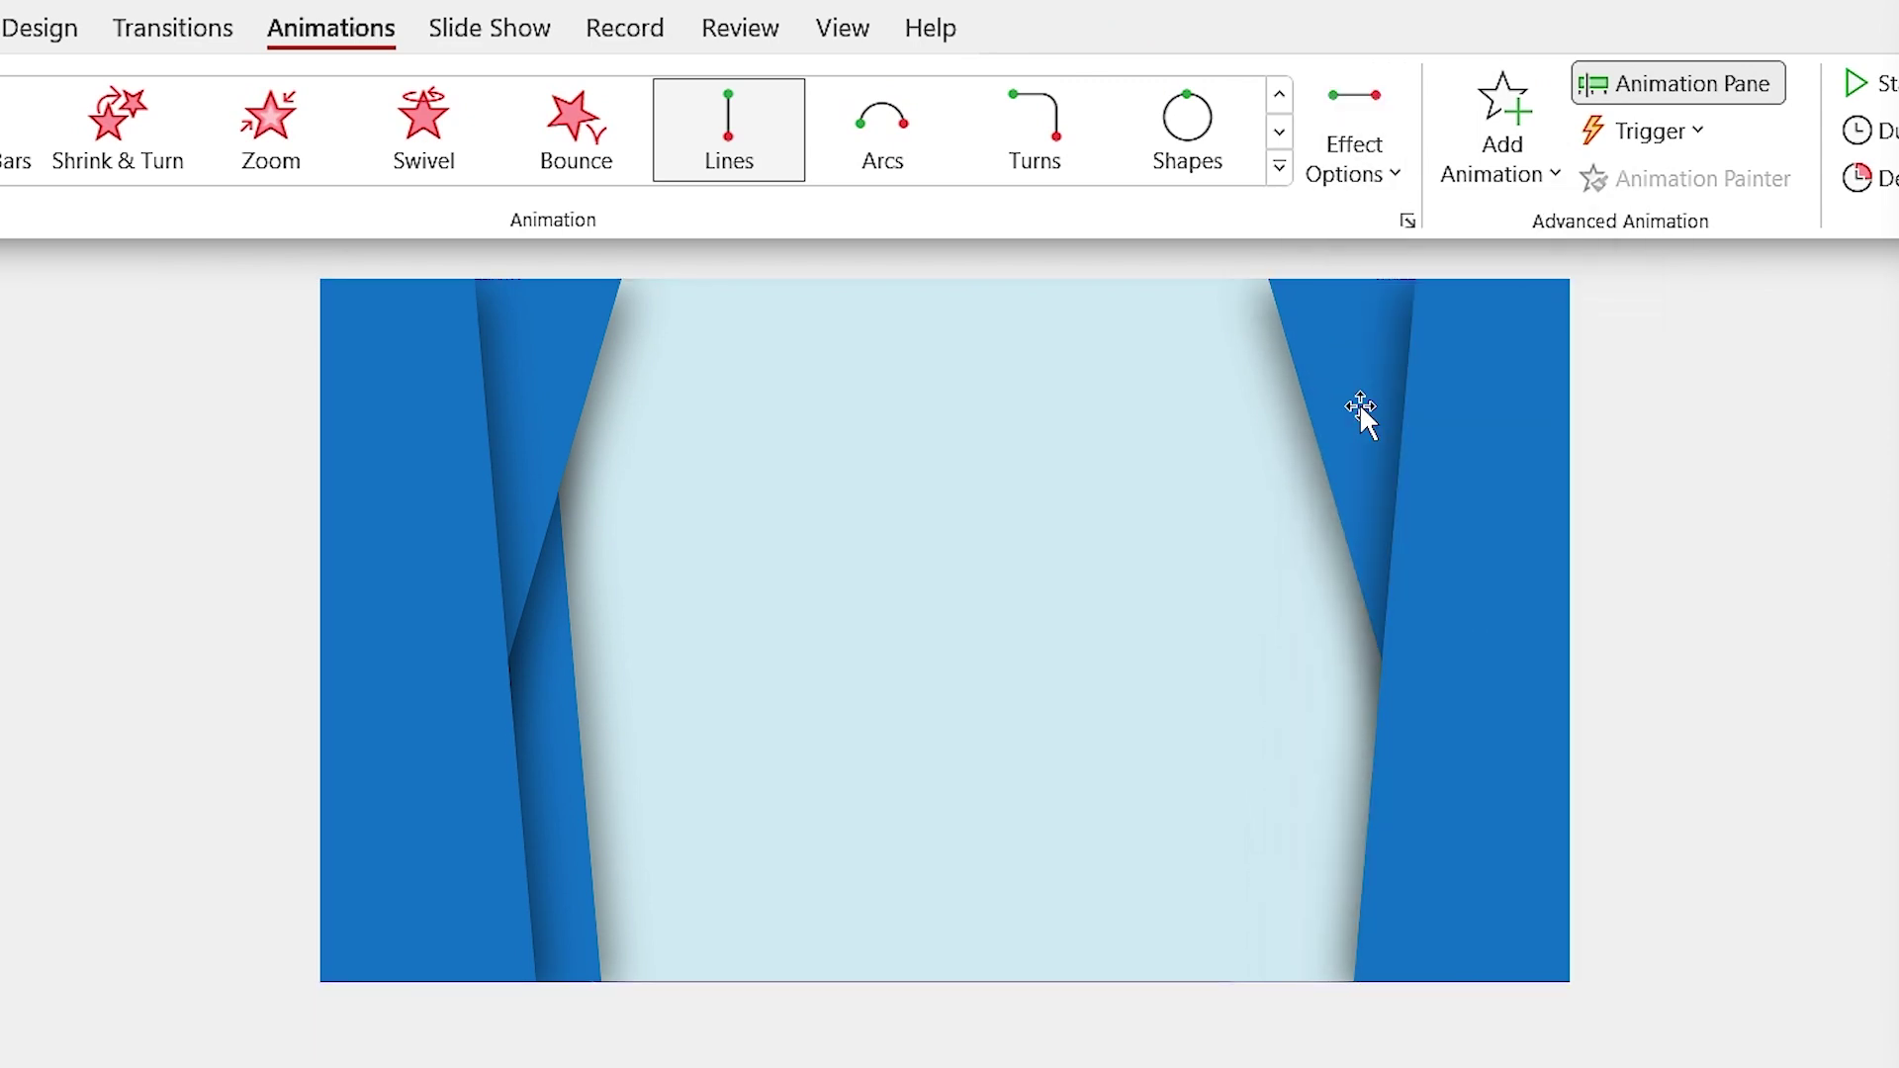
{"action": "left_click_drag", "start_coordinate": [1627, 668], "coordinate": [1396, 670]}
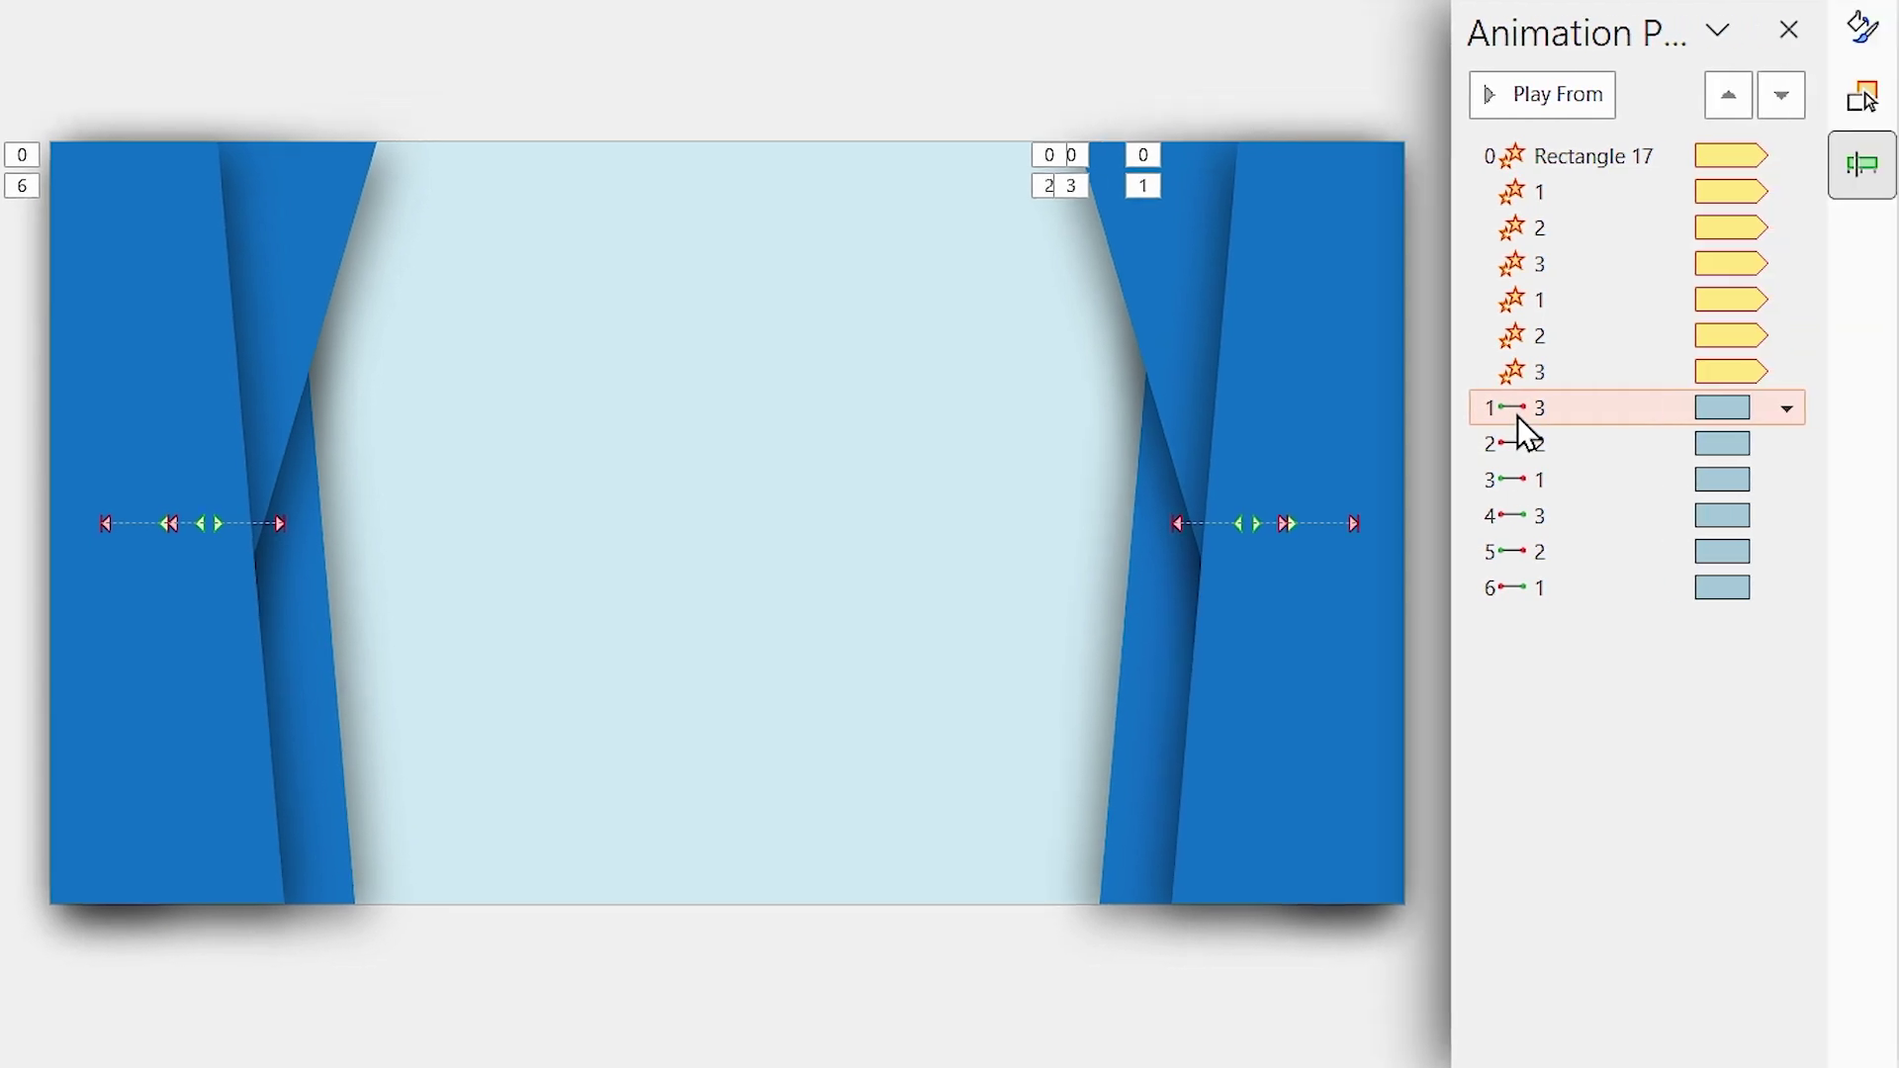
Select all six line motions and set them to With Previous, 5 seconds, repeat until slide end.
{"action": "left_click", "coordinate": [1519, 410]}
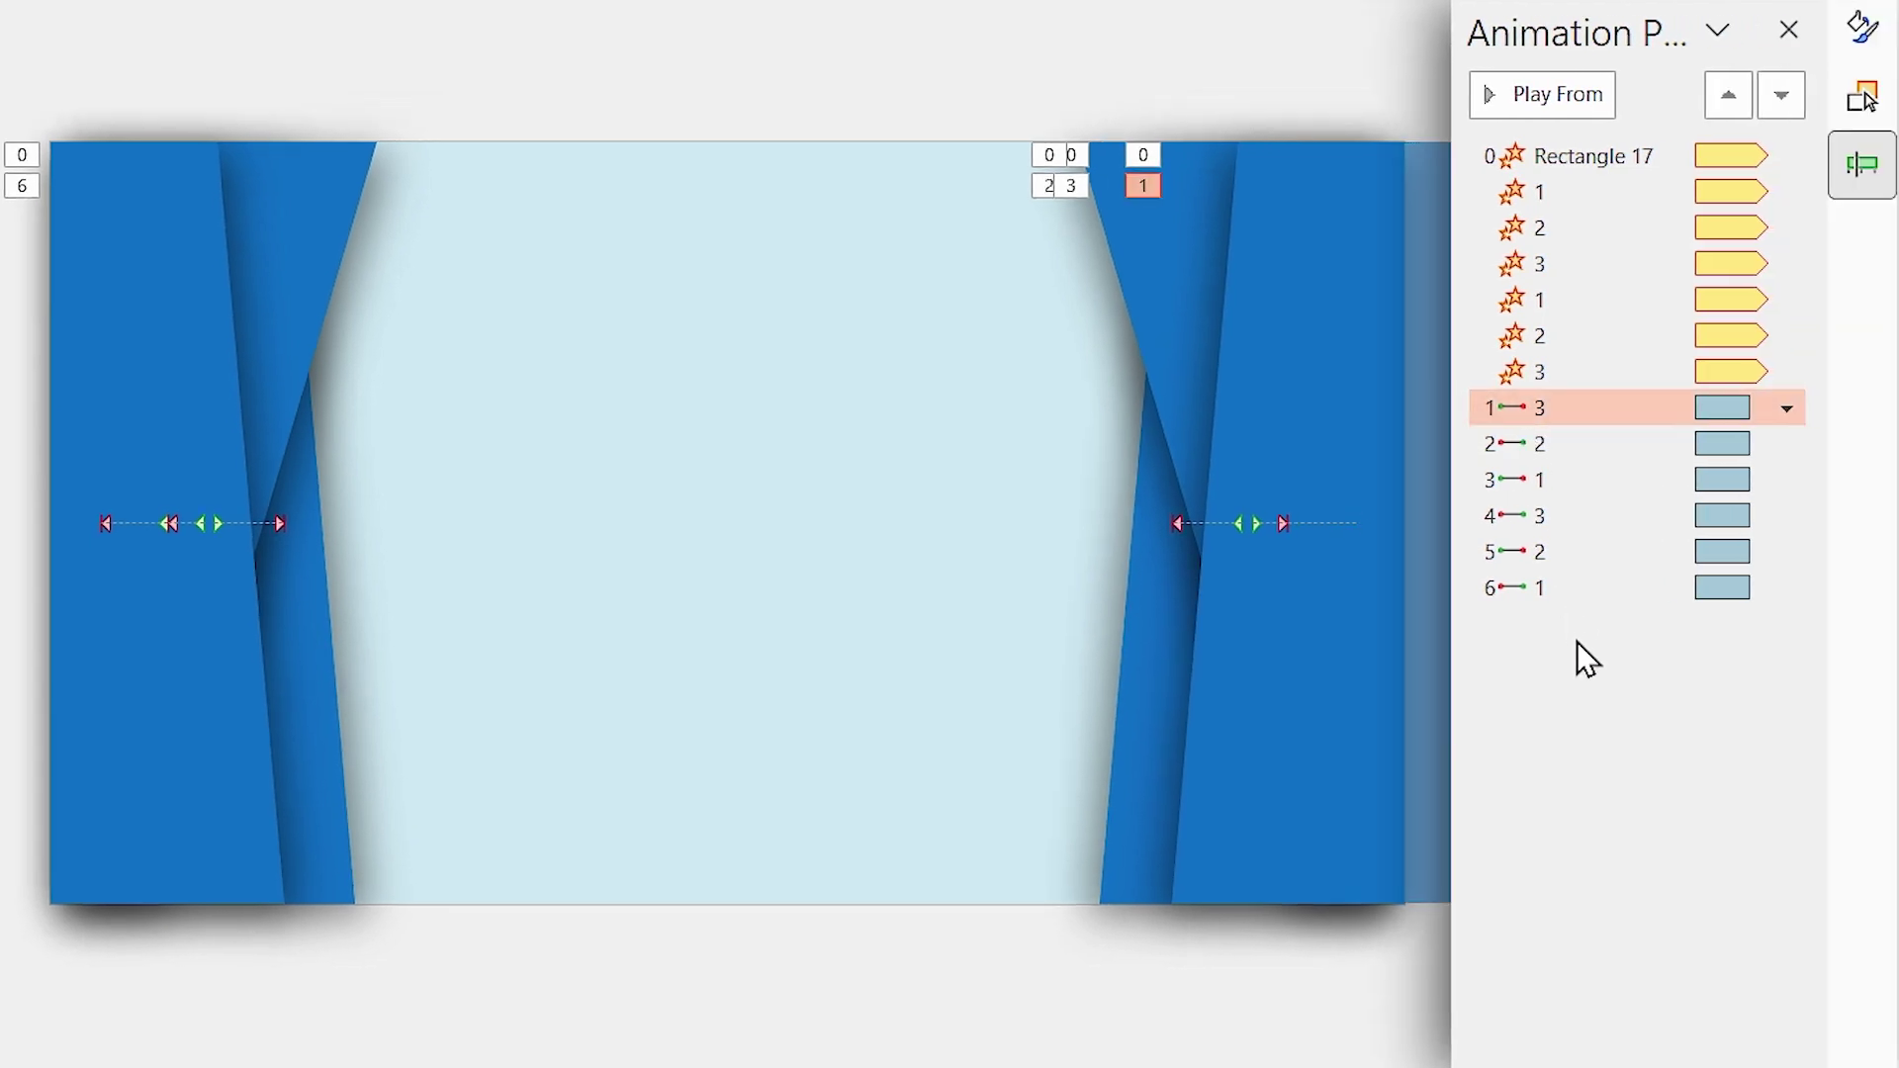
{"action": "left_click", "coordinate": [1537, 589], "text": "shift"}
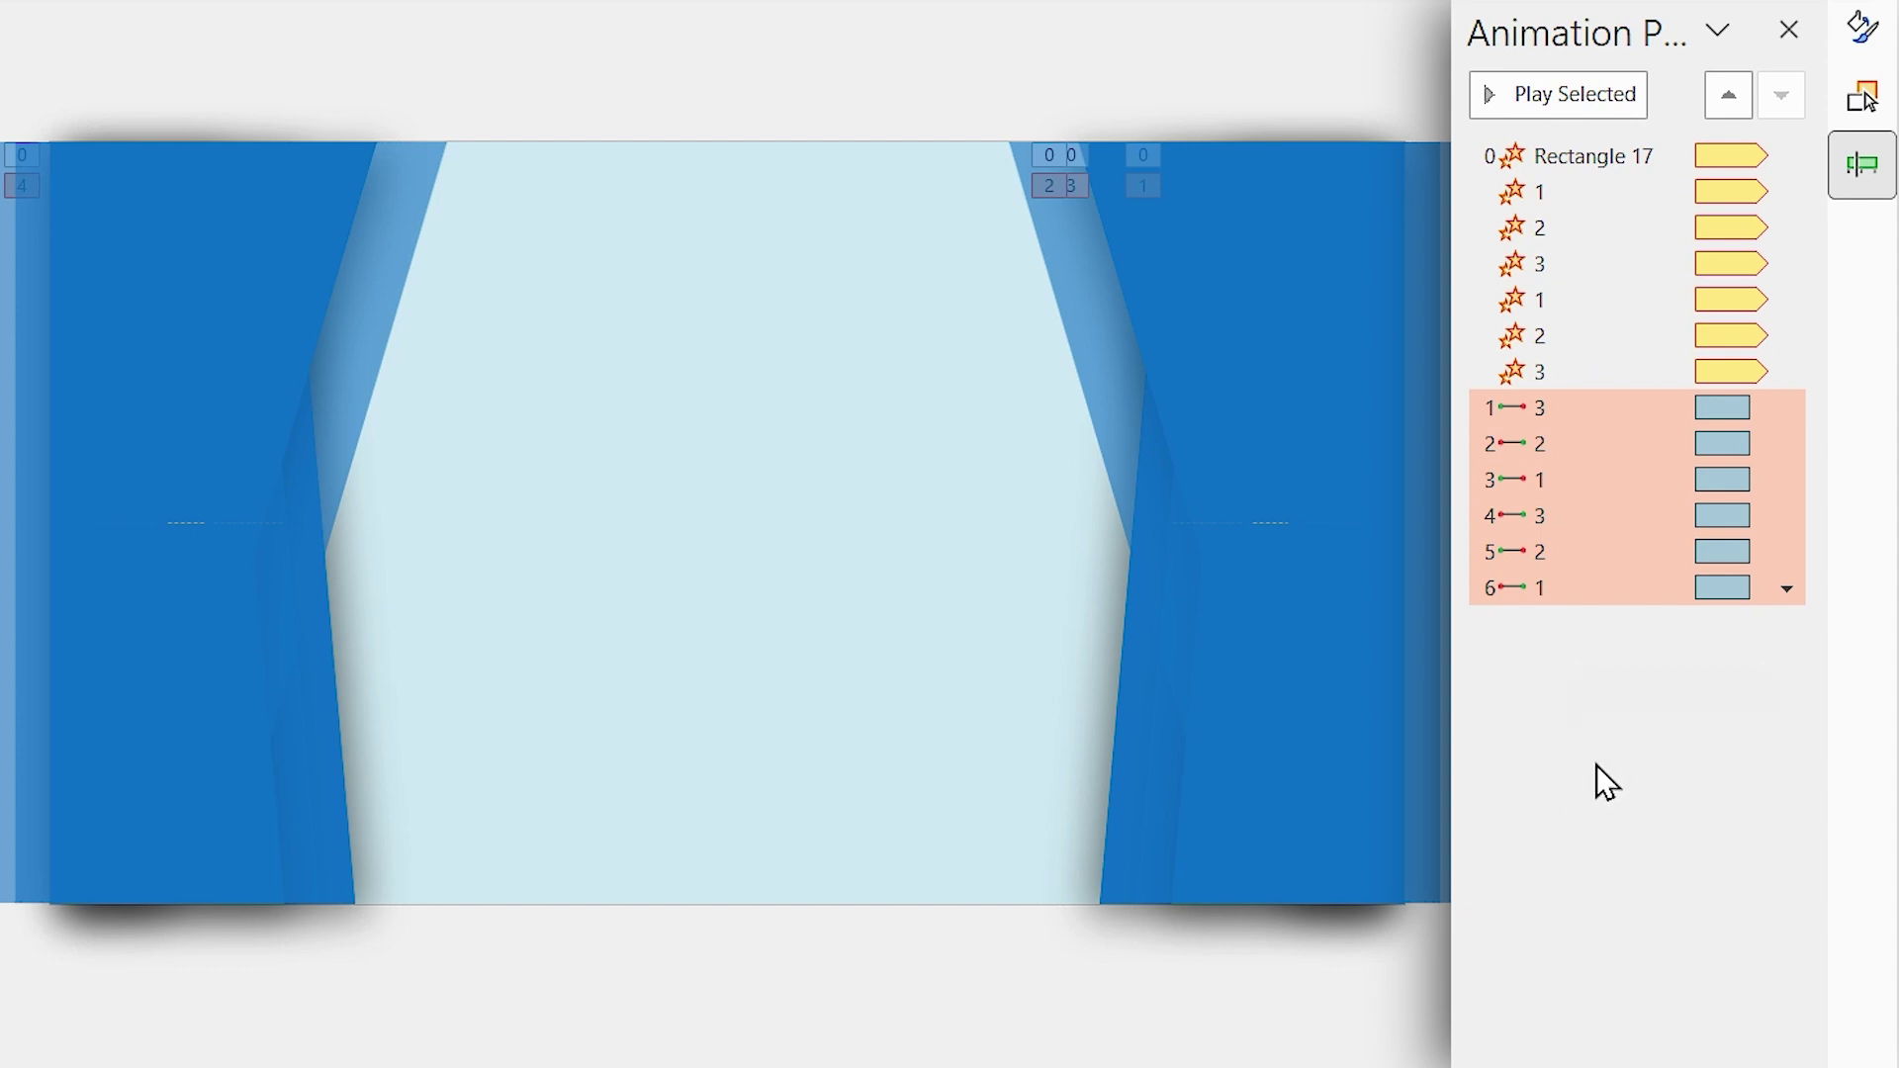
{"action": "right_click", "coordinate": [1583, 454]}
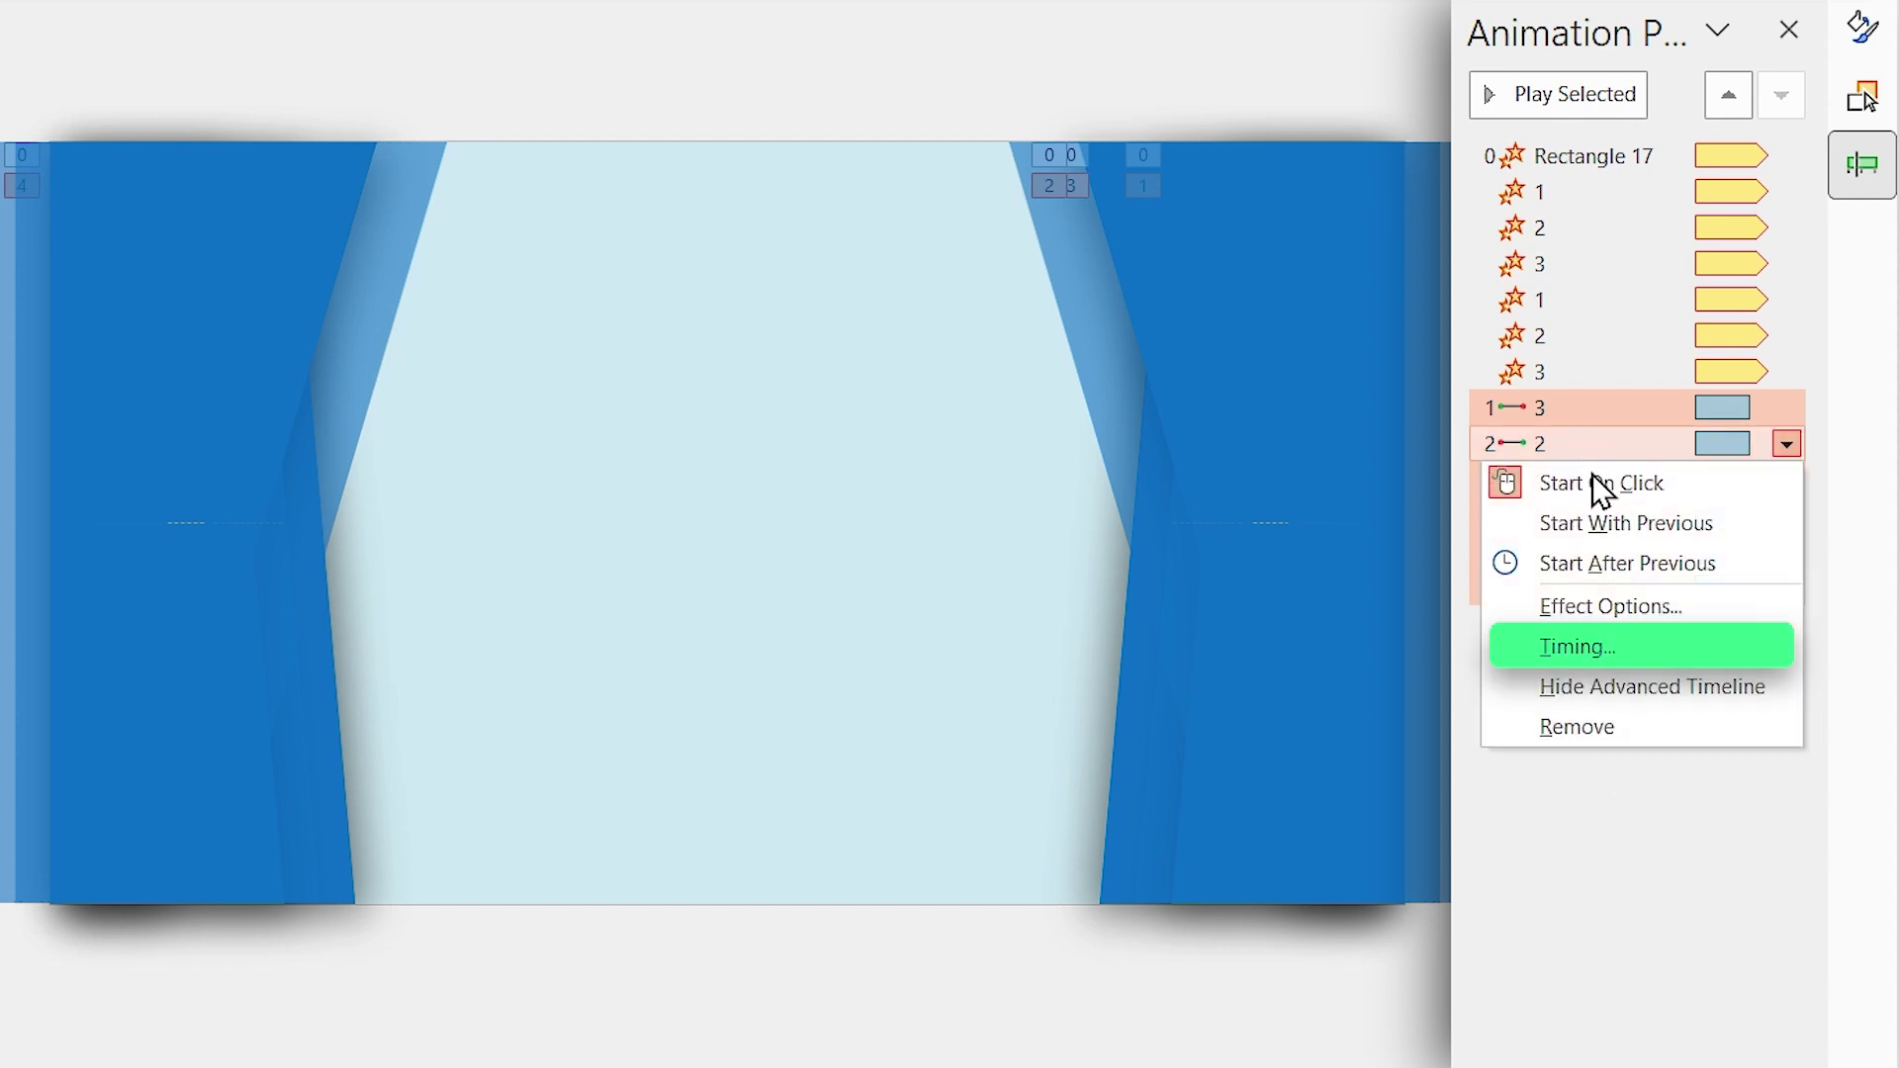
{"action": "left_click", "coordinate": [1582, 649]}
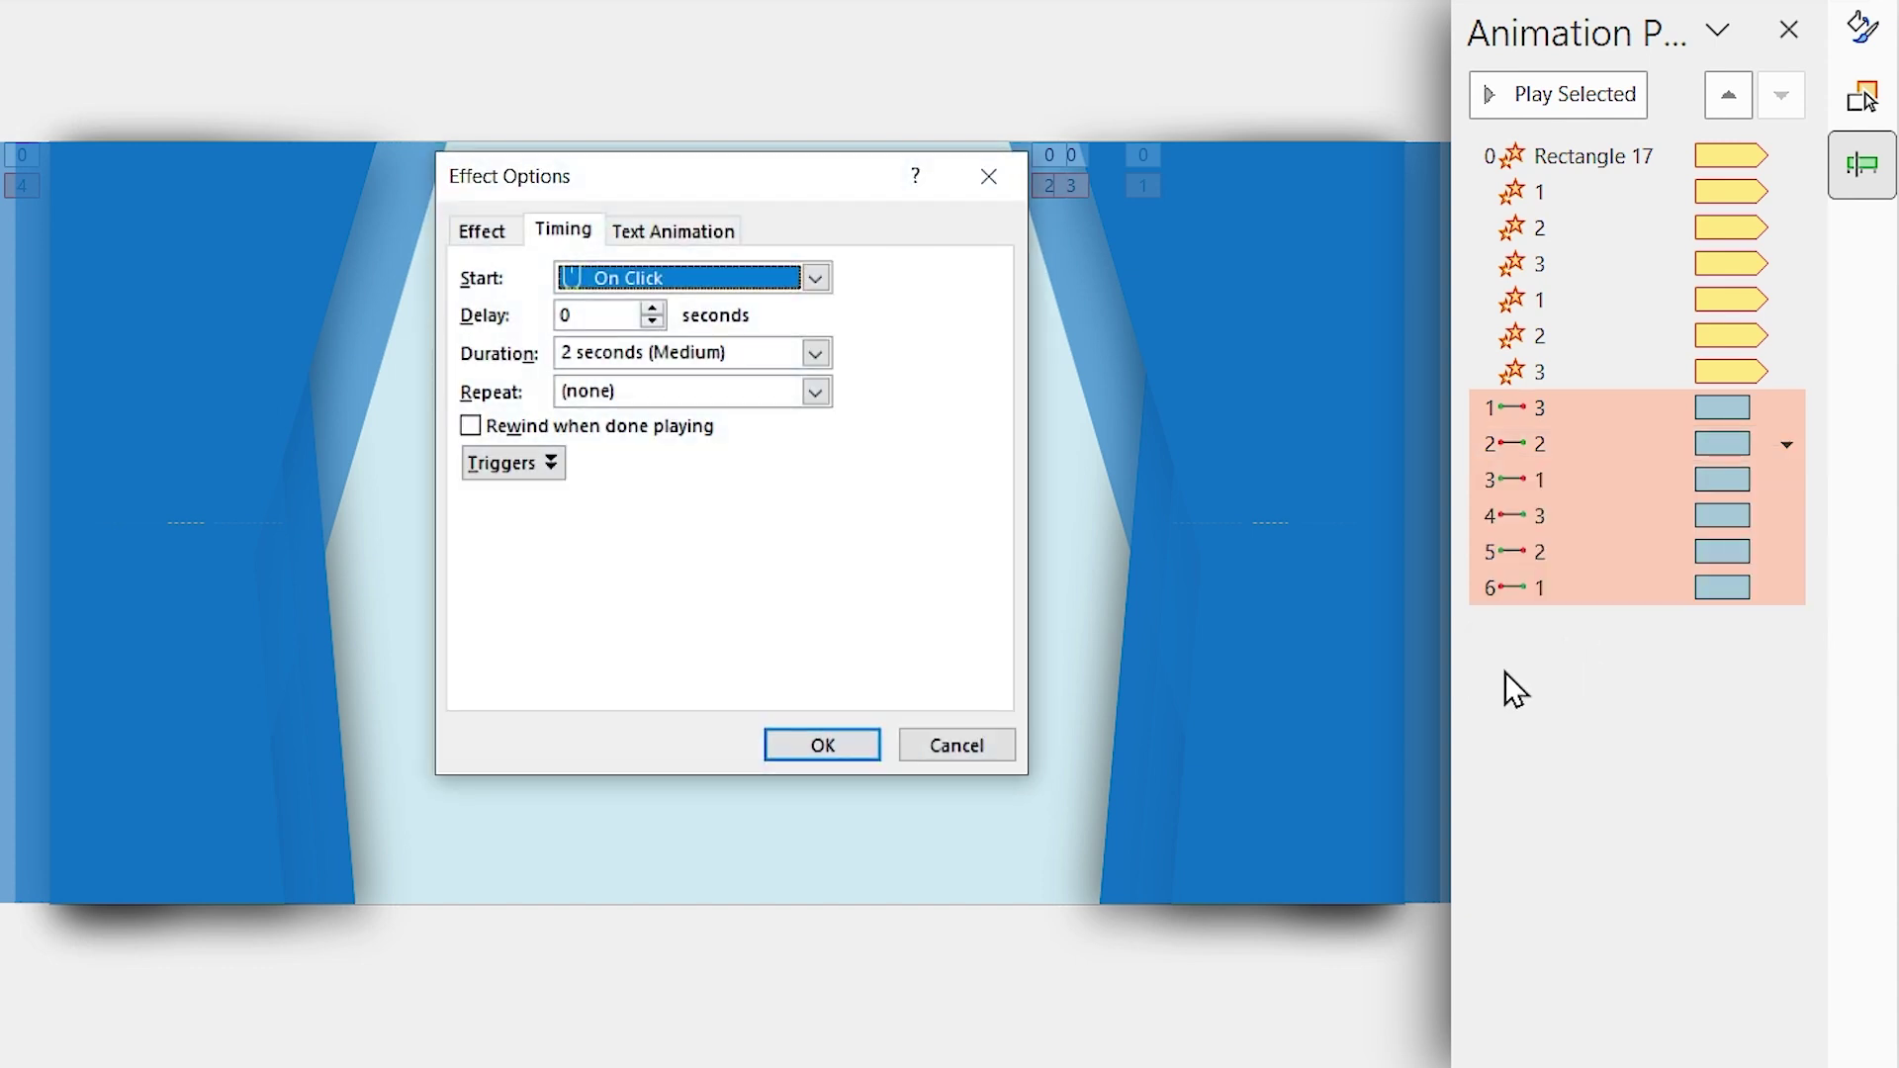
{"action": "left_click", "coordinate": [815, 279]}
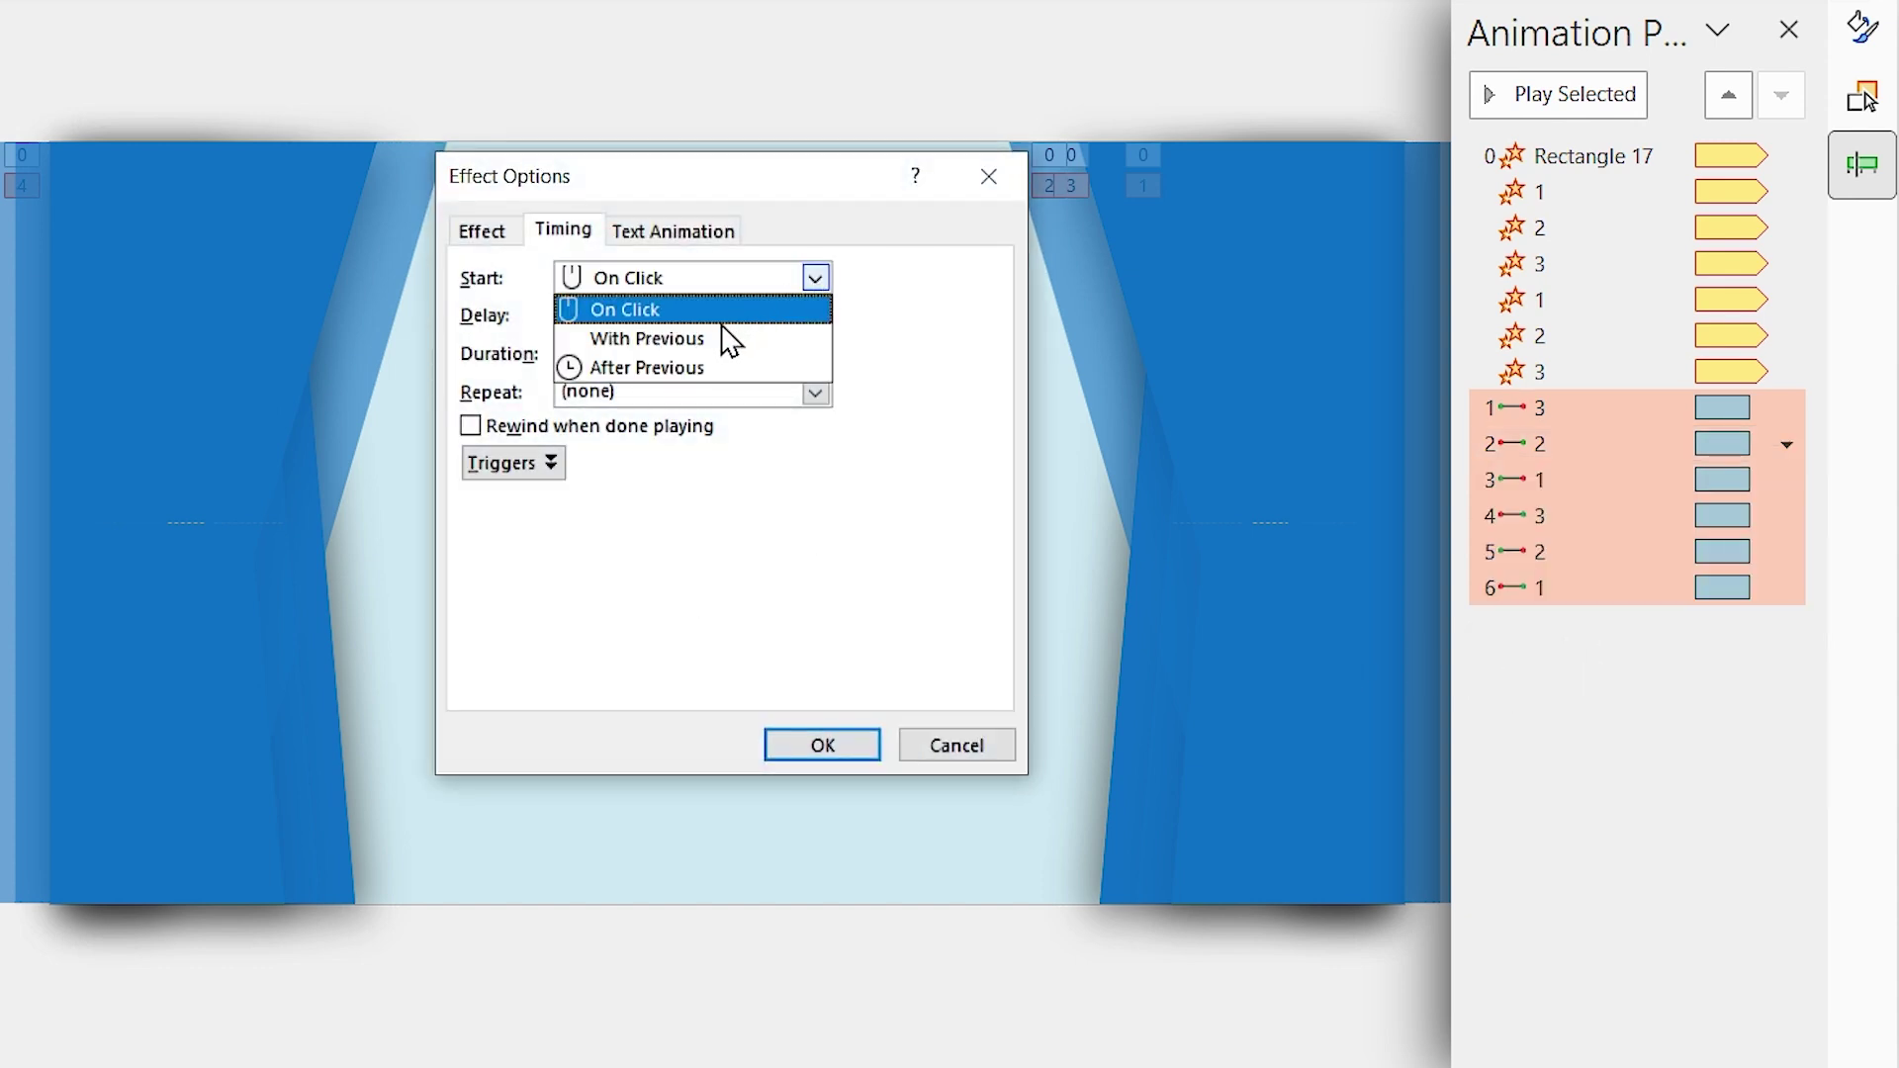
{"action": "left_click", "coordinate": [648, 339]}
{"action": "left_click", "coordinate": [815, 353]}
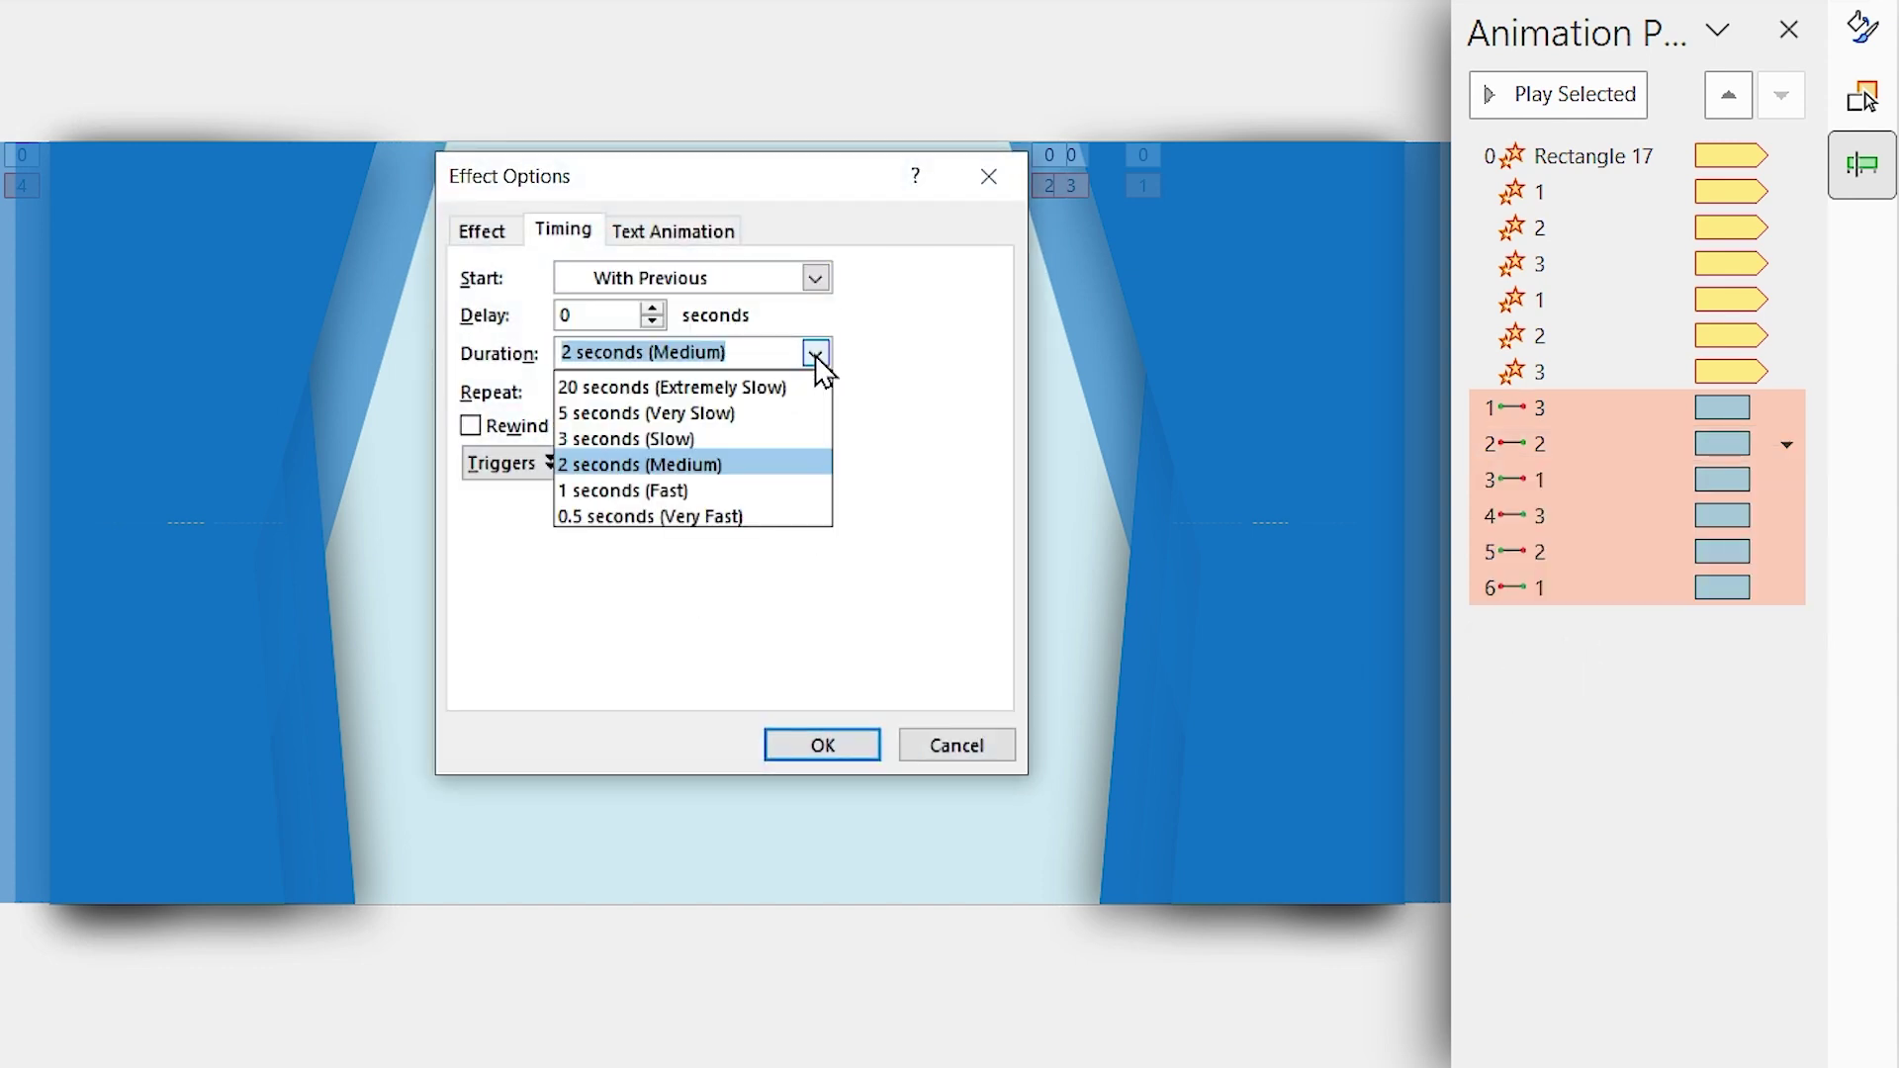
{"action": "left_click", "coordinate": [610, 412]}
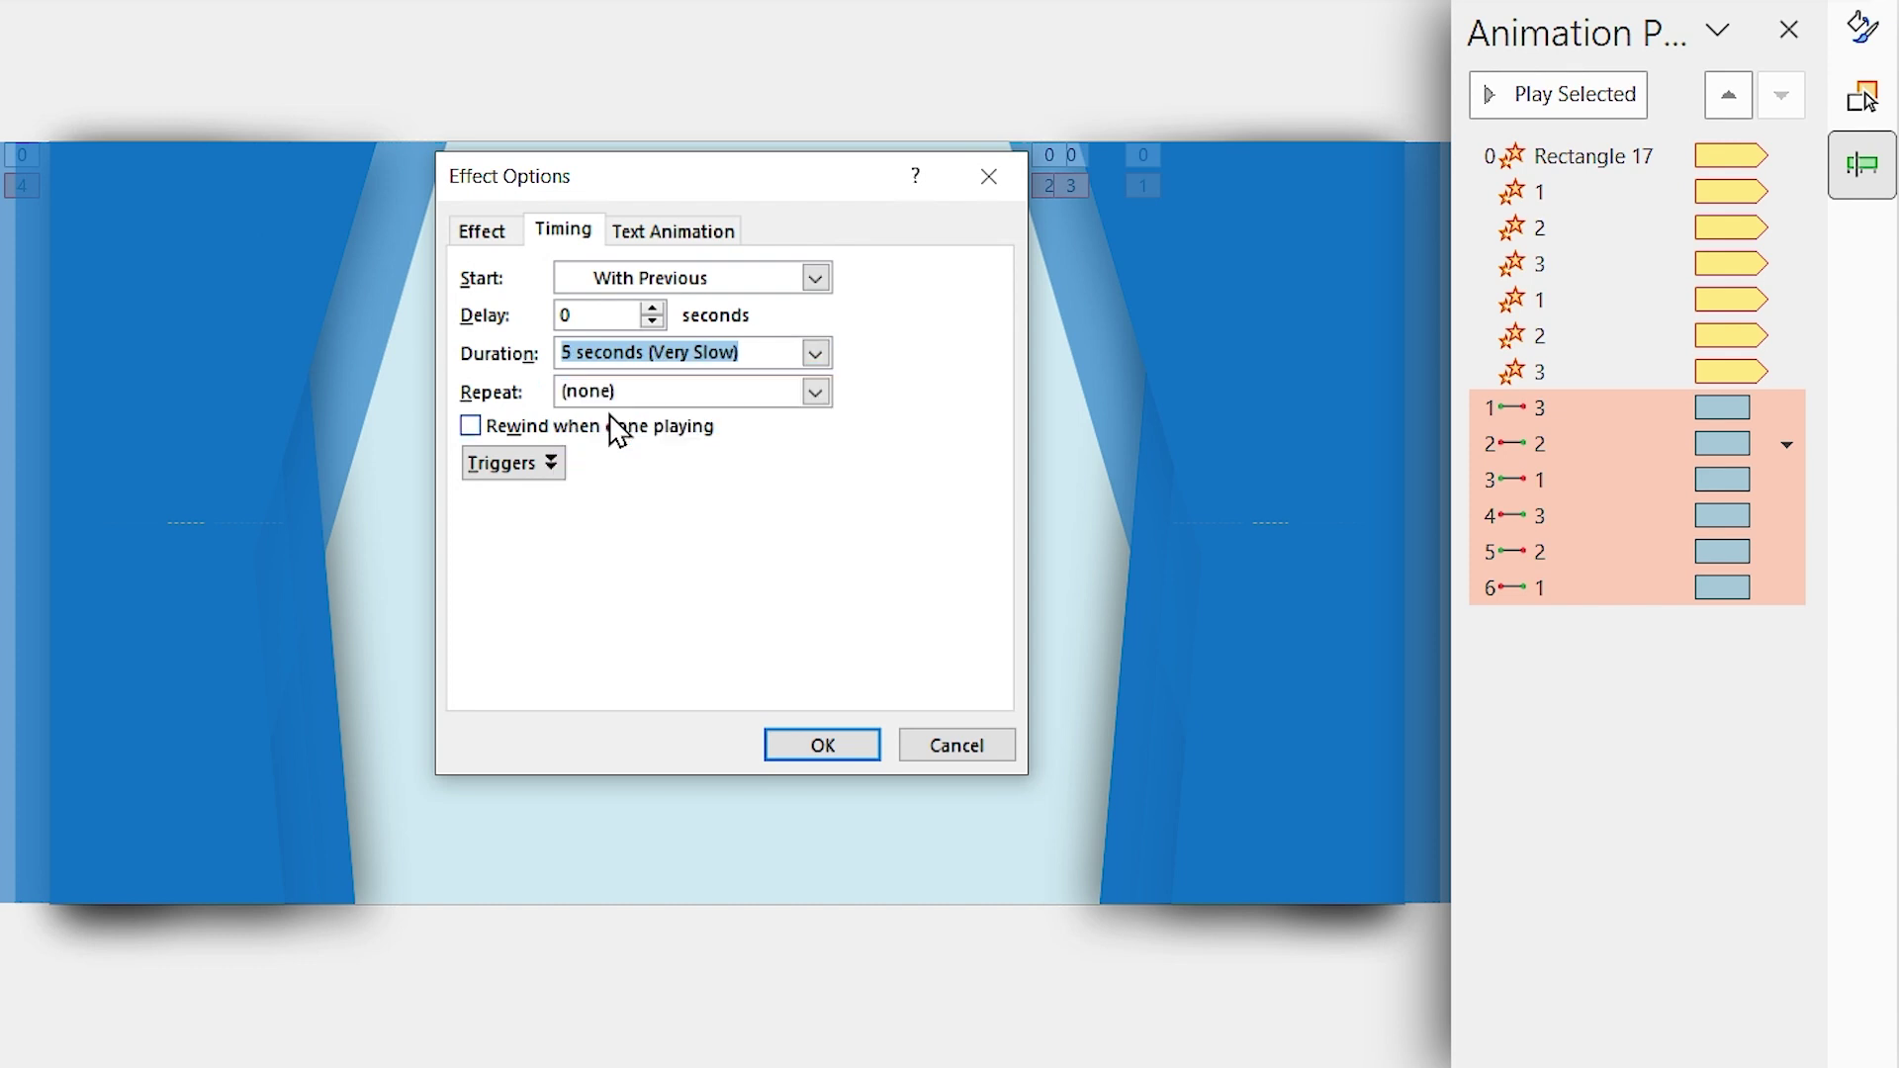
{"action": "left_click", "coordinate": [812, 400]}
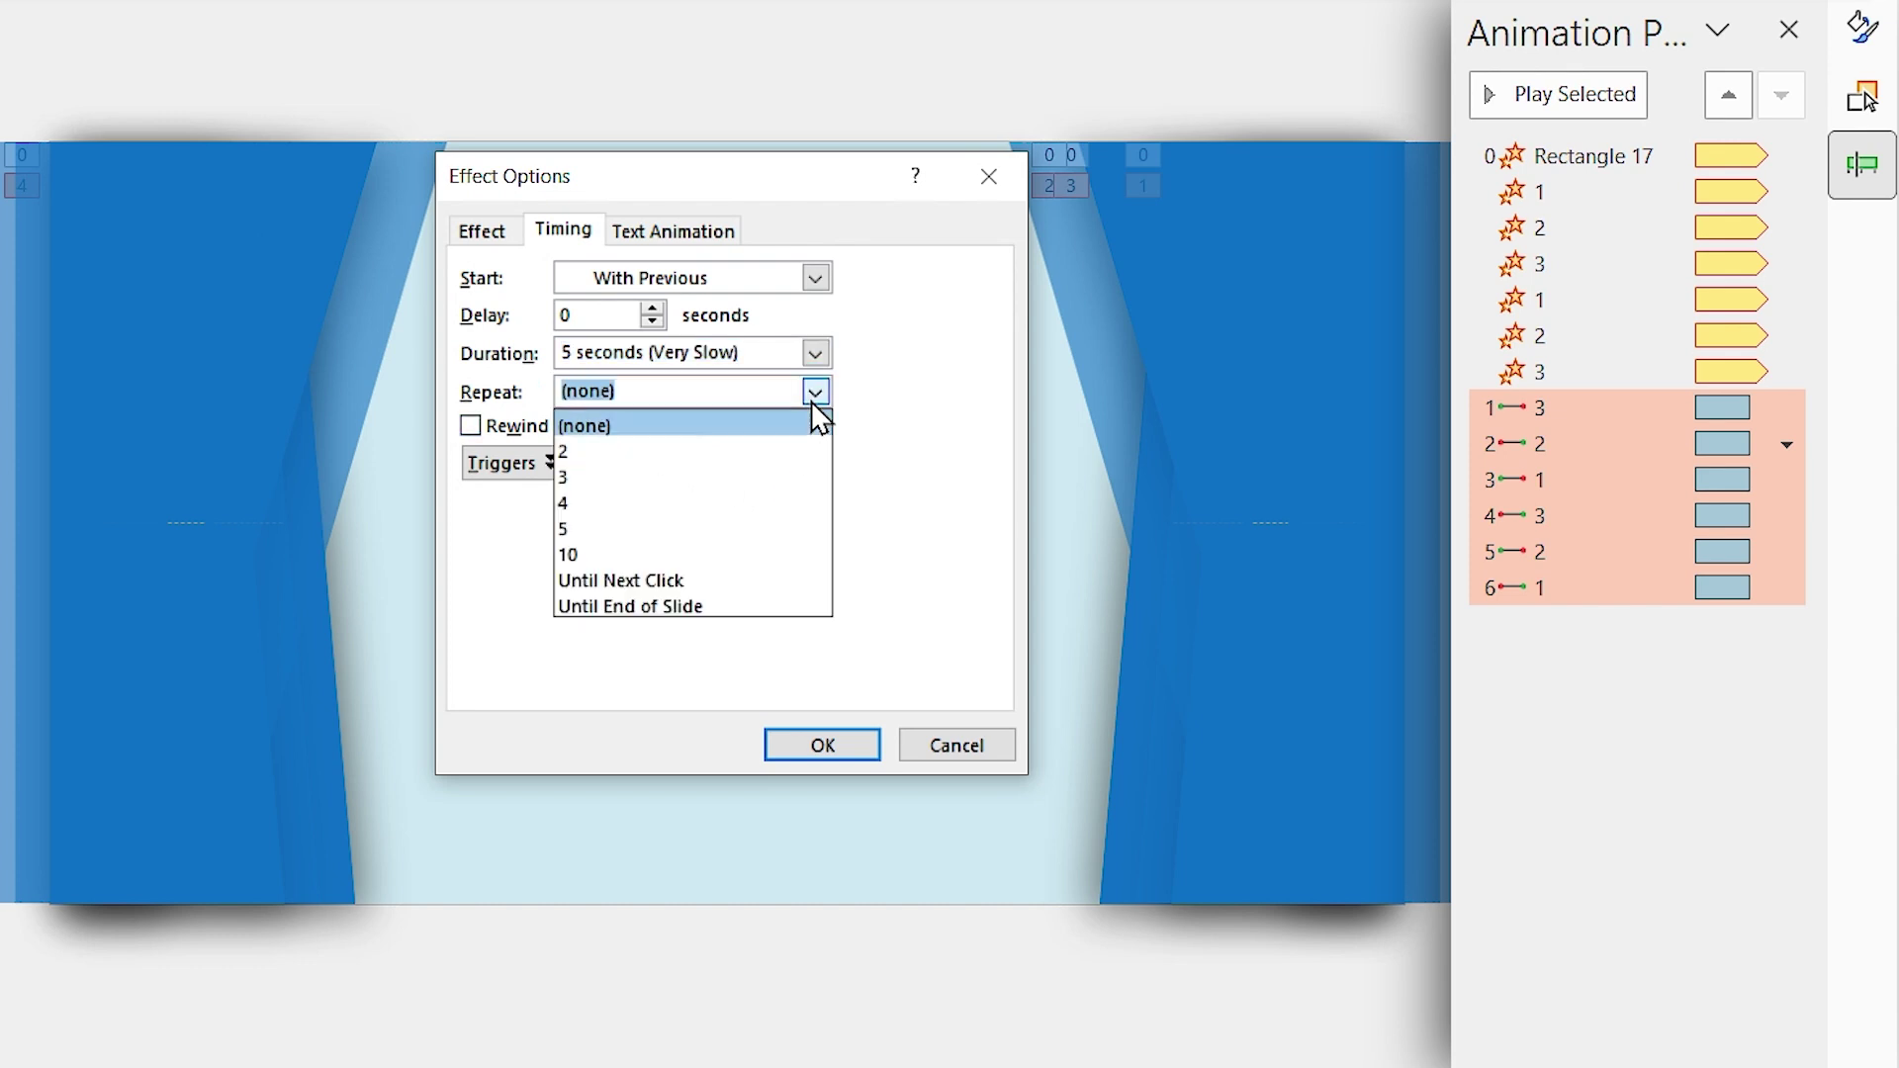
{"action": "left_click", "coordinate": [615, 606]}
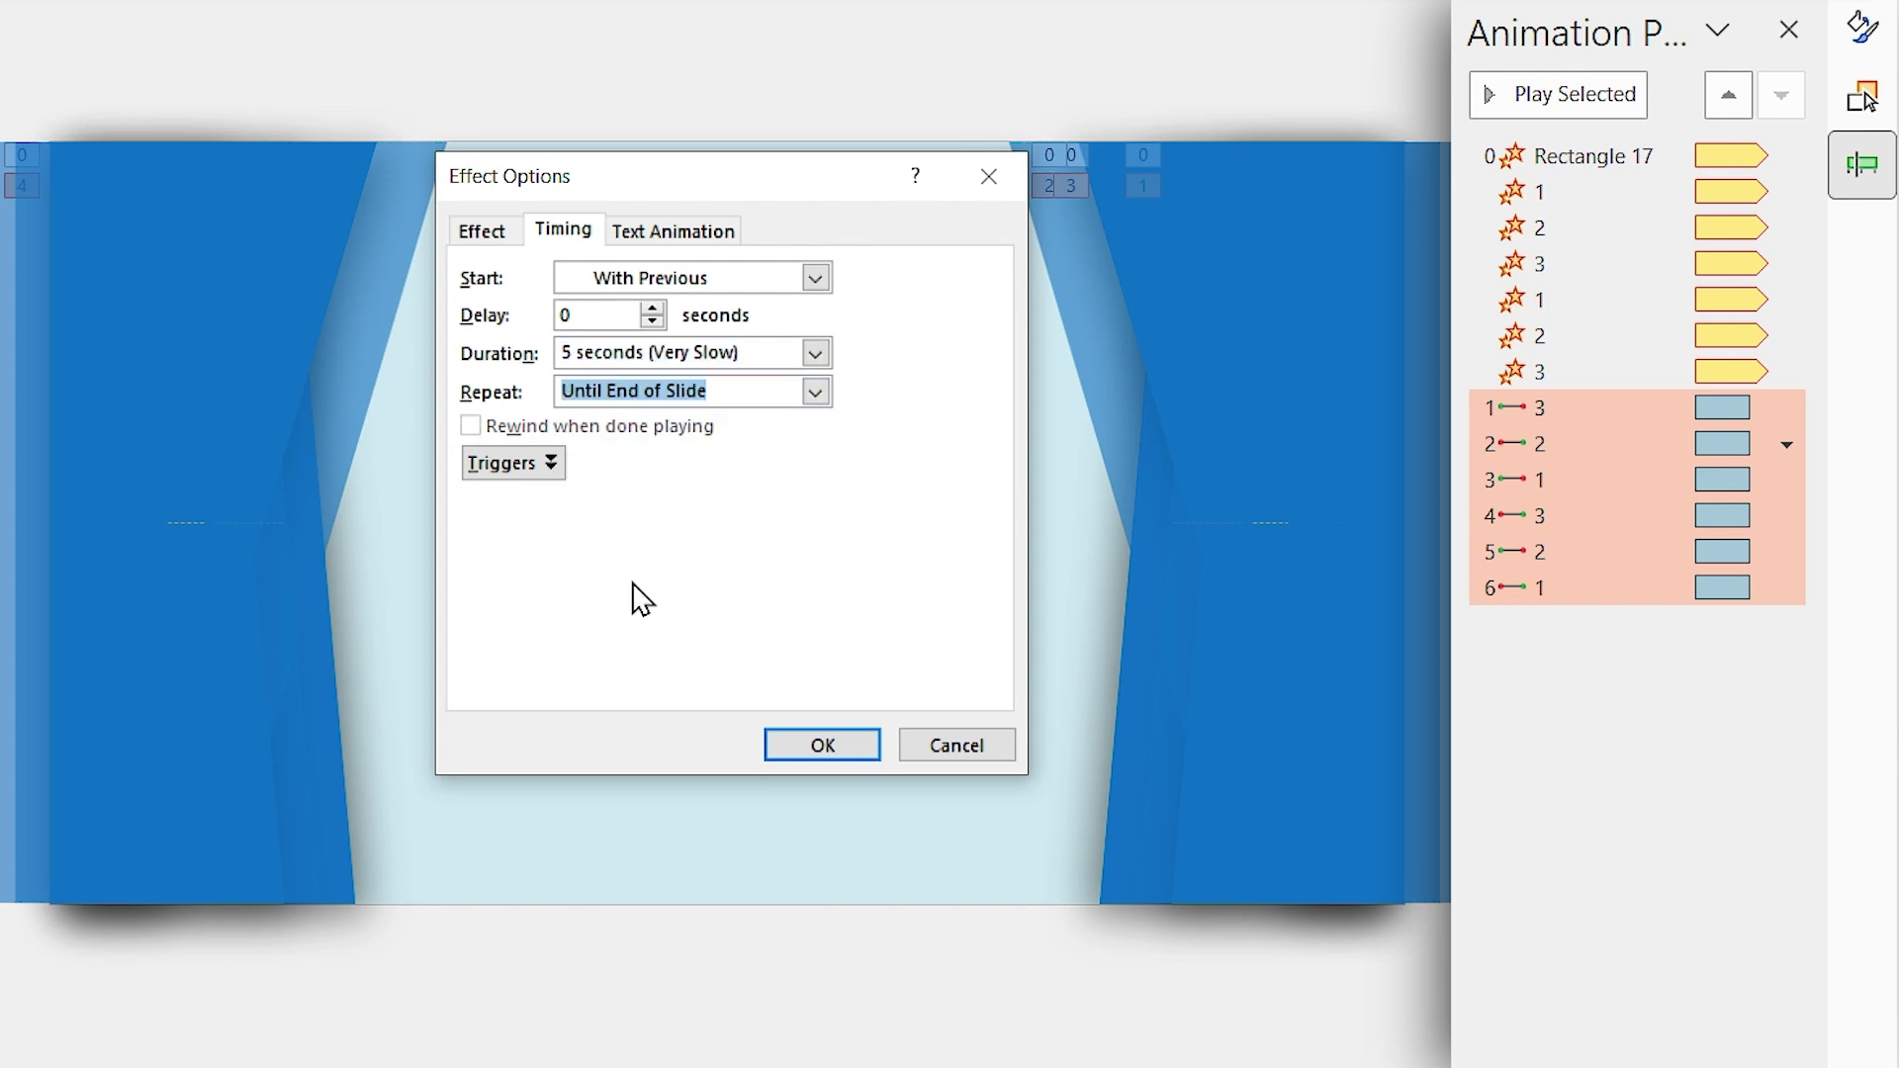
Change smooth start and smooth end to 0.5 seconds and enable auto-reverse.
{"action": "left_click", "coordinate": [482, 234]}
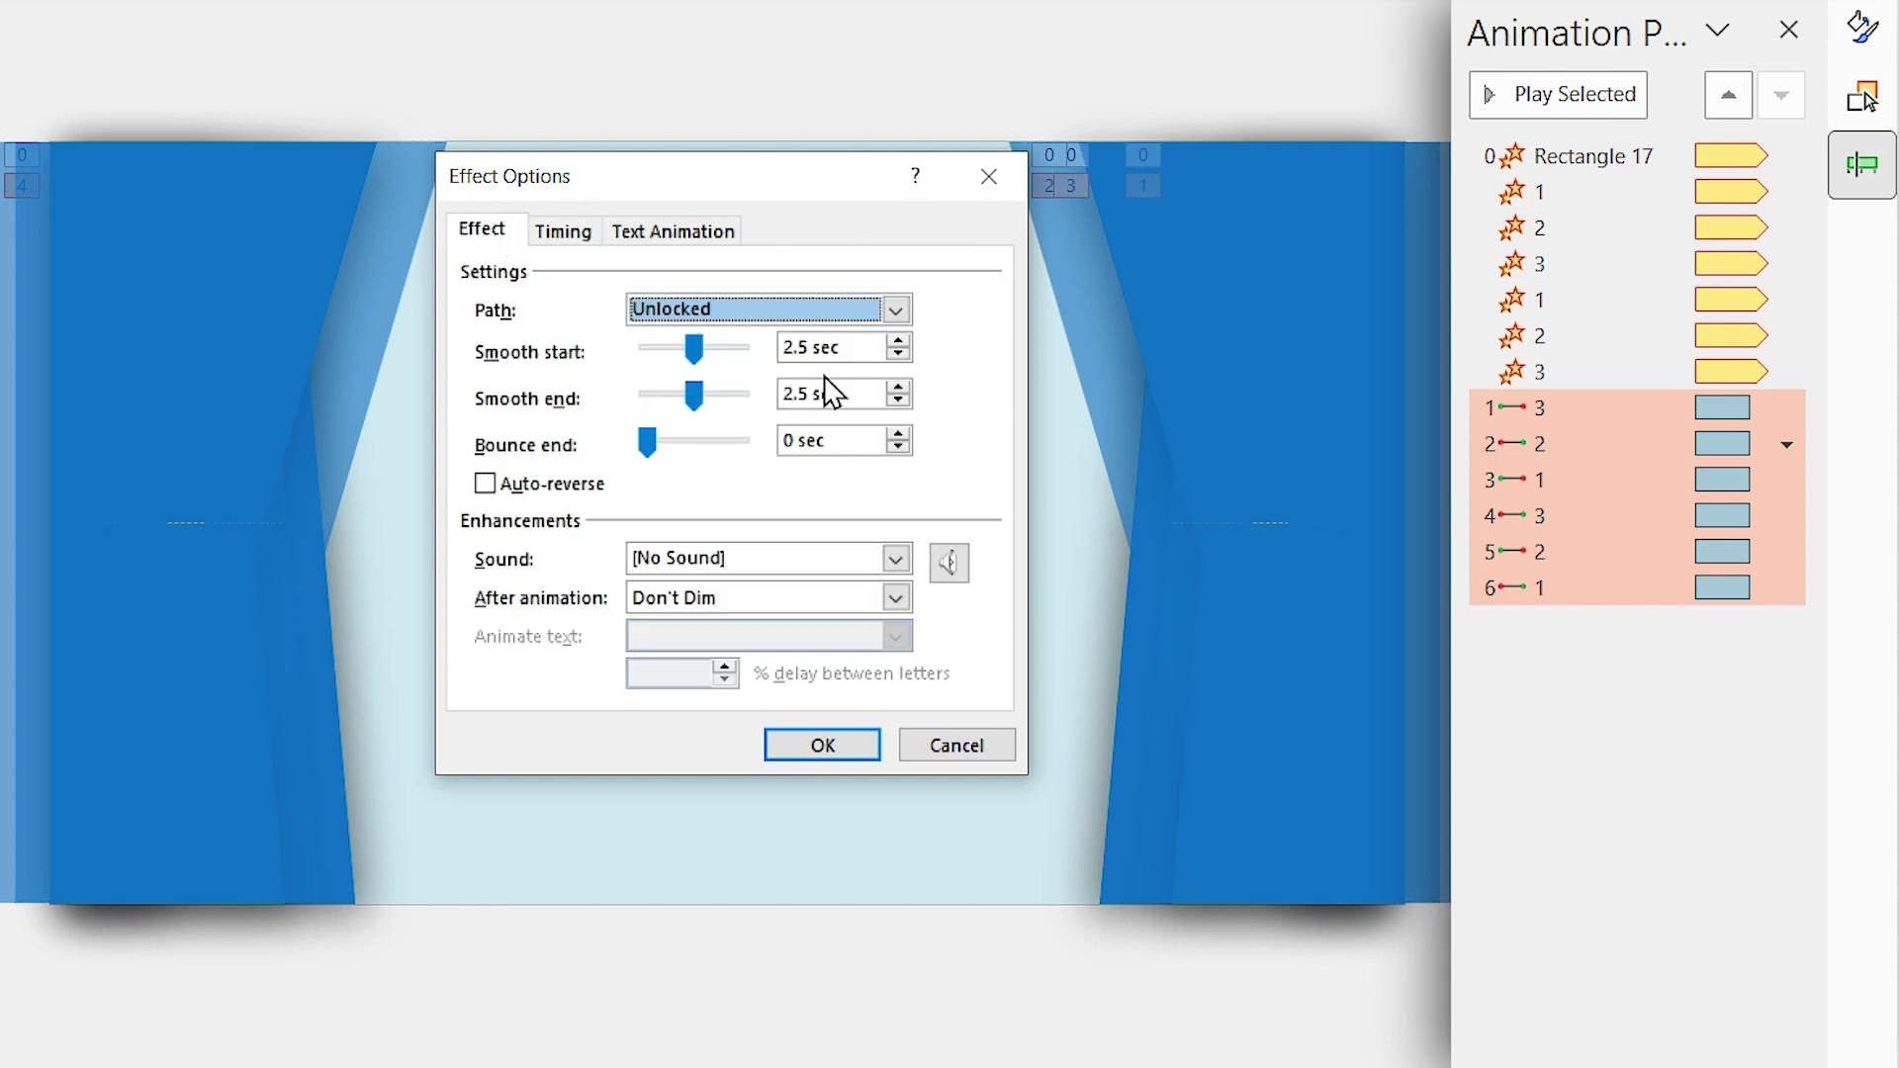
{"action": "left_click_drag", "start_coordinate": [850, 350], "coordinate": [719, 340]}
{"action": "type", "text": "0.5"}
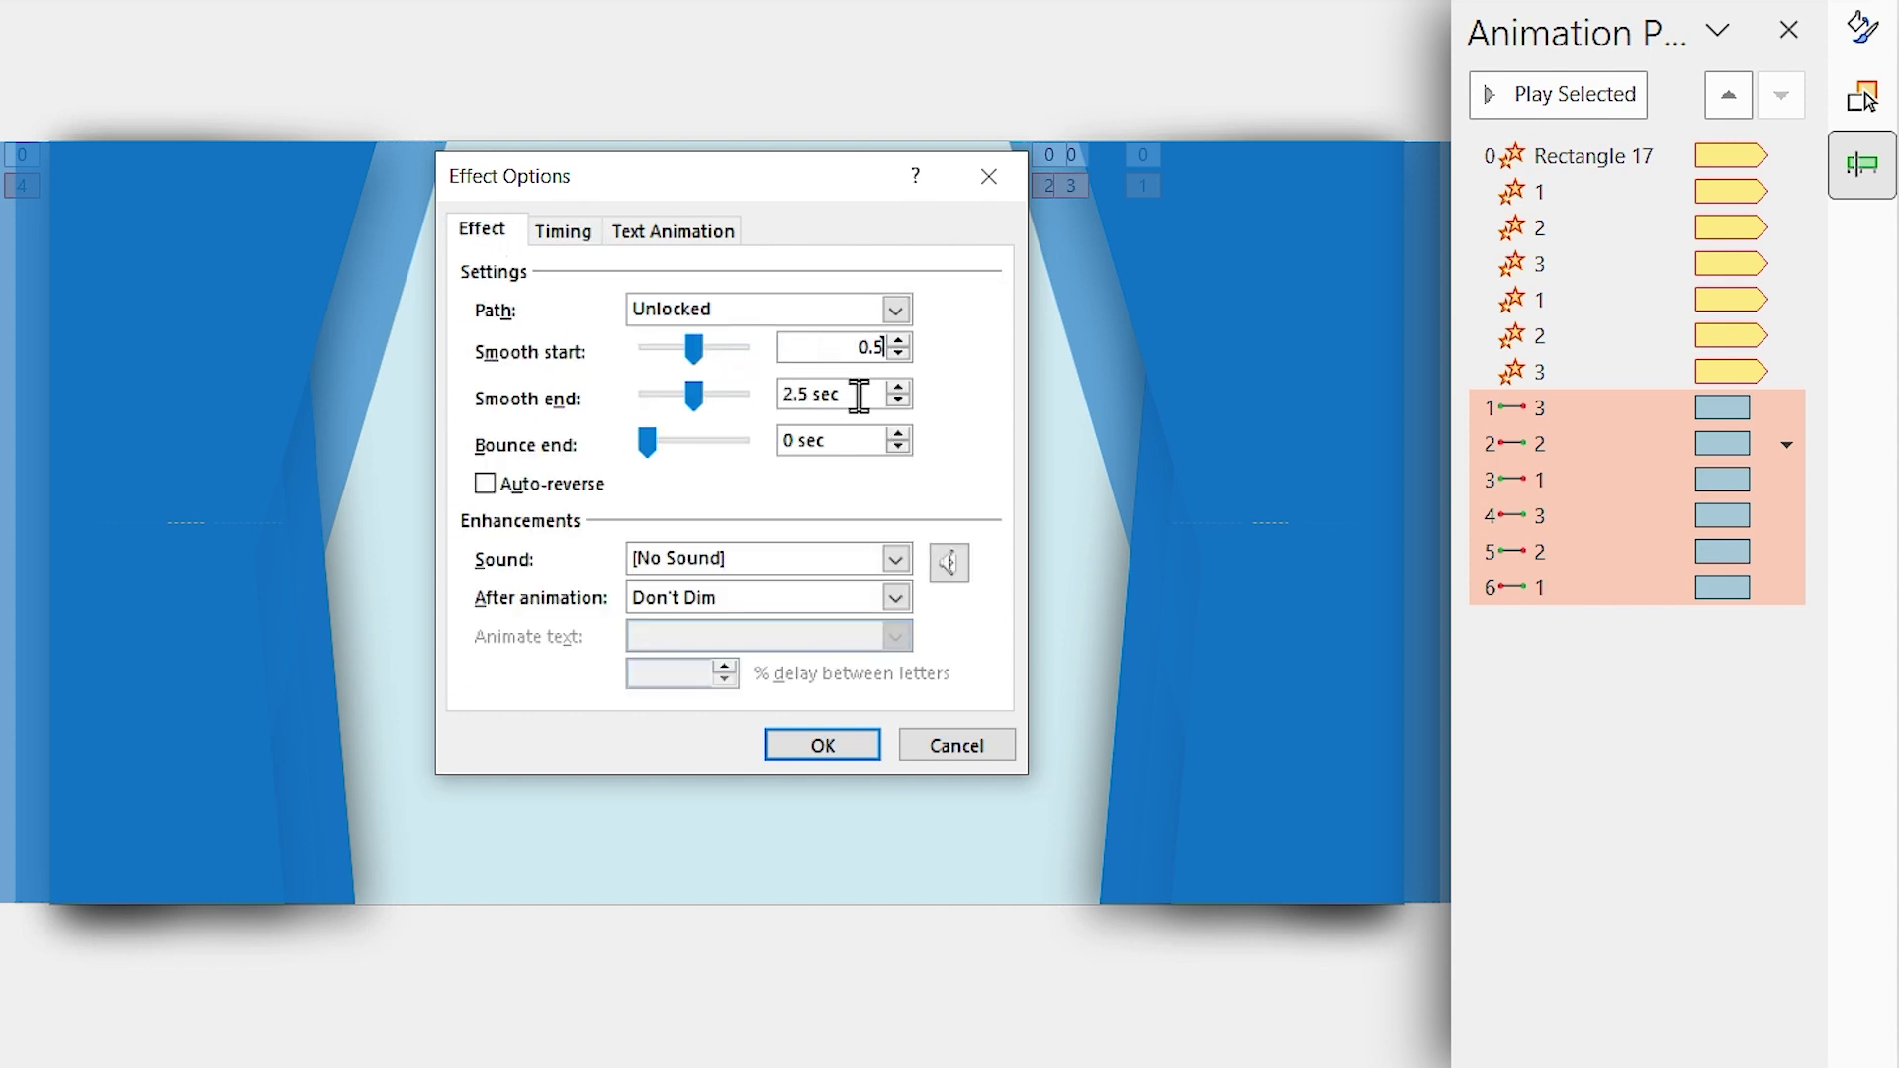
{"action": "left_click_drag", "start_coordinate": [861, 395], "coordinate": [814, 406]}
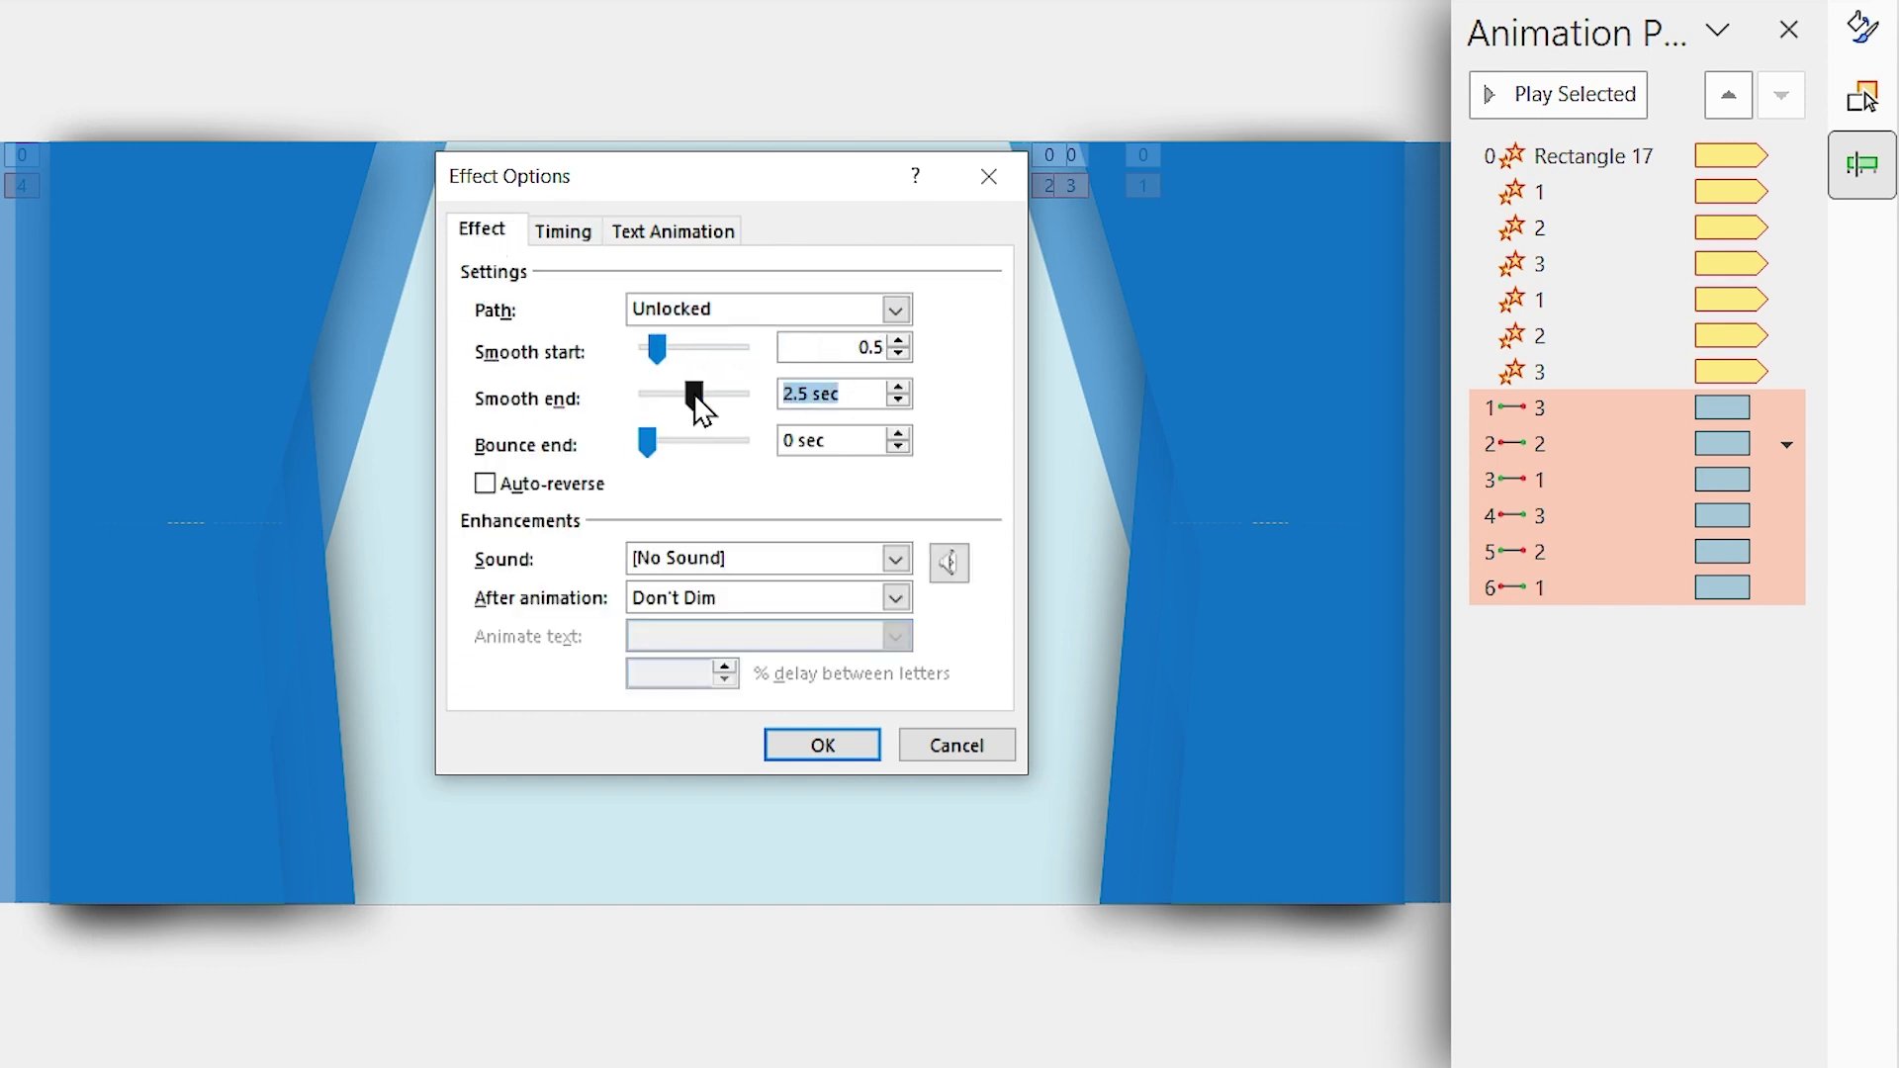
{"action": "type", "text": "0.5"}
{"action": "left_click", "coordinate": [485, 485]}
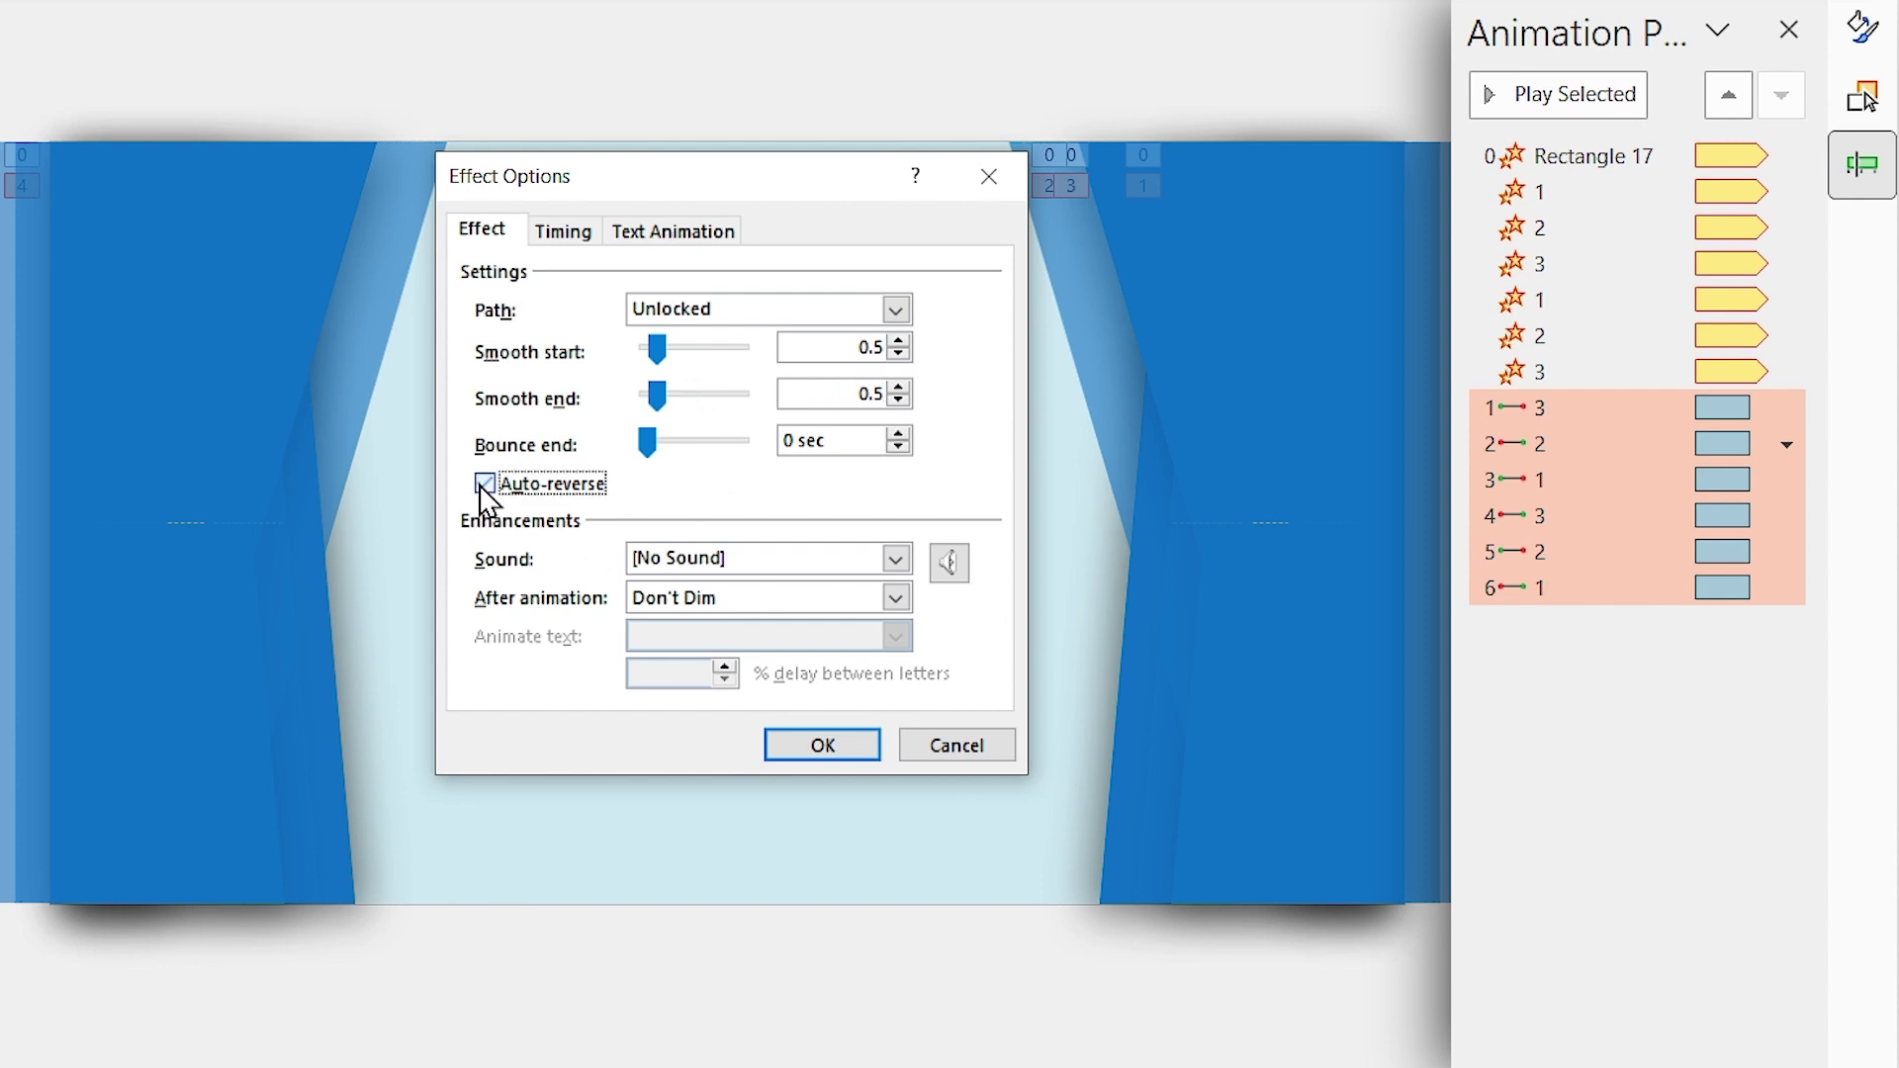
Confirm the line animation settings with OK and preview them.
{"action": "left_click", "coordinate": [831, 756]}
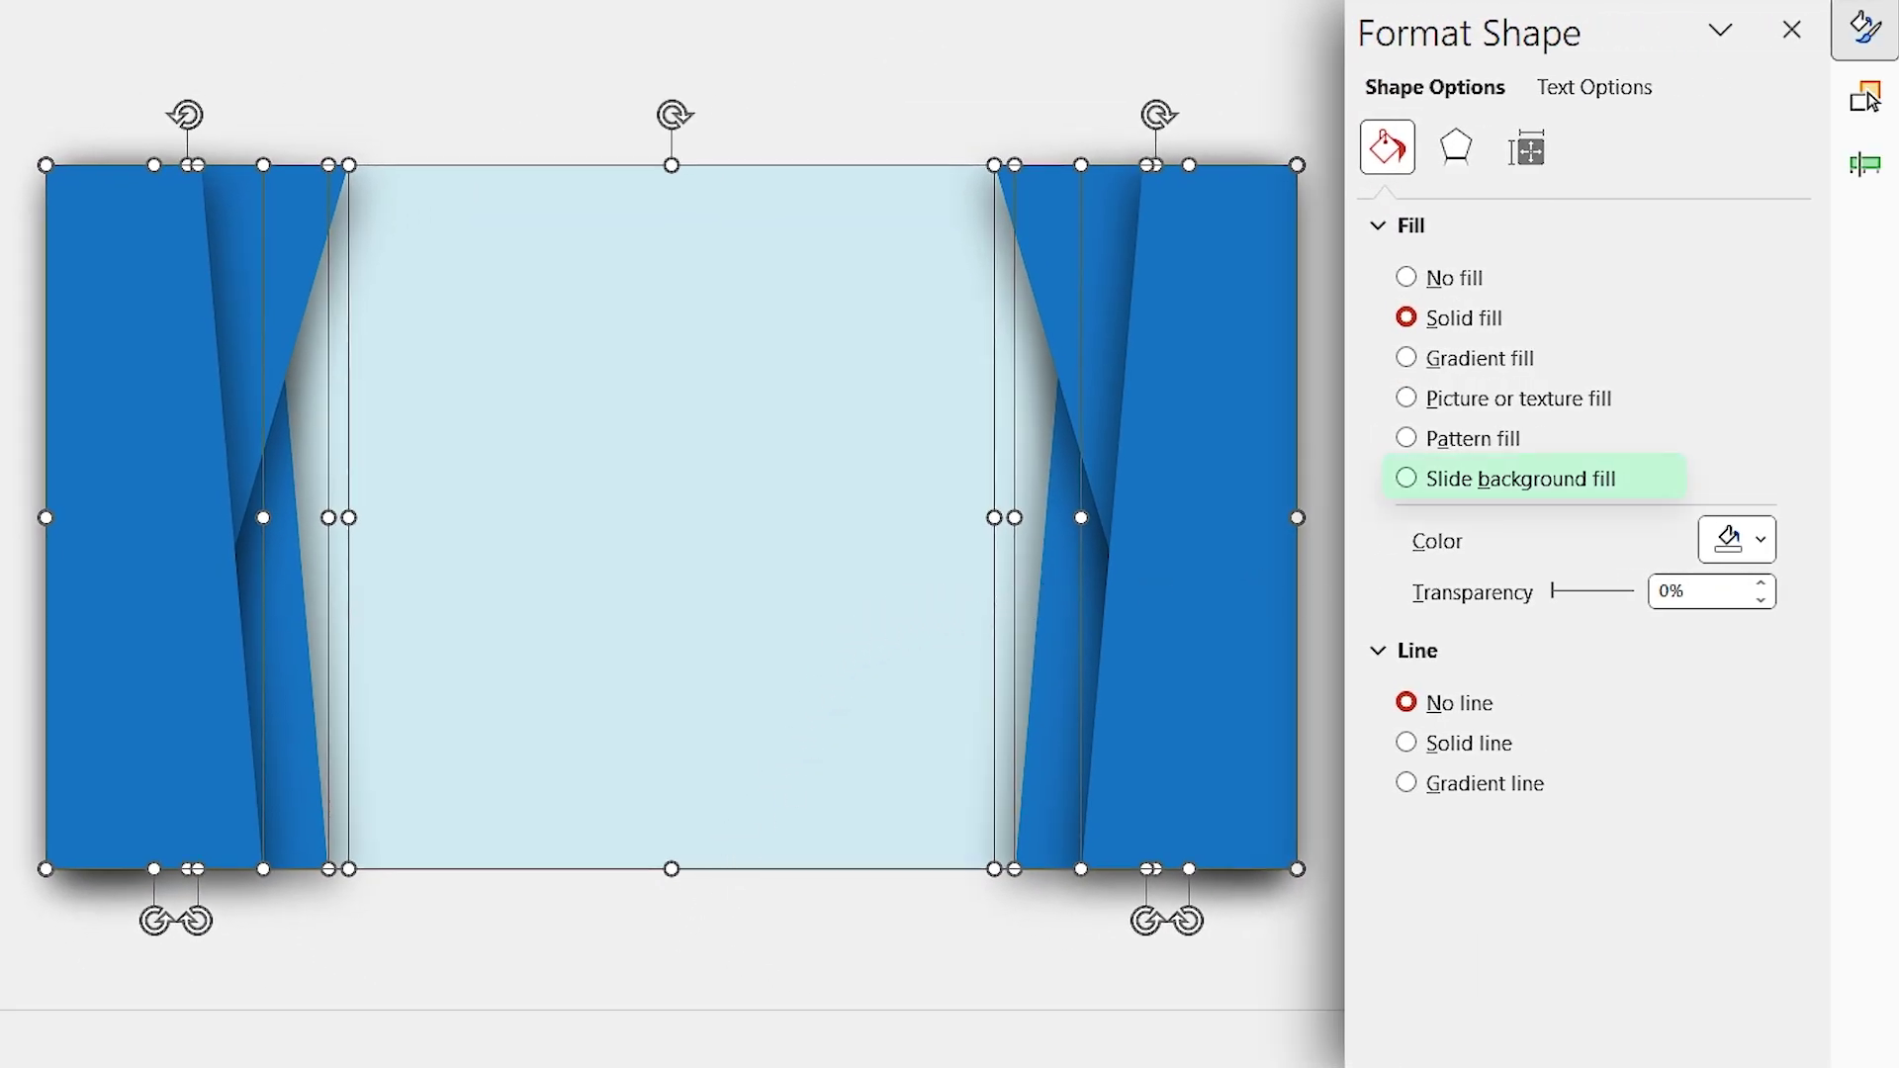
Apply slide background fill to the selected panels, then deselect them.
{"action": "left_click", "coordinate": [1409, 481]}
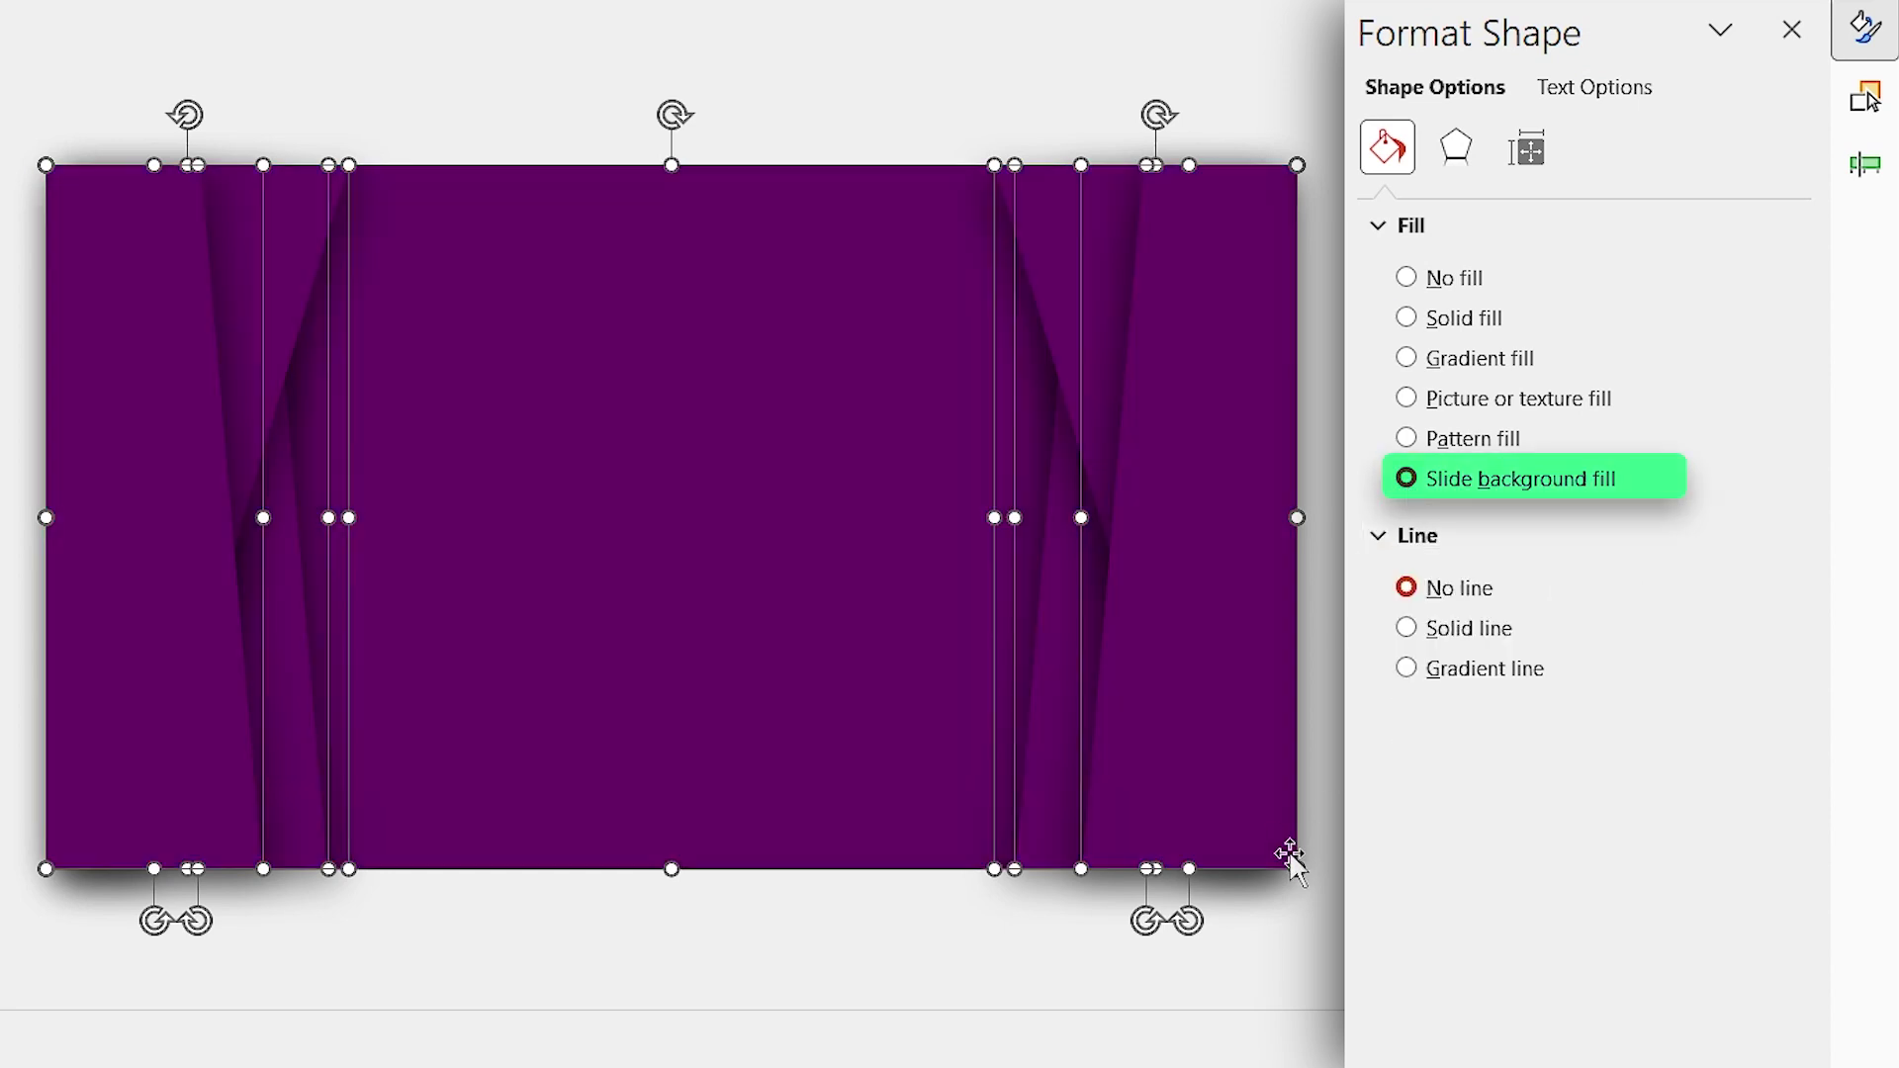
{"action": "left_click", "coordinate": [1305, 973]}
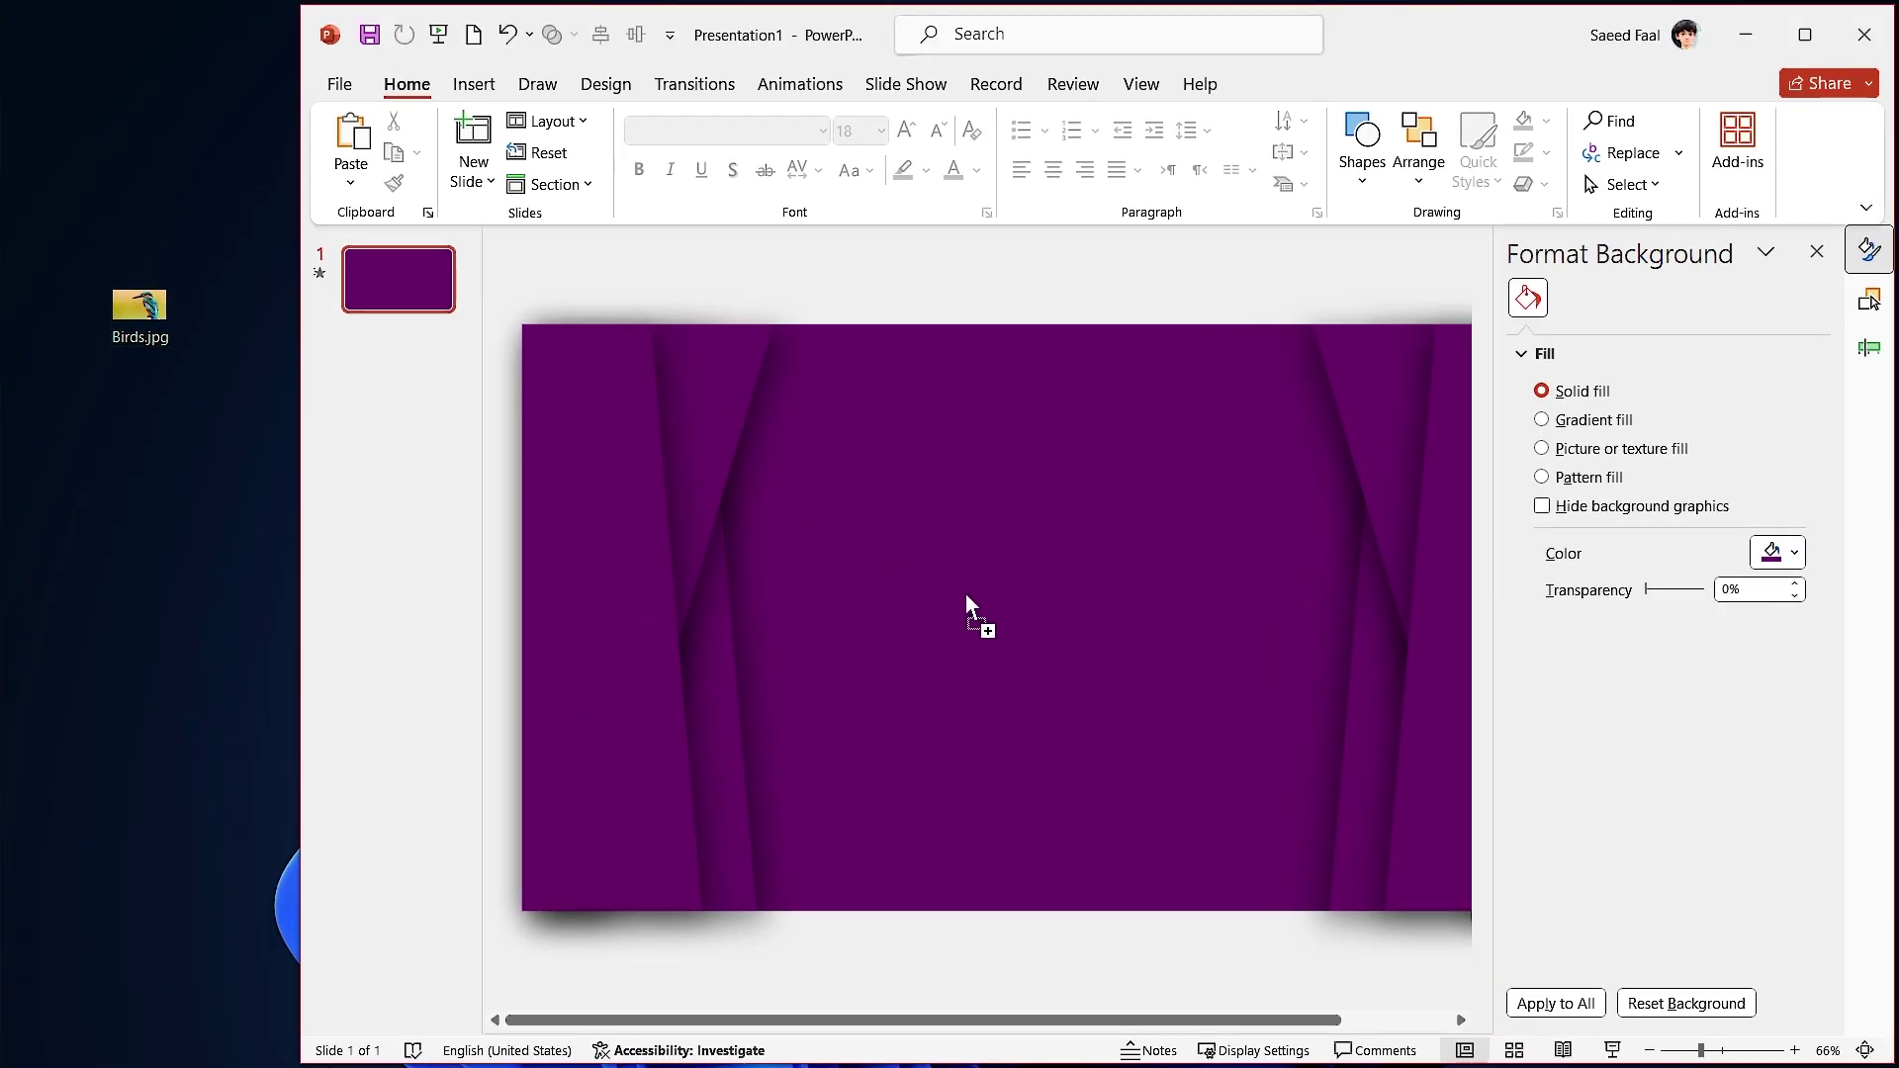
Insert Birds.jpg, cut it, and set it as the slide's picture background from the clipboard.
{"action": "left_click_drag", "start_coordinate": [965, 593], "coordinate": [967, 597]}
{"action": "left_click_drag", "start_coordinate": [299, 615], "coordinate": [2, 619]}
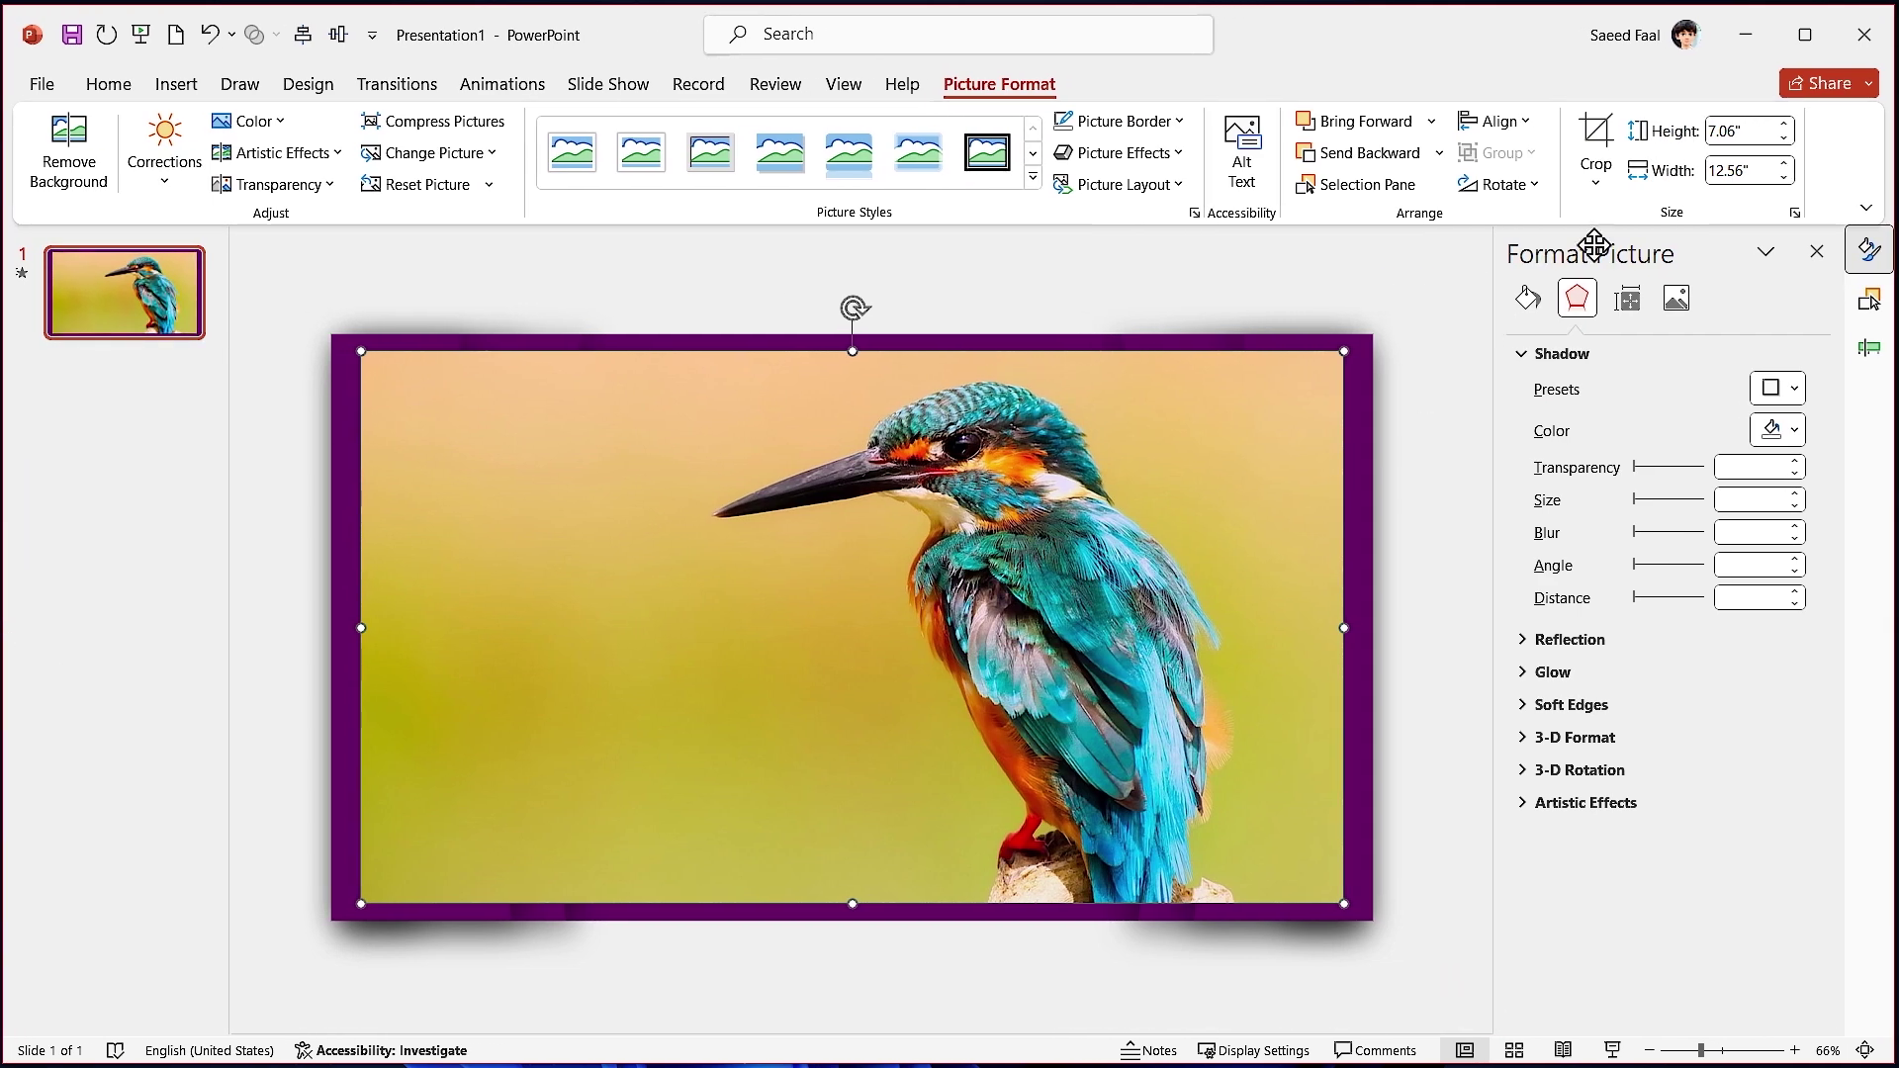
{"action": "left_click", "coordinate": [817, 828]}
{"action": "key", "text": "ctrl+x"}
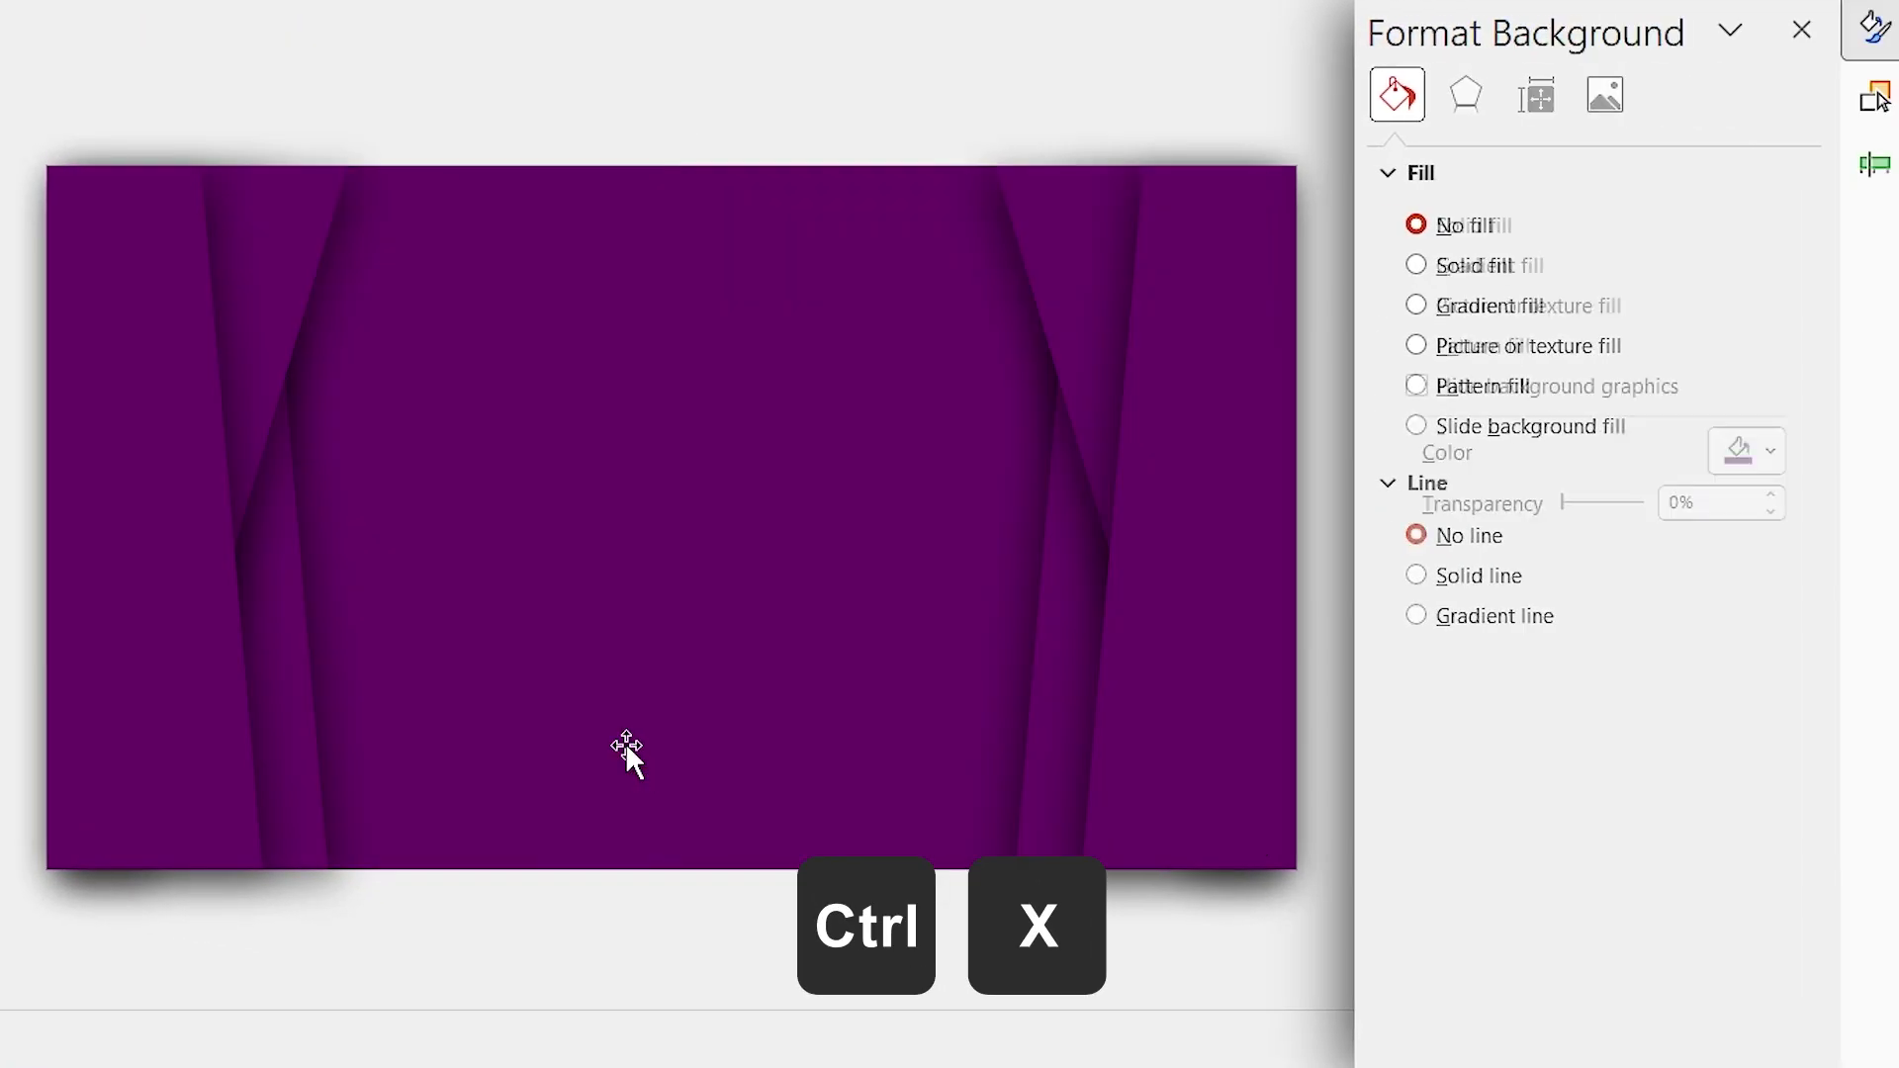
{"action": "left_click", "coordinate": [625, 741]}
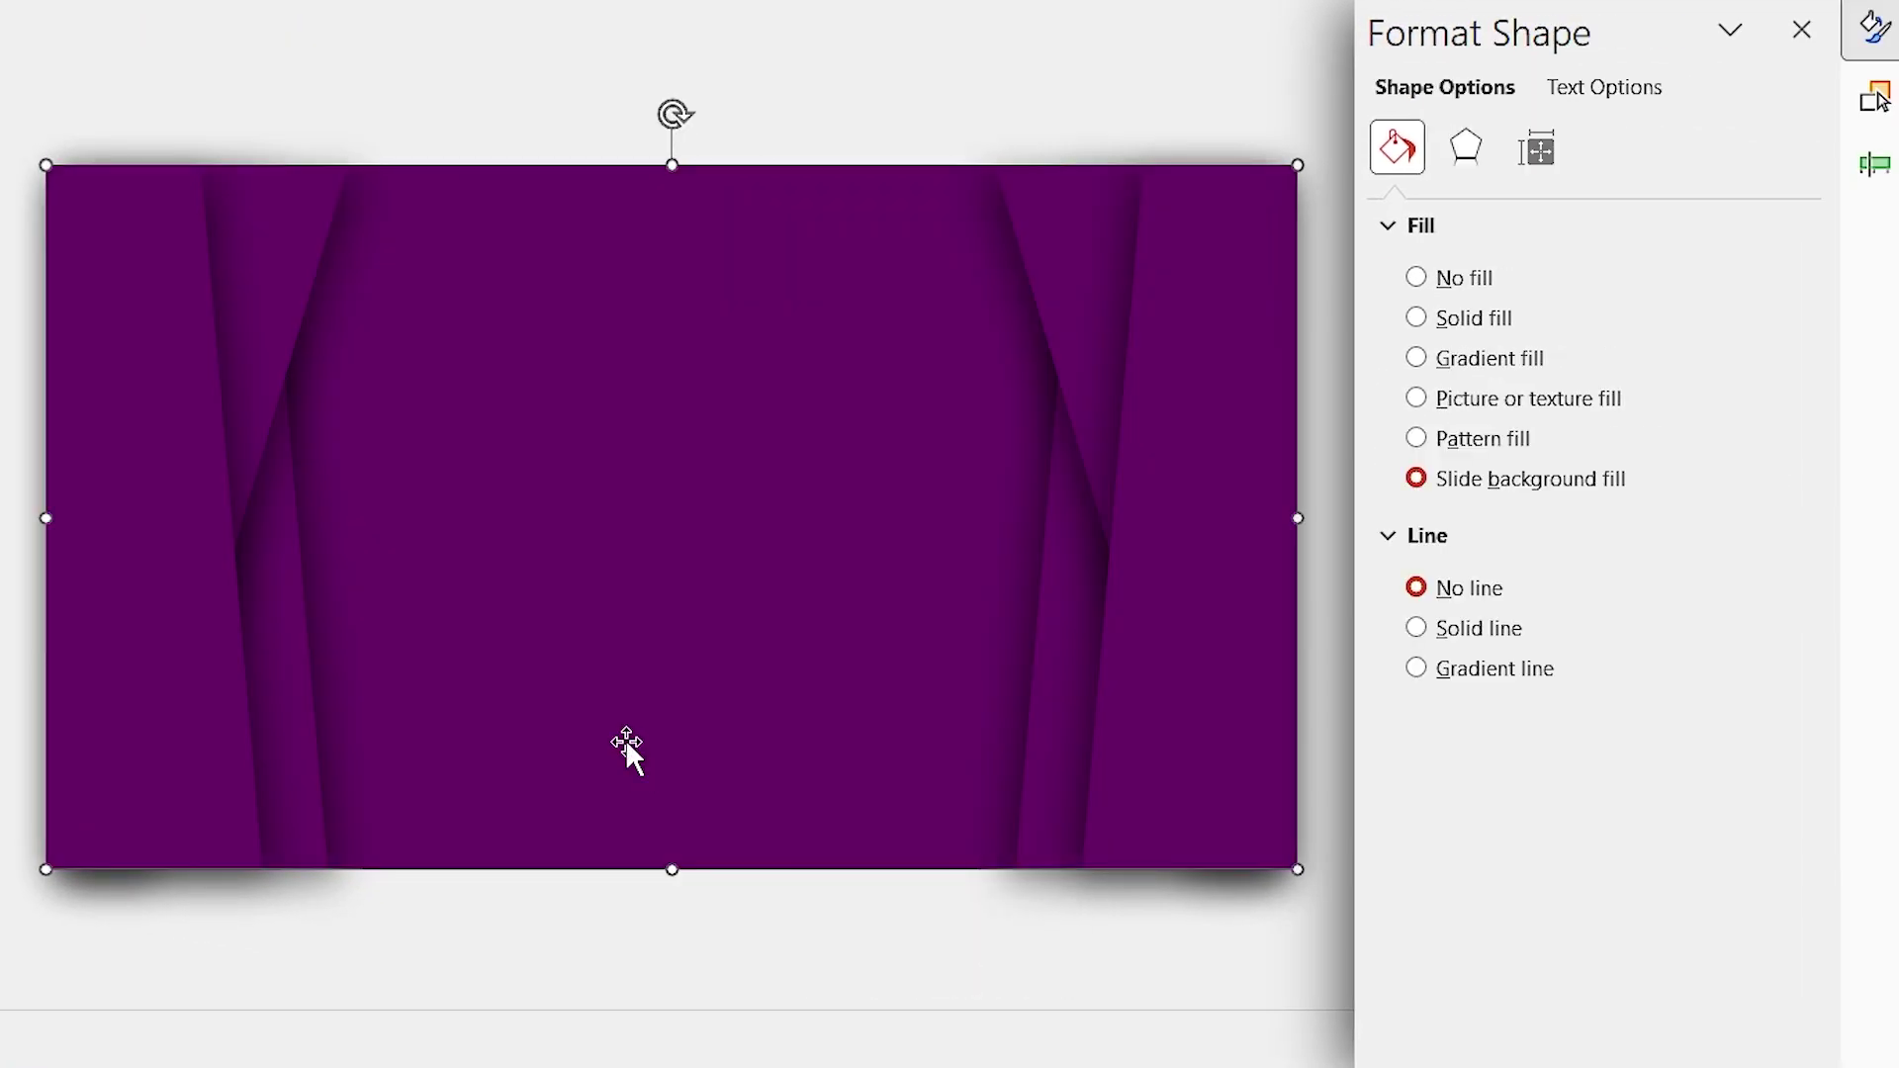
{"action": "left_click", "coordinate": [828, 111]}
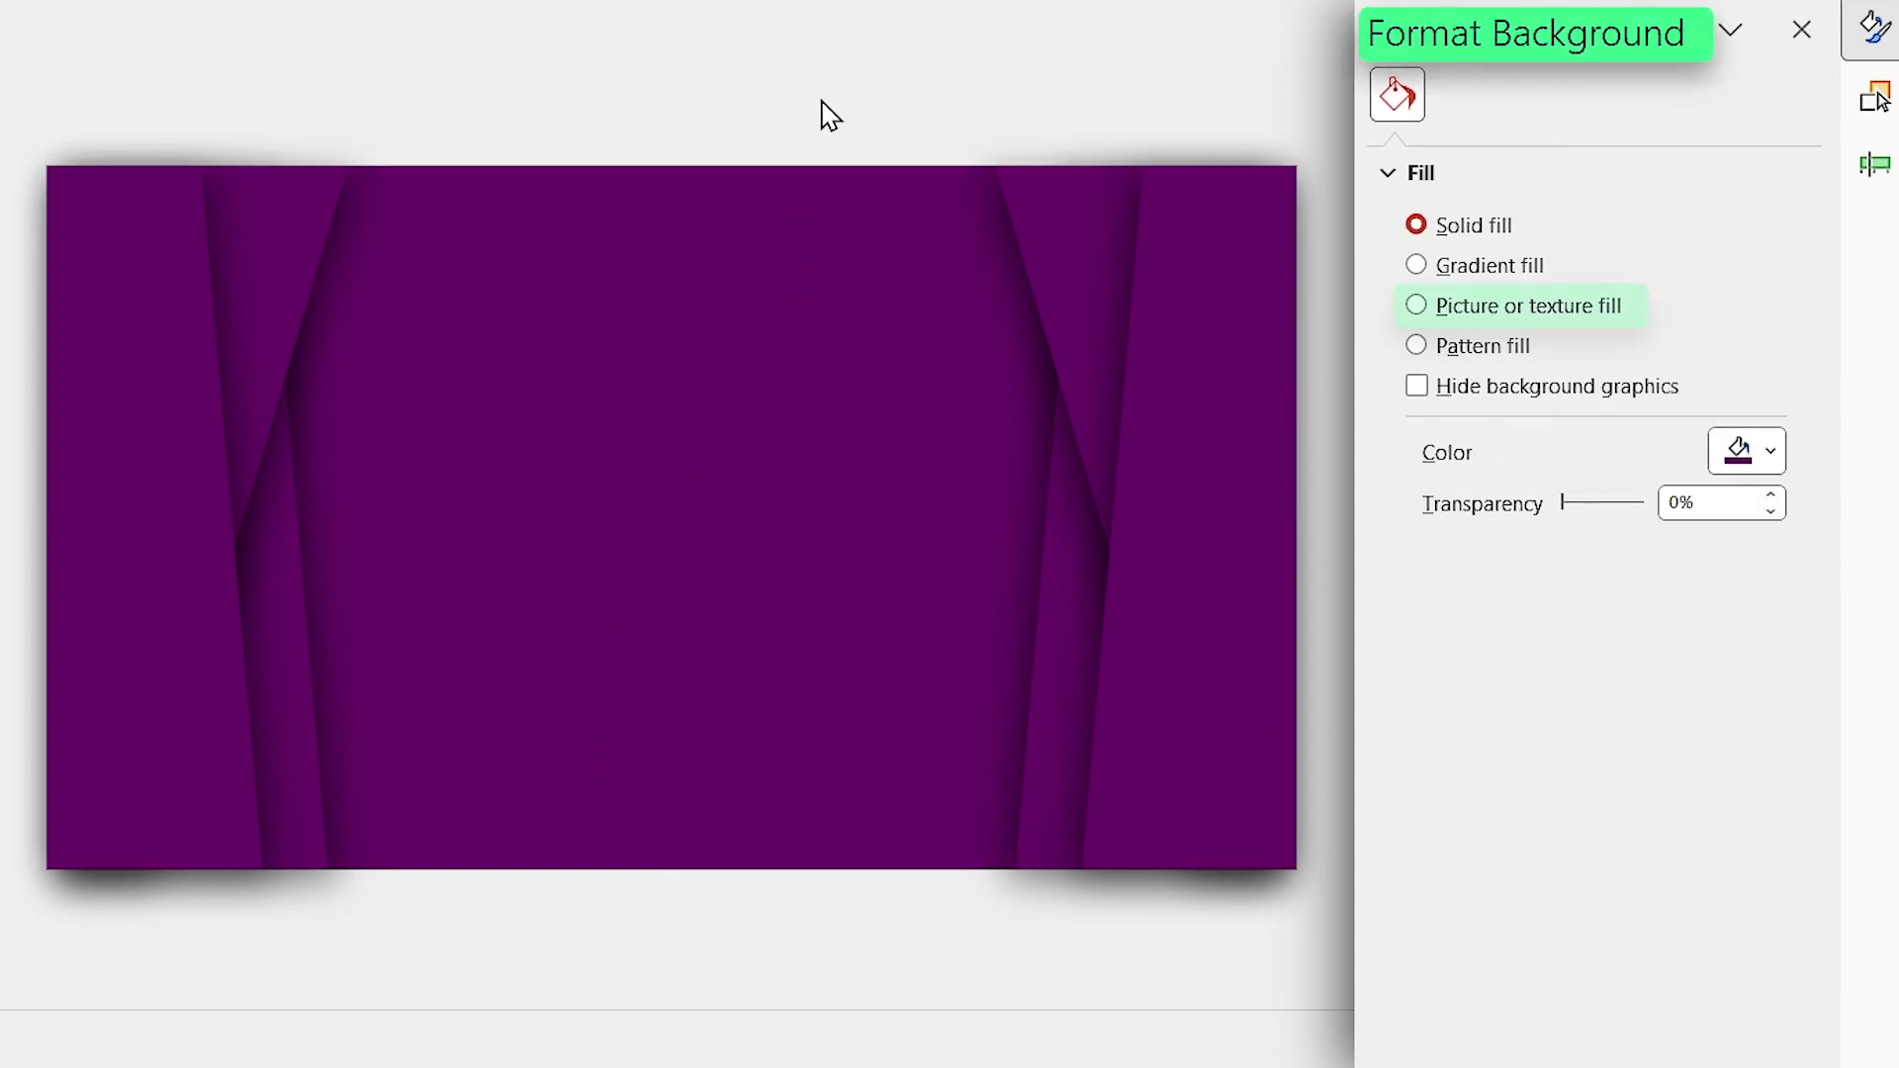
{"action": "left_click", "coordinate": [1417, 305]}
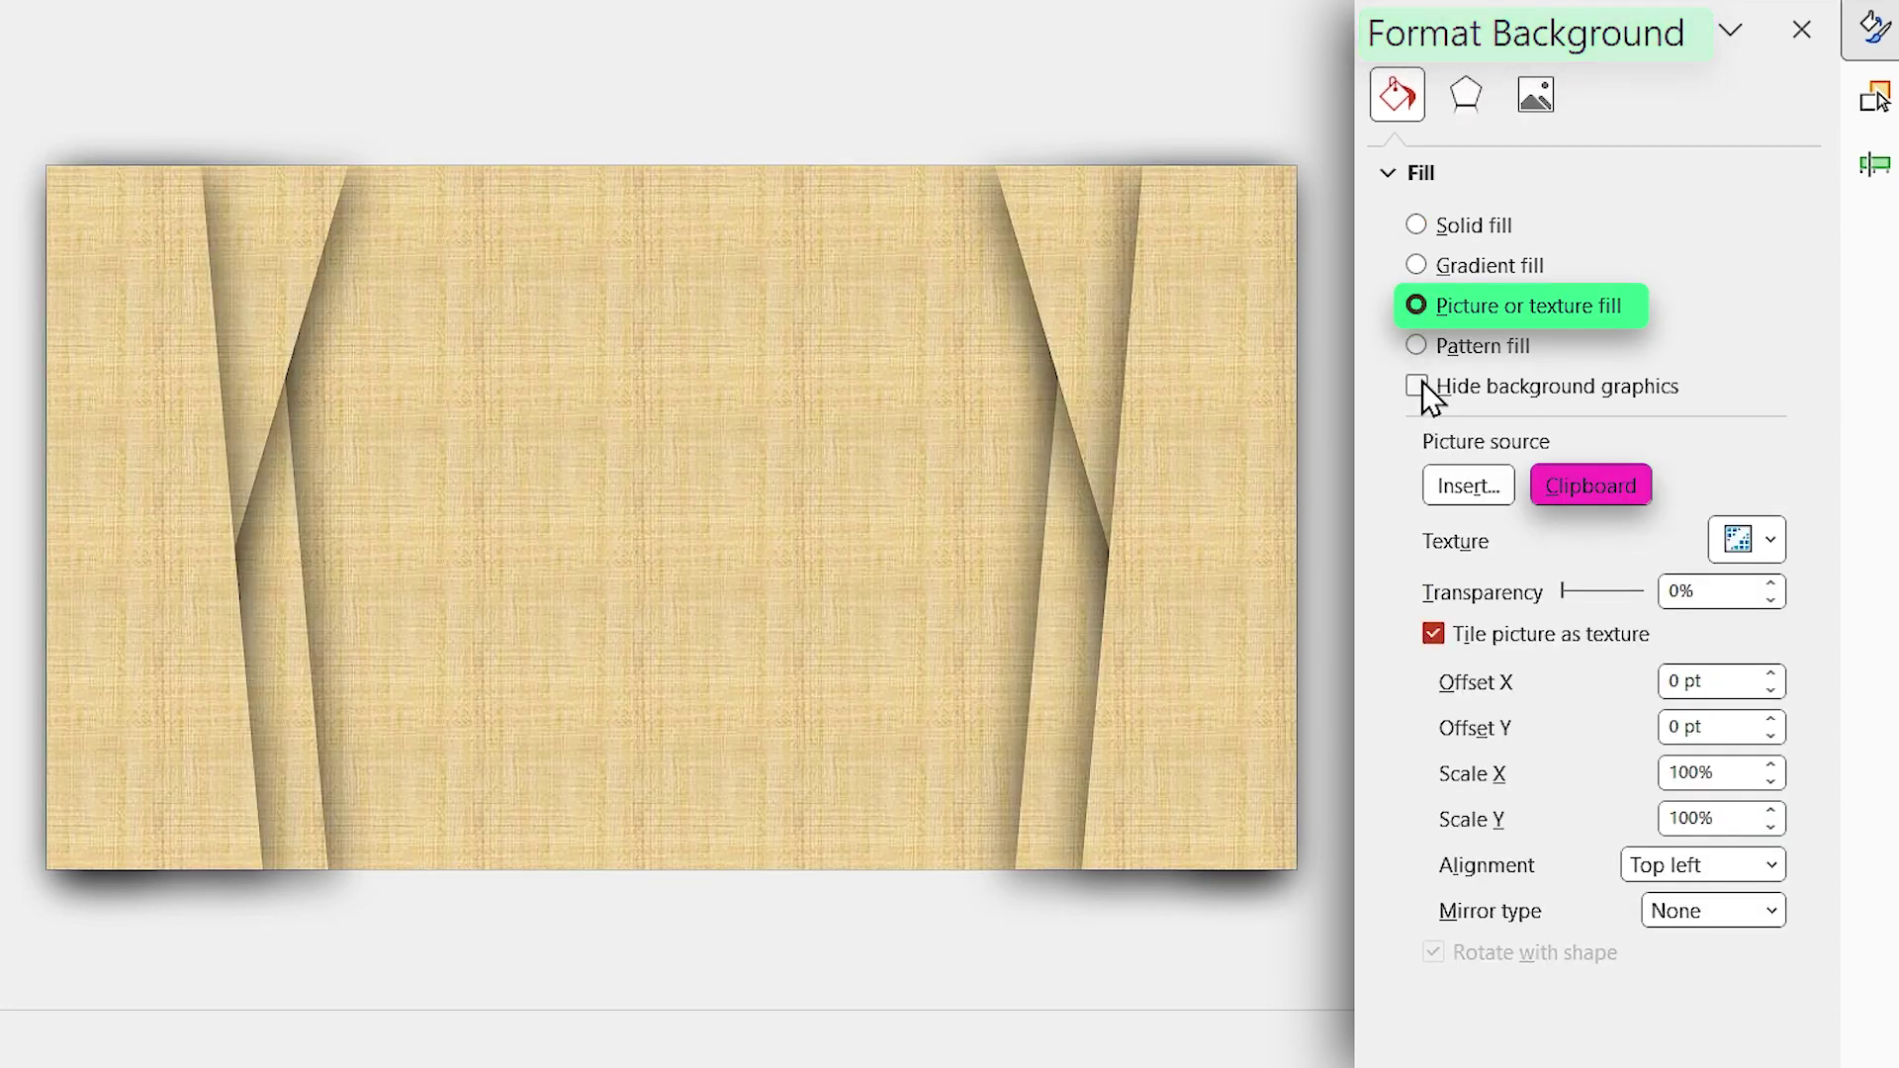
{"action": "left_click", "coordinate": [1591, 488]}
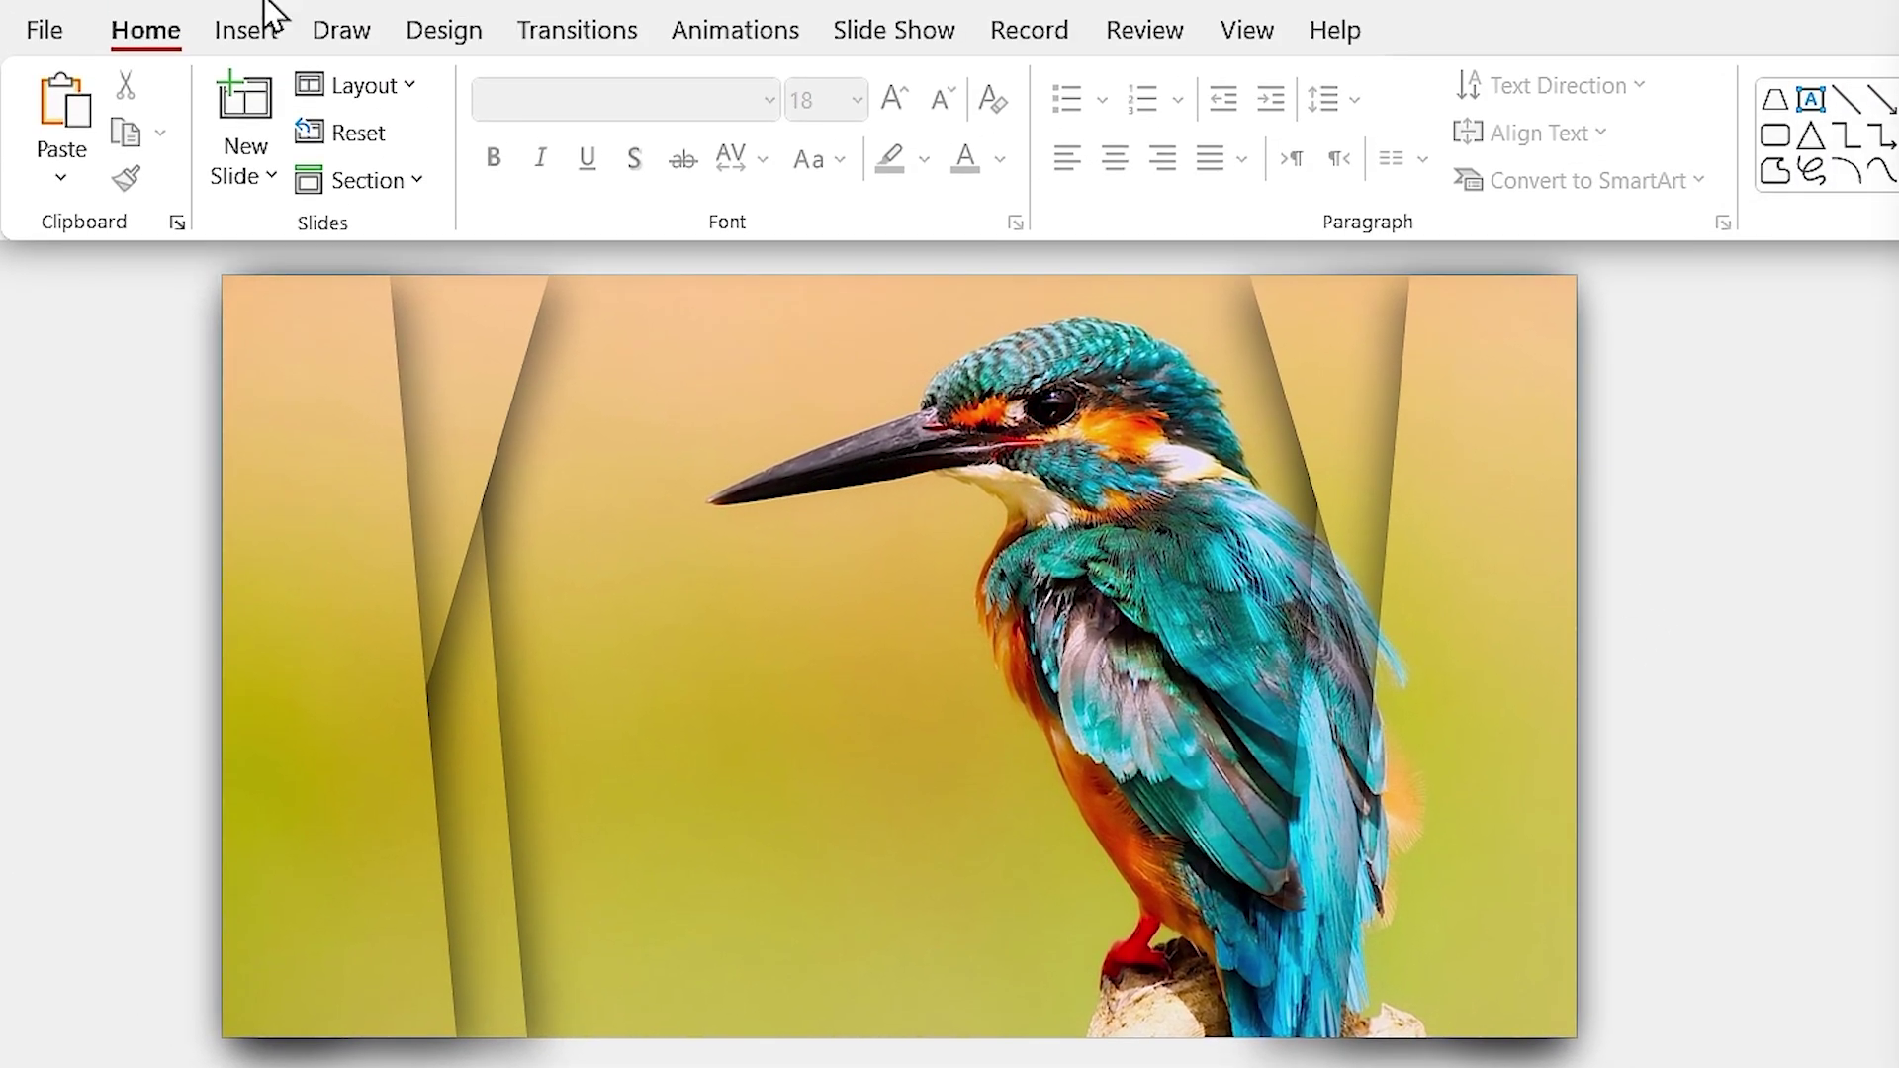
Begin a text box for the BIRDS title from the Insert tab.
{"action": "left_click", "coordinate": [252, 32]}
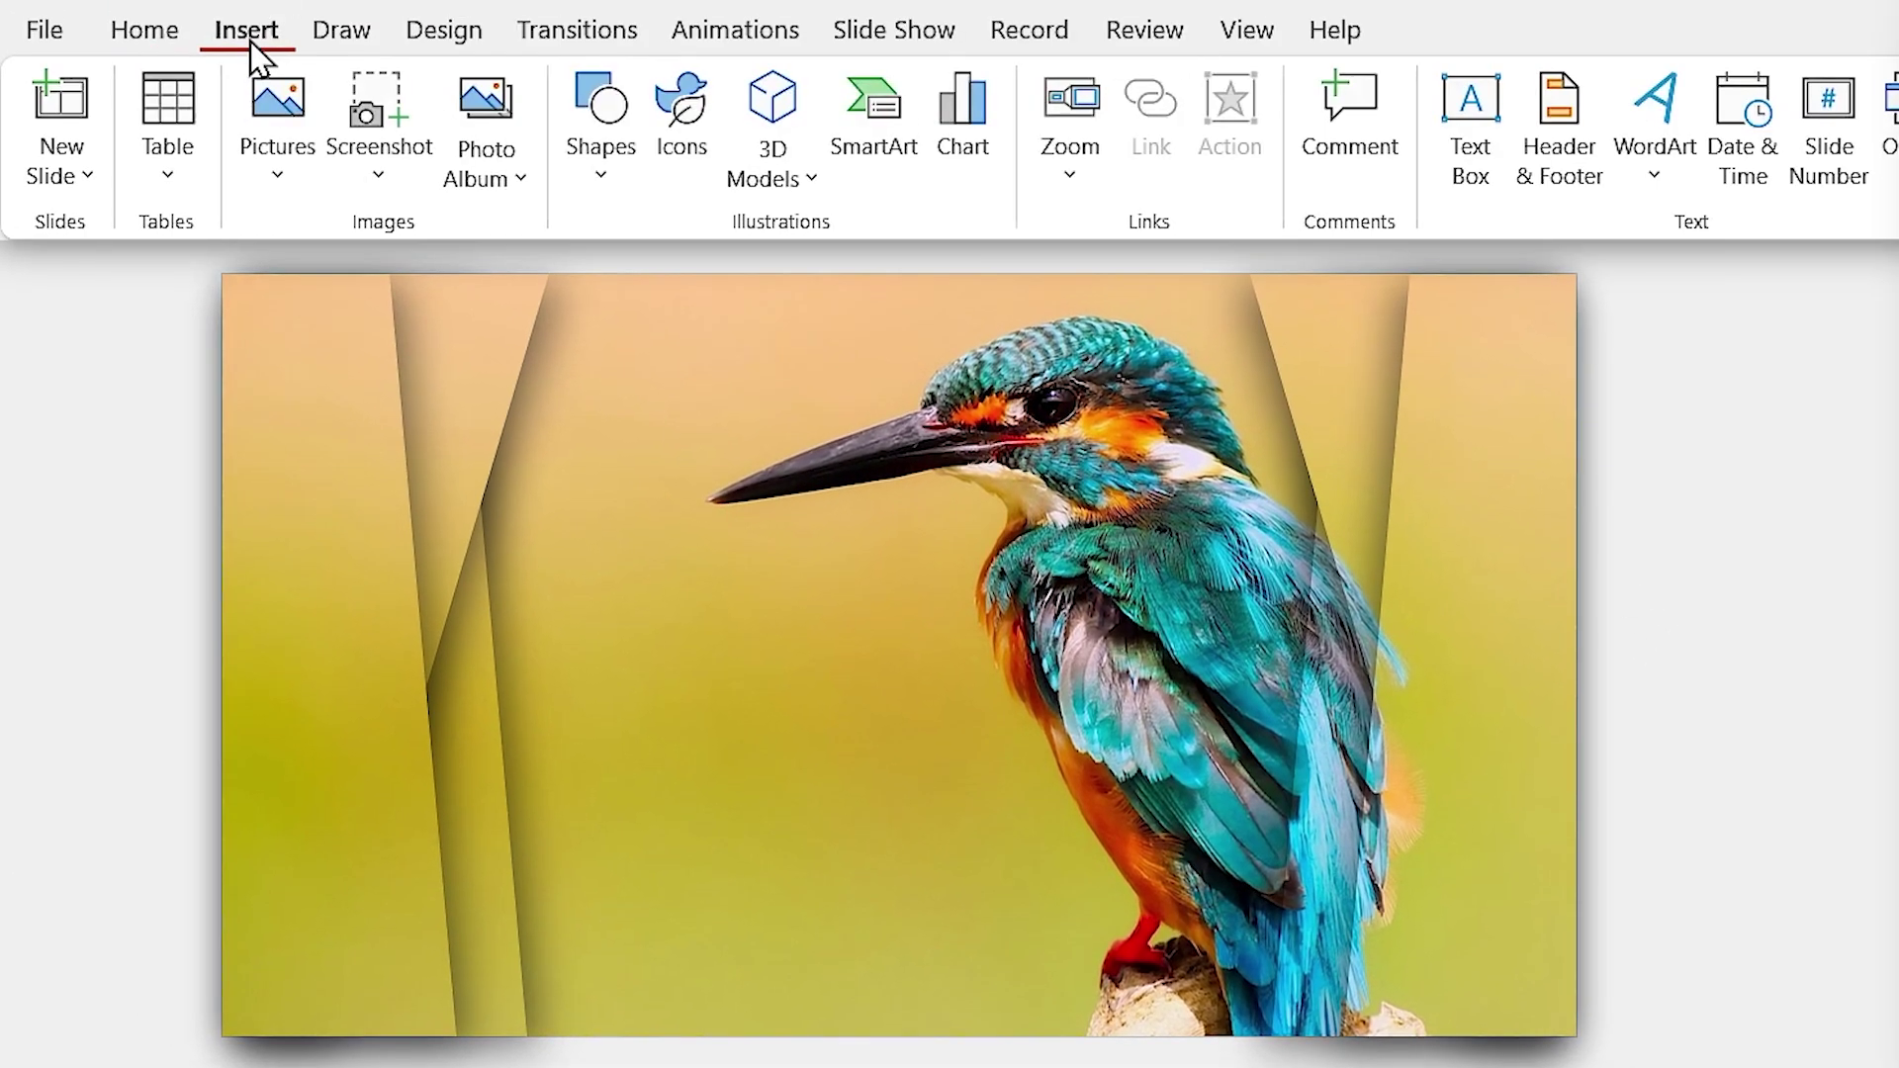
{"action": "left_click", "coordinate": [1474, 161]}
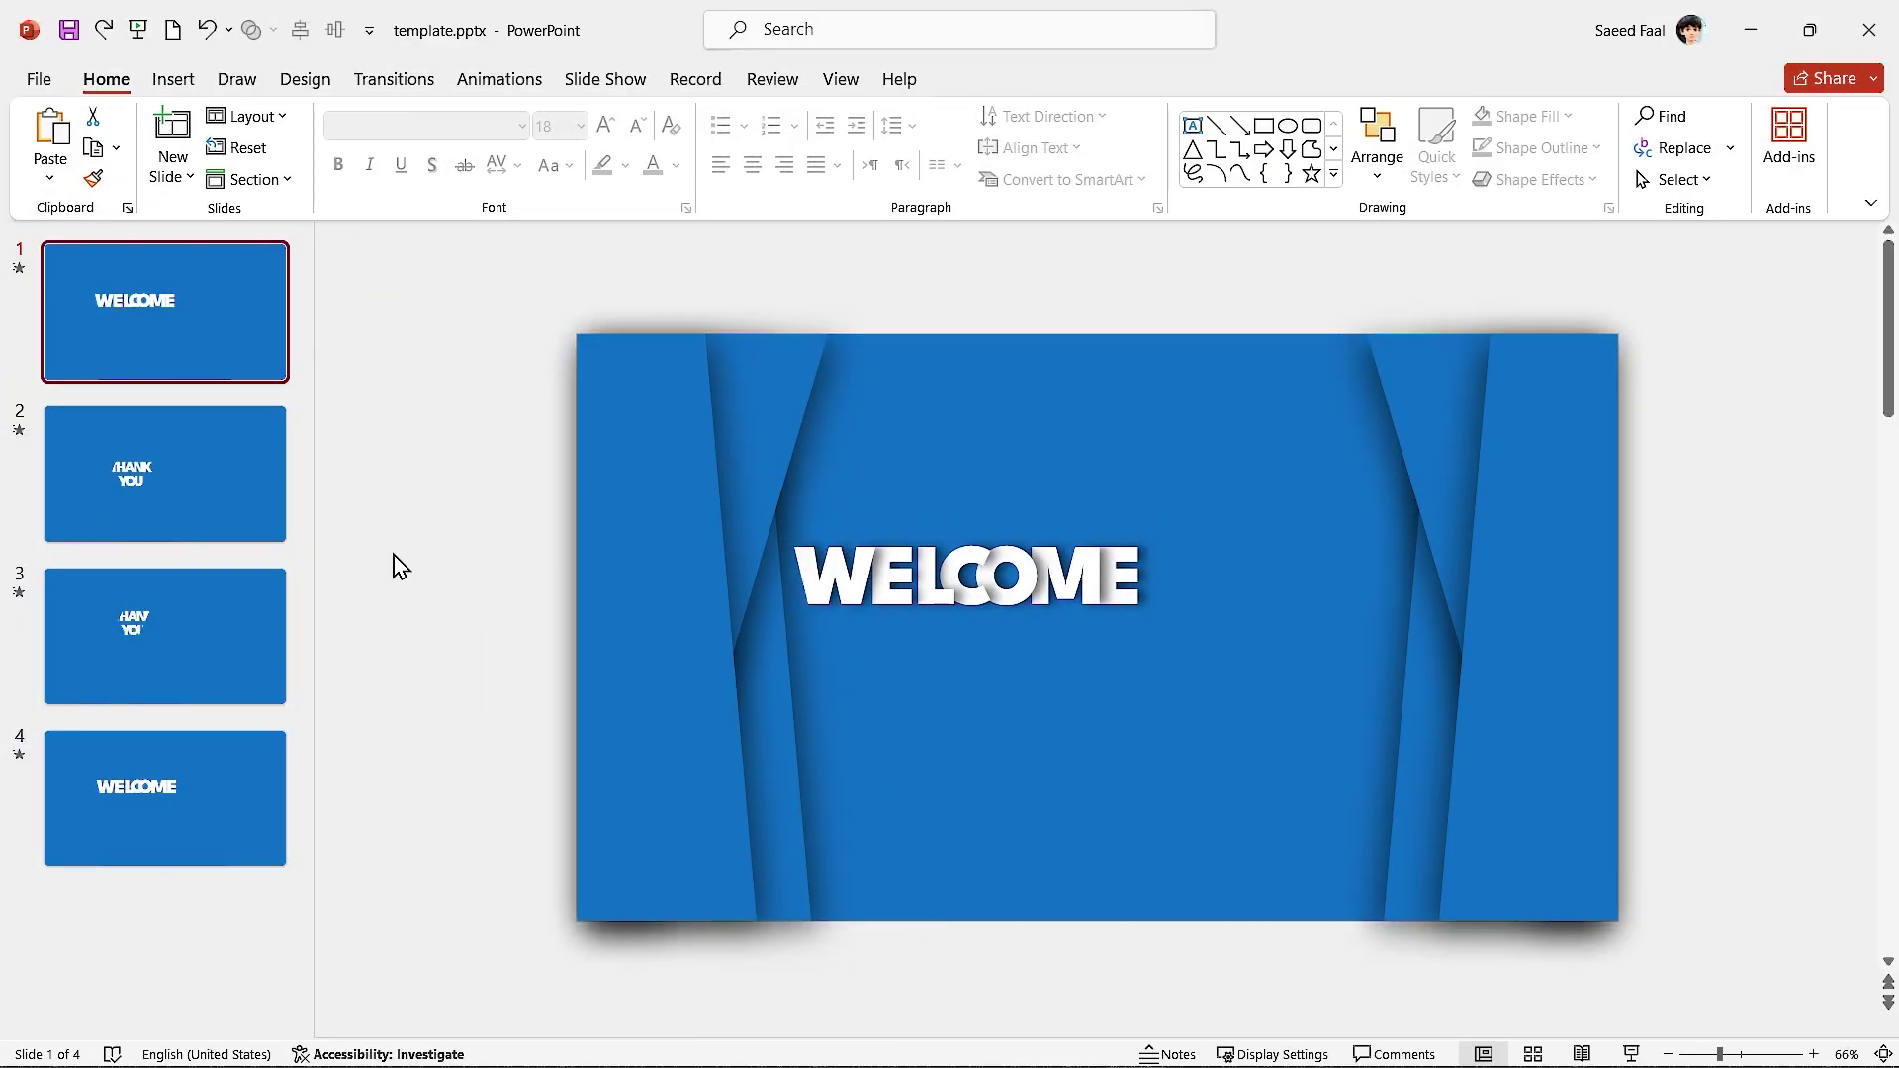
Browse the template slides and paste the forest photo onto slide 3, the THANK YOU slide.
{"action": "left_click", "coordinate": [169, 482]}
{"action": "left_click", "coordinate": [230, 627]}
{"action": "left_click", "coordinate": [209, 801]}
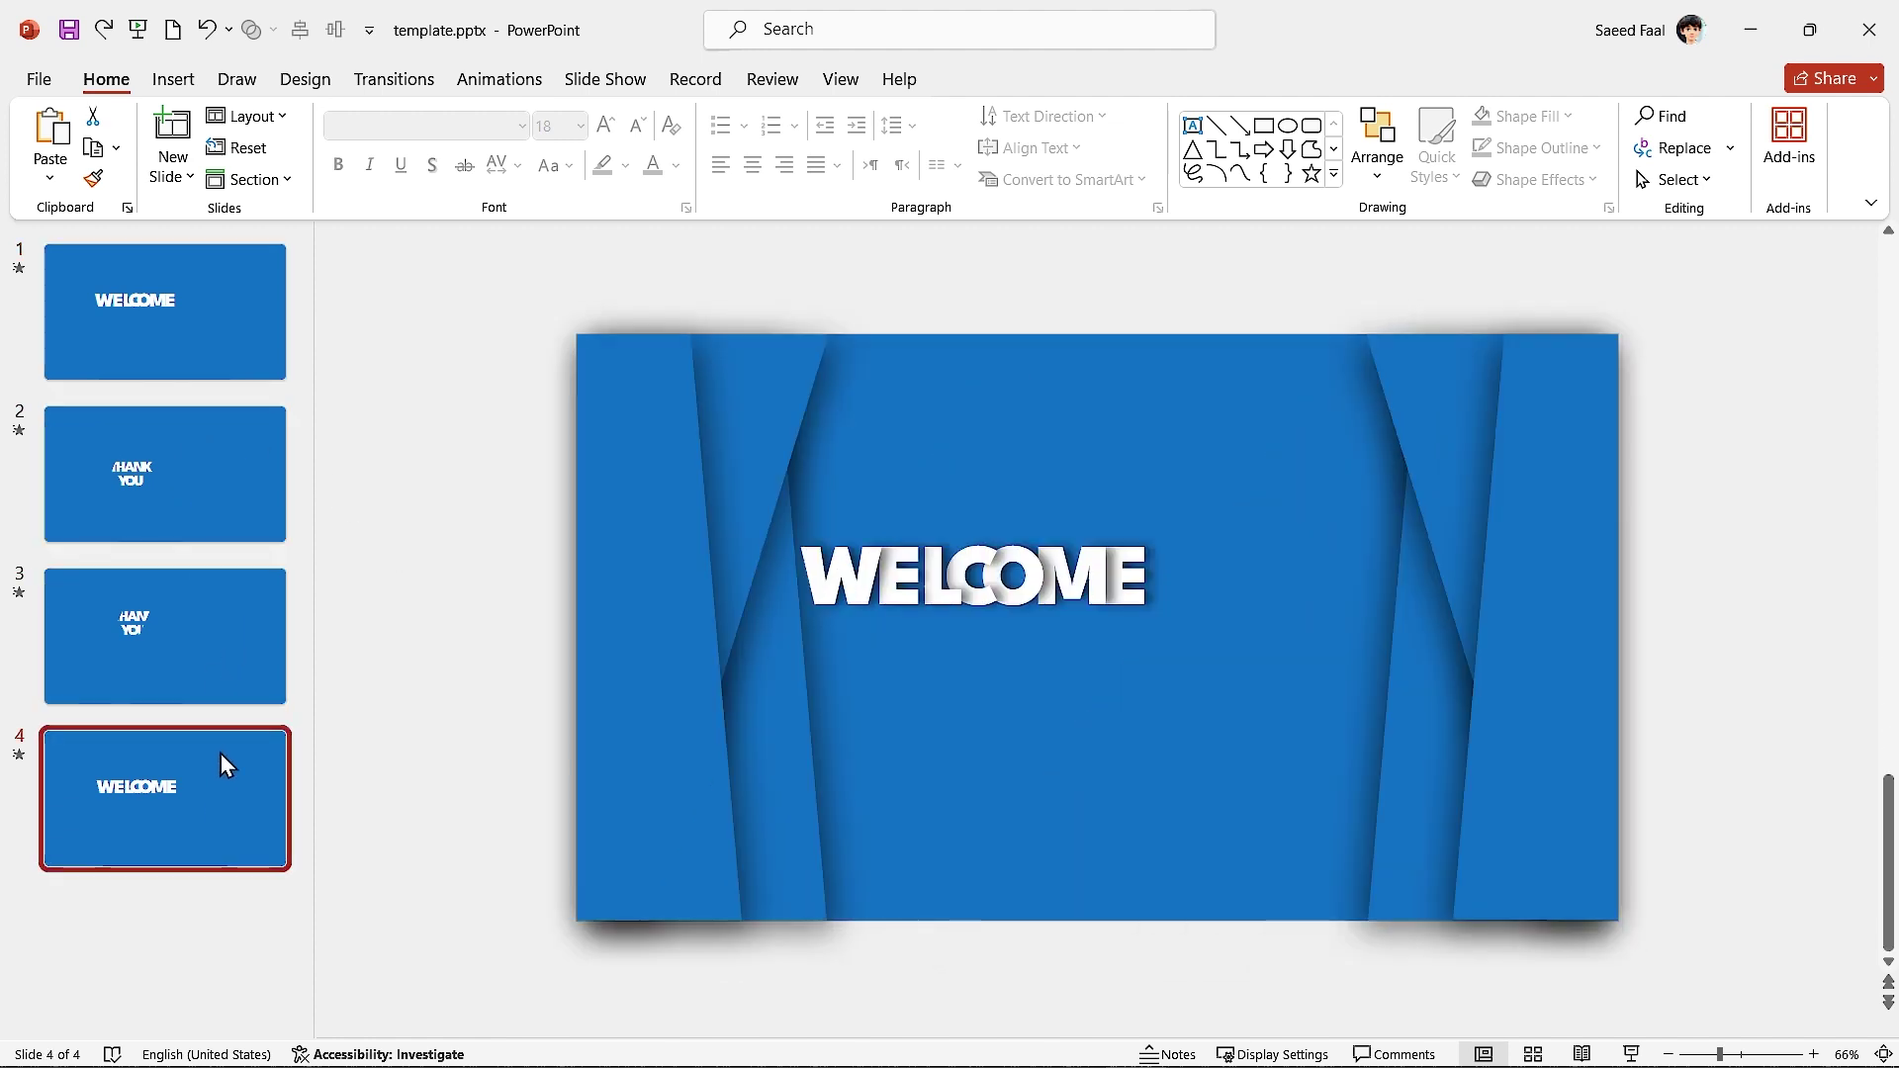
{"action": "left_click", "coordinate": [211, 668]}
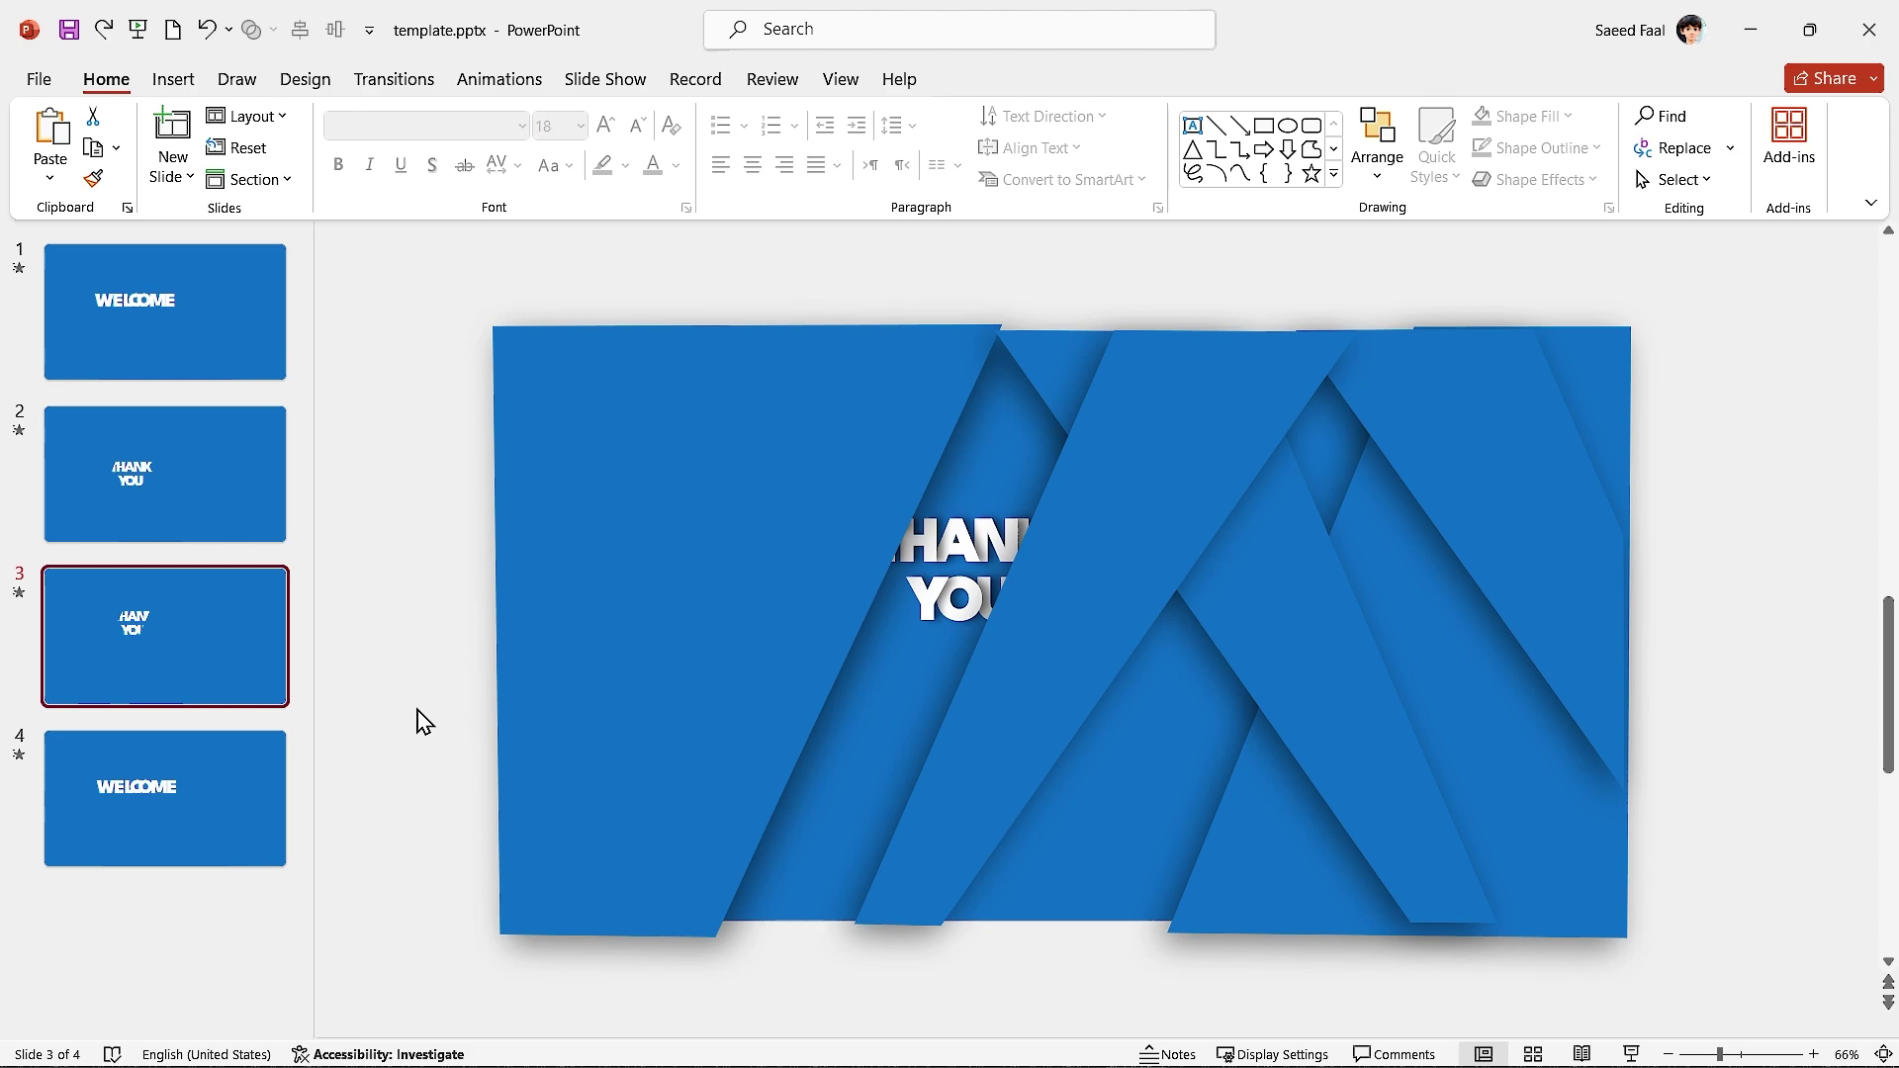
{"action": "key", "text": "ctrl+v"}
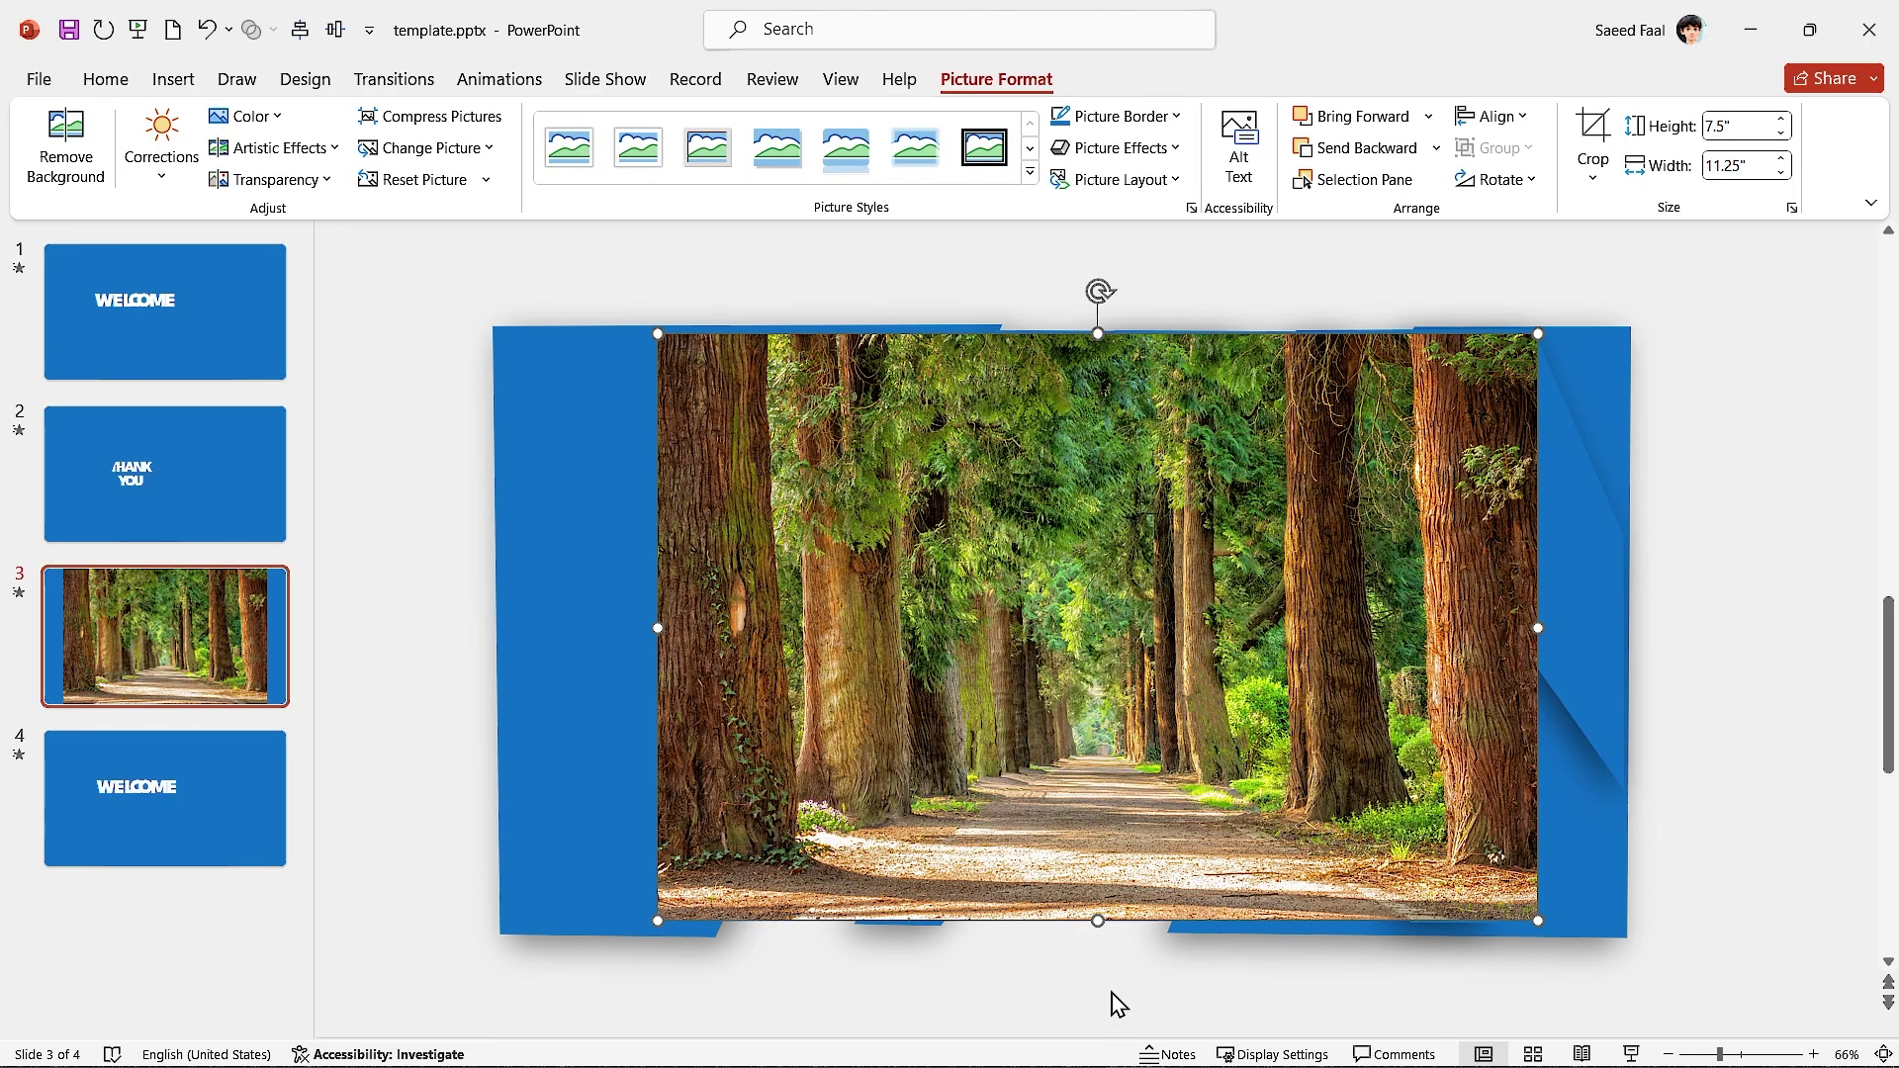
Move the forest photo off the slide and use it from the clipboard as slide 3's picture background.
{"action": "key", "text": "Delete"}
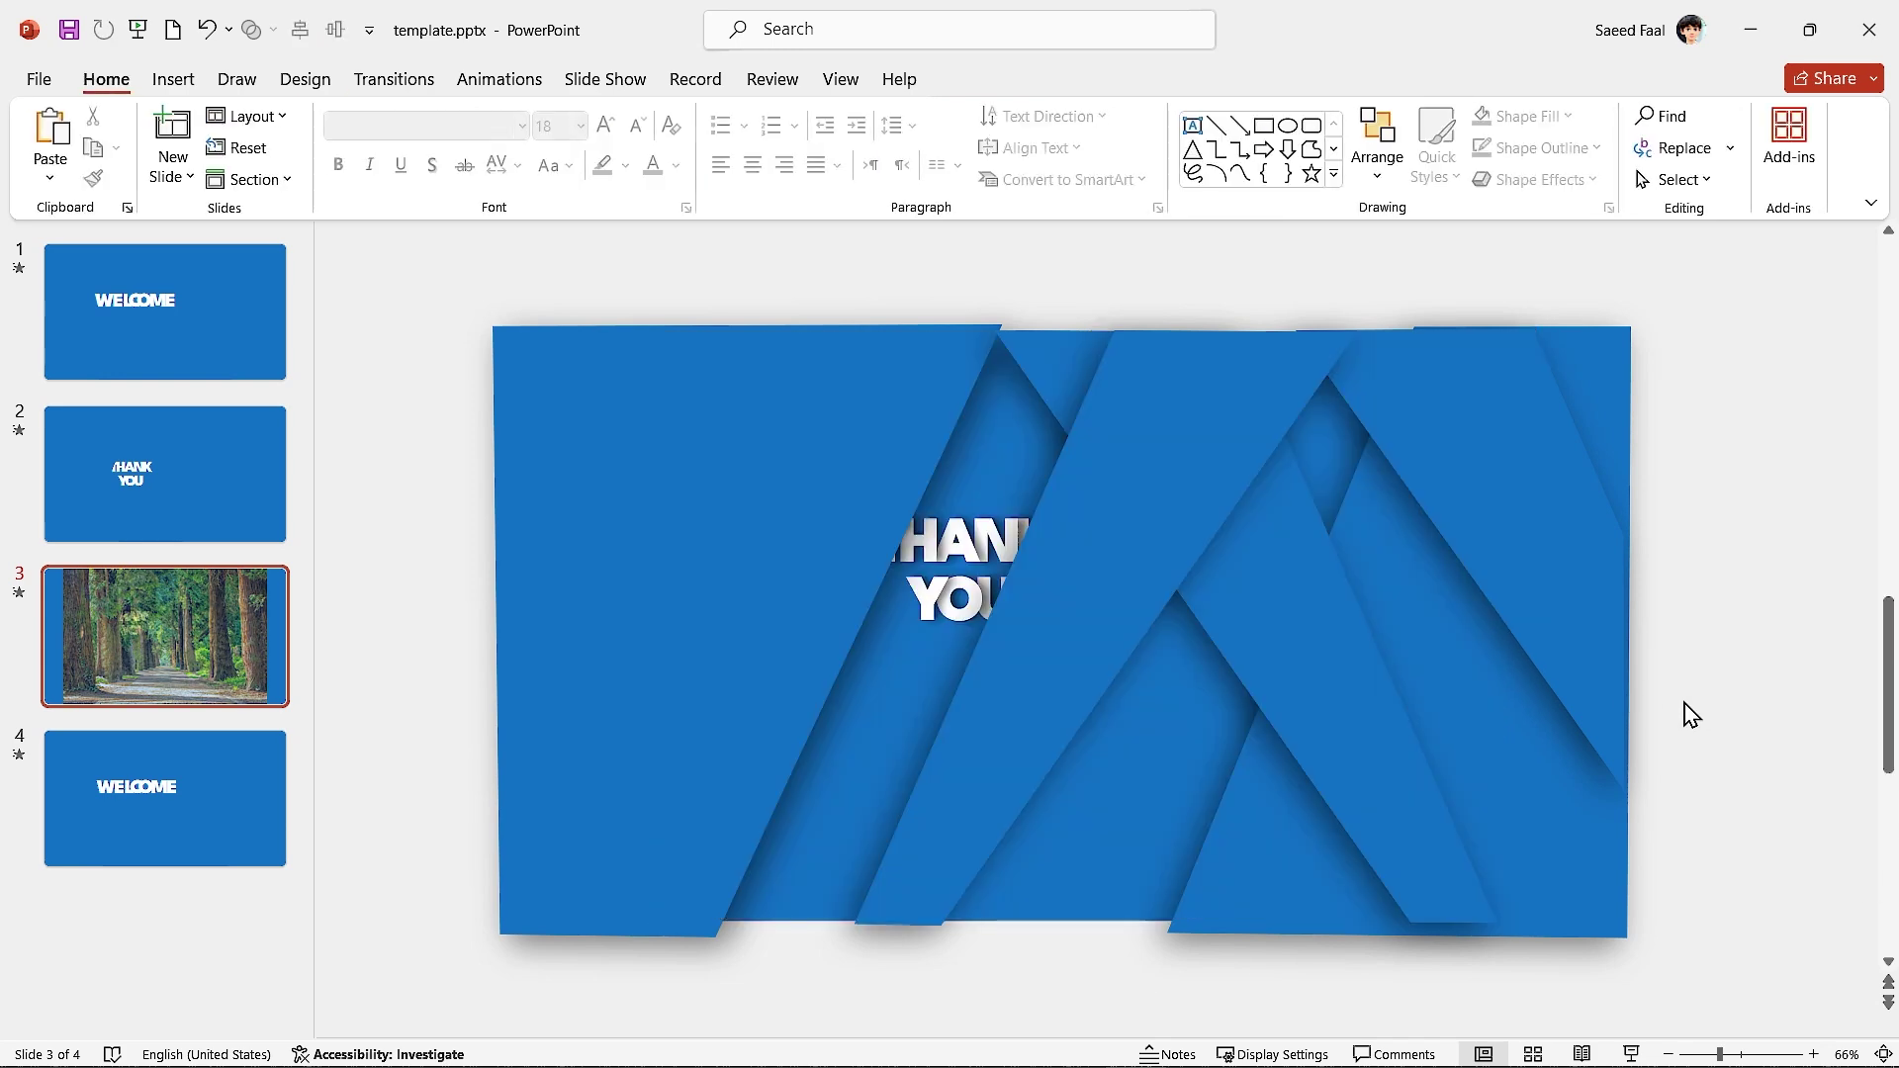
{"action": "right_click", "coordinate": [373, 308]}
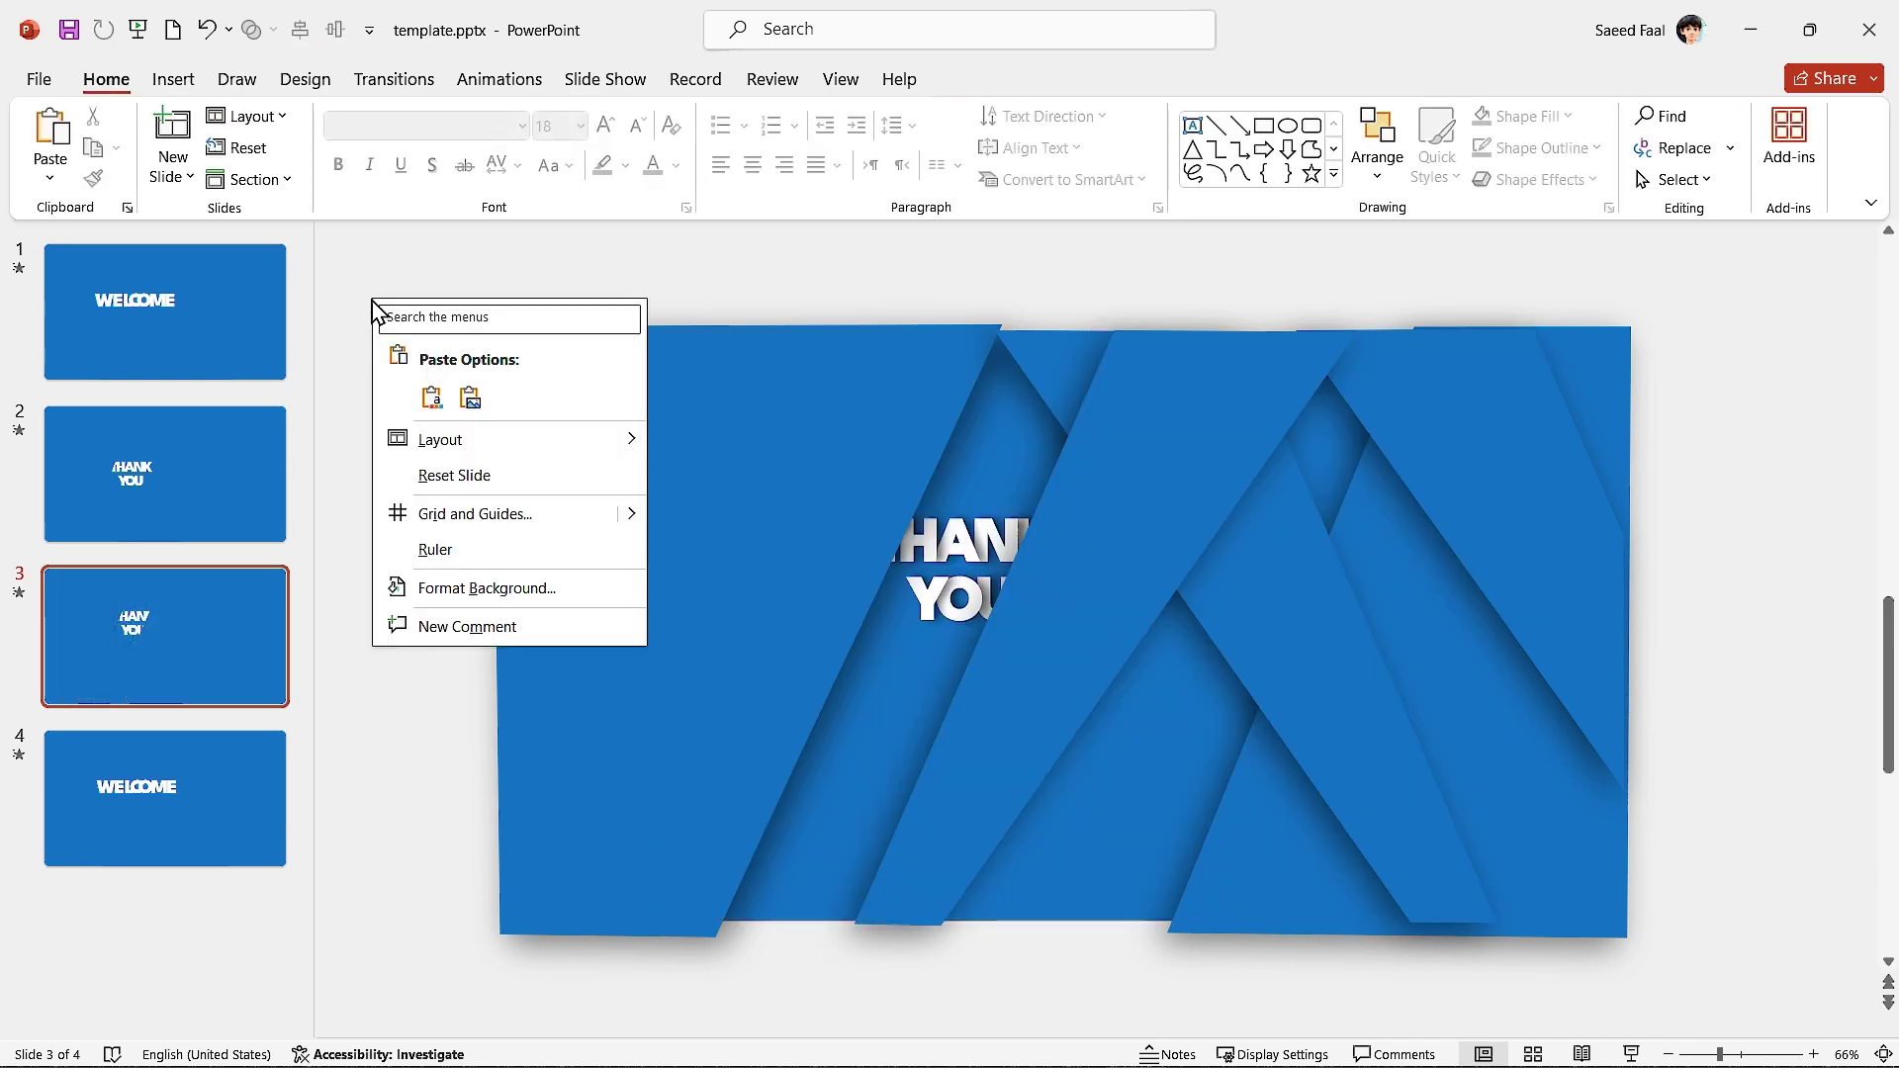
{"action": "left_click", "coordinate": [468, 591]}
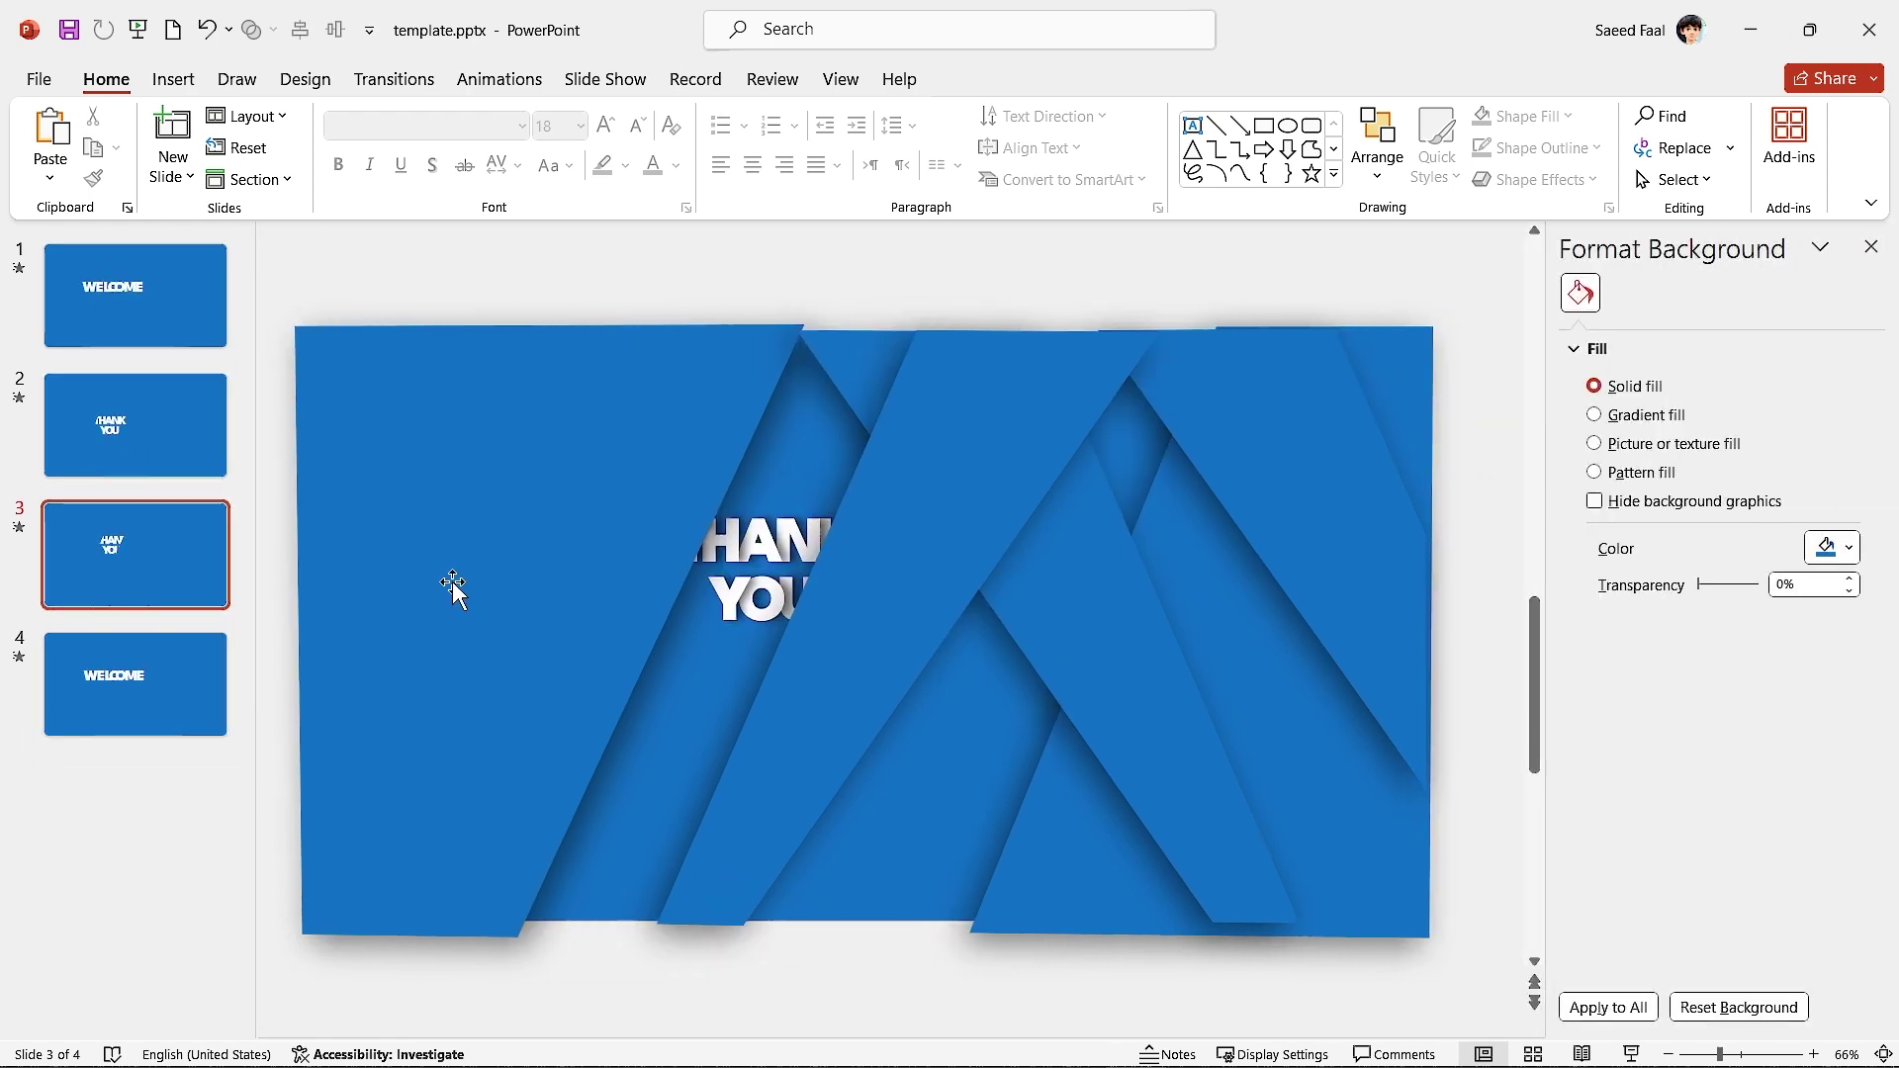
{"action": "left_click", "coordinate": [1596, 447]}
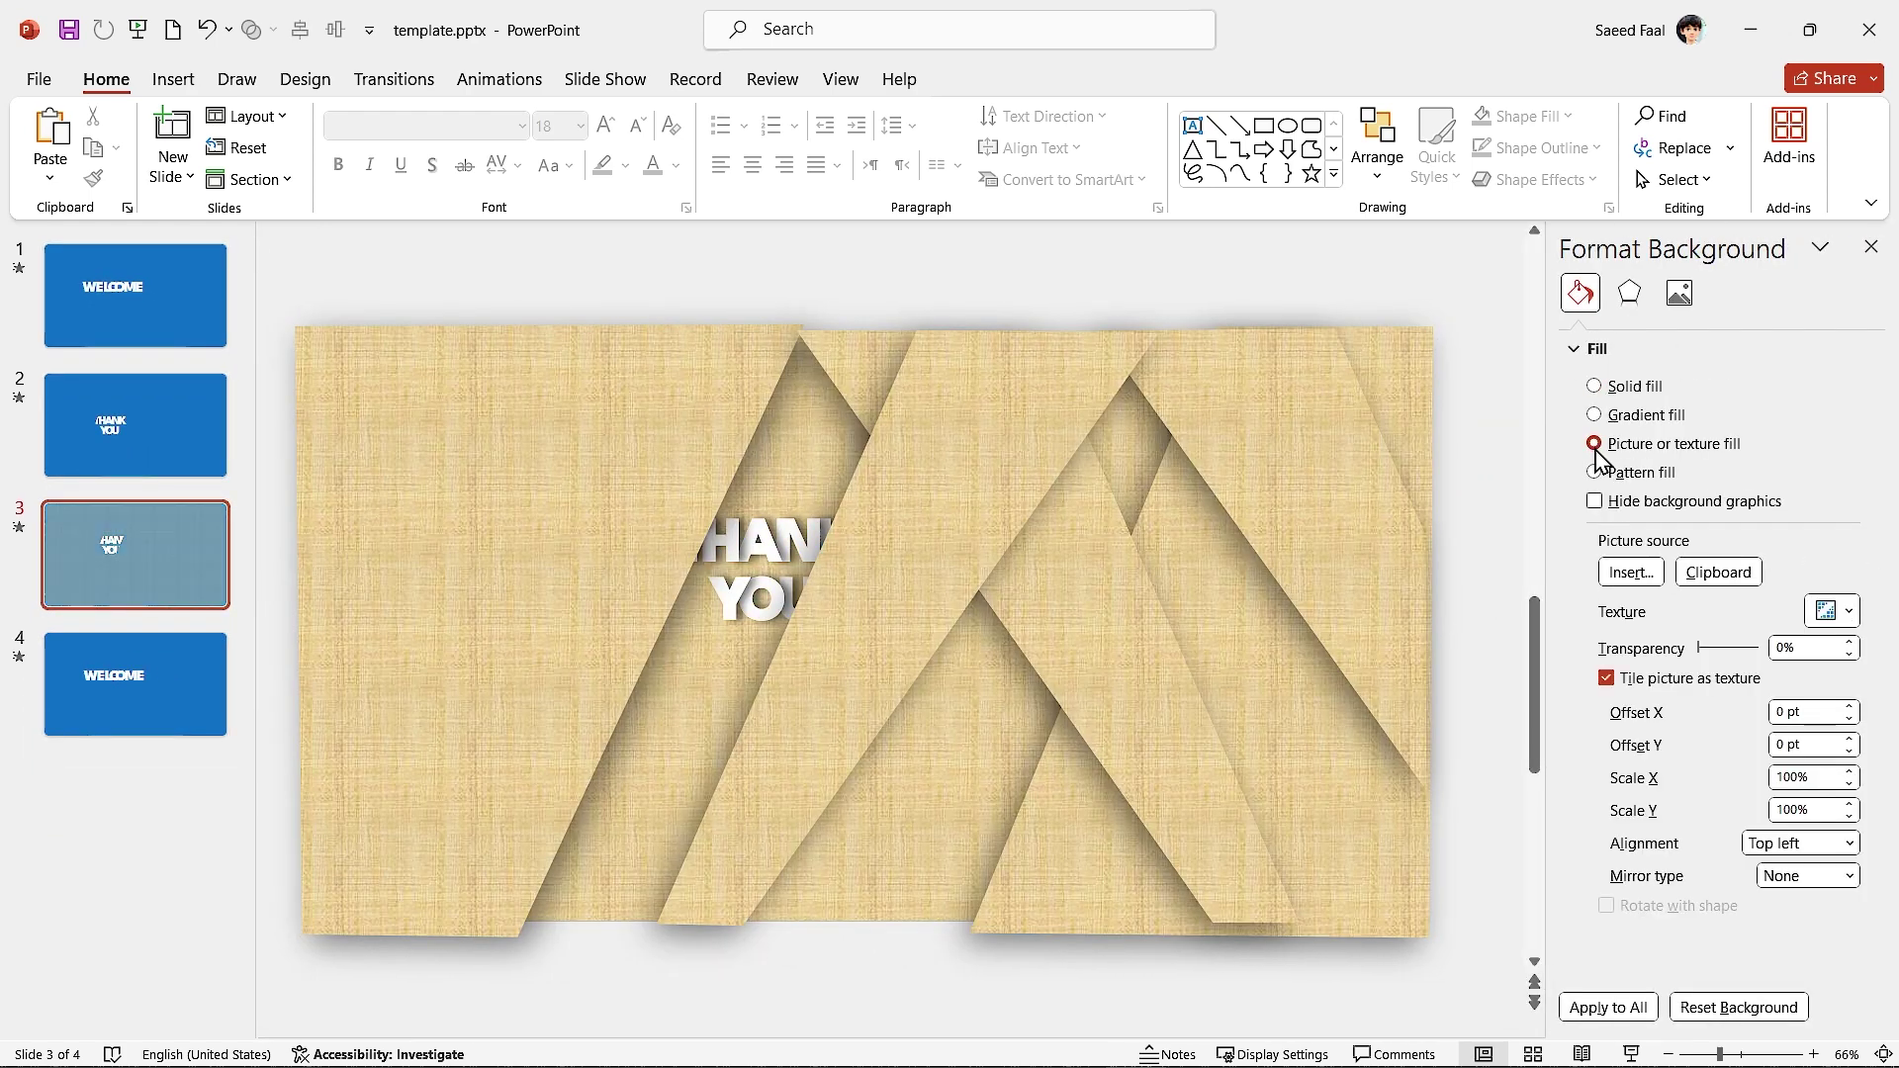
{"action": "left_click", "coordinate": [1718, 581]}
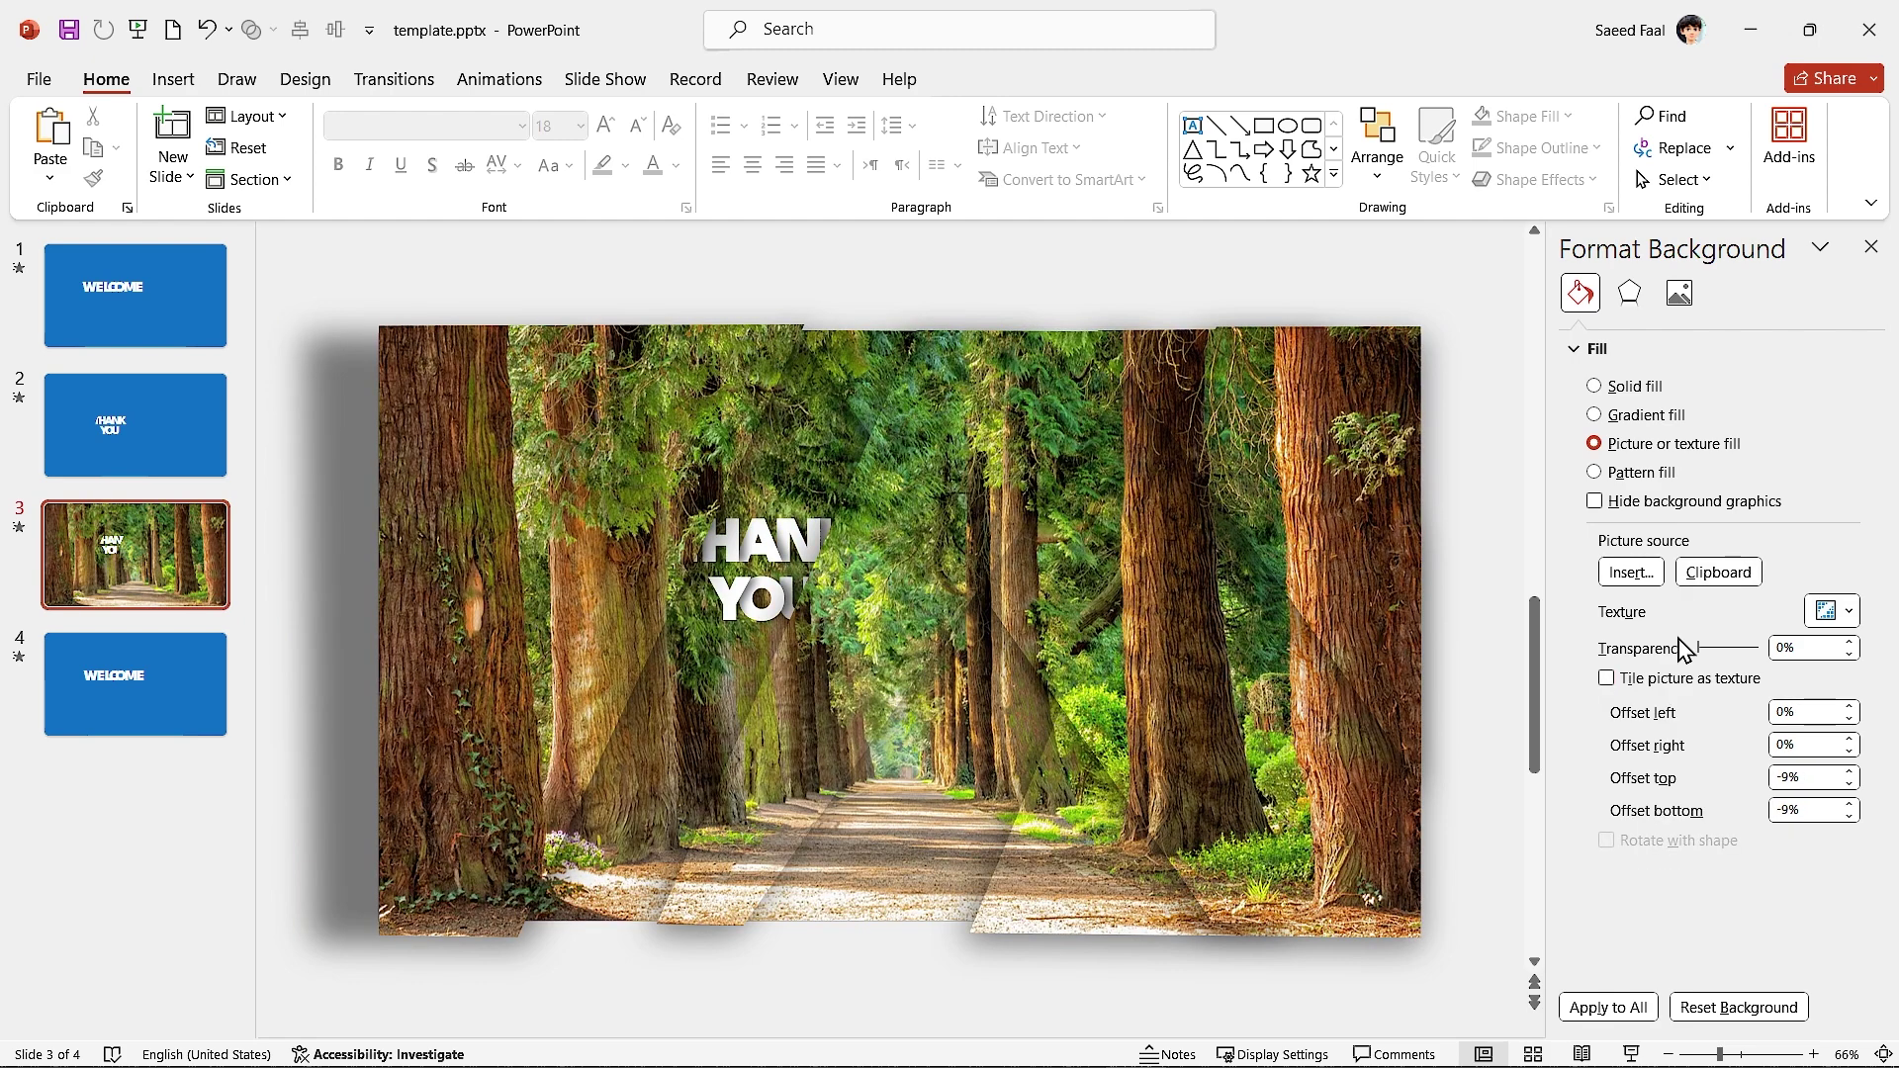